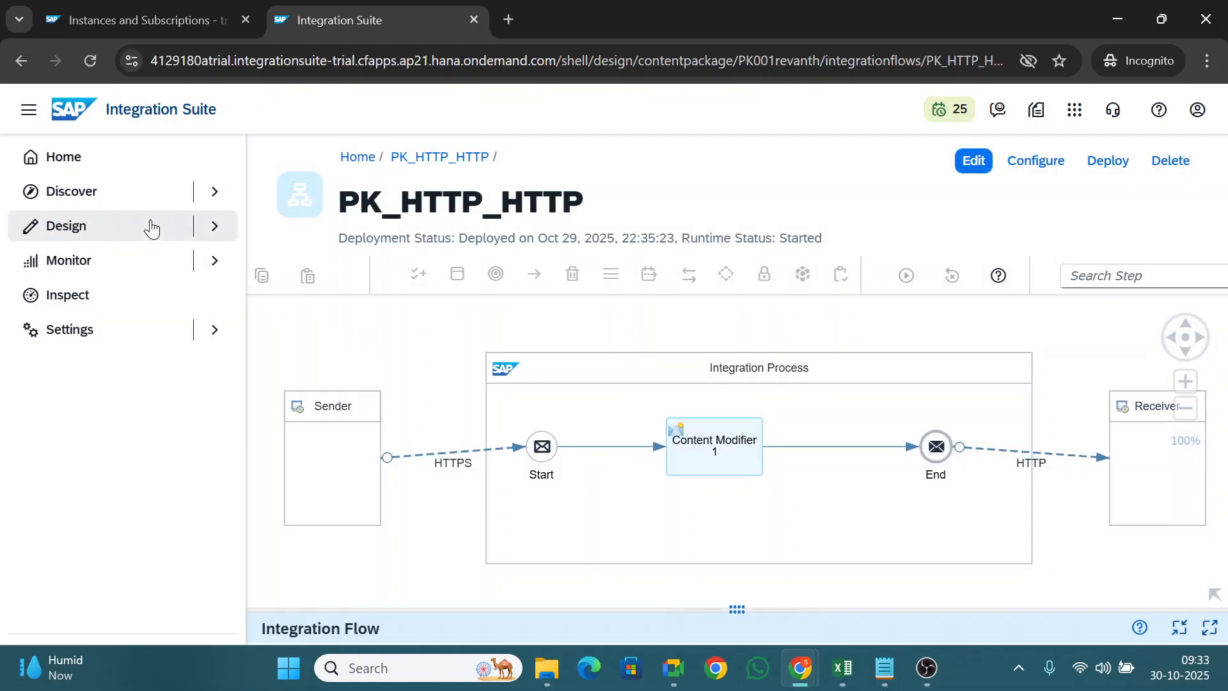
# - Open the IF_HTTP_HTTP integration flow from the artifacts of the VIT_001_DemoArtifacts package and collapse the navigation sidebar
pyautogui.click(83, 232)
pyautogui.click(113, 262)
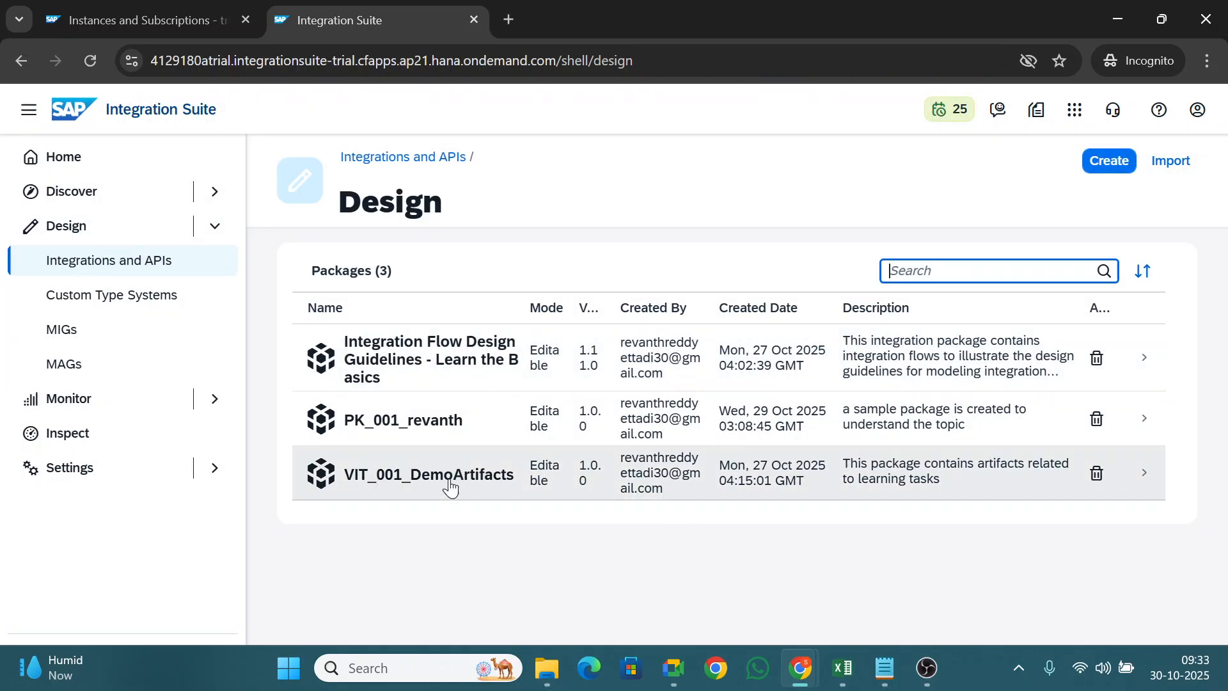
pyautogui.click(450, 485)
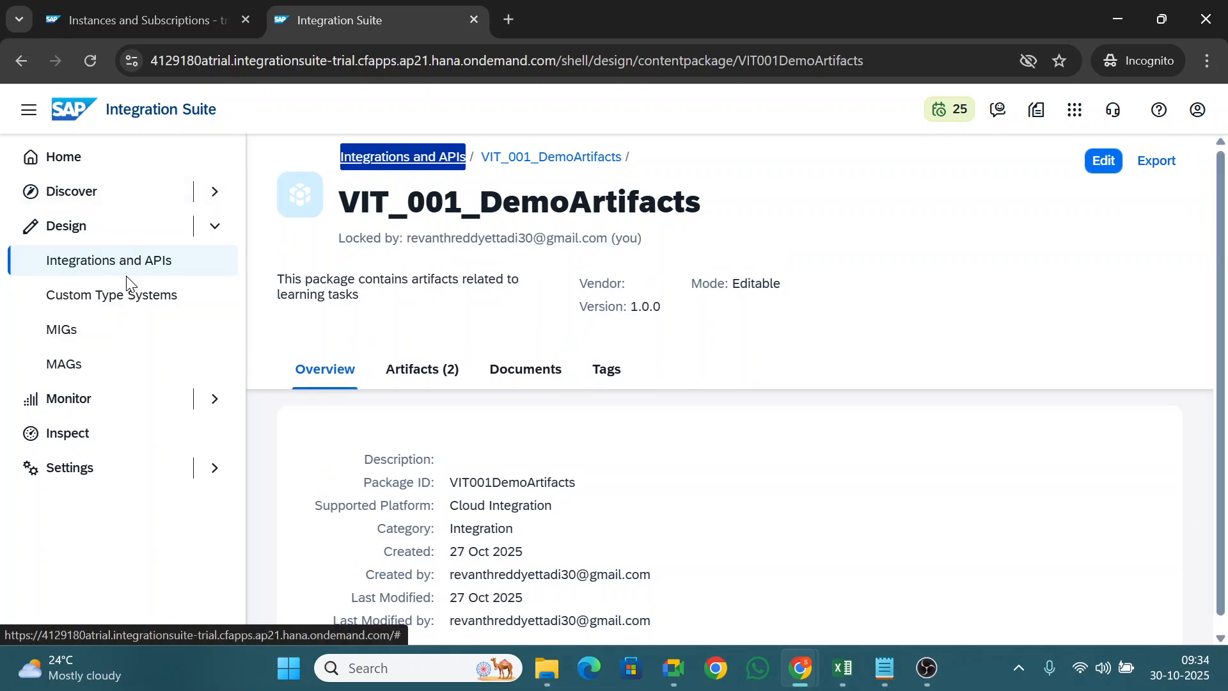
pyautogui.moveTo(342, 208); pyautogui.dragTo(703, 204)
pyautogui.click(433, 374)
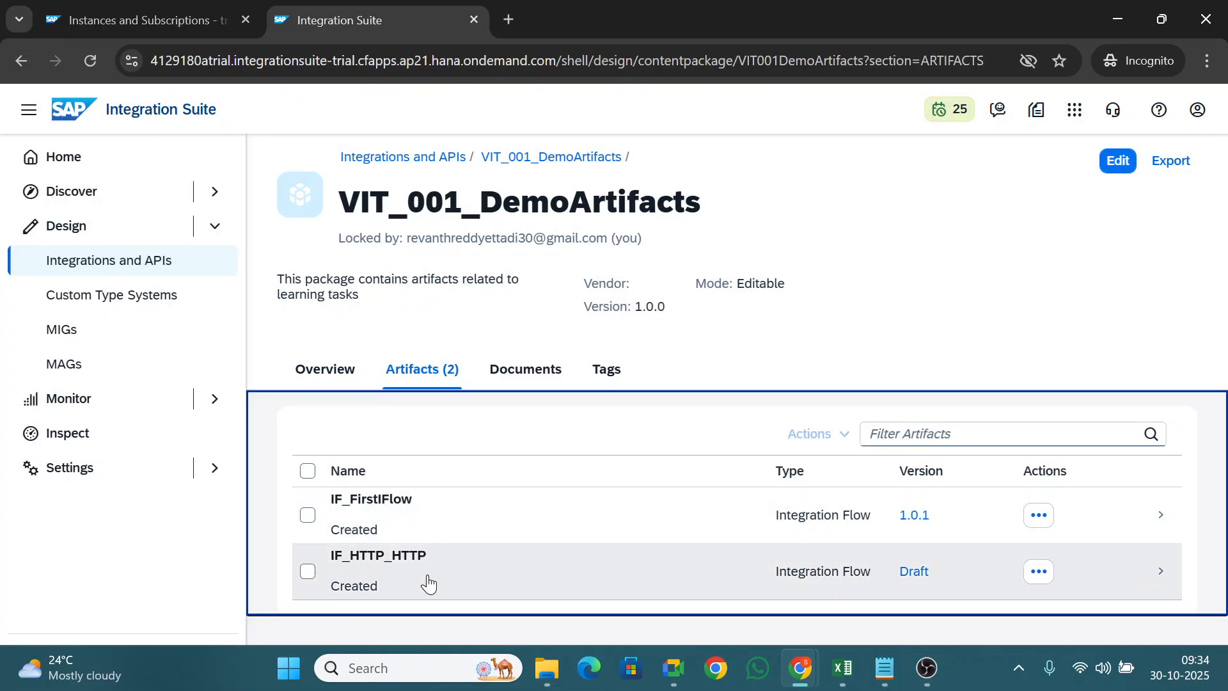
pyautogui.click(427, 579)
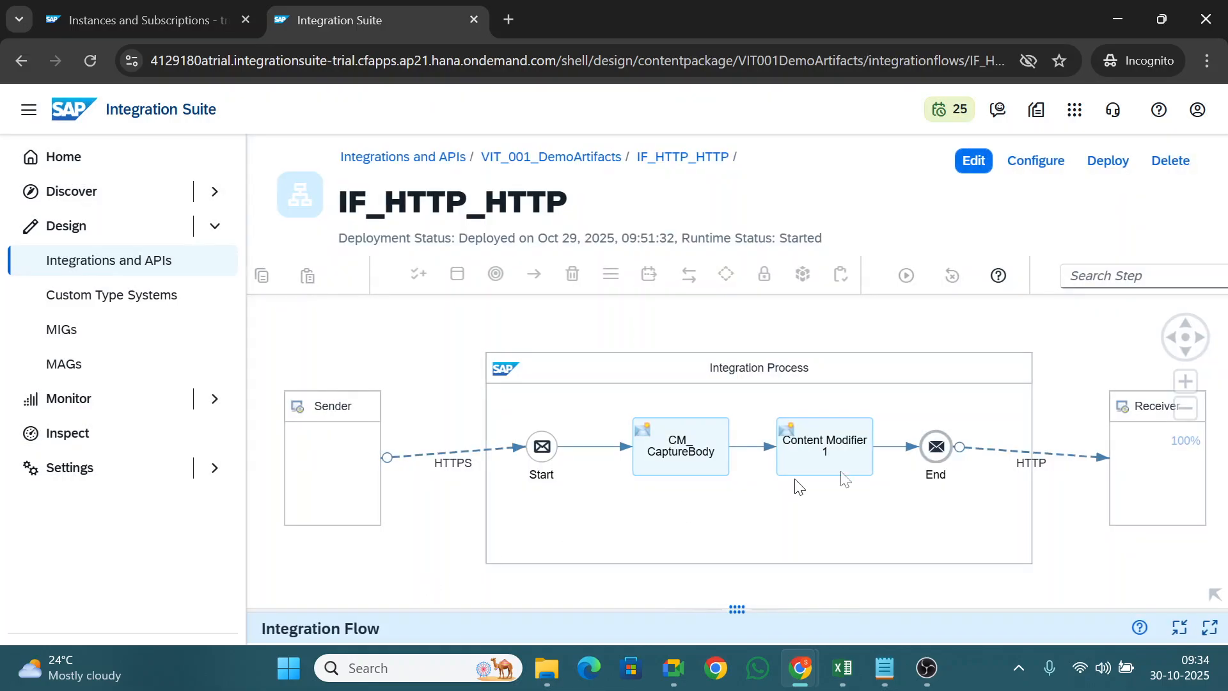
pyautogui.click(28, 110)
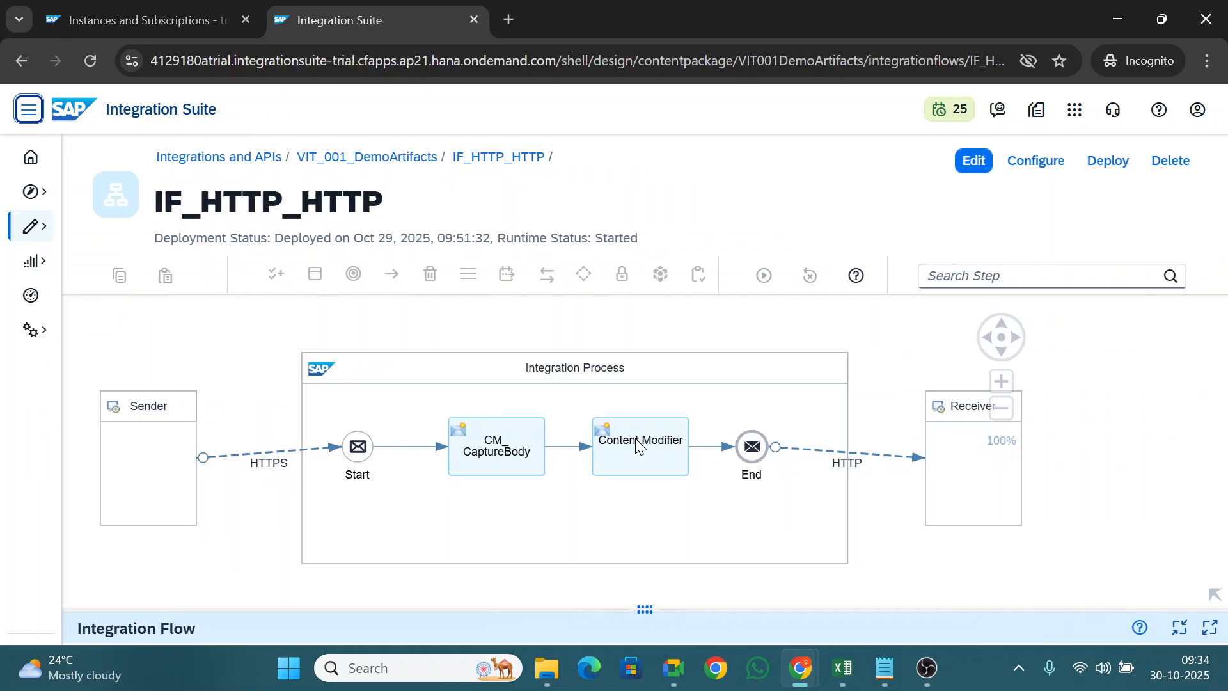
# - Examine the message headers defined in the CM_CaptureBody content modifier and close its properties
pyautogui.click(523, 451)
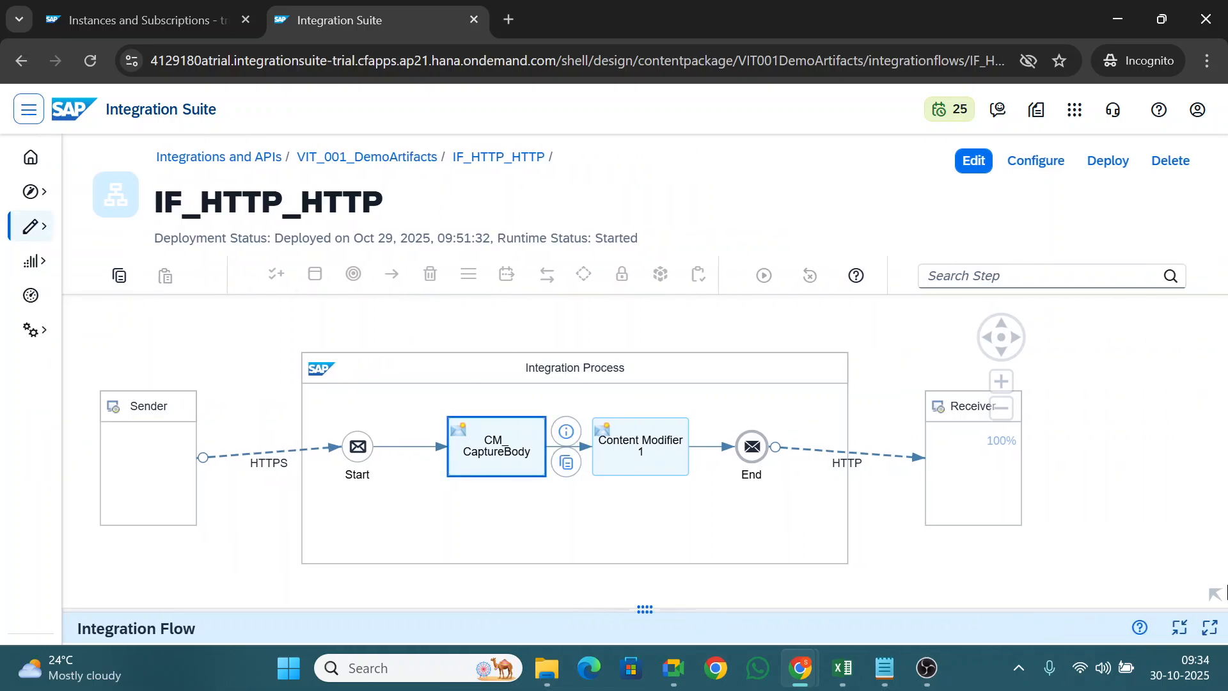
pyautogui.click(1210, 628)
pyautogui.click(247, 356)
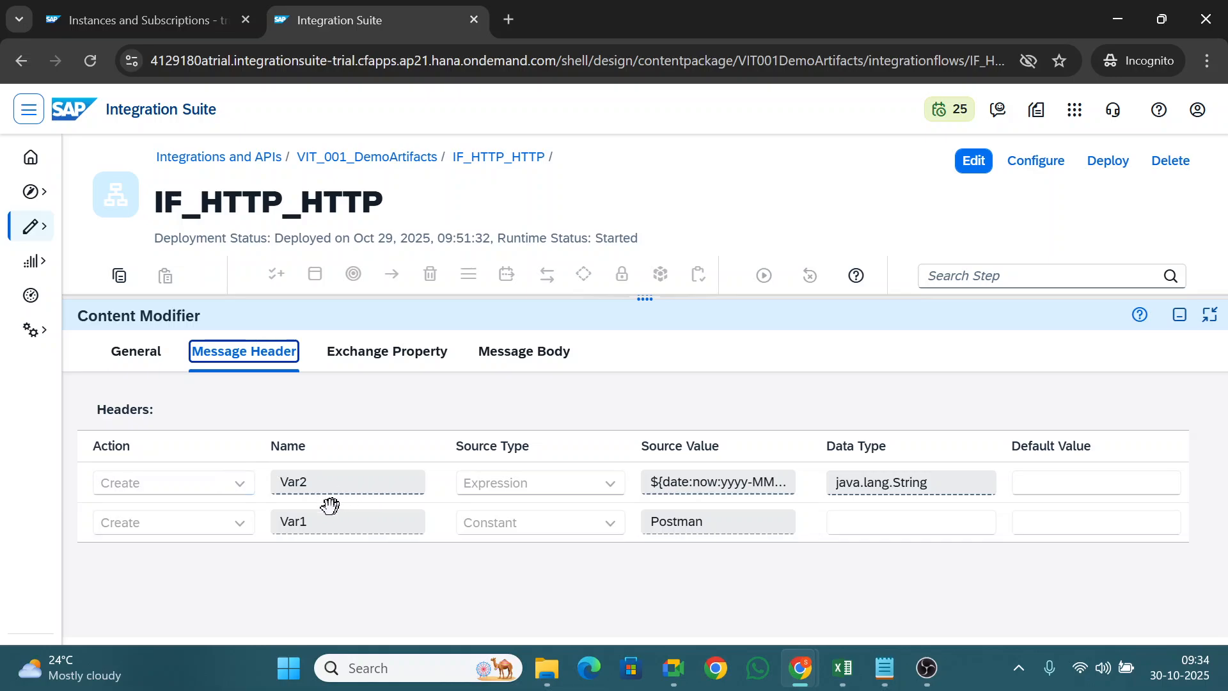
pyautogui.moveTo(301, 486); pyautogui.dragTo(266, 482)
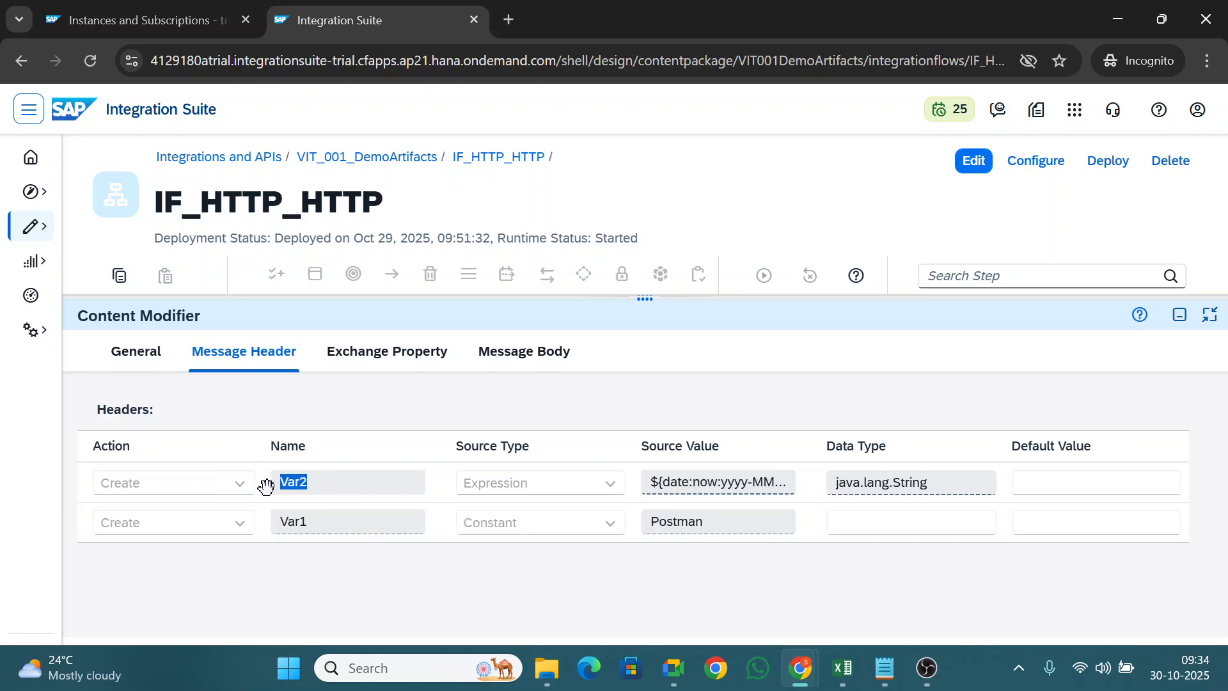
pyautogui.click(1181, 315)
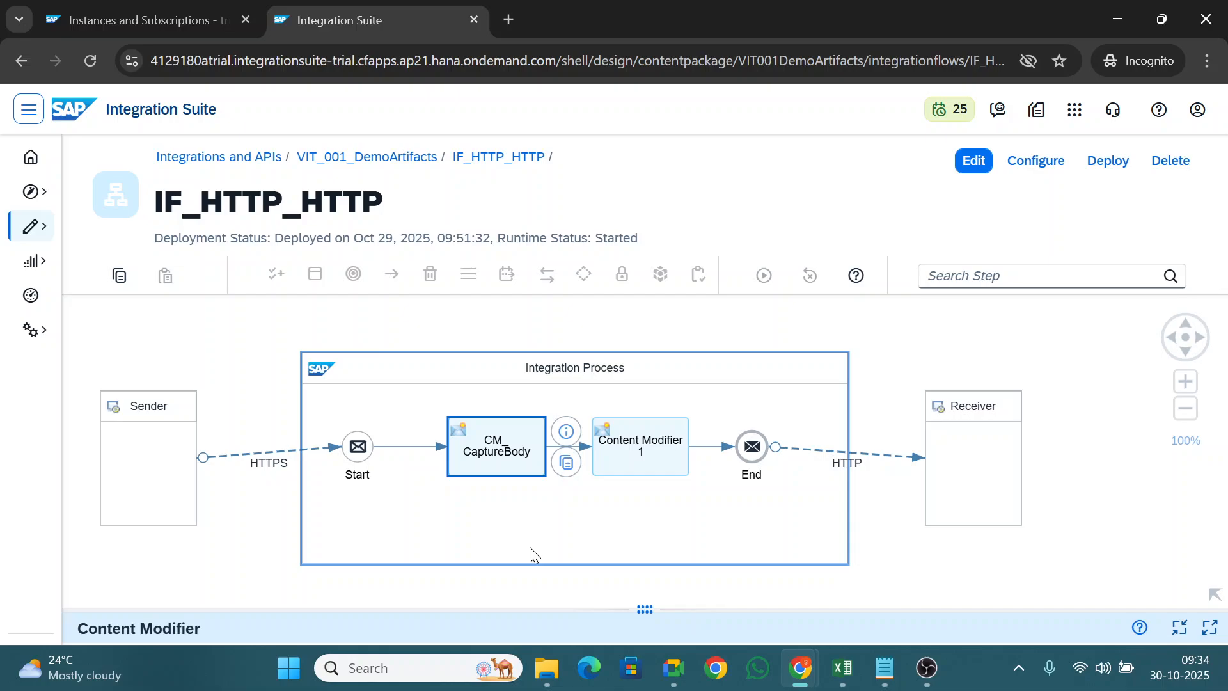
pyautogui.click(192, 541)
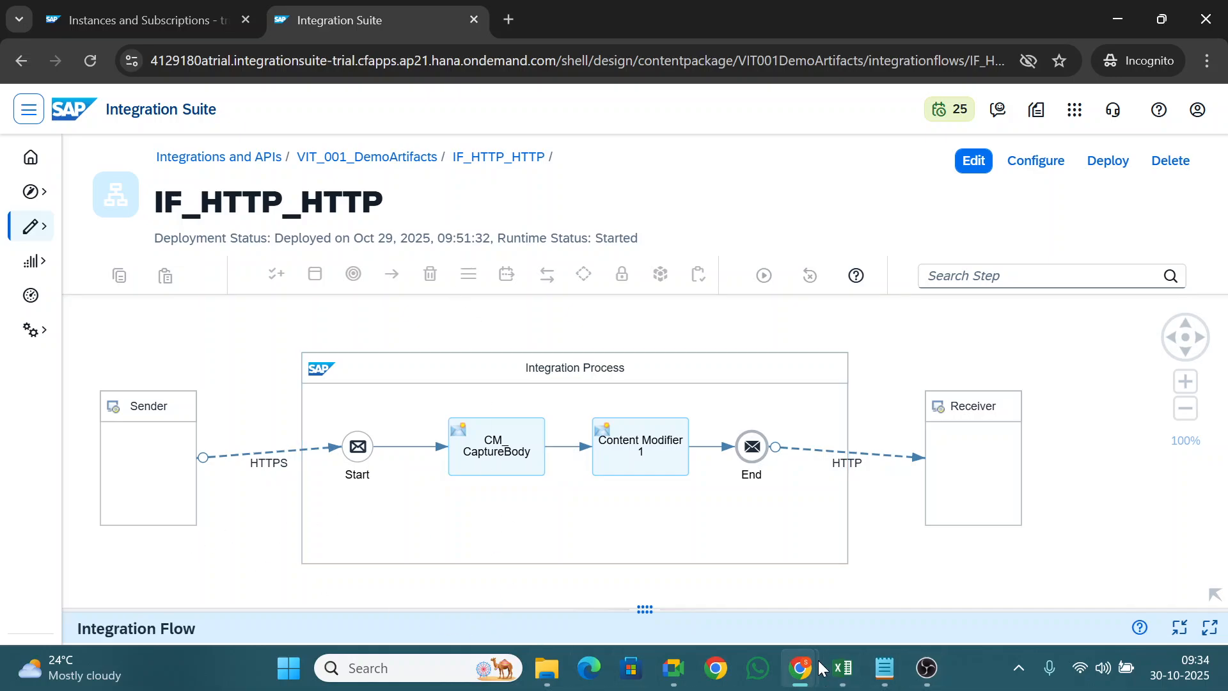
# - Switch to the Postman window to look over the HTTP to HTTP request, and return to the integration flow
pyautogui.moveTo(799, 668)
pyautogui.click(774, 620)
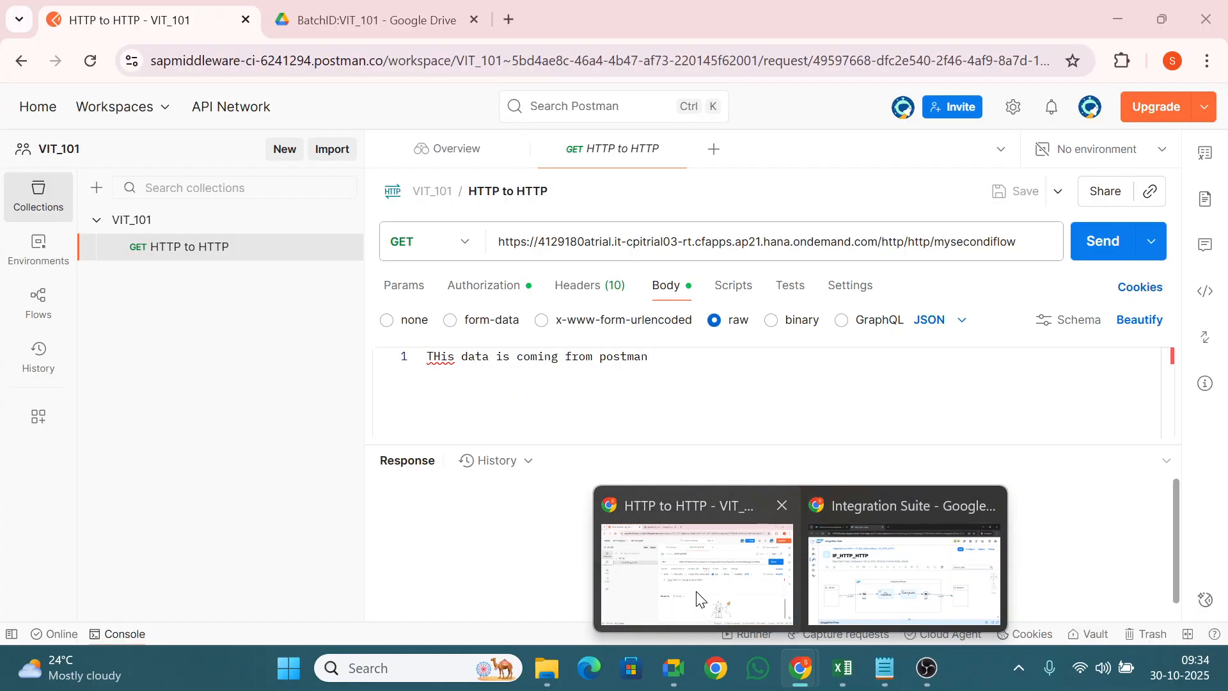
pyautogui.click(700, 595)
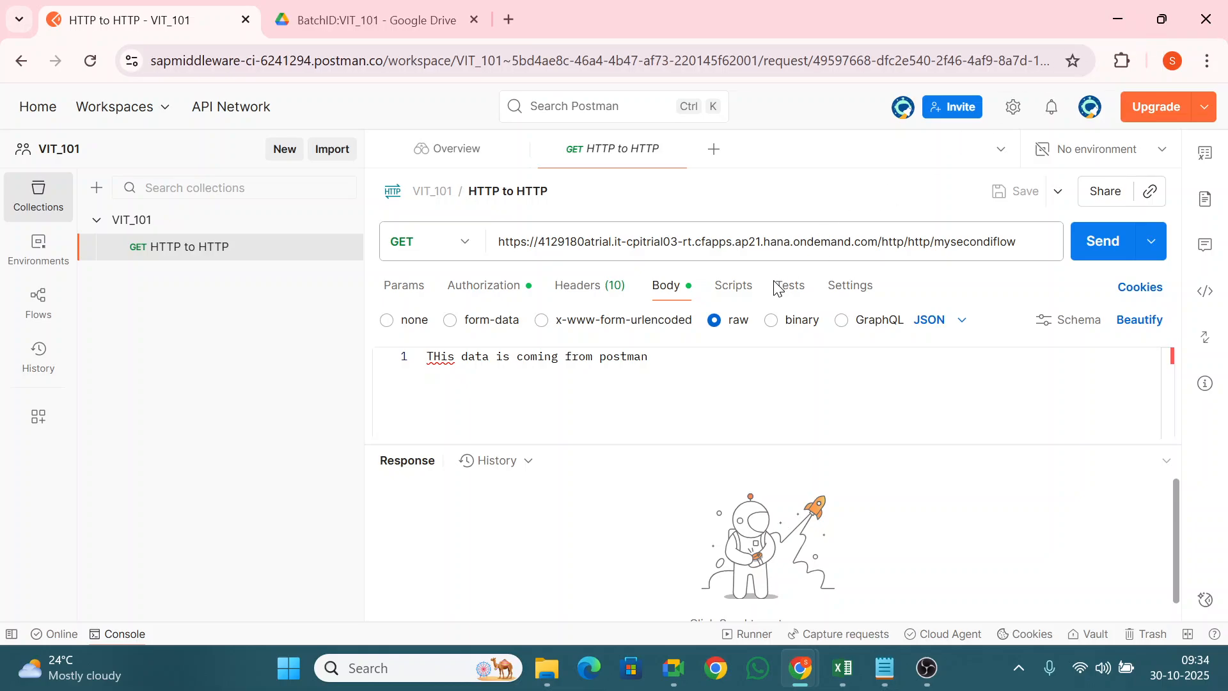
pyautogui.click(1114, 21)
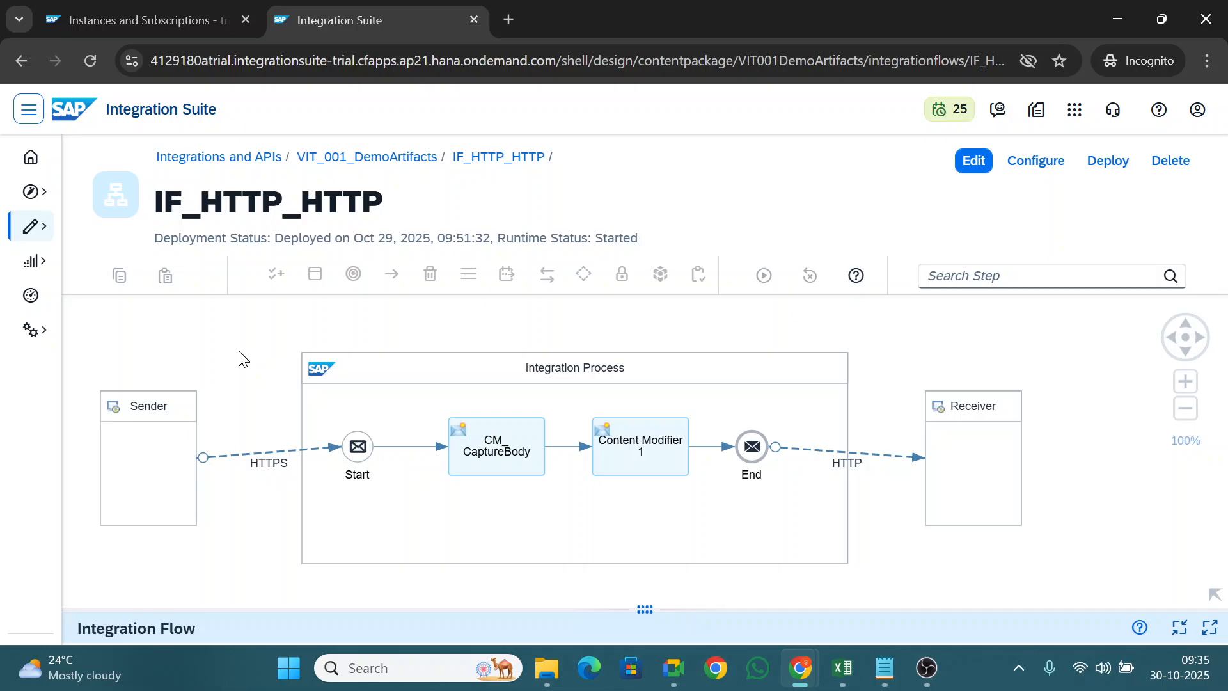
# - Put the IF_HTTP_HTTP flow in edit mode and show its runtime configuration with the Allowed Header(s) setting
pyautogui.click(1209, 628)
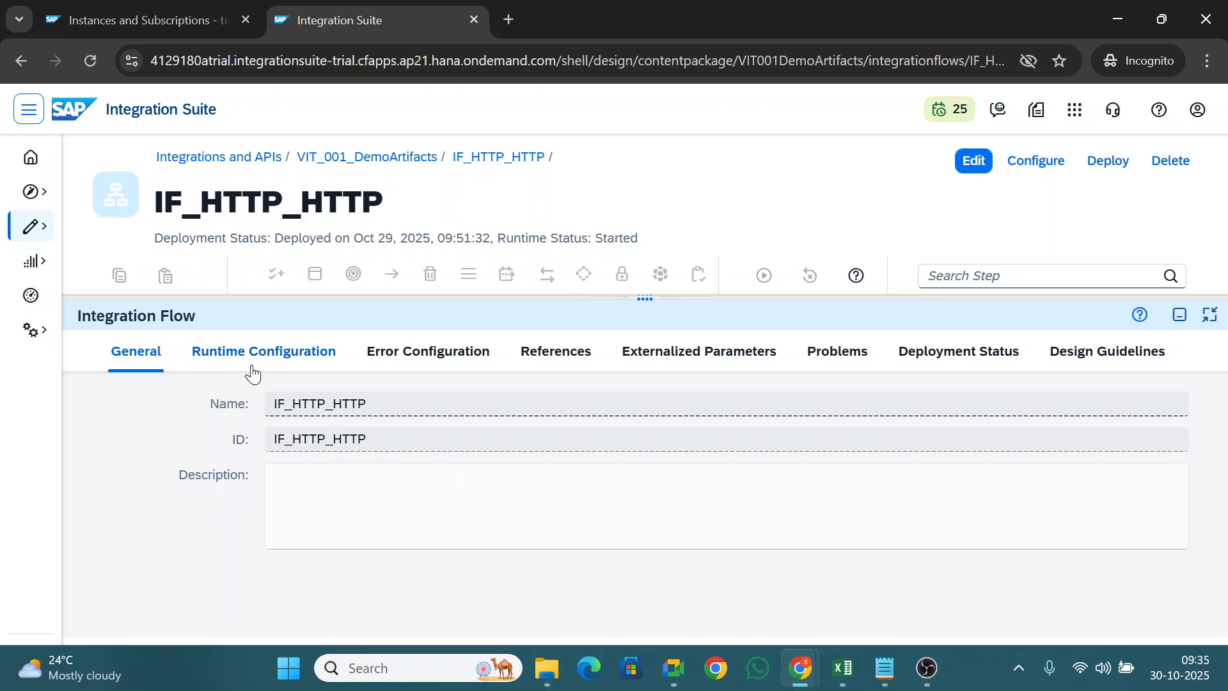
pyautogui.click(275, 359)
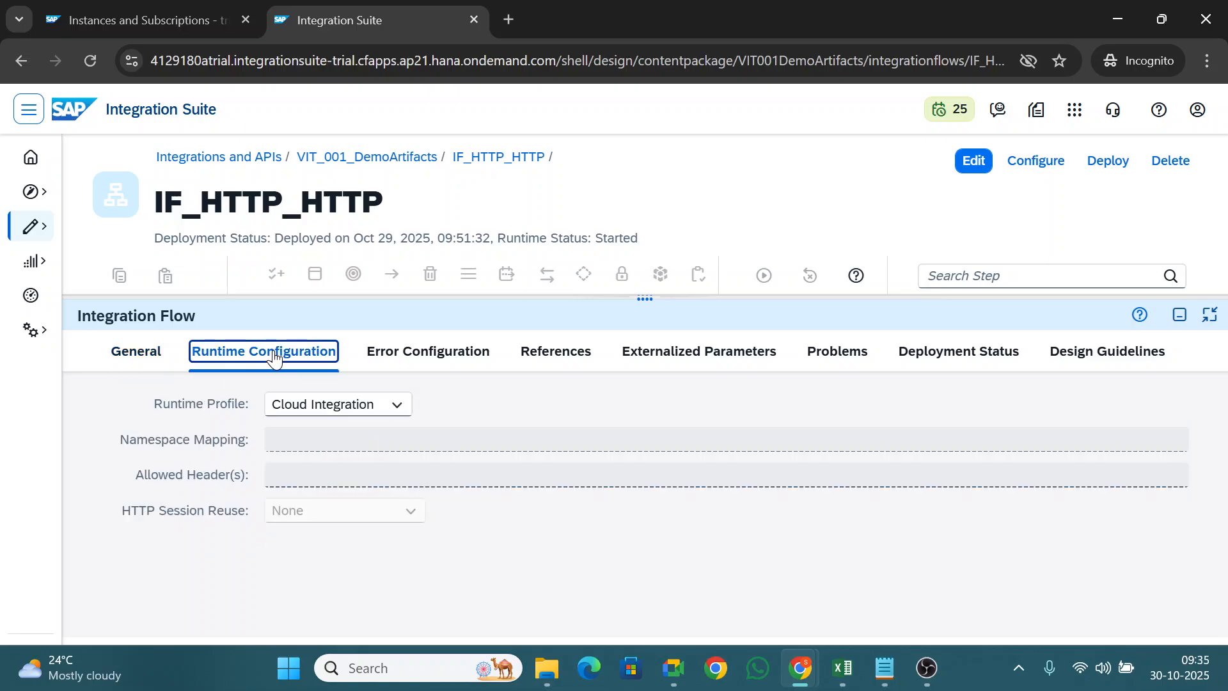
pyautogui.click(970, 169)
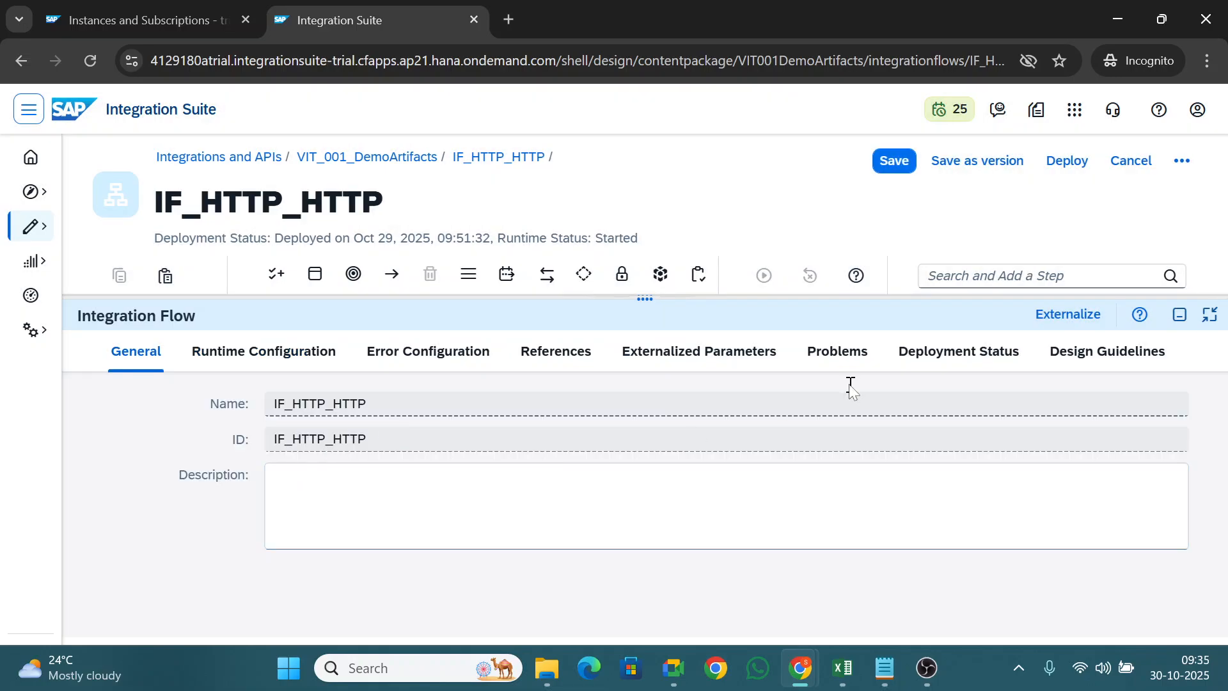
pyautogui.click(251, 366)
pyautogui.click(316, 474)
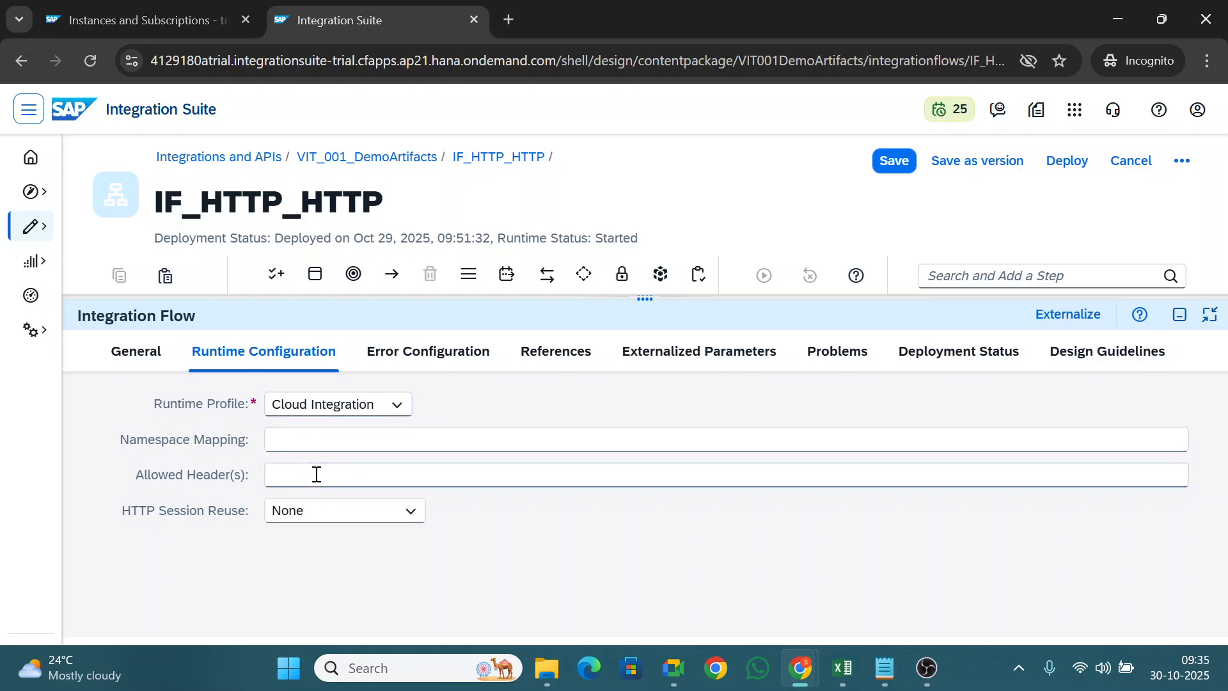
# - Try * as the flow's allowed headers and clear the value again
pyautogui.moveTo(299, 476); pyautogui.dragTo(251, 472)
pyautogui.click(620, 585)
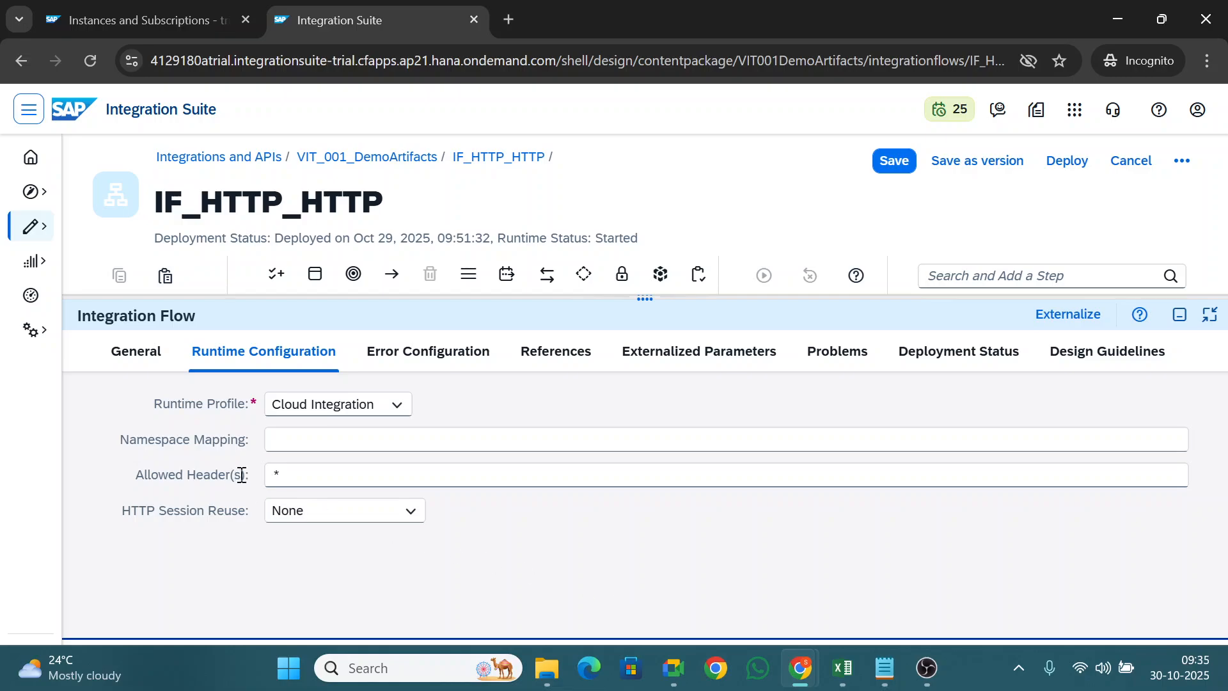
pyautogui.click(637, 561)
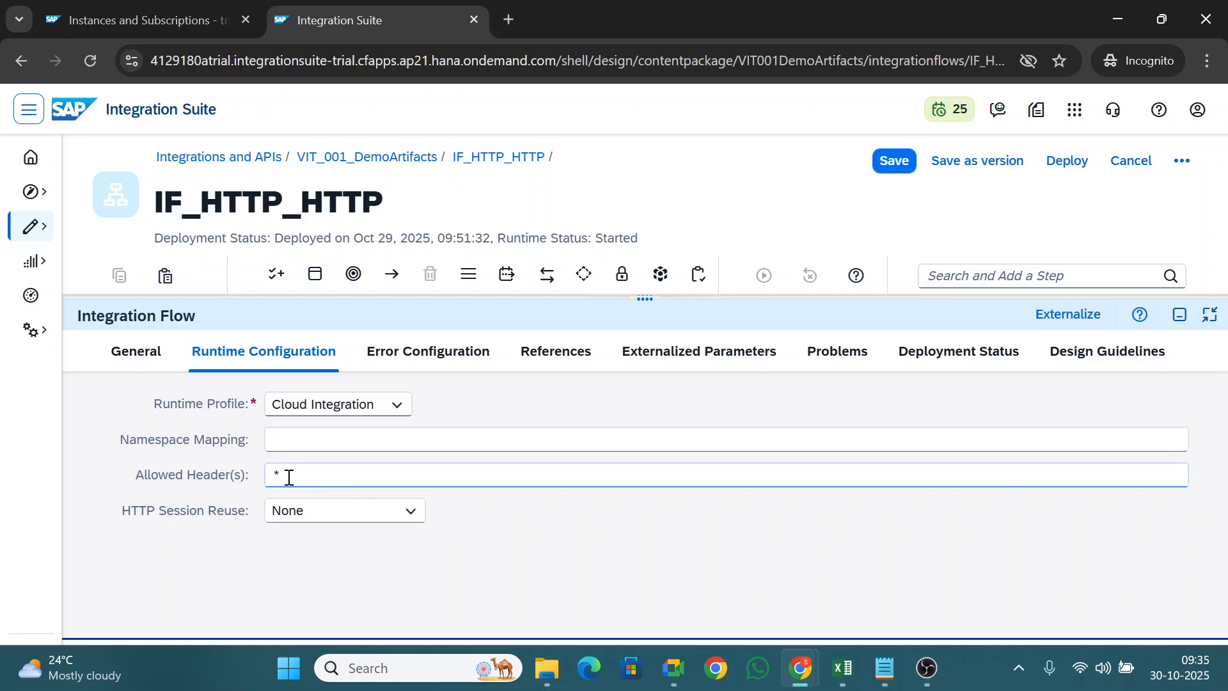
pyautogui.moveTo(295, 474); pyautogui.dragTo(269, 477)
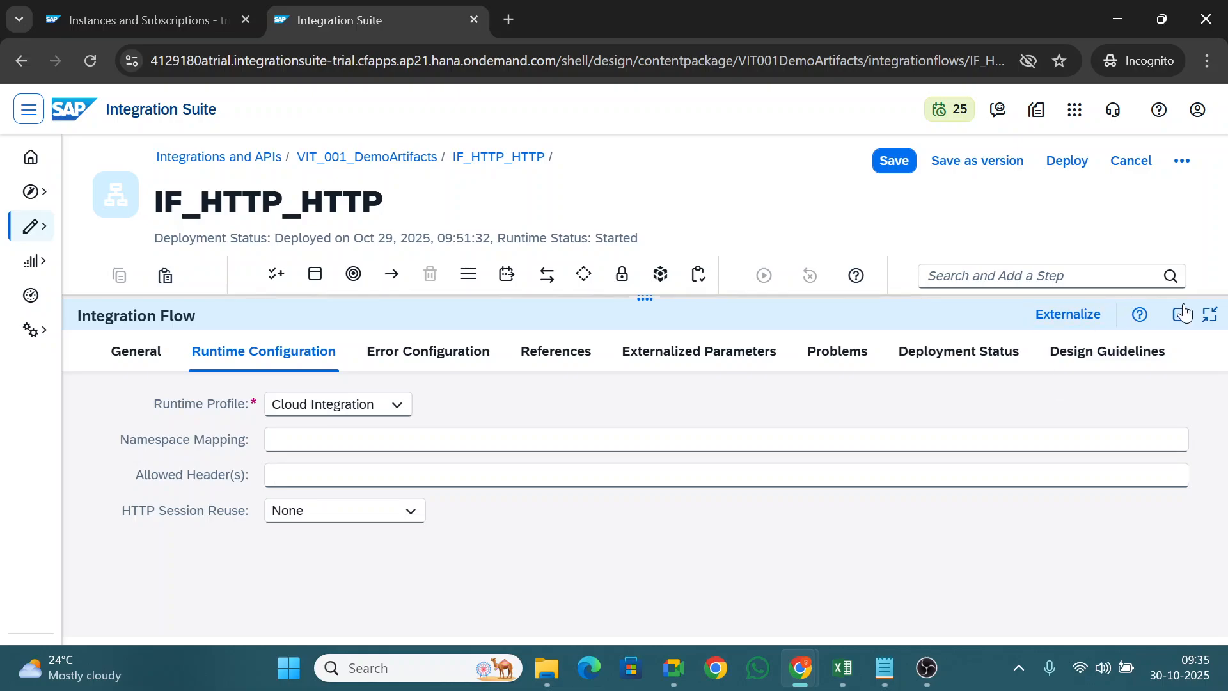
# - Save and deploy the integration flow on the Cloud Integration runtime profile and minimize its properties
pyautogui.click(1065, 160)
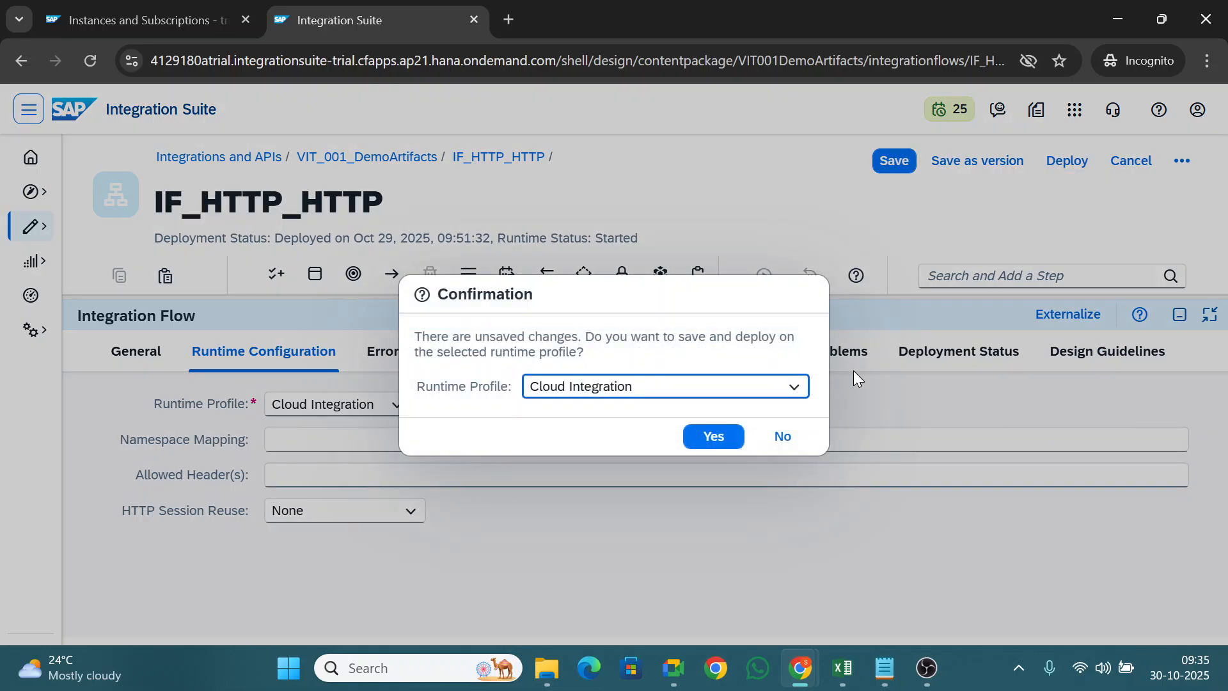
pyautogui.click(715, 436)
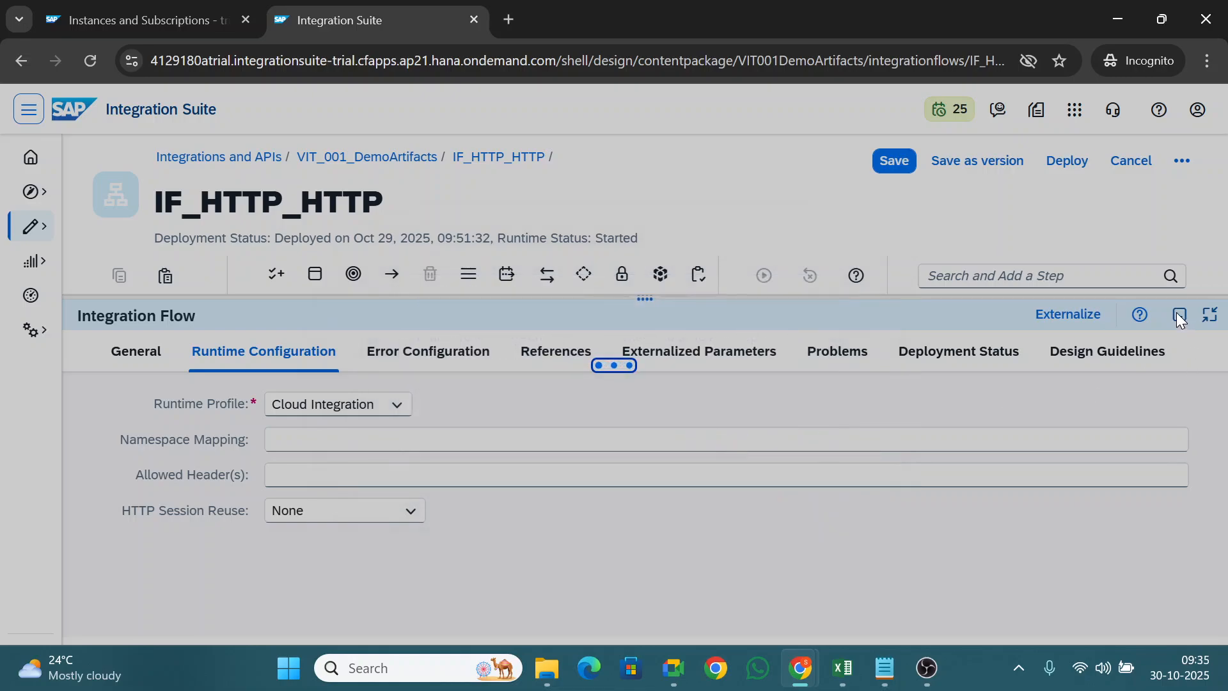
pyautogui.click(739, 410)
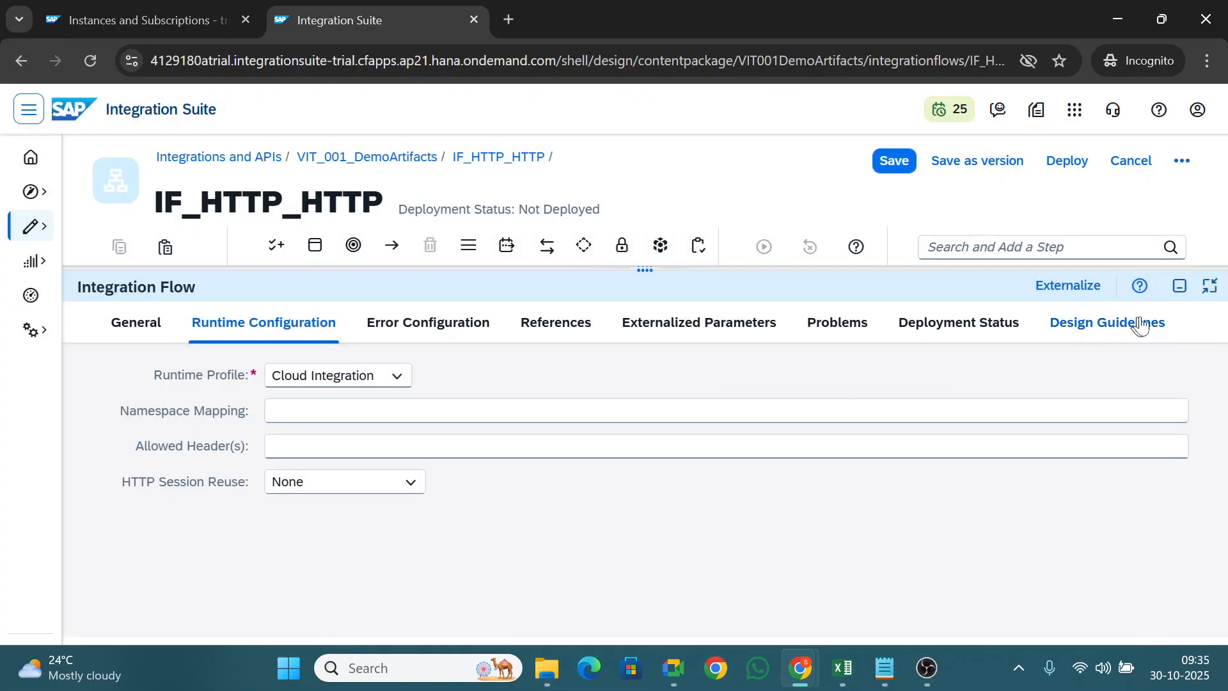
pyautogui.click(1179, 286)
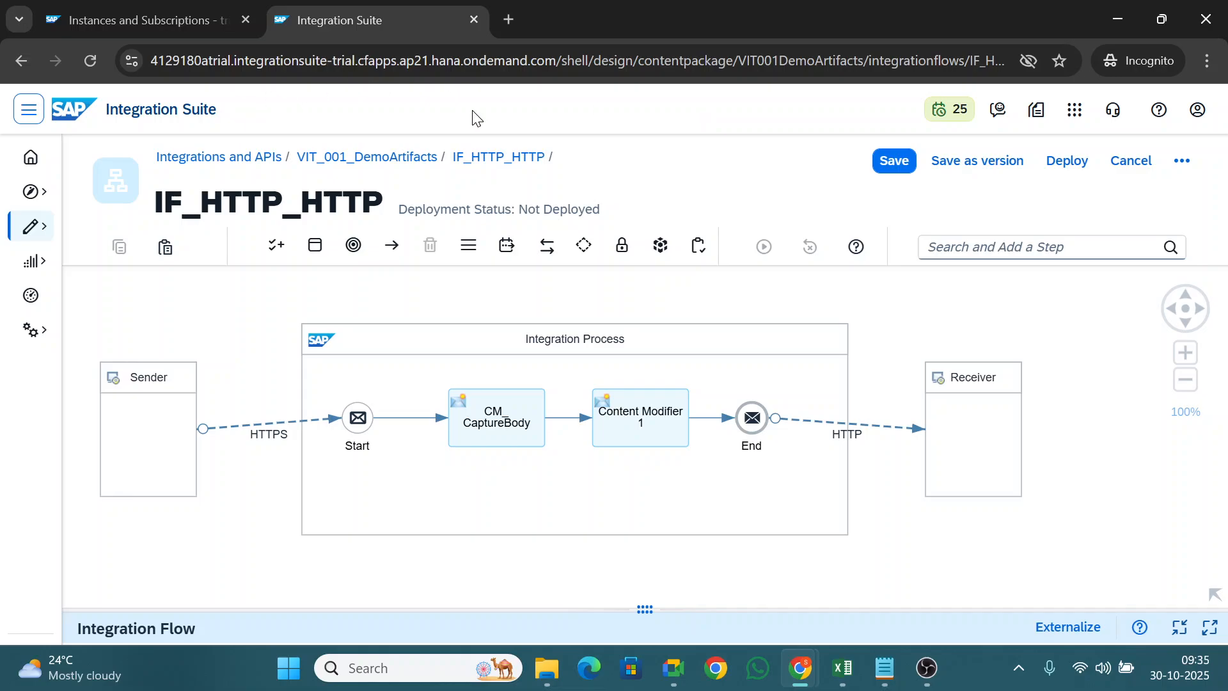
# - Copy the integration flow's URL and, in the Postman browser window, replace the Google Drive tab with a new tab
pyautogui.click(382, 60)
pyautogui.hotkey('ctrl', 'c')
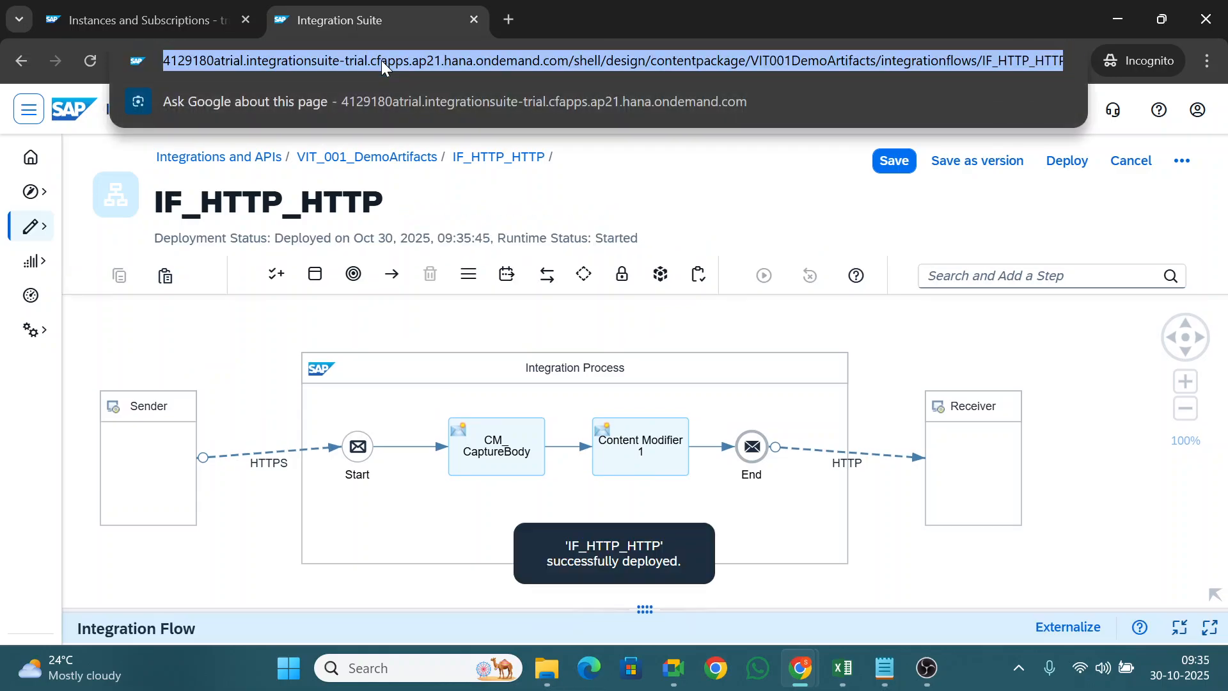
pyautogui.click(1119, 14)
pyautogui.moveTo(803, 678)
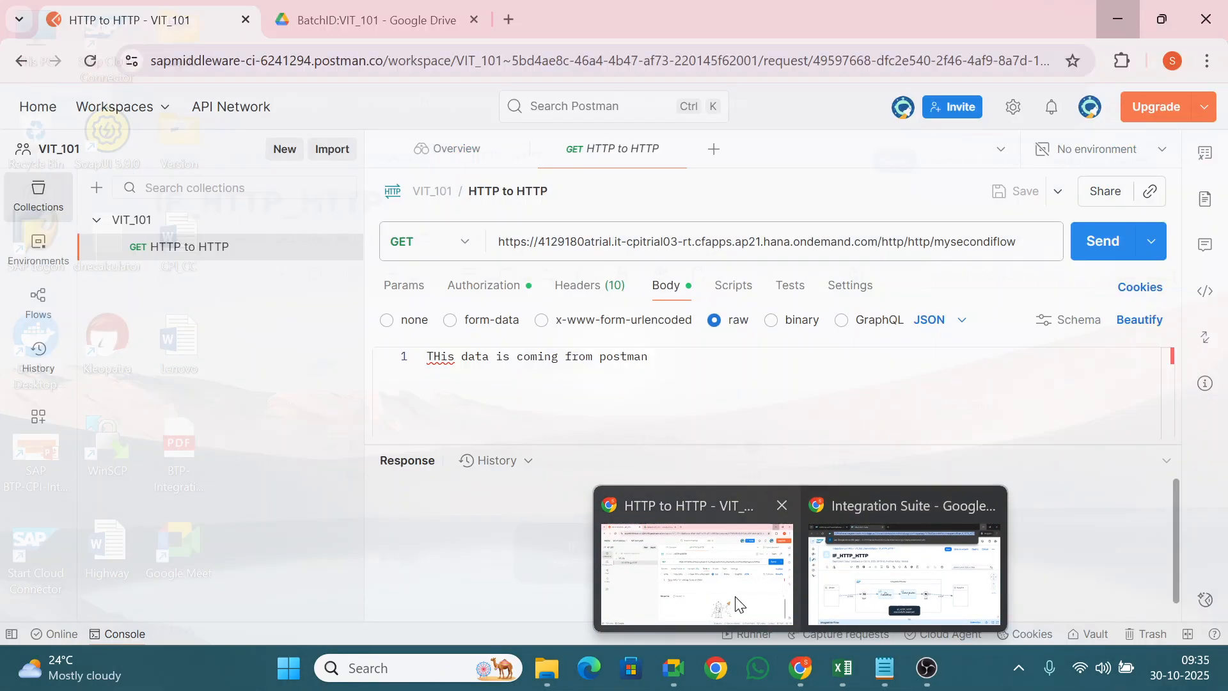
pyautogui.click(737, 602)
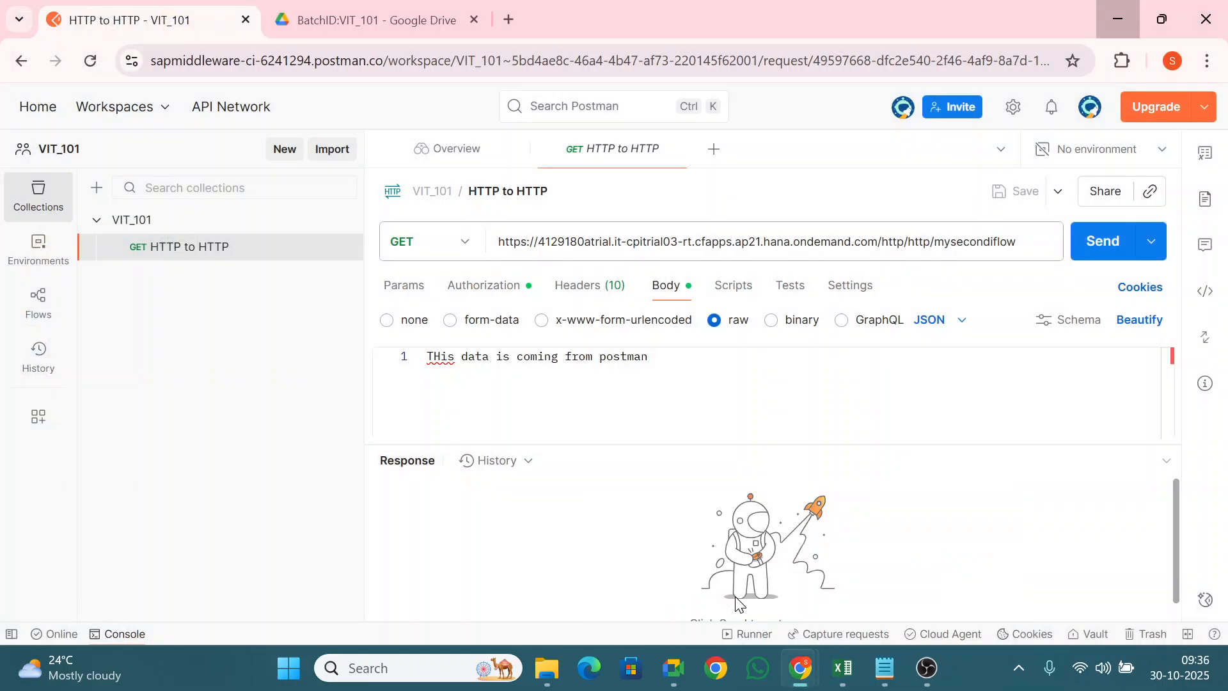
pyautogui.click(353, 9)
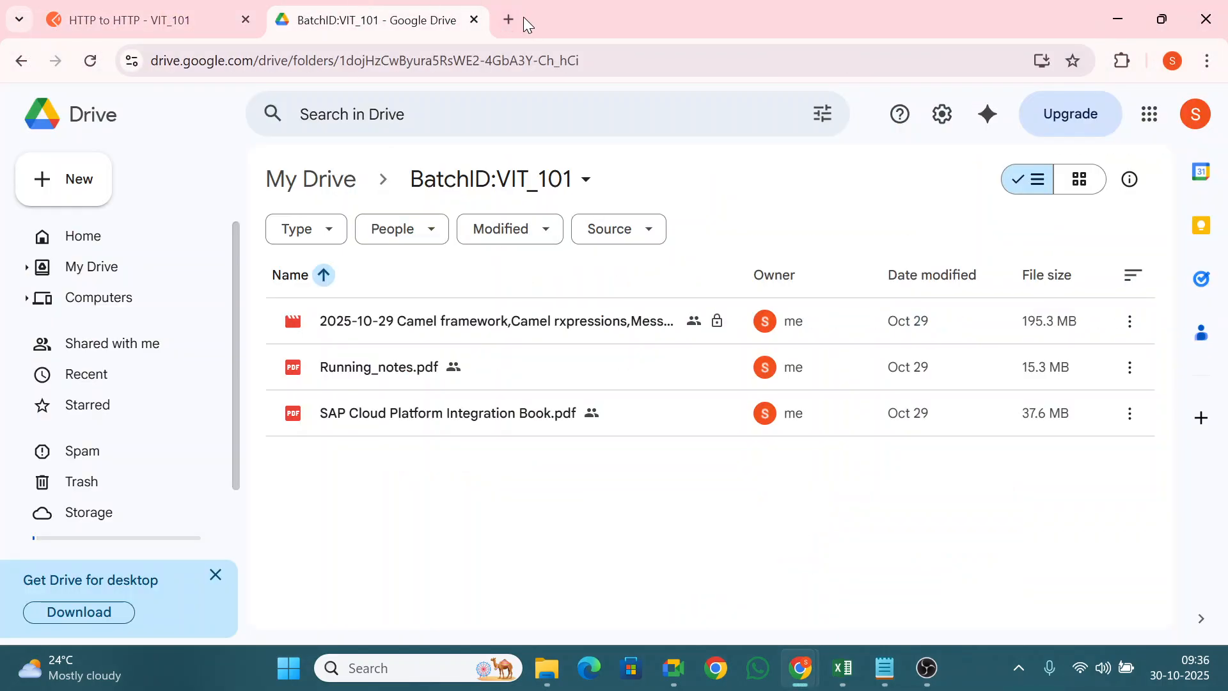
pyautogui.click(478, 21)
pyautogui.click(289, 18)
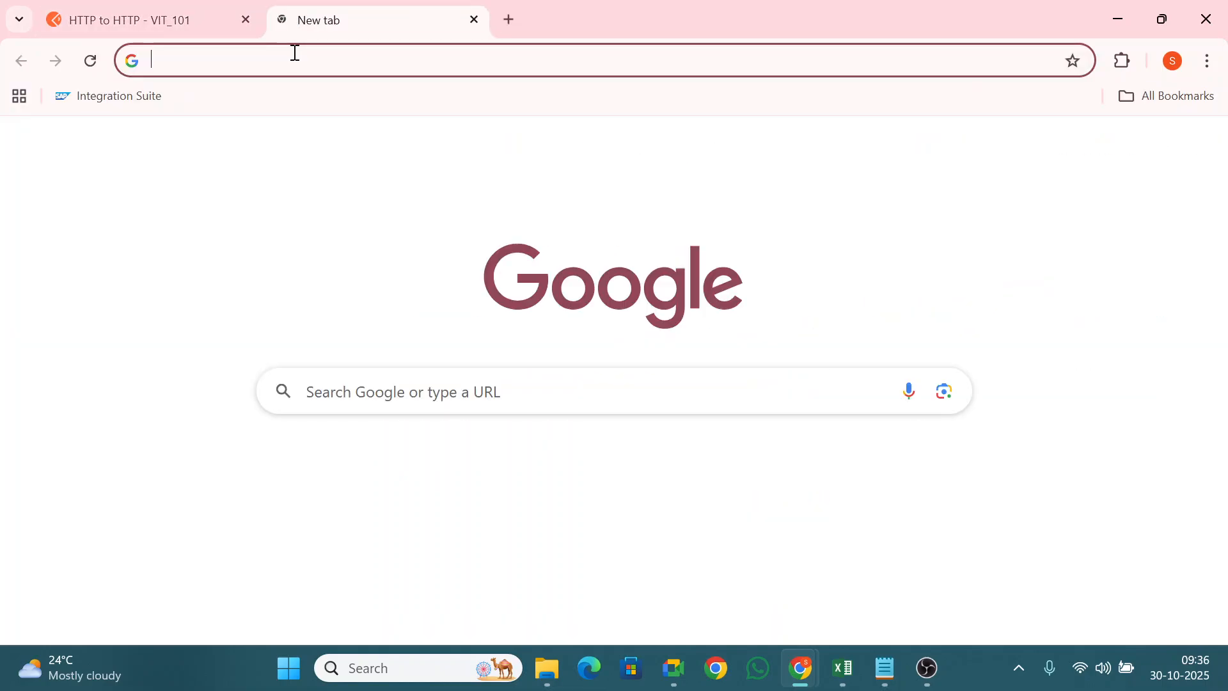
# - Open the copied integration flow URL in the new tab and activate Trace for the flow
pyautogui.click(295, 53)
pyautogui.hotkey('ctrl', 'v')
pyautogui.press('Return')
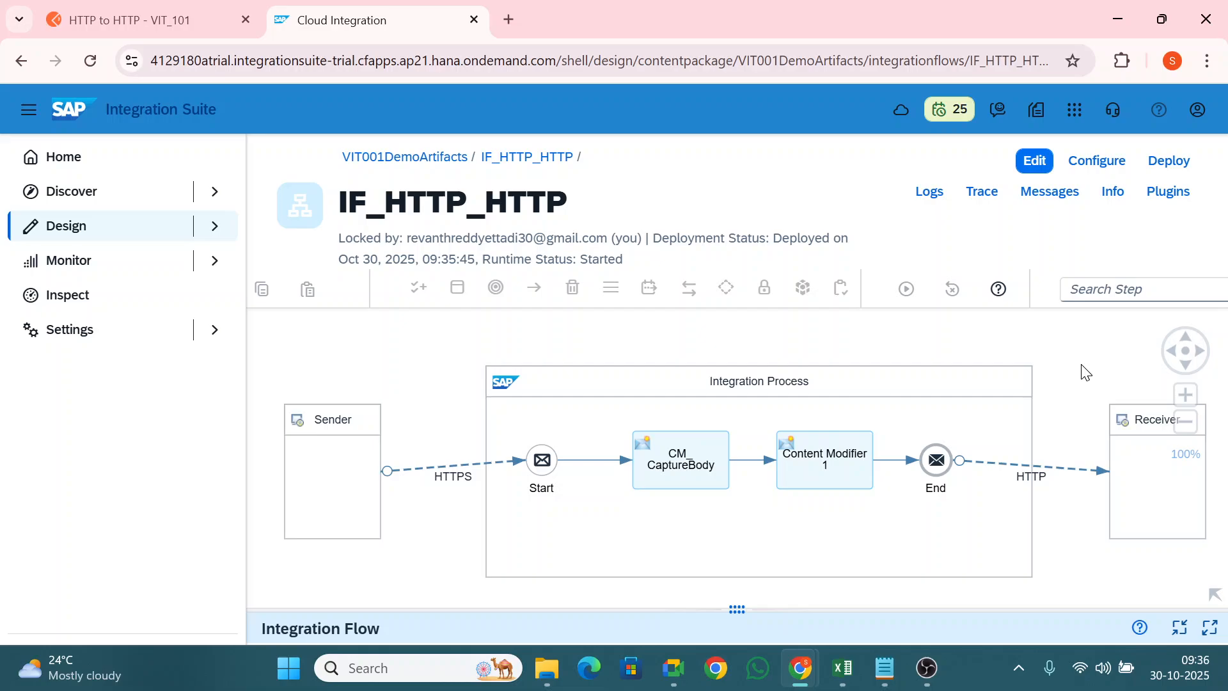
pyautogui.click(982, 194)
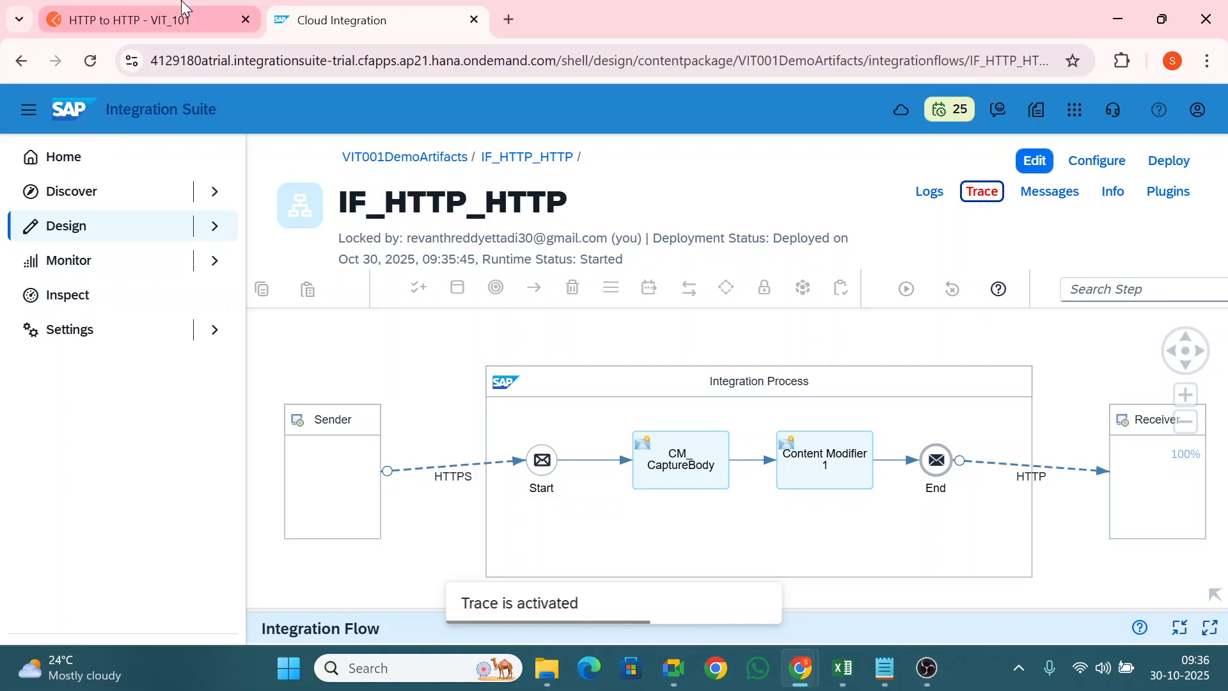
# - Close the duplicate Integration Suite tab in the incognito window and return to the HTTP to HTTP request in Postman
pyautogui.moveTo(808, 665)
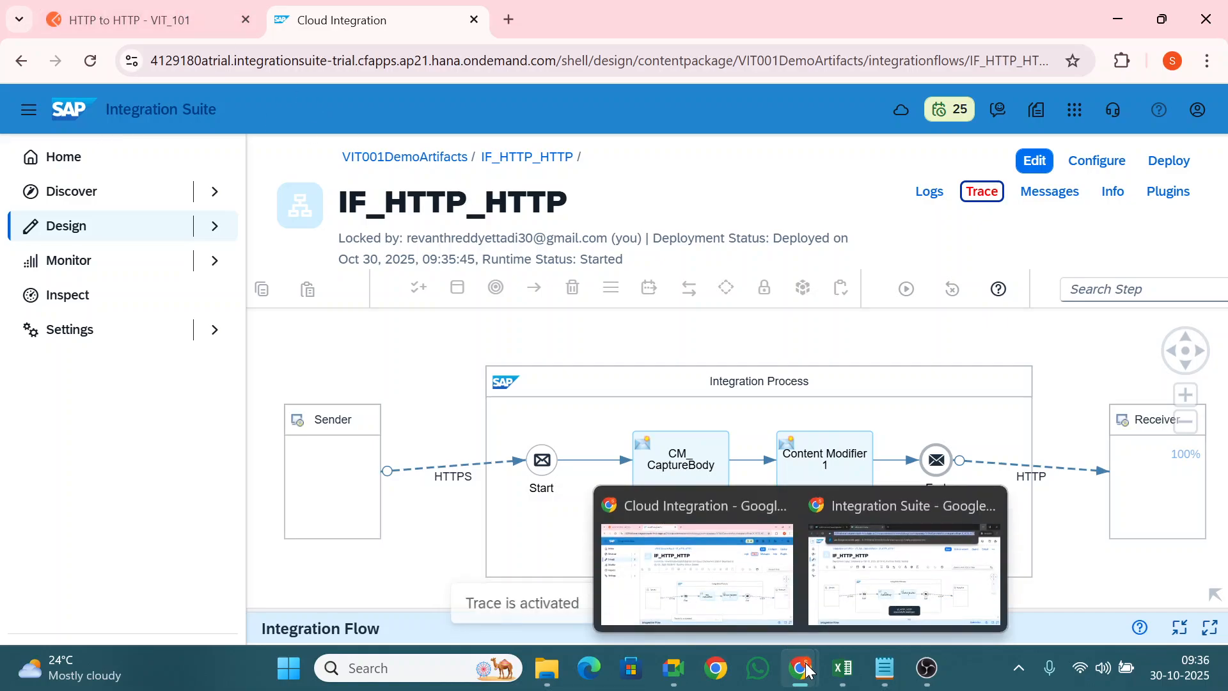
pyautogui.click(895, 607)
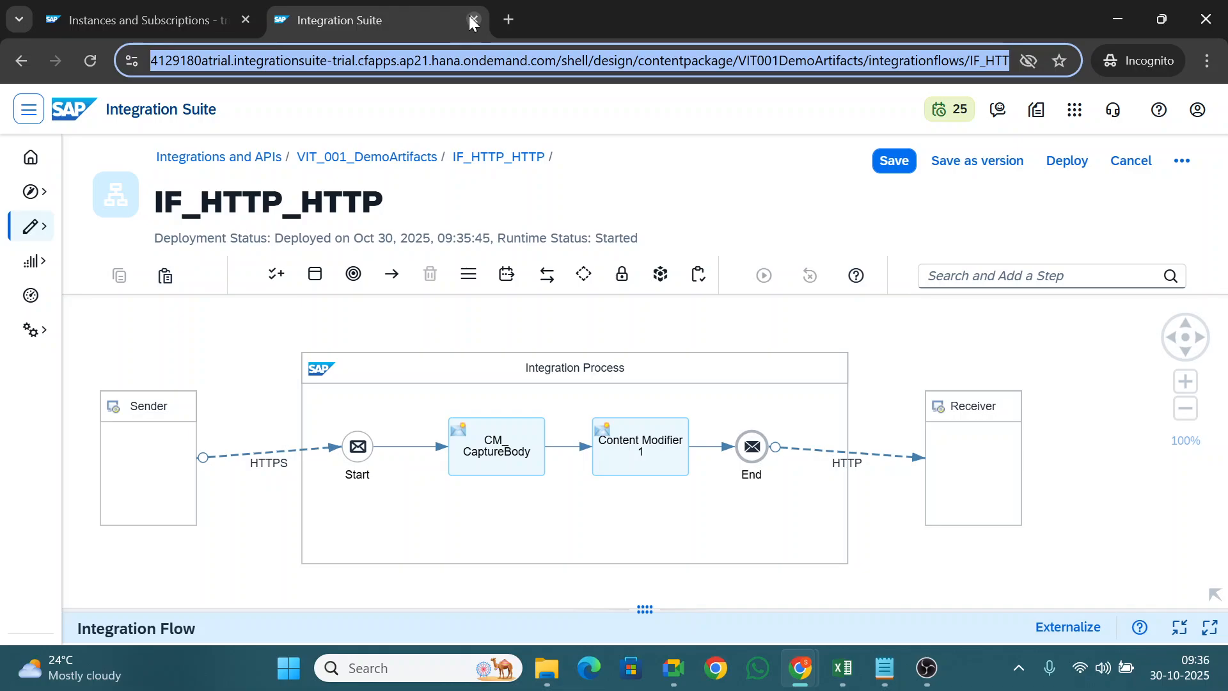
pyautogui.click(474, 20)
pyautogui.click(1120, 17)
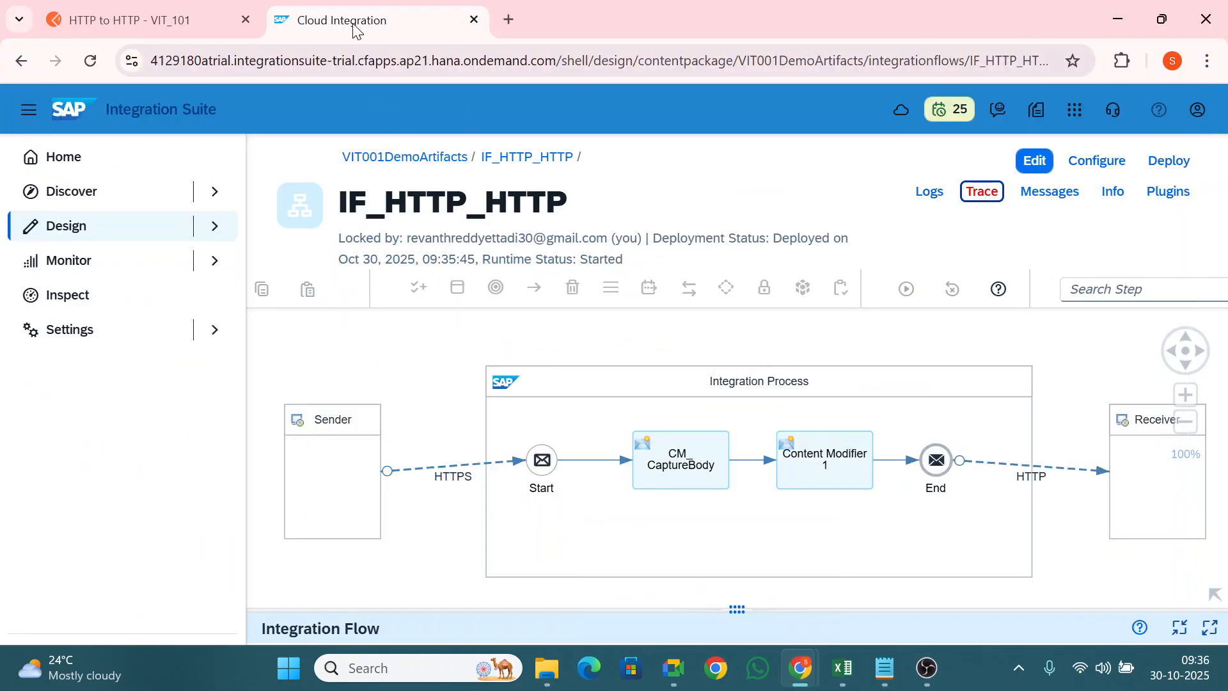
pyautogui.click(203, 7)
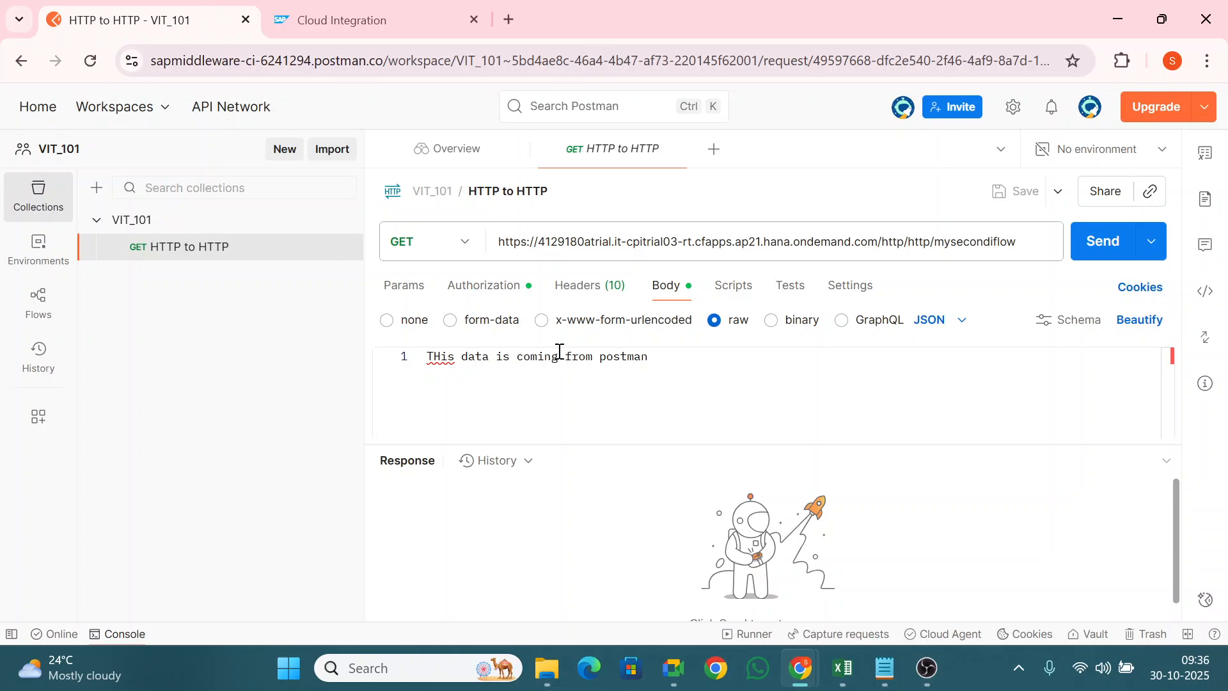
# - Replace the raw request body with "Sending headers" and send the GET request
pyautogui.moveTo(671, 363); pyautogui.dragTo(305, 397)
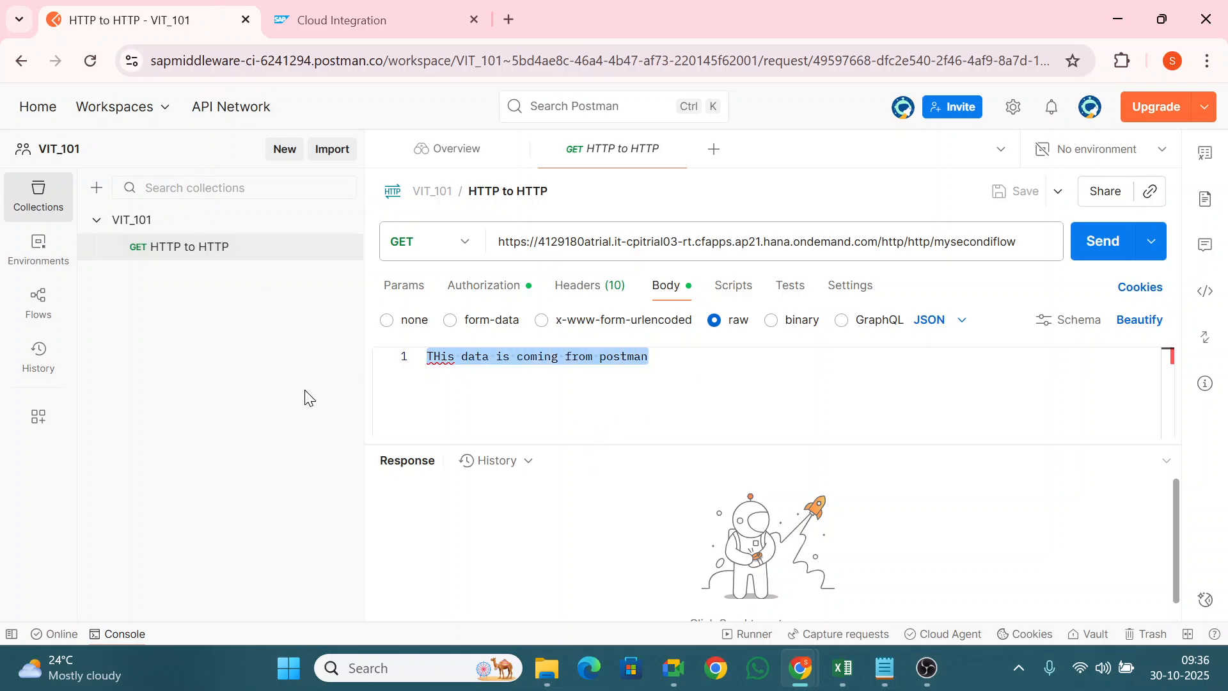
pyautogui.write('Sending headers')
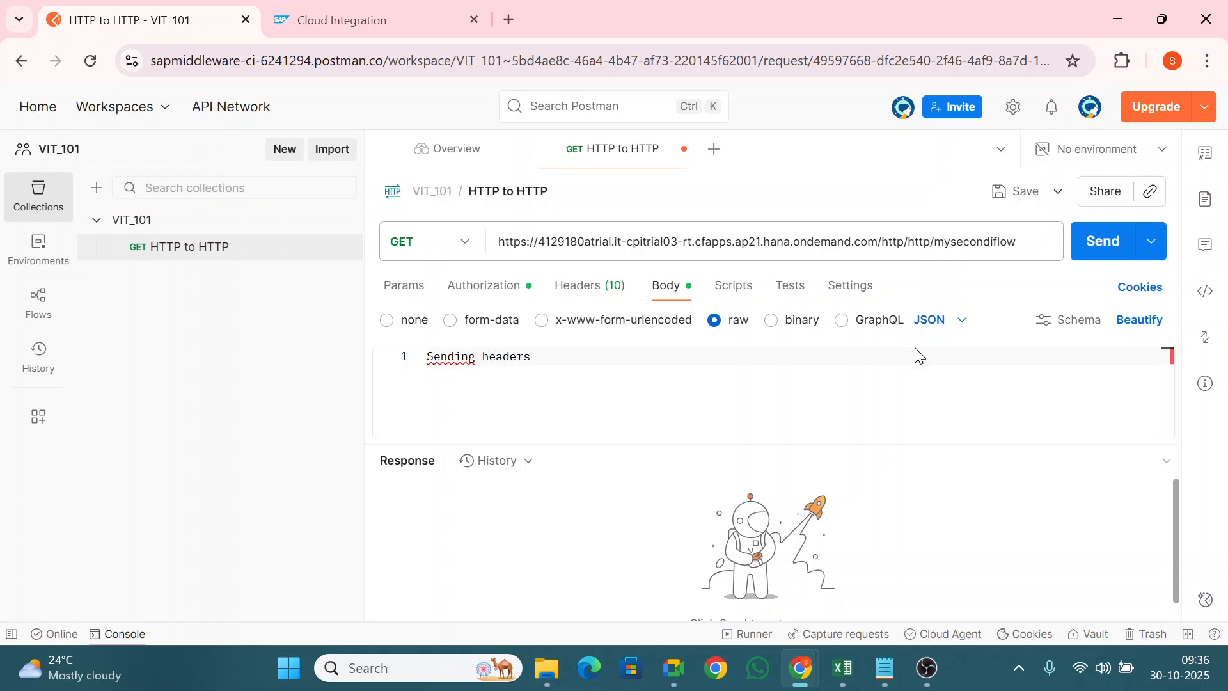
pyautogui.click(1095, 245)
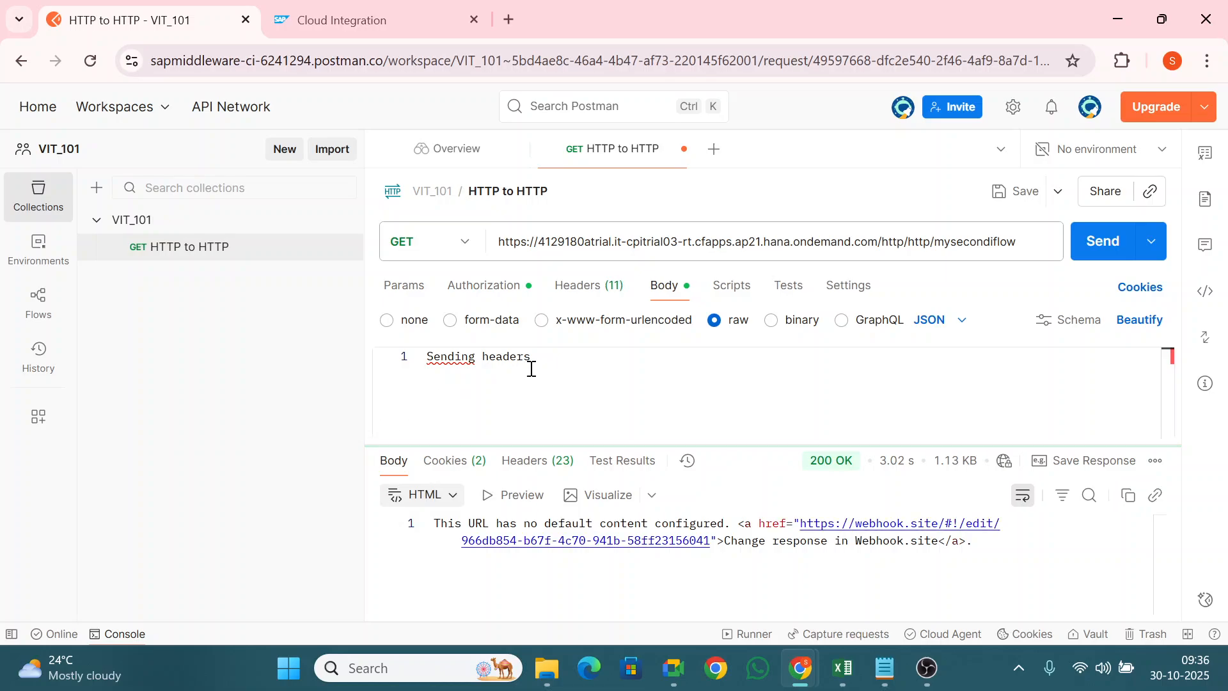
pyautogui.moveTo(575, 357); pyautogui.dragTo(406, 365)
# - Return to the Cloud Integration flow, activate inline debugging for the newest message run, and view the properties before the CM_CaptureBody step
pyautogui.click(367, 9)
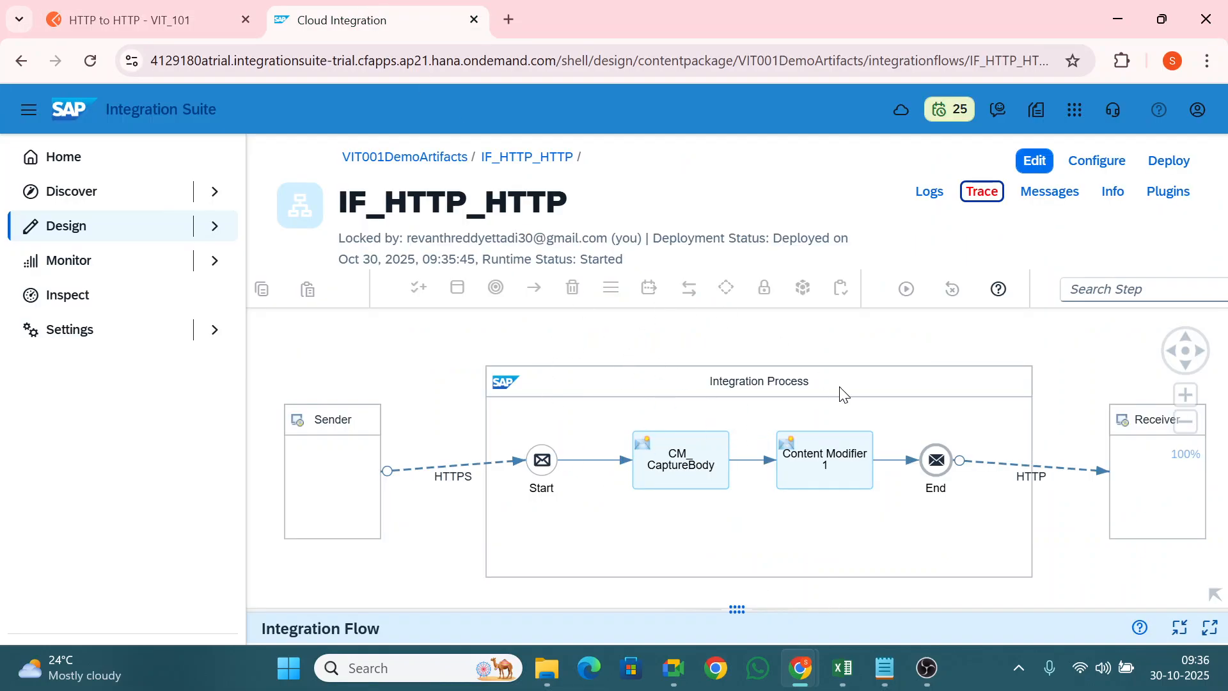
pyautogui.click(1049, 193)
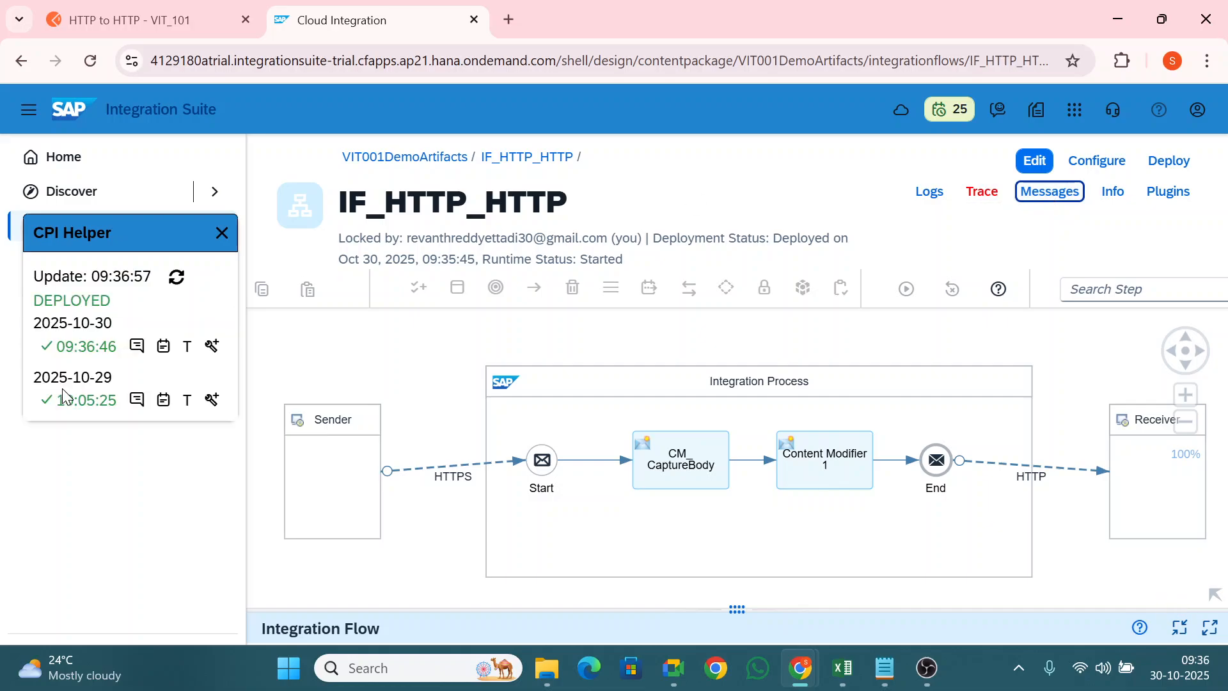
pyautogui.click(211, 352)
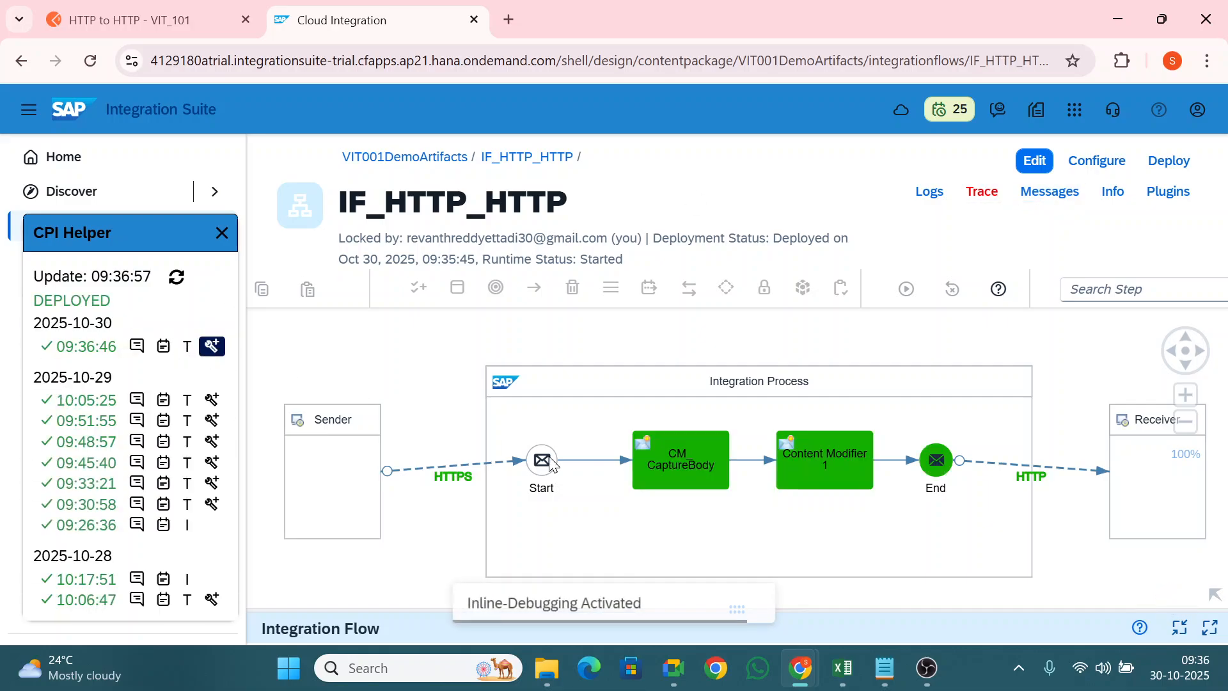
pyautogui.click(694, 469)
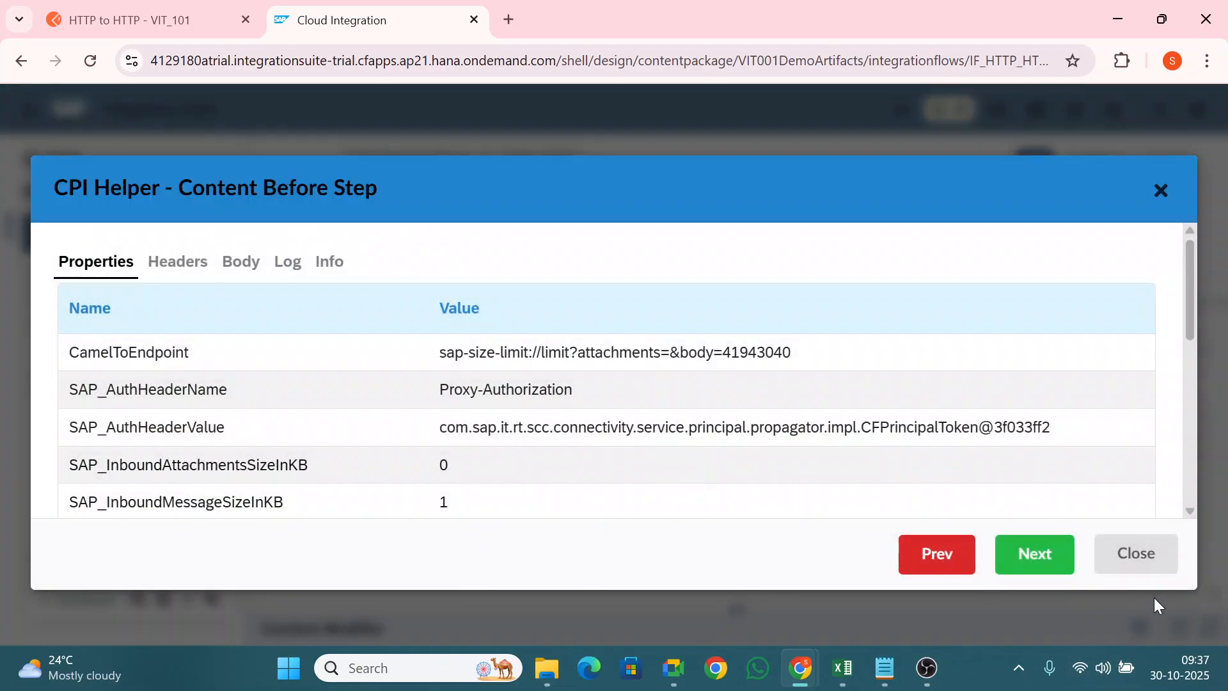
pyautogui.click(1153, 556)
# - Open the message content before the End event and examine its Camel HTTP method, path and URL headers
pyautogui.click(939, 467)
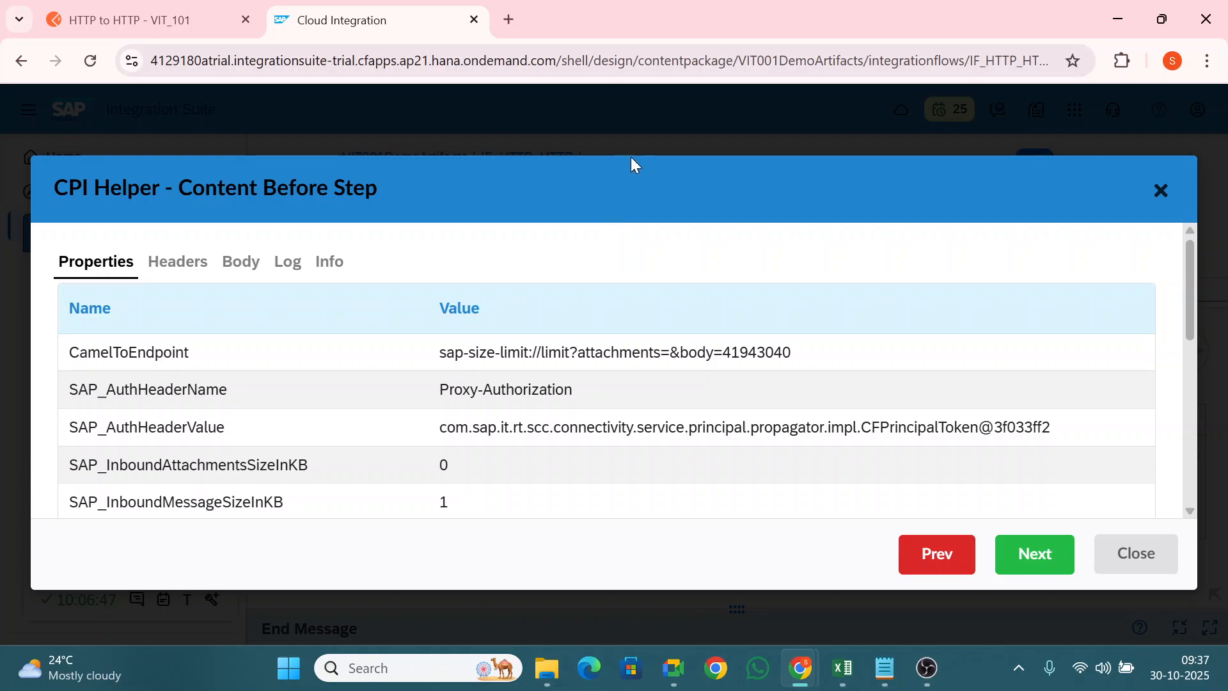
pyautogui.hotkey('ctrl', 'a')
pyautogui.click(450, 262)
pyautogui.click(186, 269)
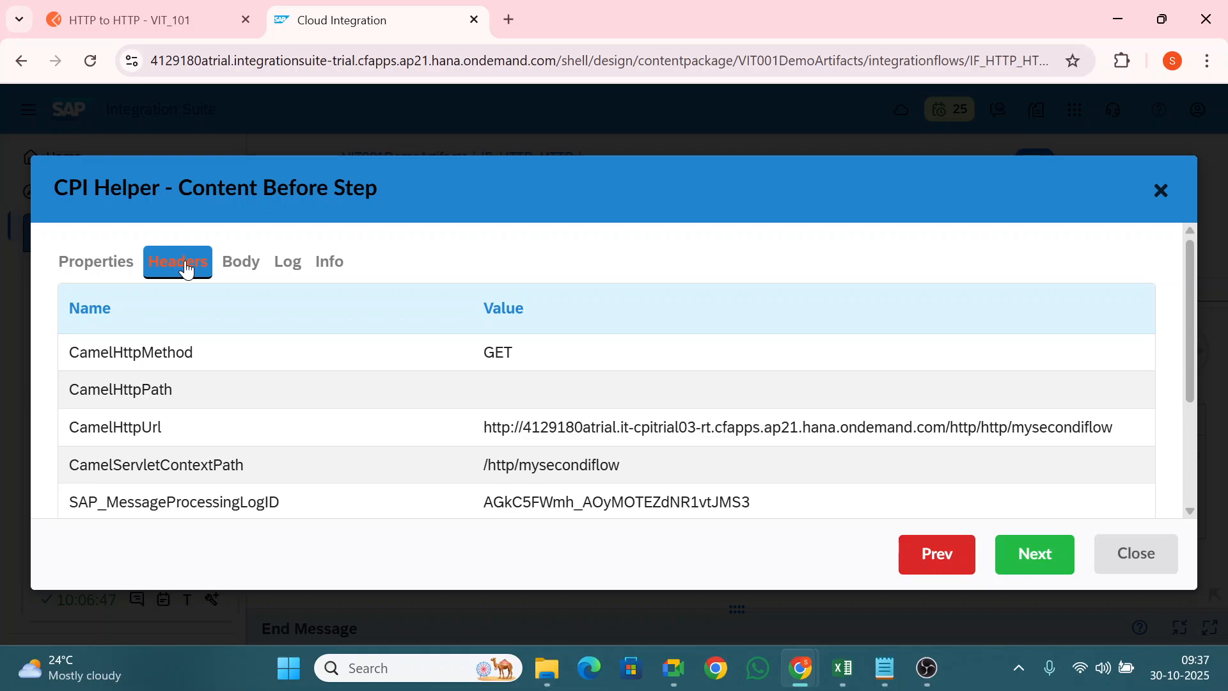
pyautogui.moveTo(69, 355); pyautogui.dragTo(190, 358)
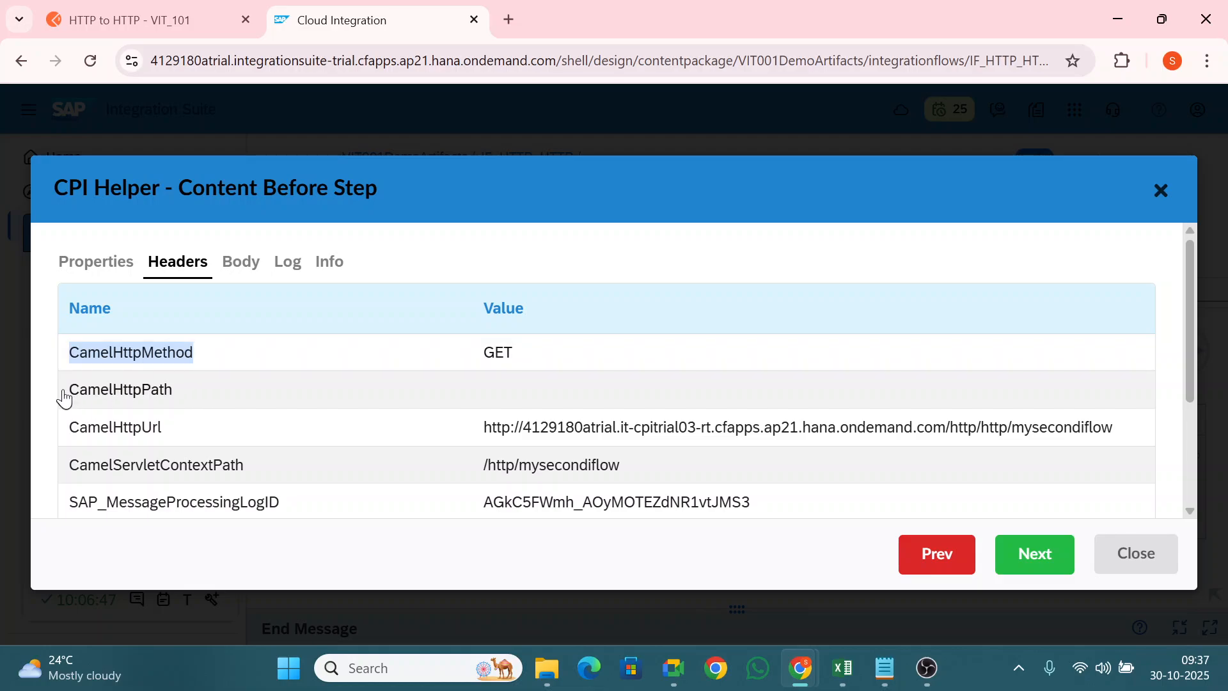
pyautogui.moveTo(70, 397); pyautogui.dragTo(178, 398)
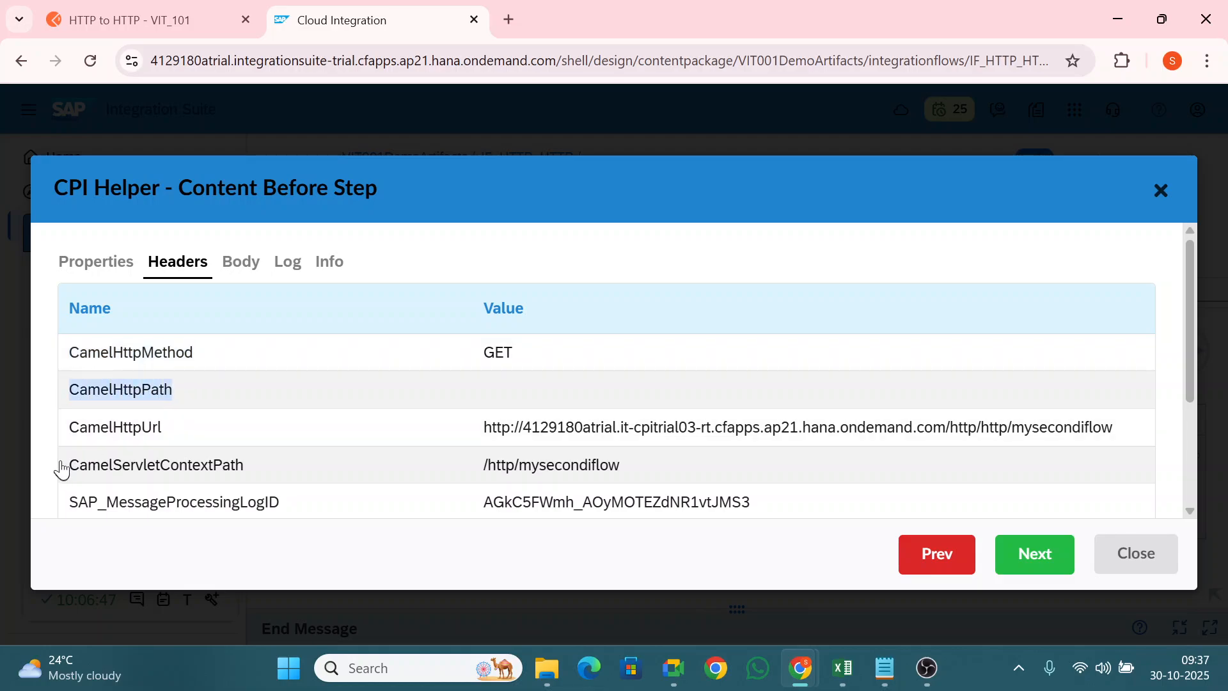
pyautogui.moveTo(70, 428); pyautogui.dragTo(171, 433)
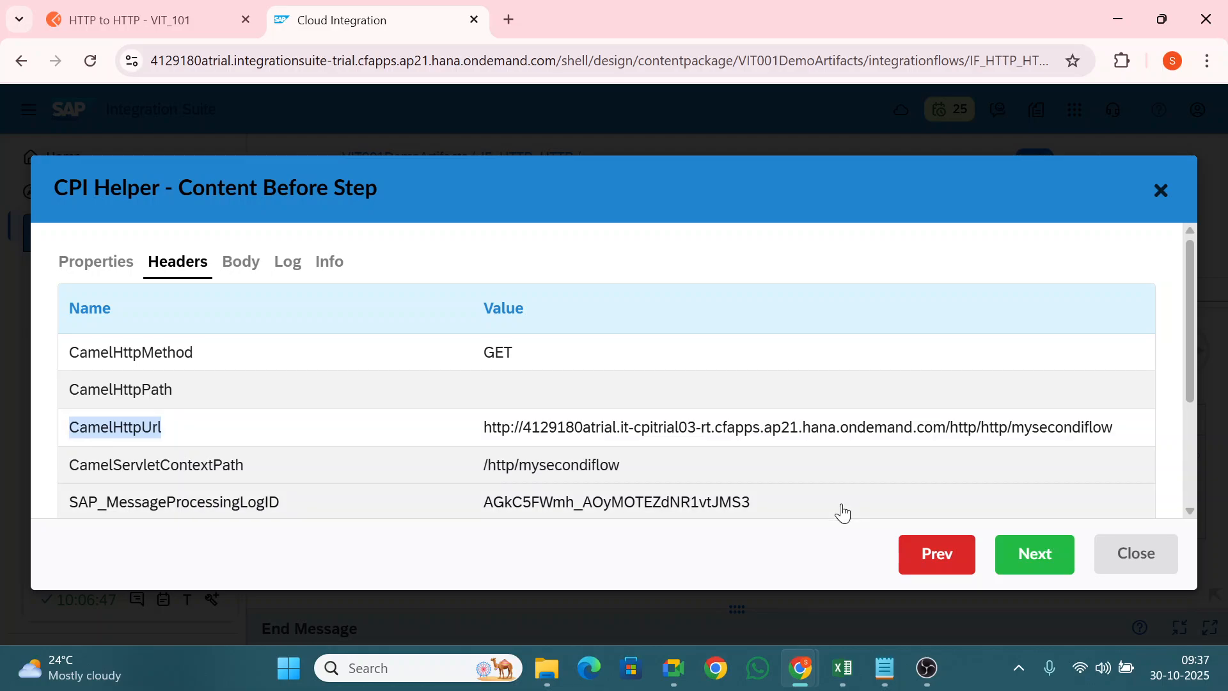
# - Review the SAP log ID, trace, Var1 and Var2 headers before the End event and close the content view
pyautogui.moveTo(1192, 351); pyautogui.dragTo(1189, 482)
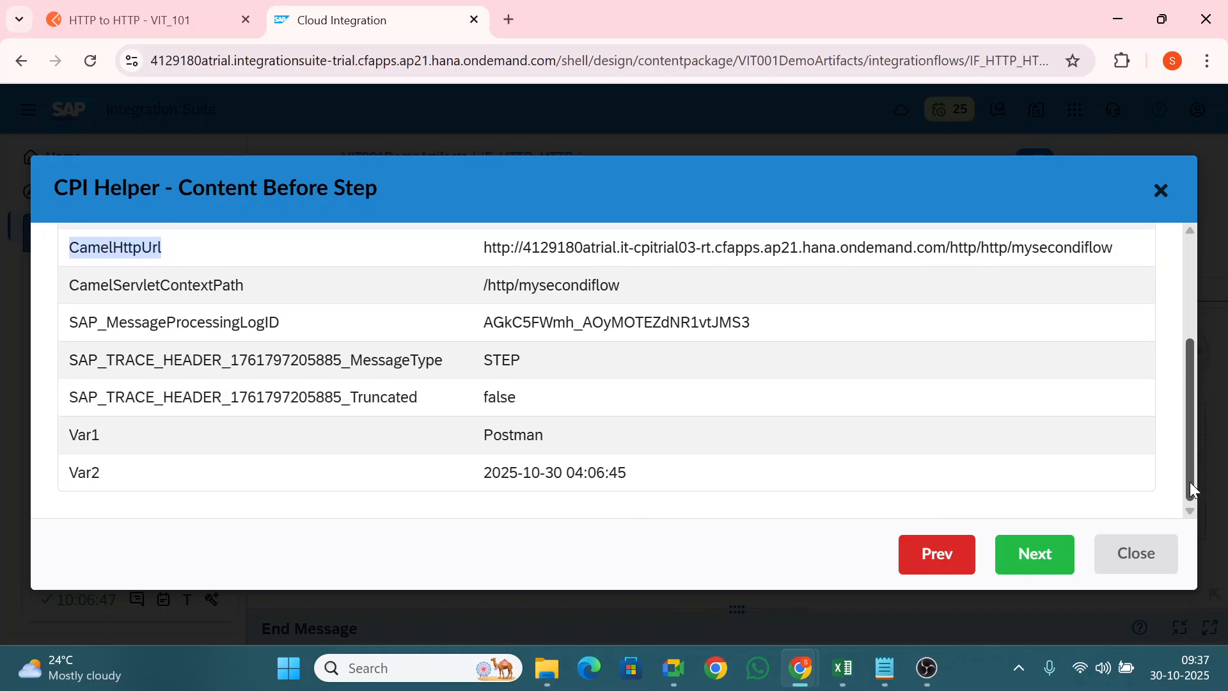
pyautogui.moveTo(69, 325); pyautogui.dragTo(289, 325)
pyautogui.moveTo(66, 363); pyautogui.dragTo(343, 377)
pyautogui.moveTo(87, 398); pyautogui.dragTo(323, 402)
pyautogui.moveTo(1192, 447); pyautogui.dragTo(1194, 488)
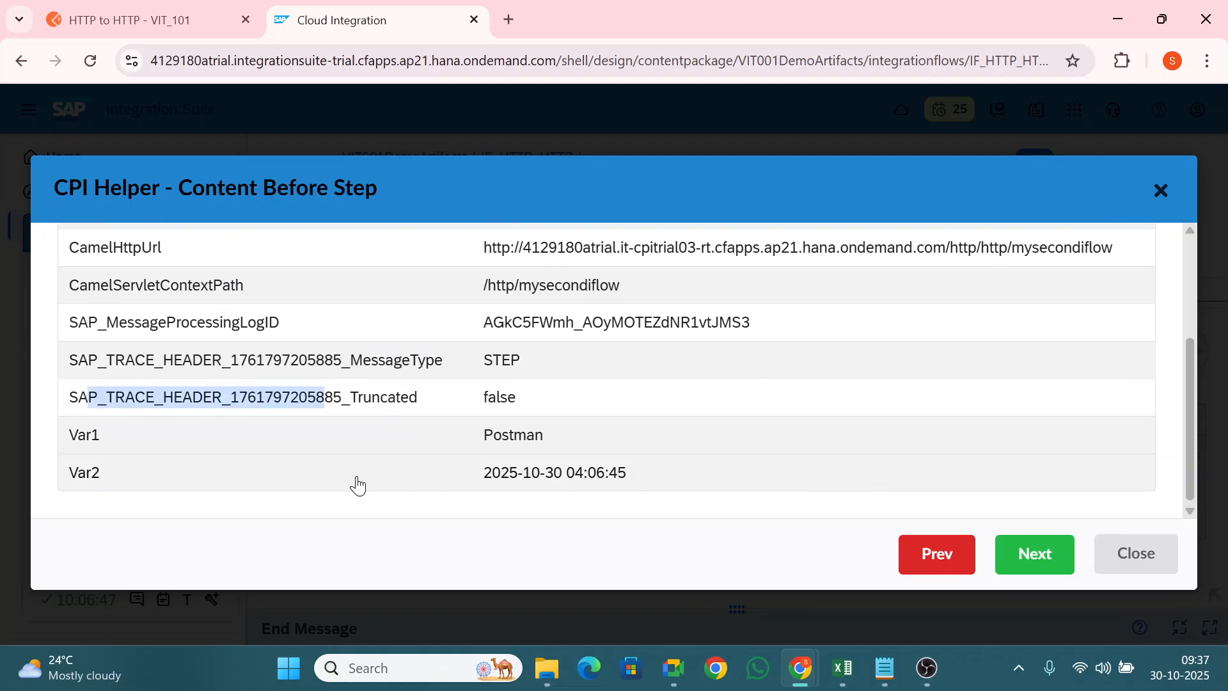
pyautogui.moveTo(109, 441); pyautogui.dragTo(60, 437)
pyautogui.click(100, 477)
pyautogui.moveTo(99, 476); pyautogui.dragTo(138, 476)
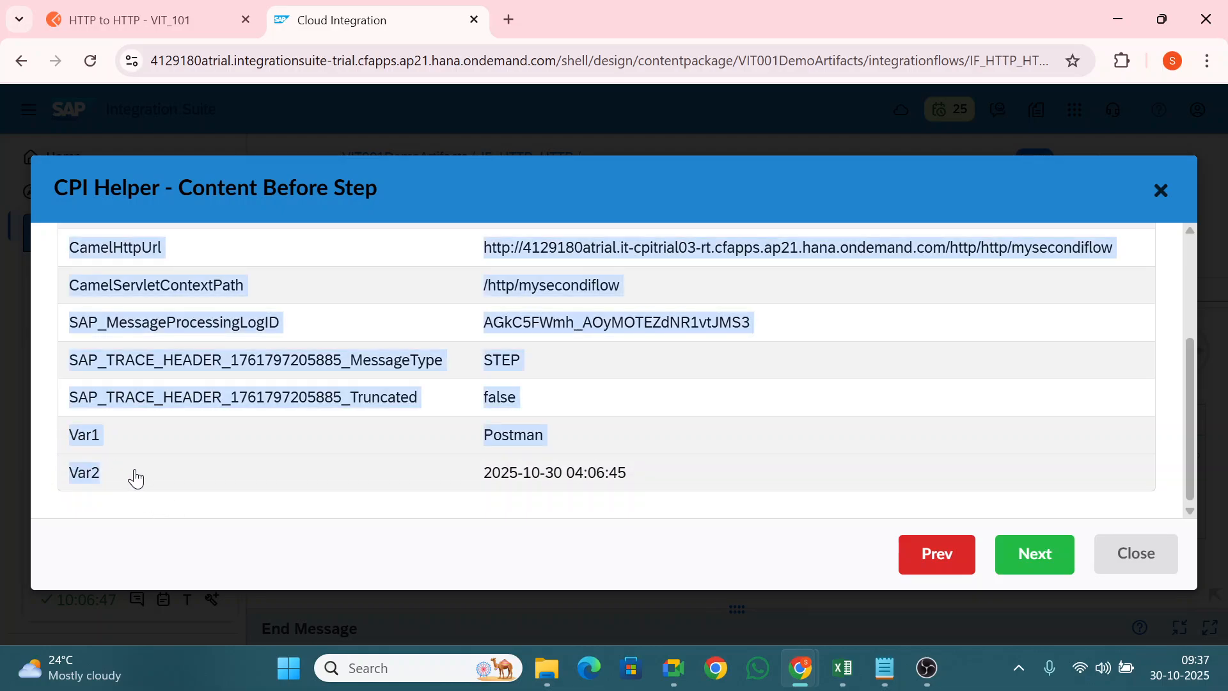
pyautogui.click(136, 478)
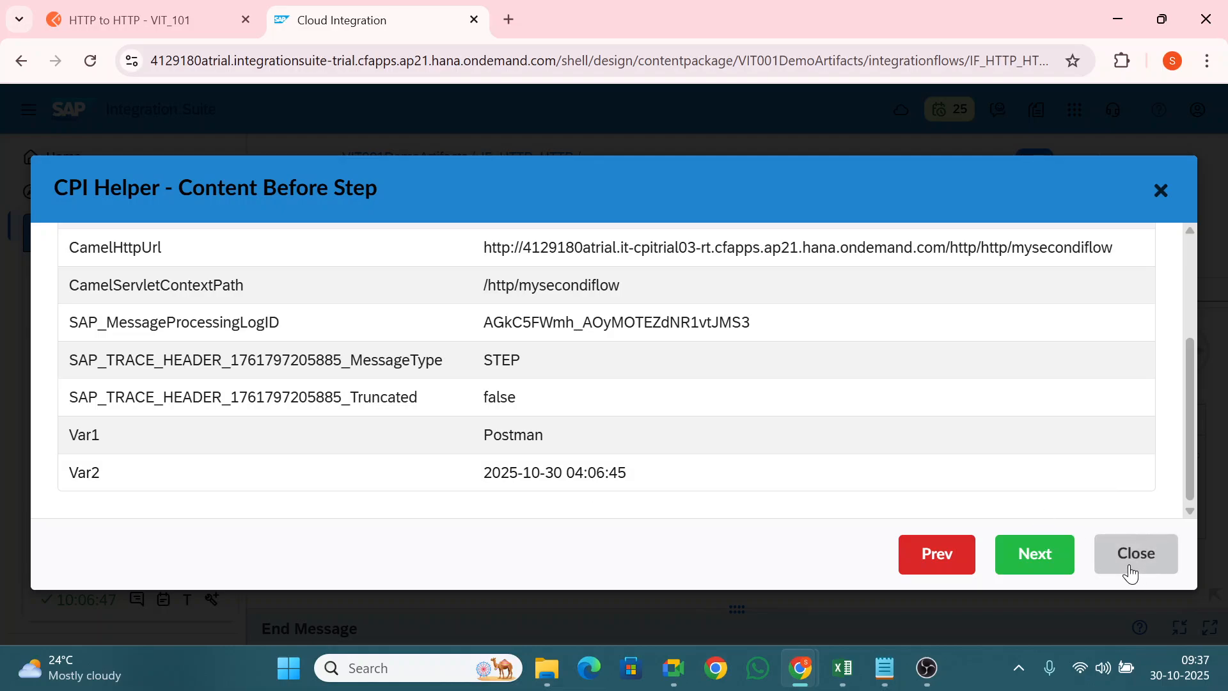
pyautogui.scroll(5, 1181, 352)
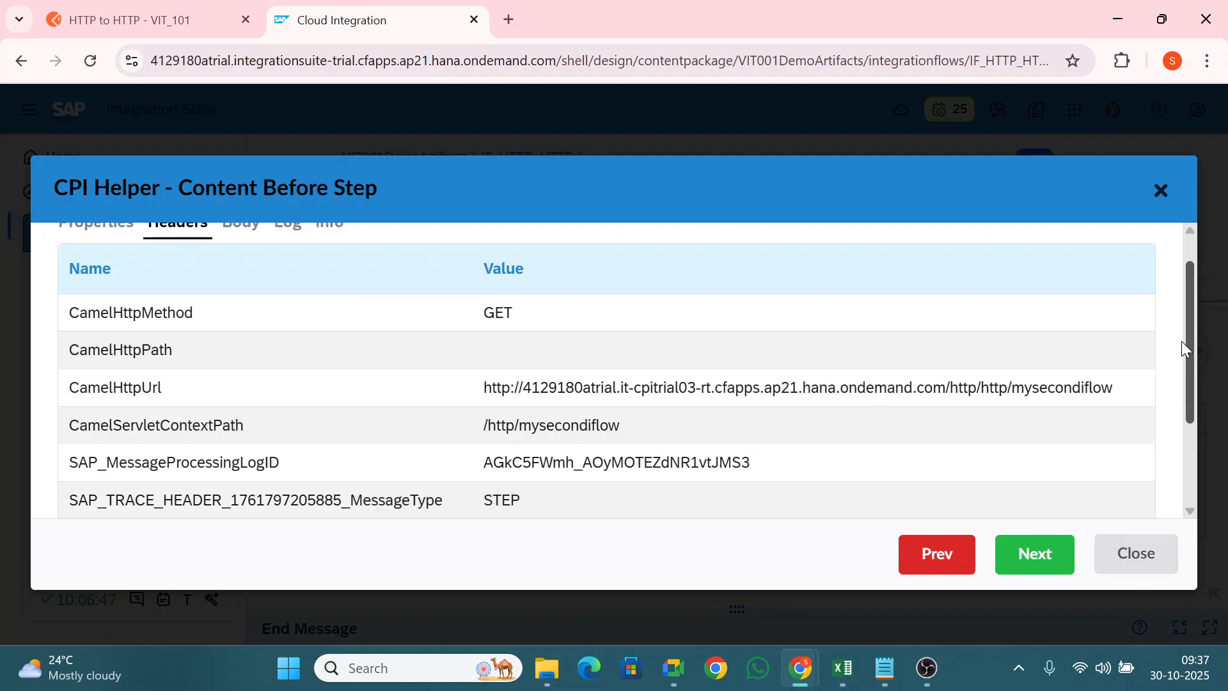
pyautogui.click(1161, 192)
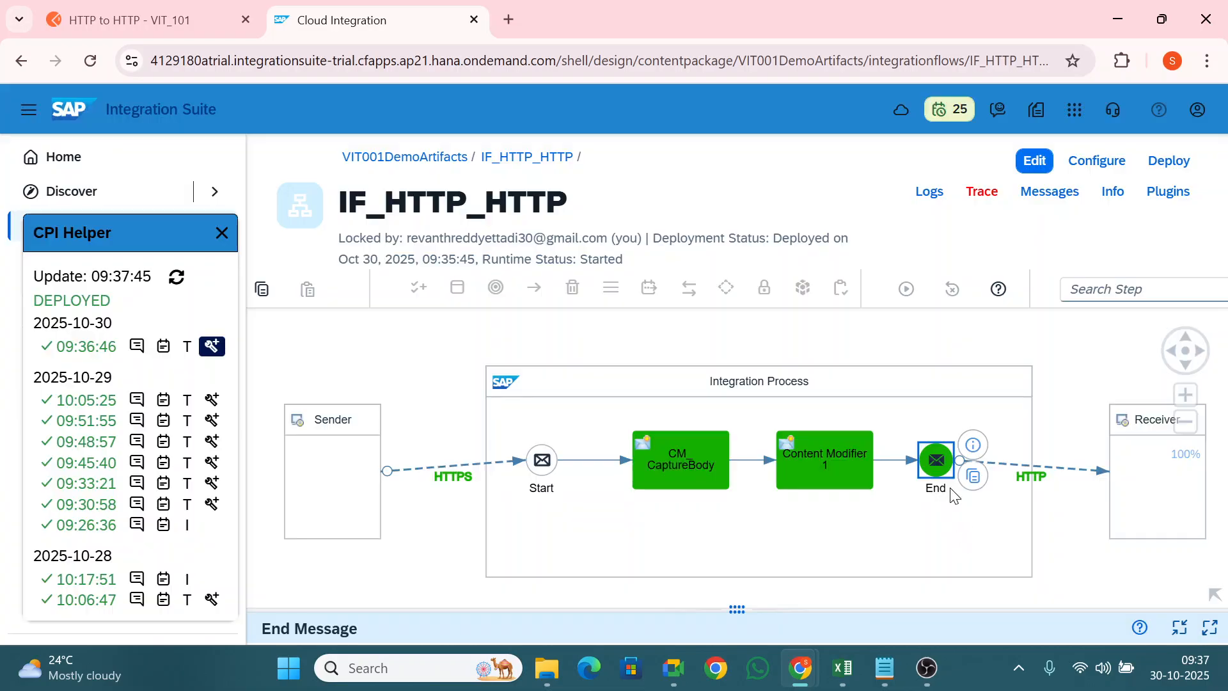
# - Reopen the End event's message content, recheck its full header list for headers sent from Postman, and close it
pyautogui.click(936, 458)
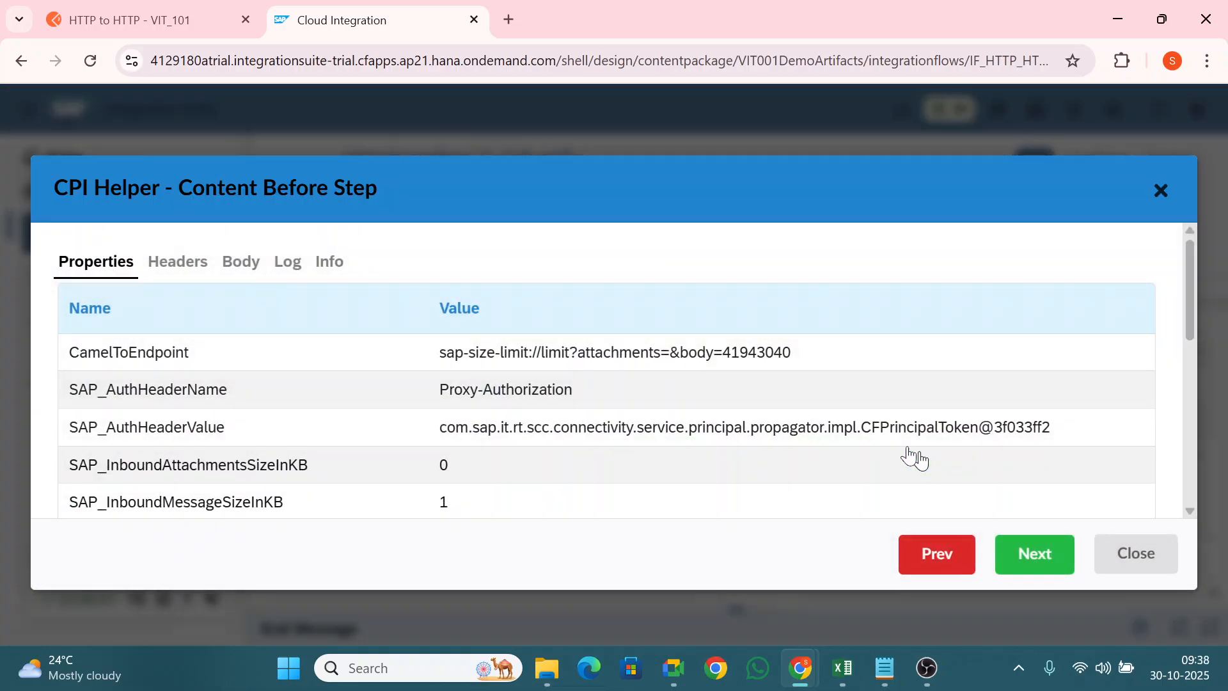
pyautogui.click(190, 256)
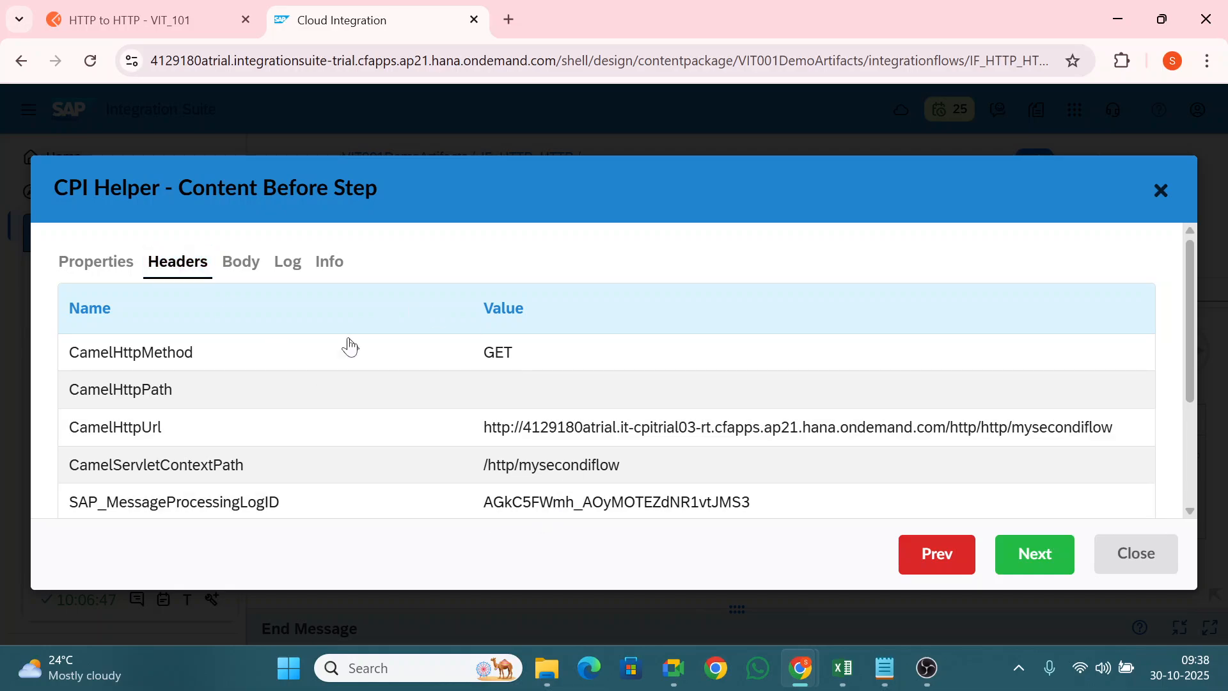
pyautogui.scroll(-3, 1191, 387)
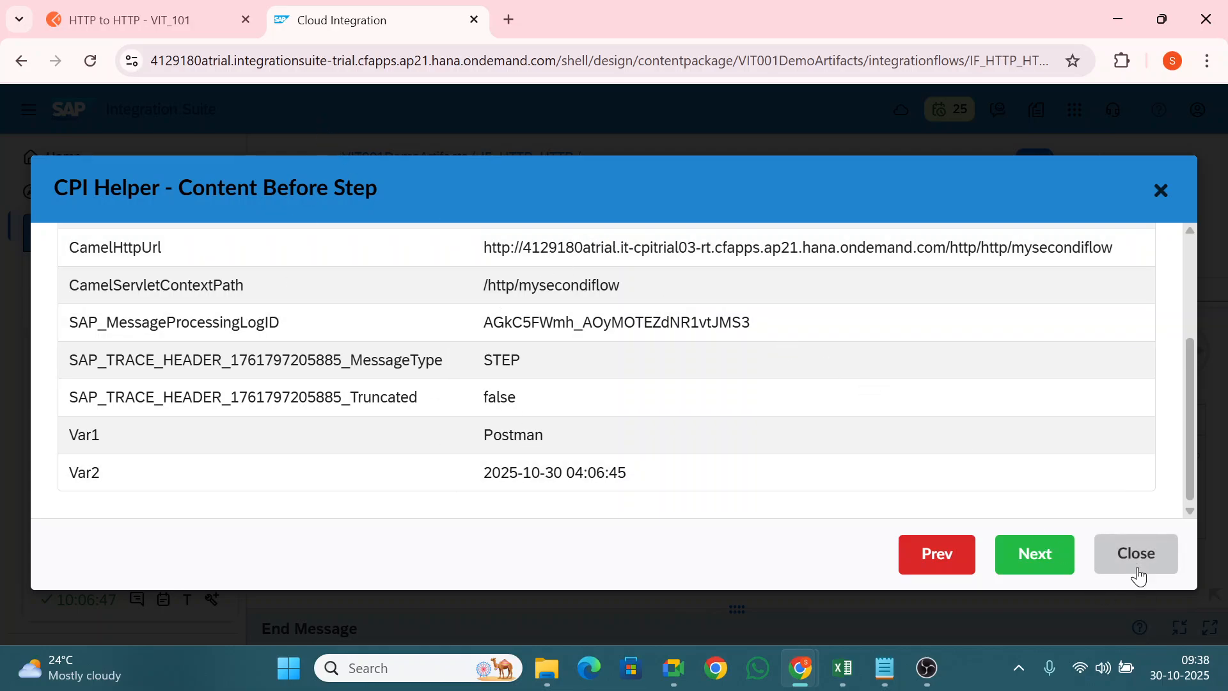
pyautogui.moveTo(1187, 470); pyautogui.dragTo(1181, 584)
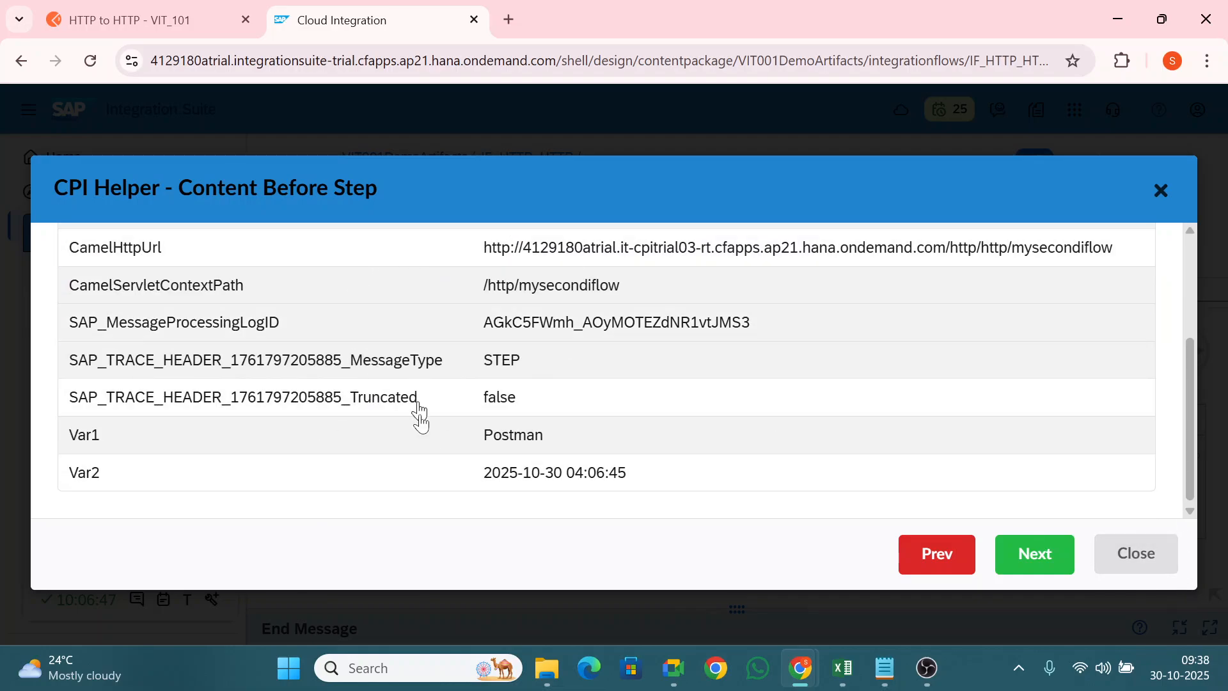
pyautogui.moveTo(1185, 434); pyautogui.dragTo(1209, 269)
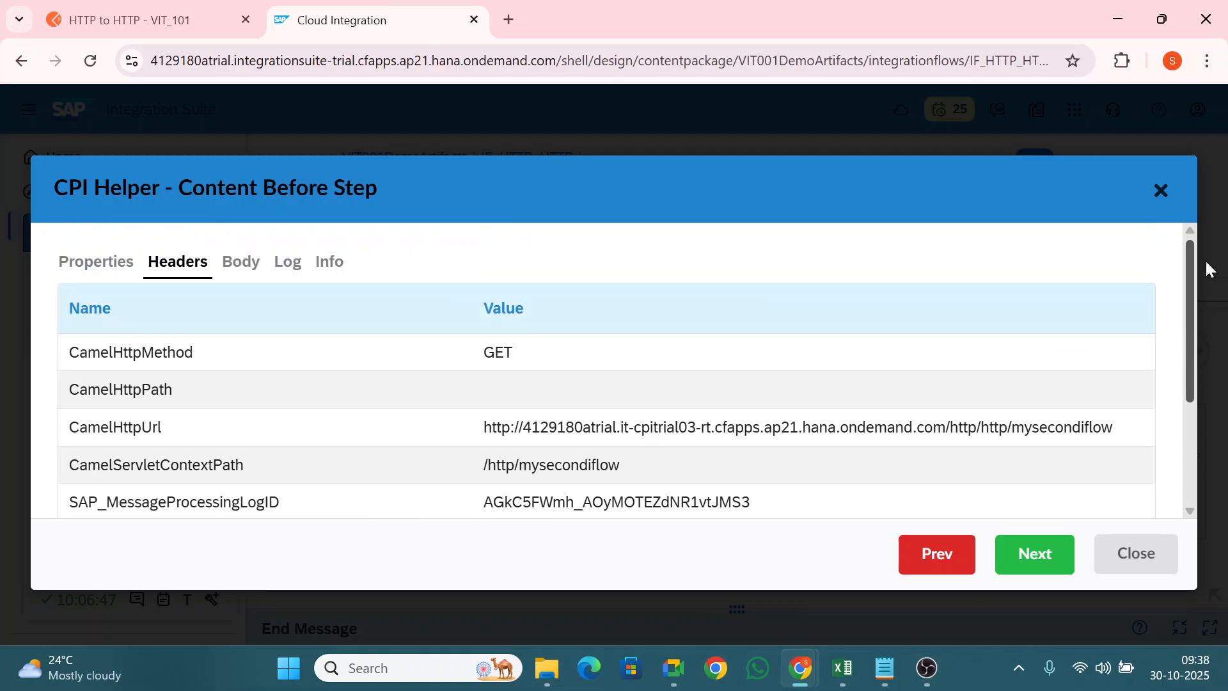
pyautogui.click(1159, 192)
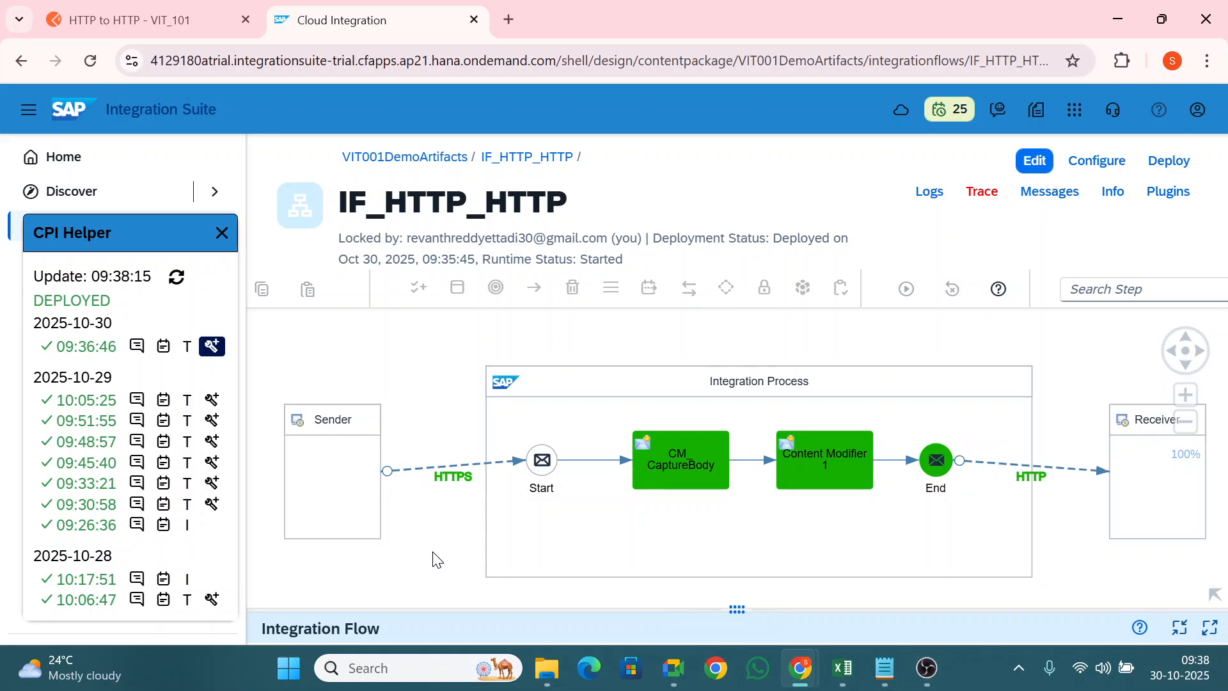
# - Open the flow for editing, closing the previous session, and set Allowed Header(s) in its runtime configuration to *
pyautogui.click(1210, 628)
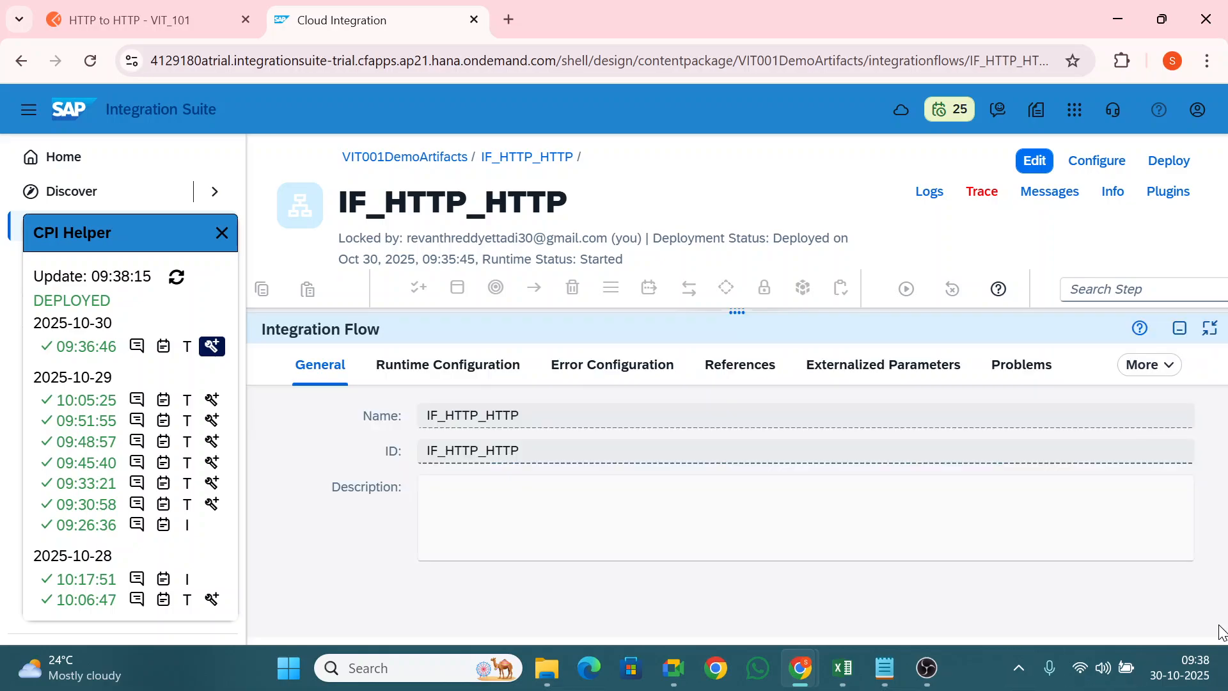
pyautogui.click(472, 363)
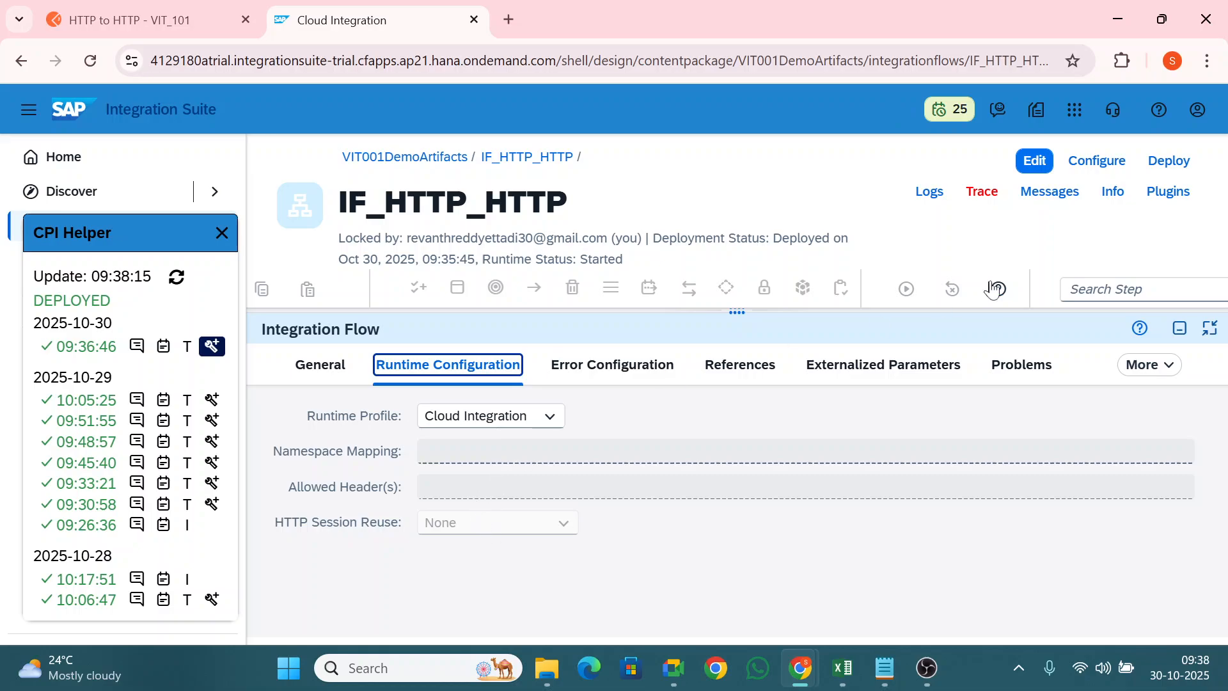
pyautogui.click(1031, 165)
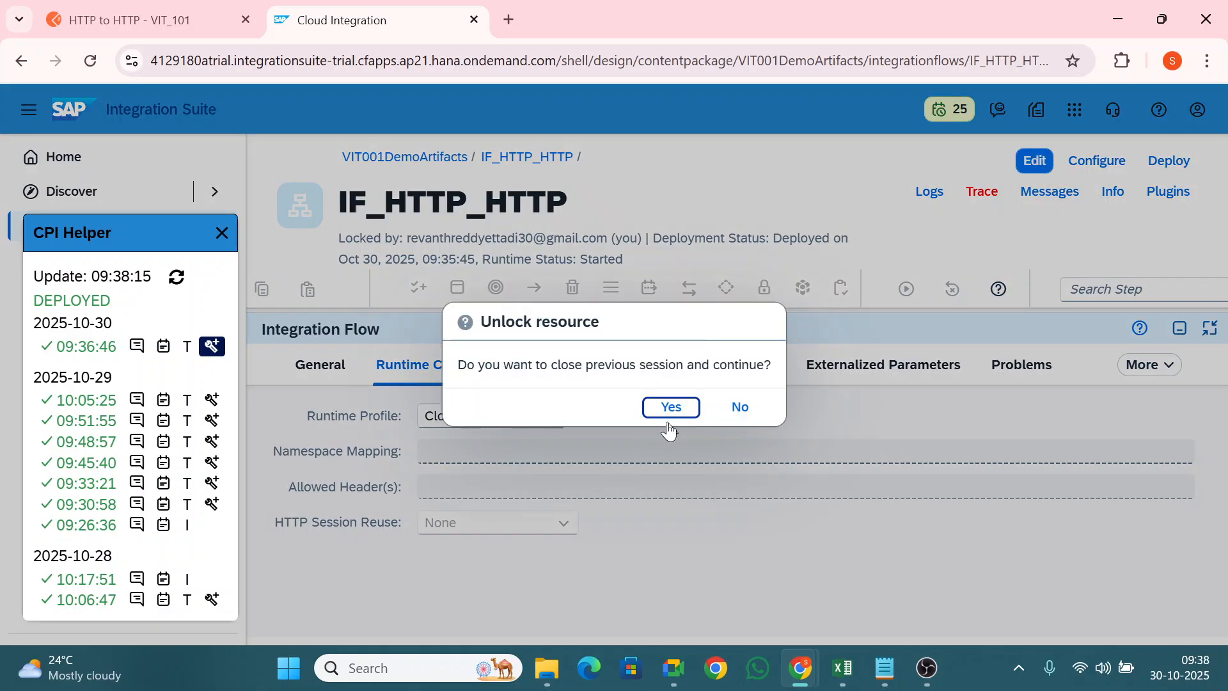
pyautogui.click(668, 410)
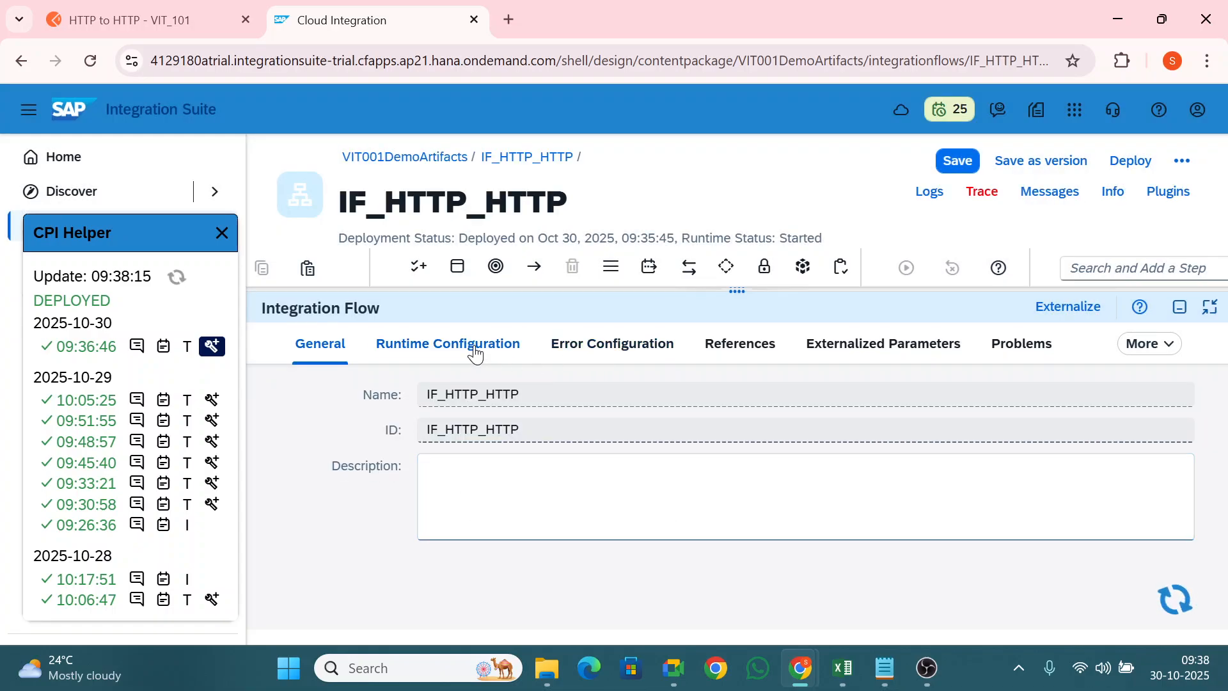
pyautogui.click(467, 345)
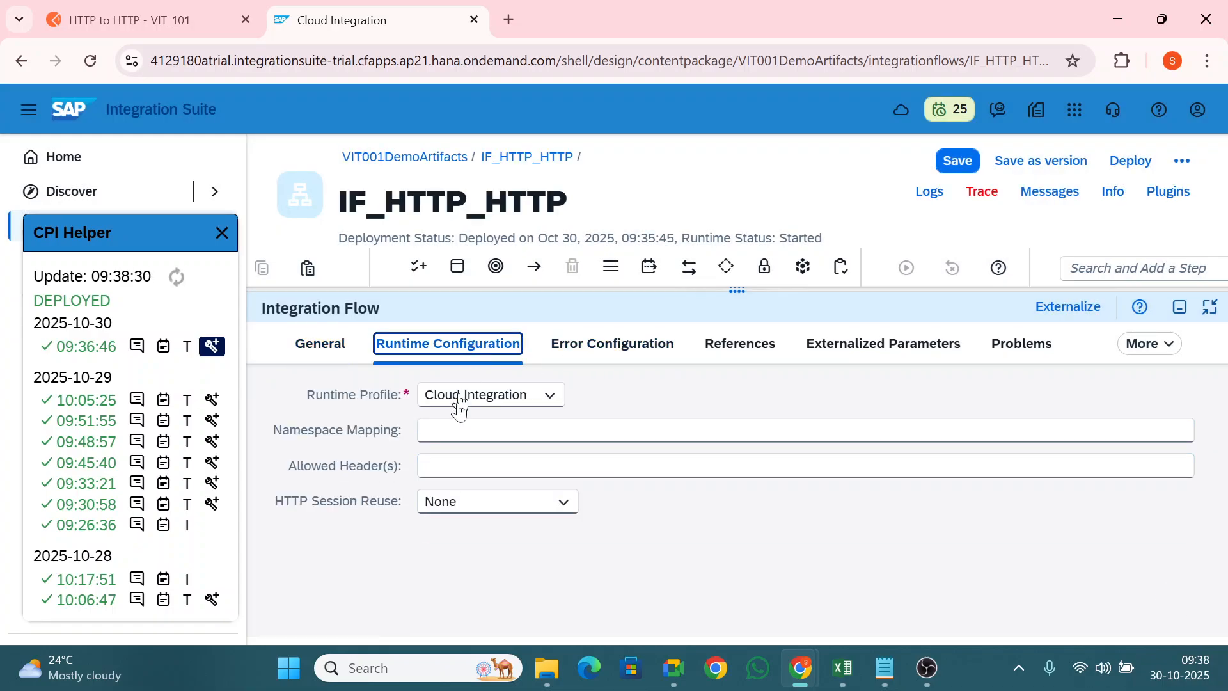
pyautogui.click(472, 467)
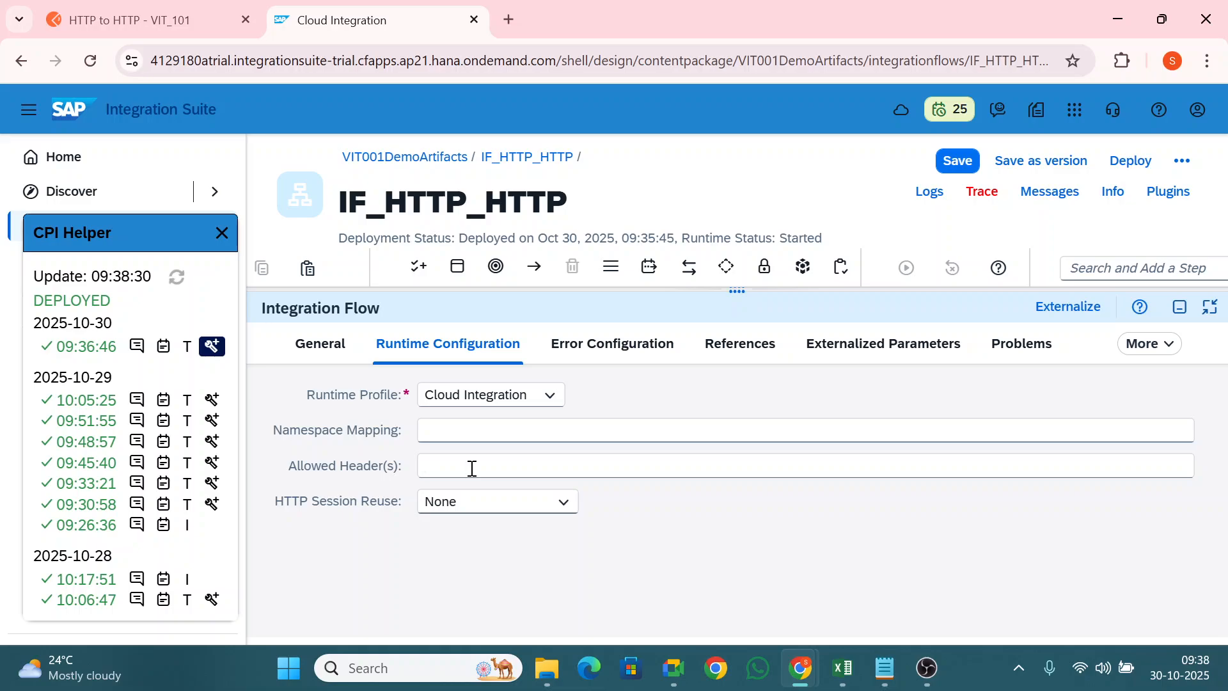
pyautogui.write('*')
# - Deploy the IF_HTTP_HTTP integration flow, confirm the deployment, and check the Allowed Header(s) entry
pyautogui.click(1130, 168)
pyautogui.click(710, 436)
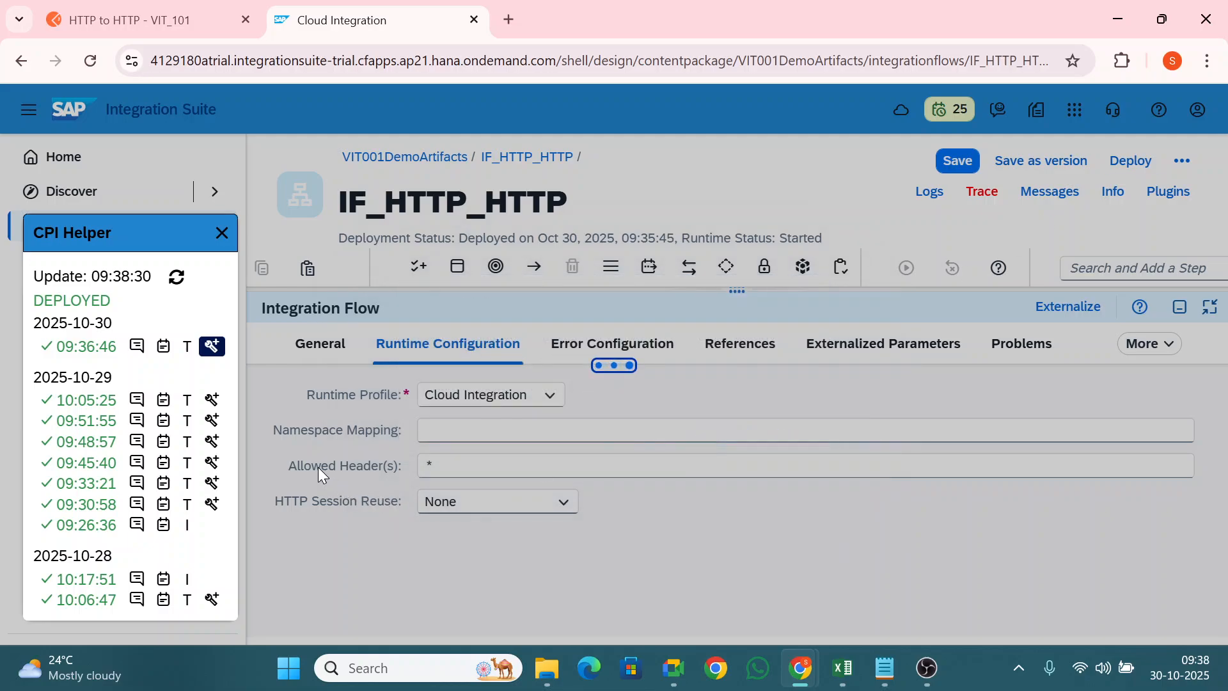
pyautogui.click(722, 408)
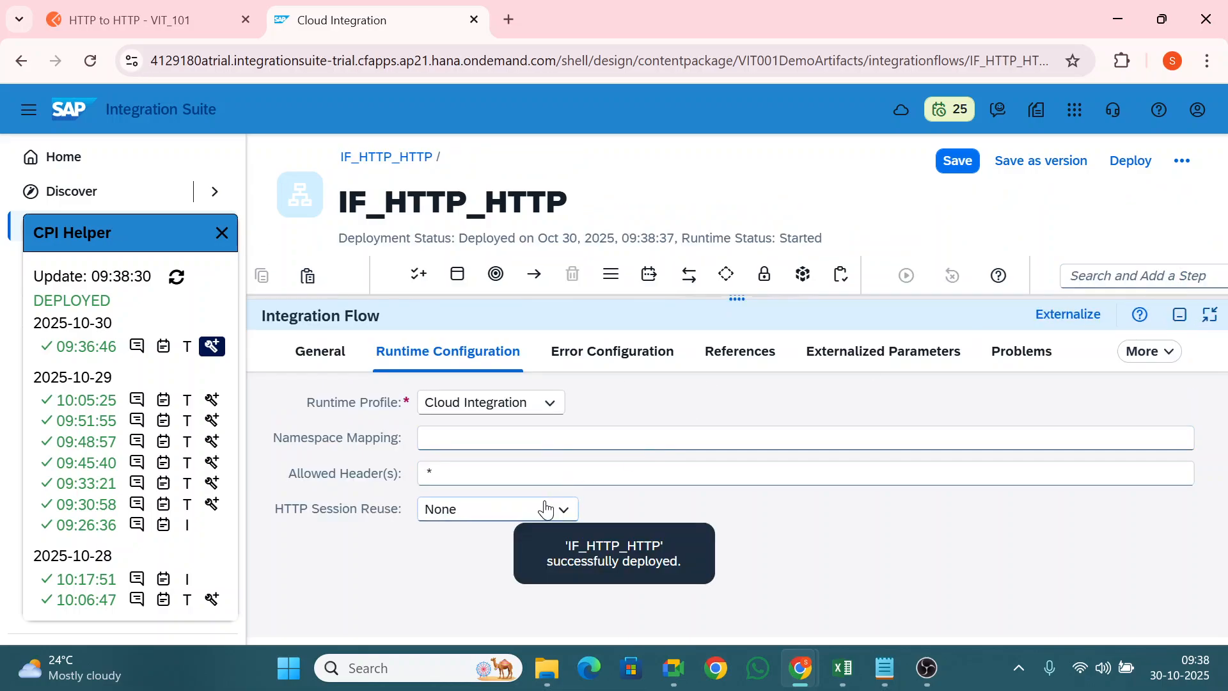
pyautogui.moveTo(290, 472); pyautogui.dragTo(437, 479)
pyautogui.click(796, 517)
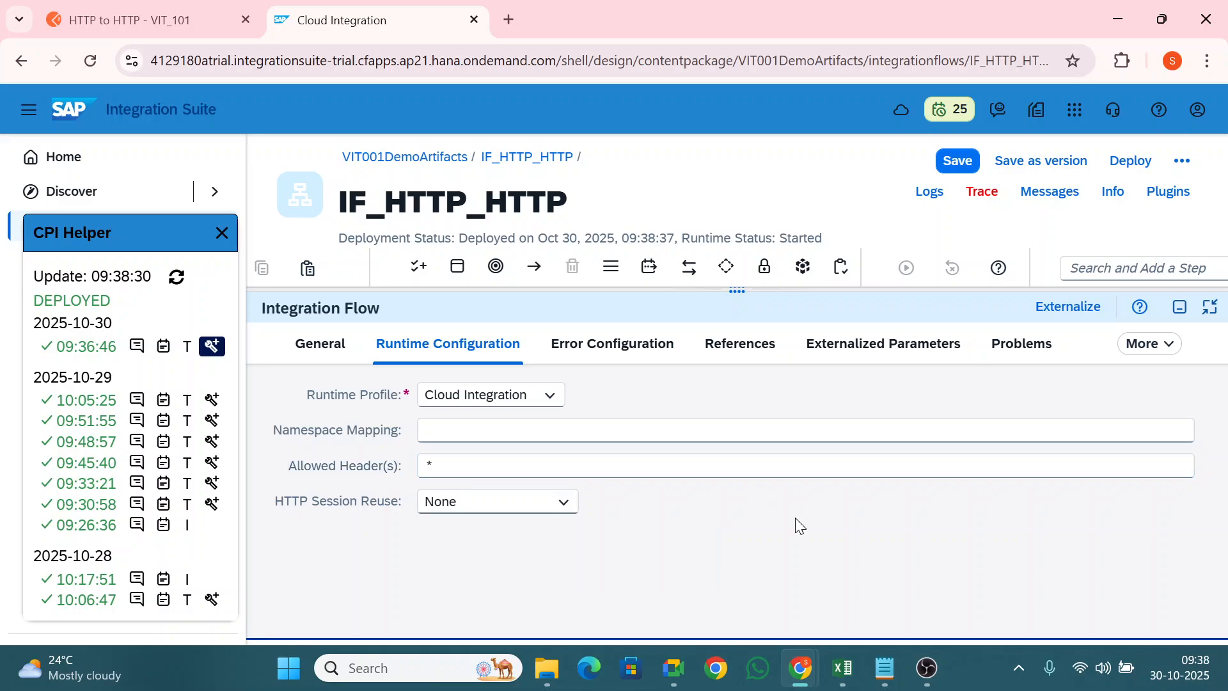
# - Minimize the integration flow's properties and switch back to the HTTP to HTTP request in Postman
pyautogui.click(1181, 308)
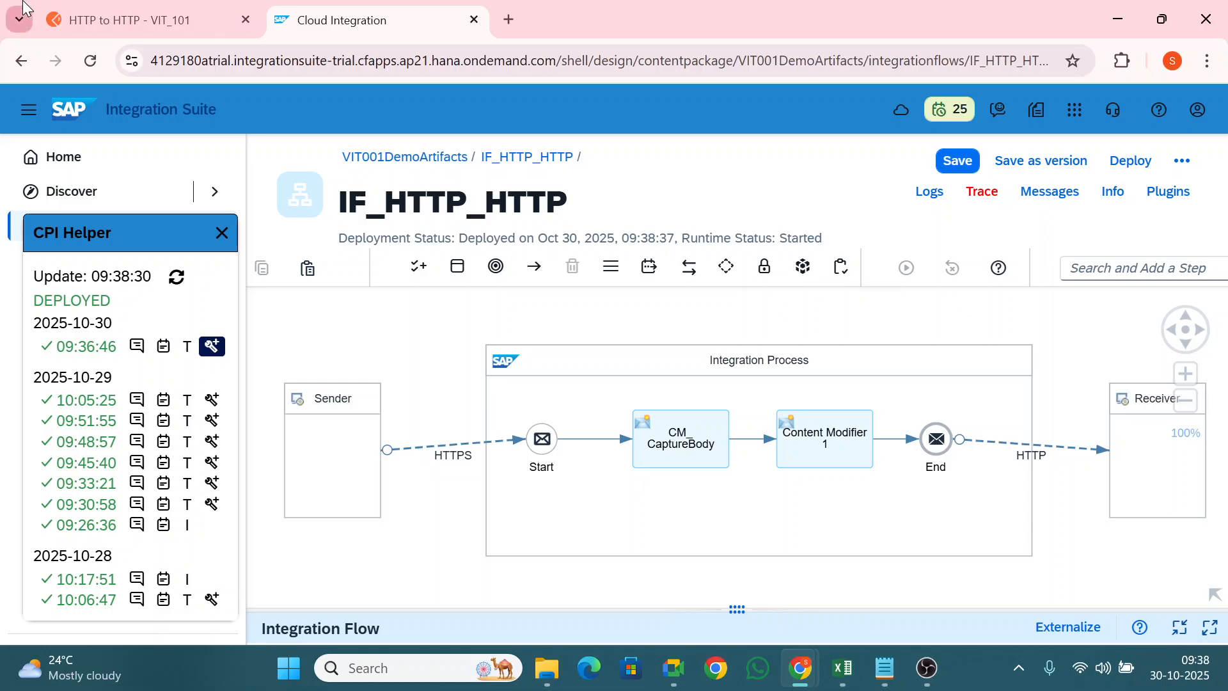
pyautogui.click(19, 19)
pyautogui.click(110, 164)
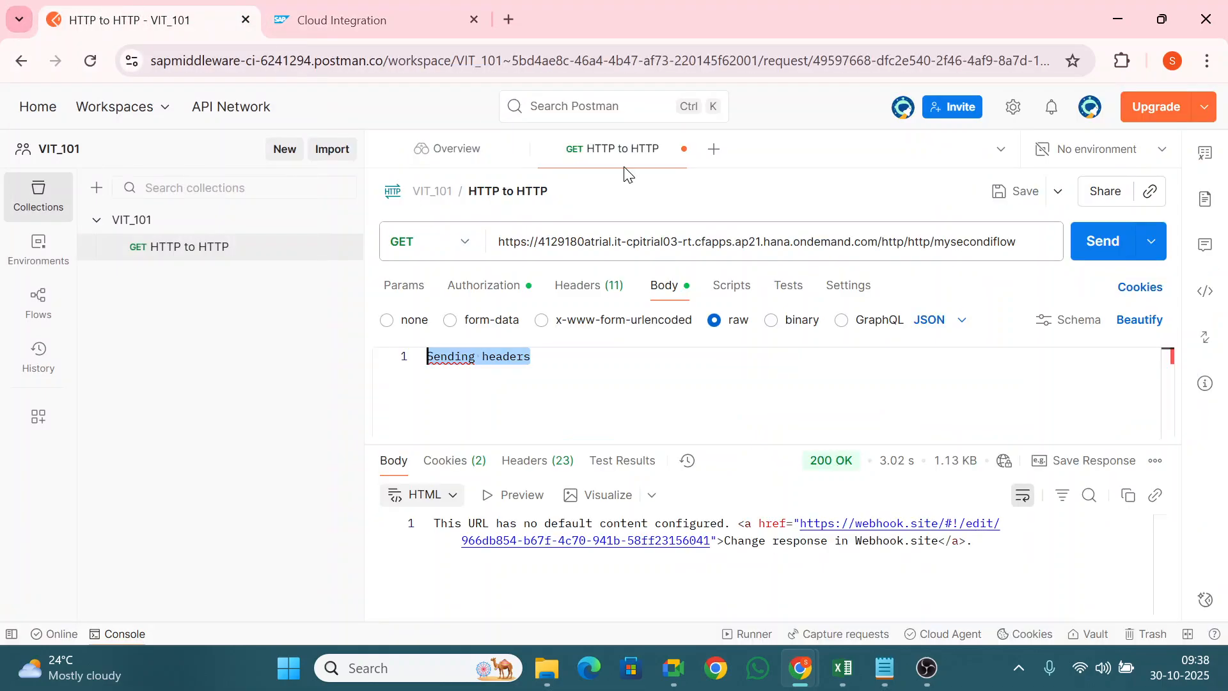
# - Send the HTTP to HTTP request, switch to Cloud Integration, and activate inline debugging for the 09:38:55 message run
pyautogui.click(1084, 254)
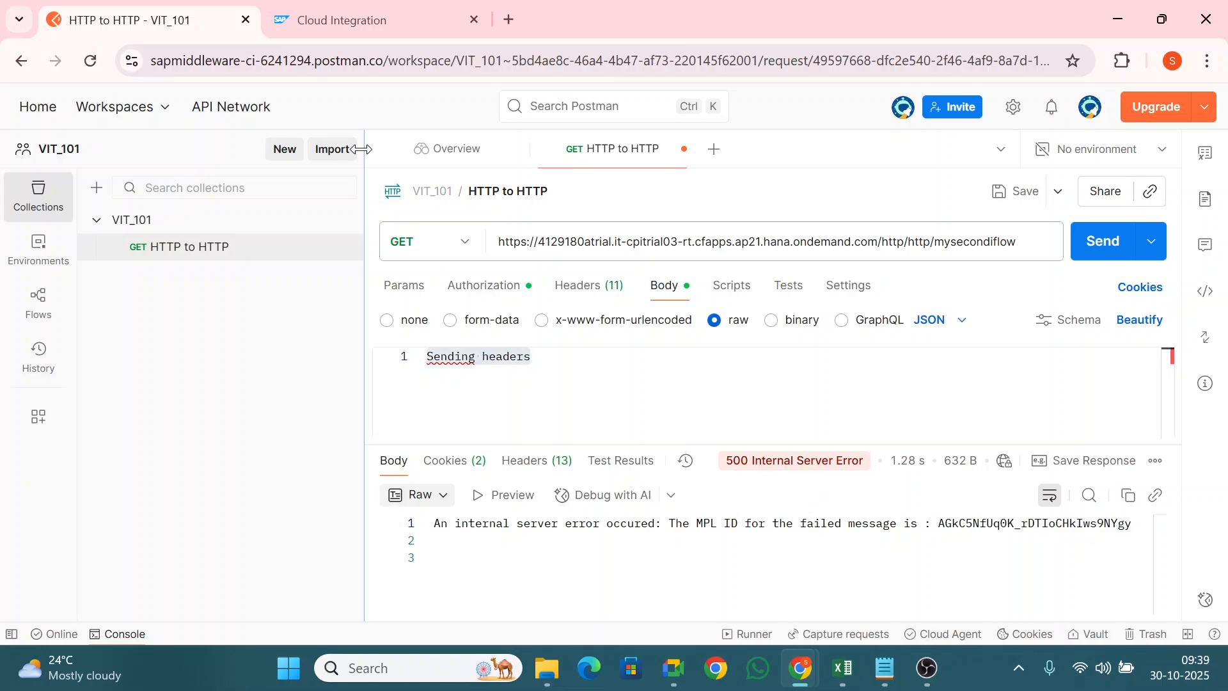
pyautogui.click(359, 19)
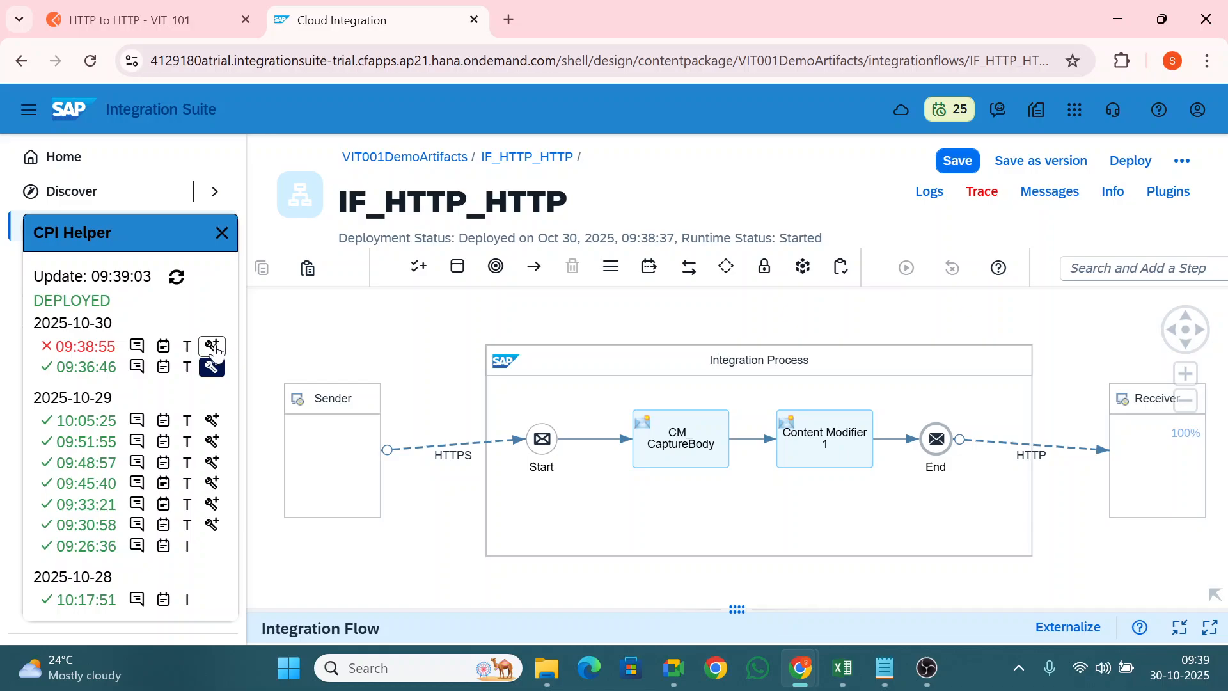
pyautogui.click(212, 346)
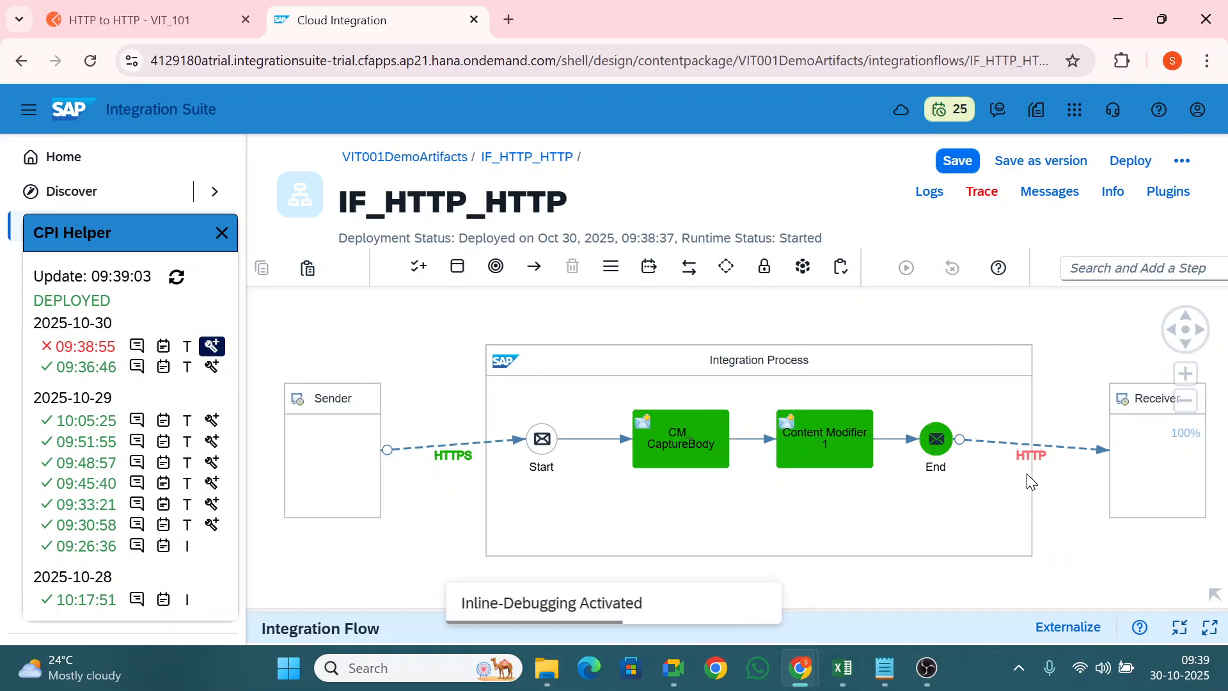
# - Open the receiver HTTP channel's message content, read its error details, and close it
pyautogui.click(1040, 451)
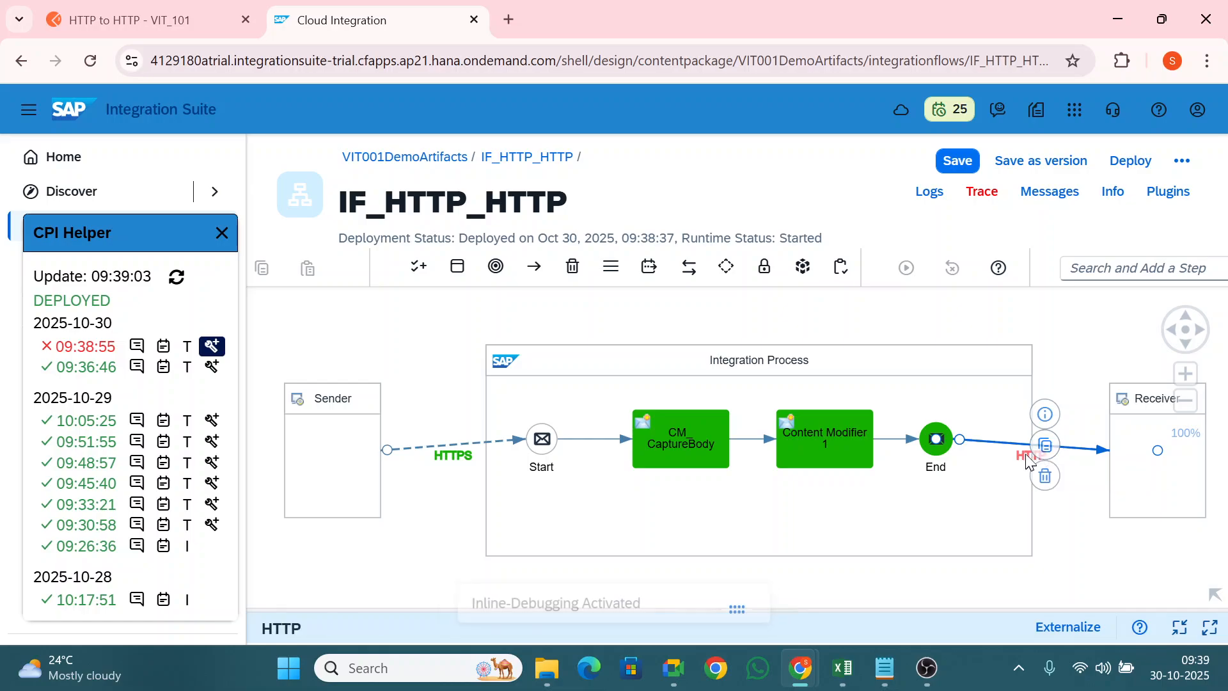
pyautogui.click(1029, 451)
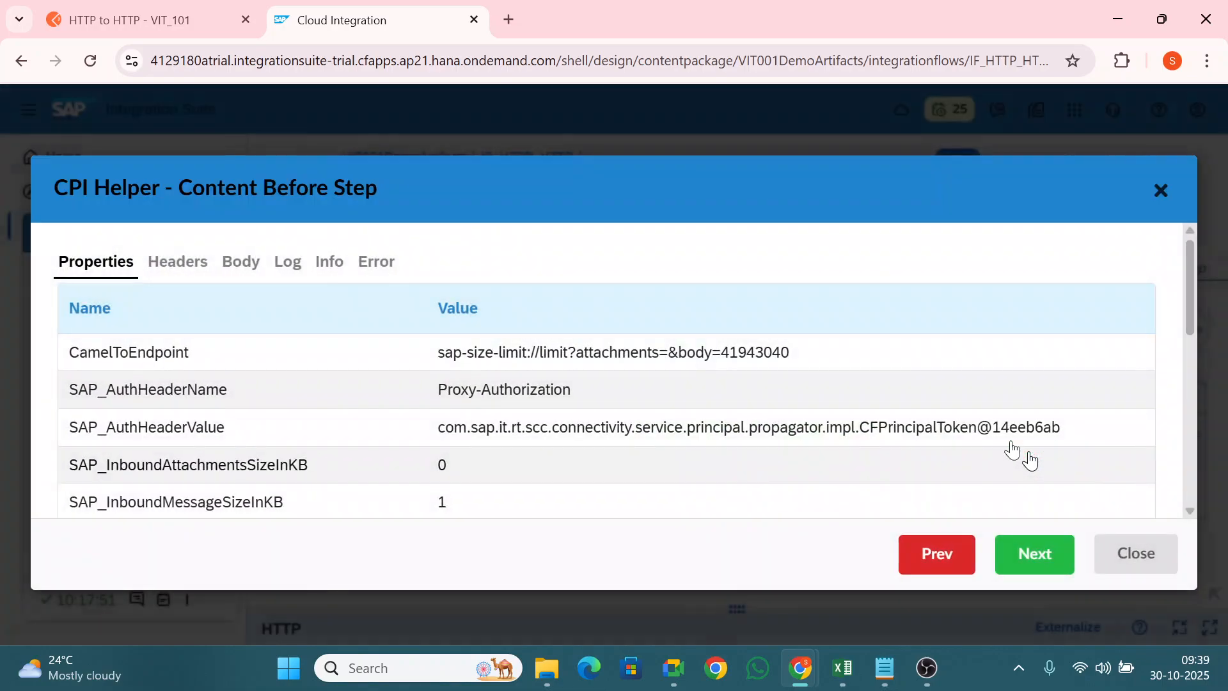
pyautogui.click(366, 269)
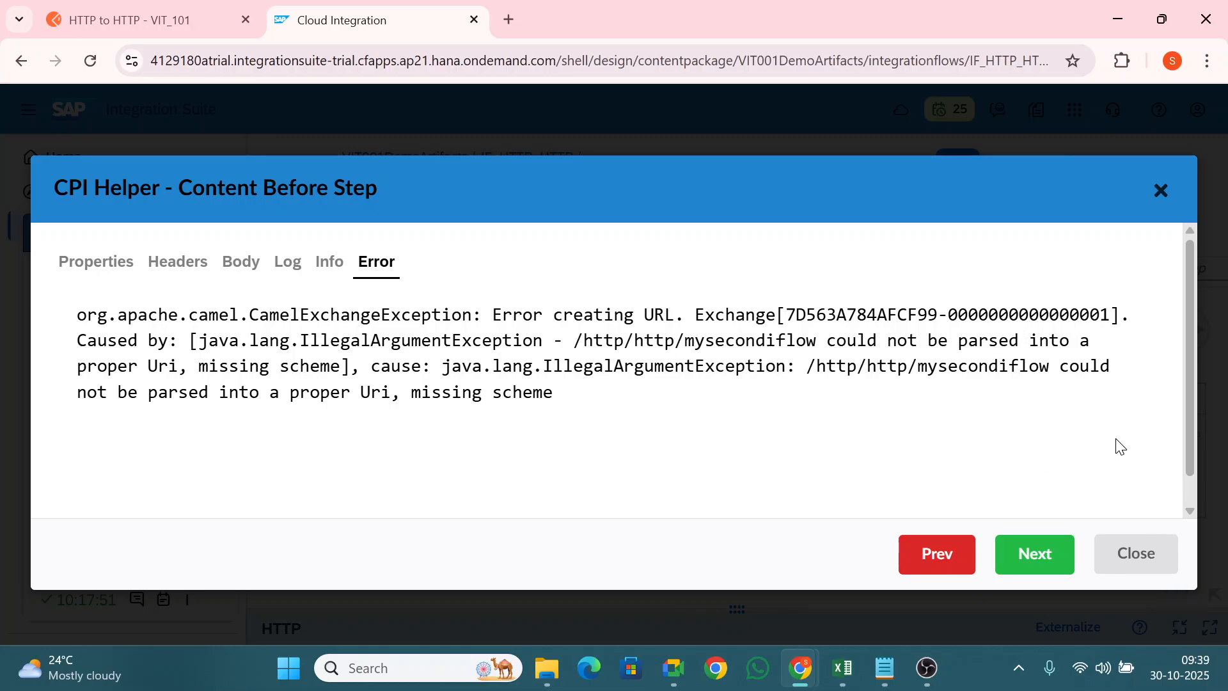
pyautogui.click(1151, 570)
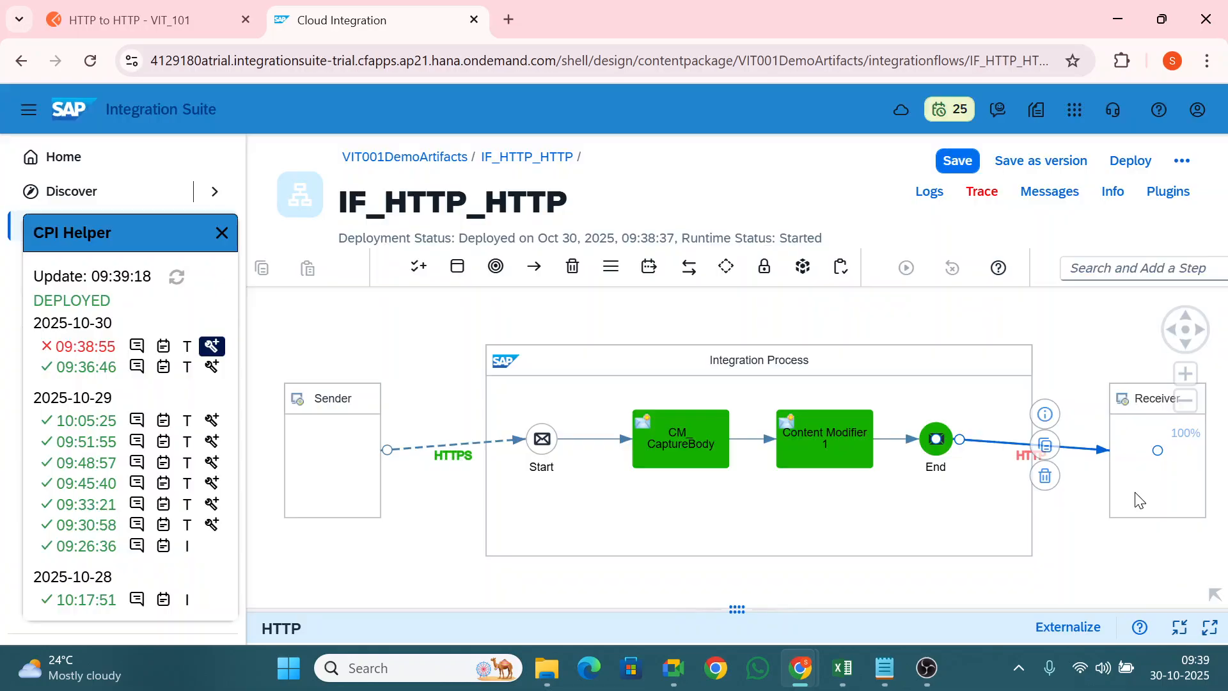
# - Delete the receiver HTTP channel, then save and deploy IF_HTTP_HTTP on the Cloud Integration runtime profile
pyautogui.click(1045, 478)
pyautogui.click(1135, 160)
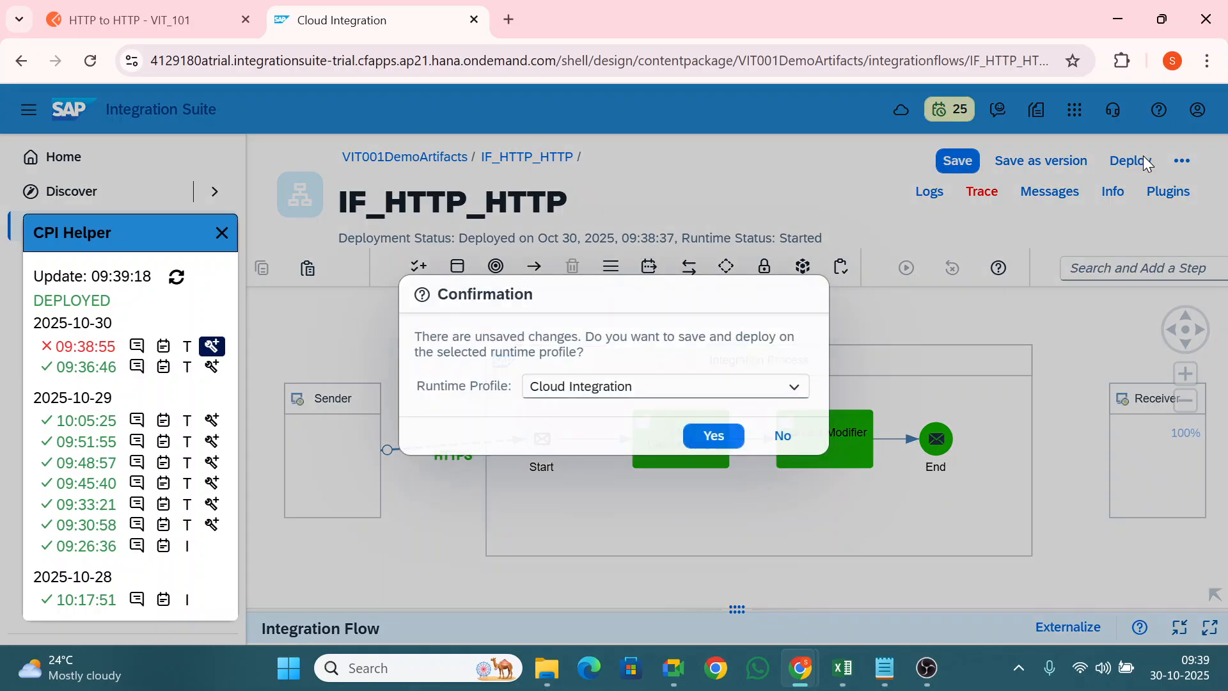
pyautogui.click(714, 436)
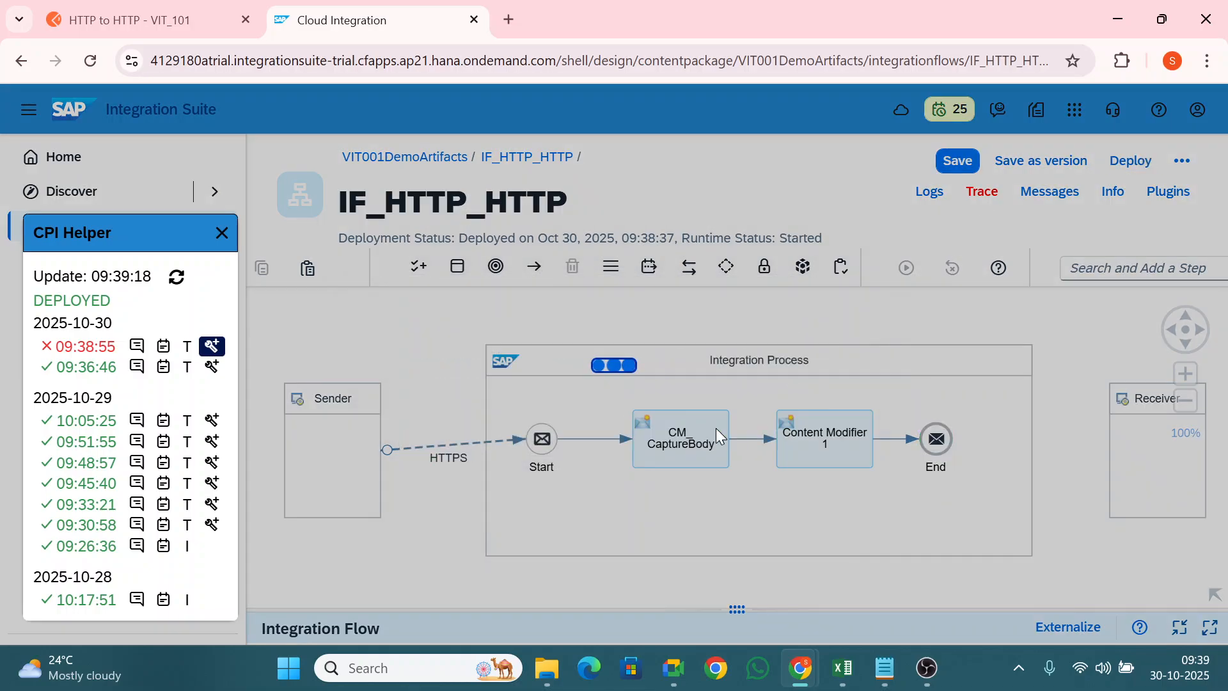
pyautogui.click(719, 408)
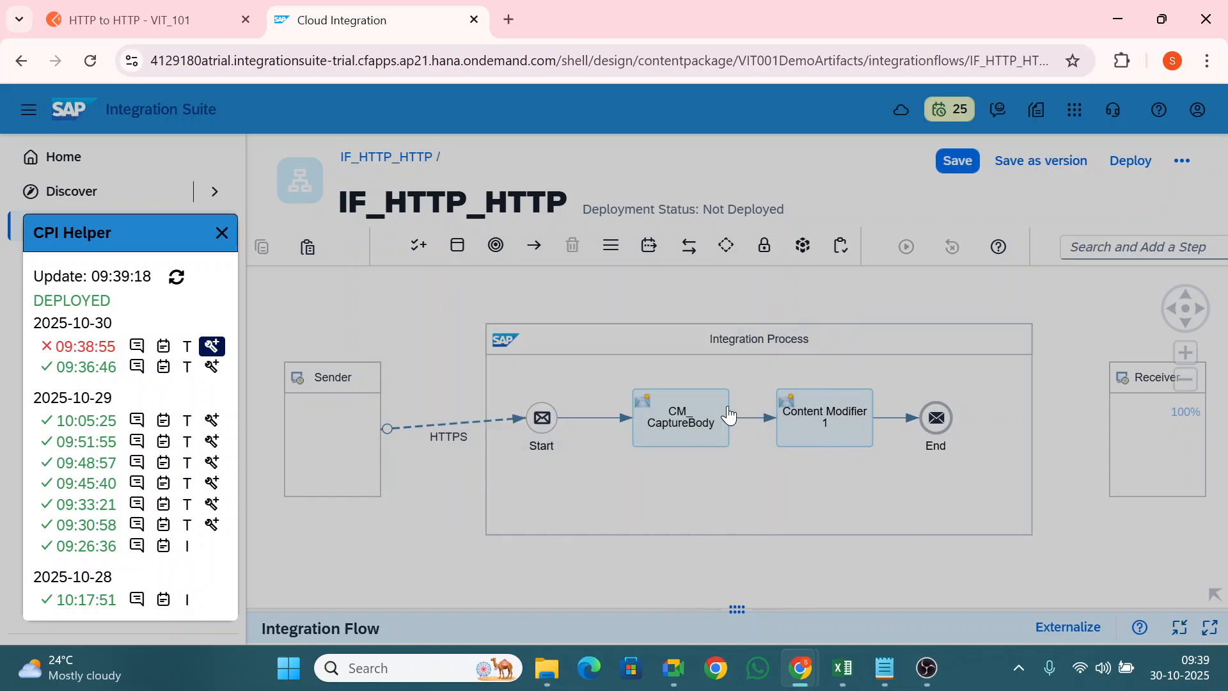
# - Switch to Postman, resend the HTTP to HTTP request, and enlarge the response area
pyautogui.click(153, 9)
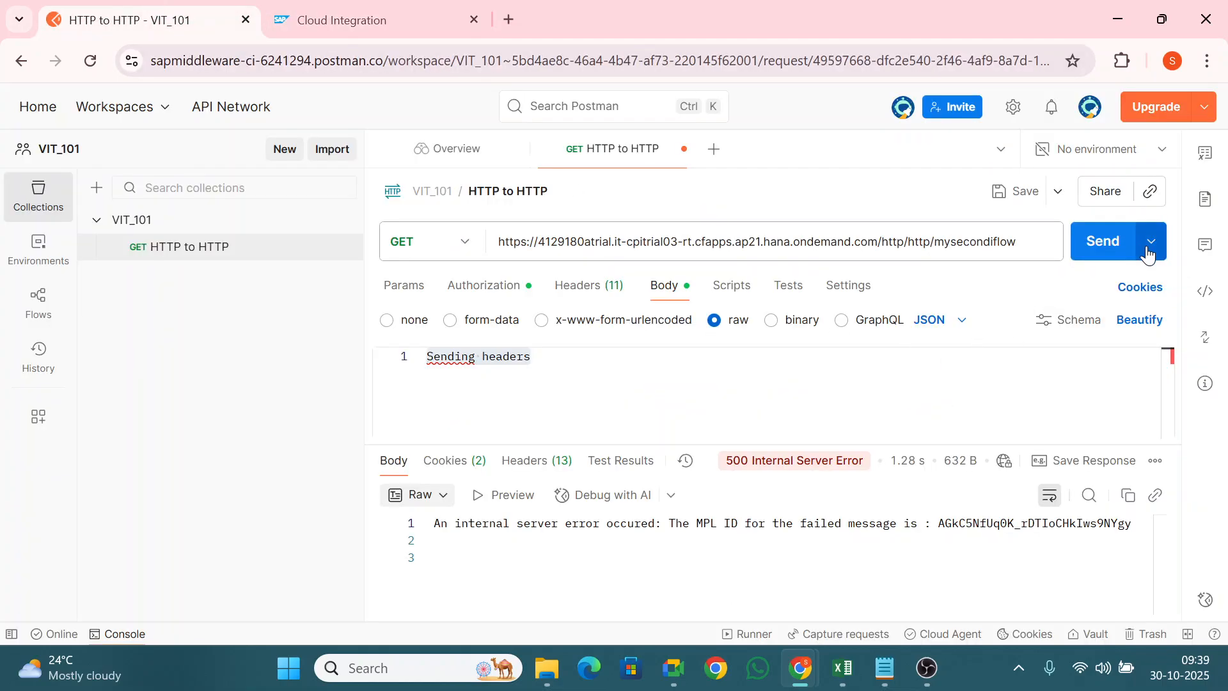
pyautogui.click(1095, 249)
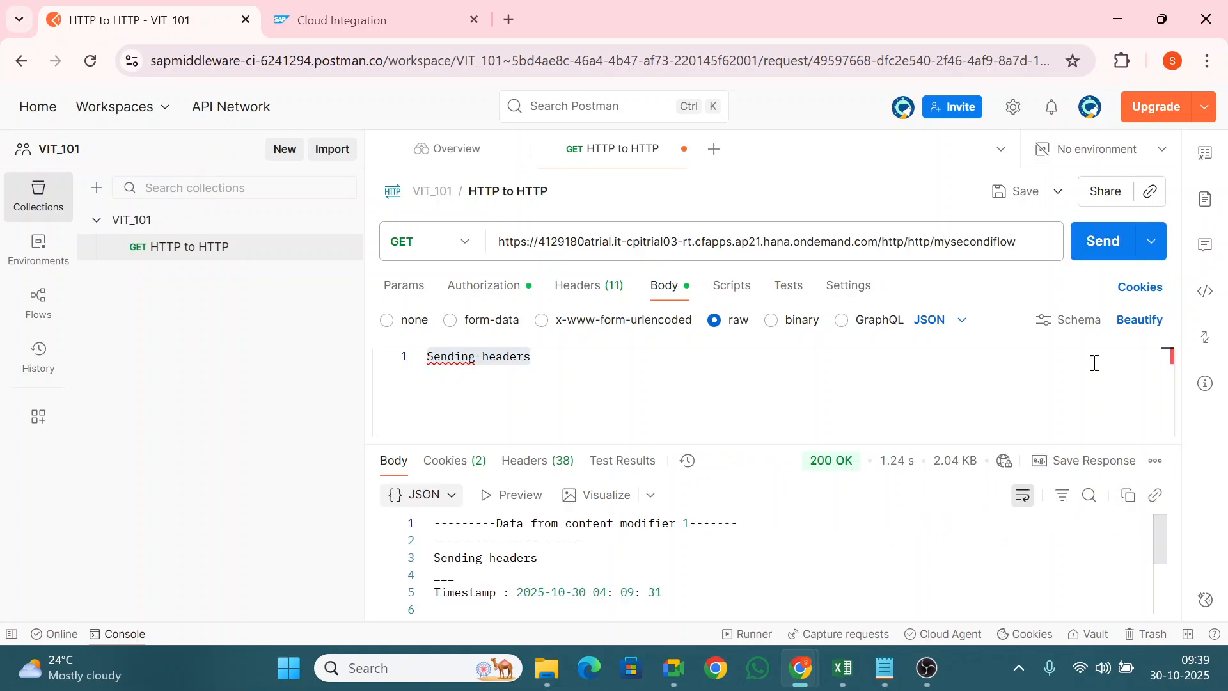
pyautogui.moveTo(706, 446); pyautogui.dragTo(730, 357)
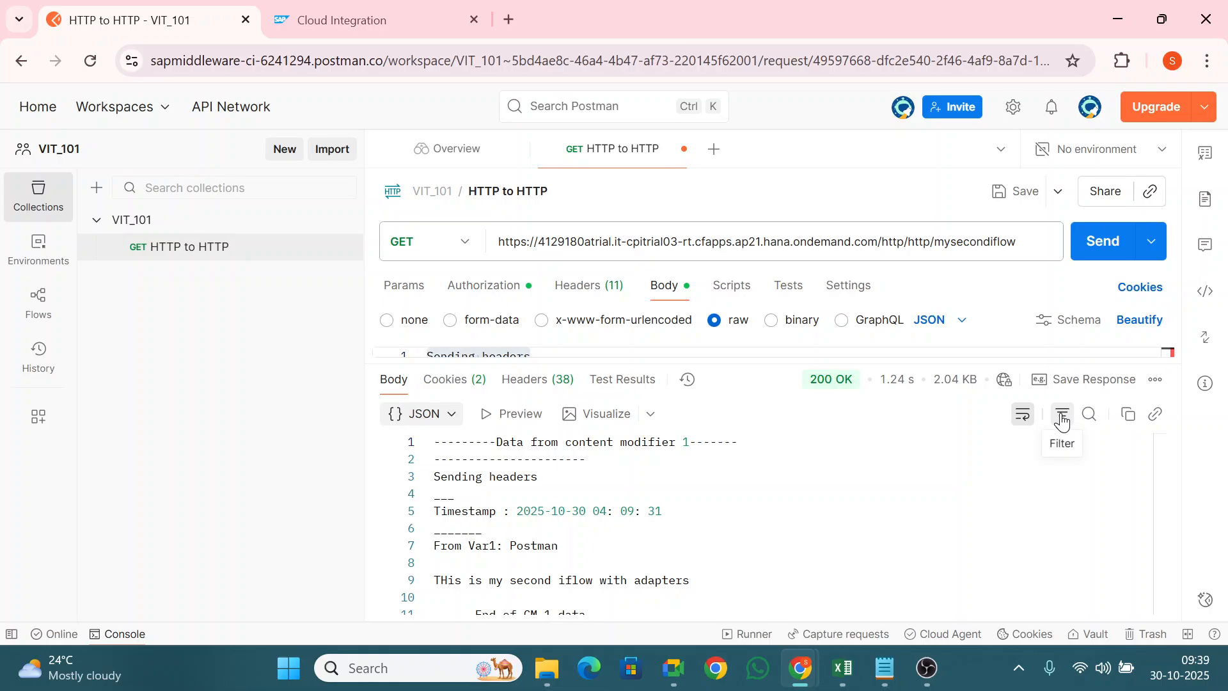
pyautogui.click(1158, 383)
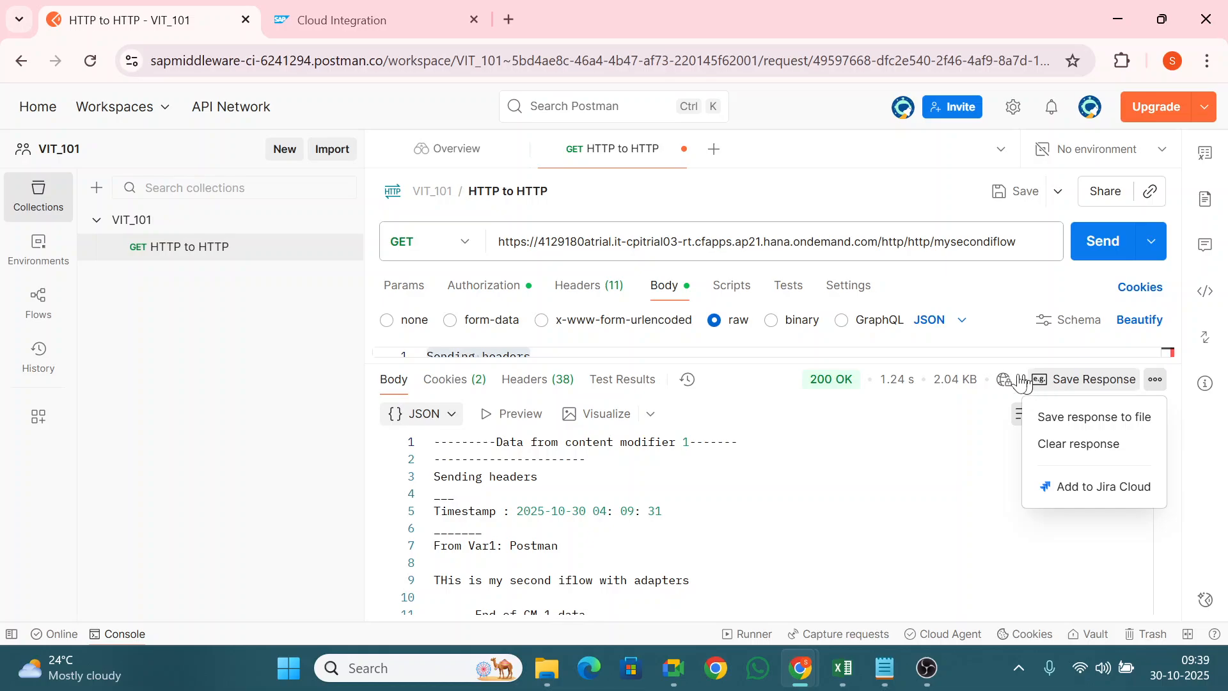
pyautogui.moveTo(993, 387)
pyautogui.click(1143, 381)
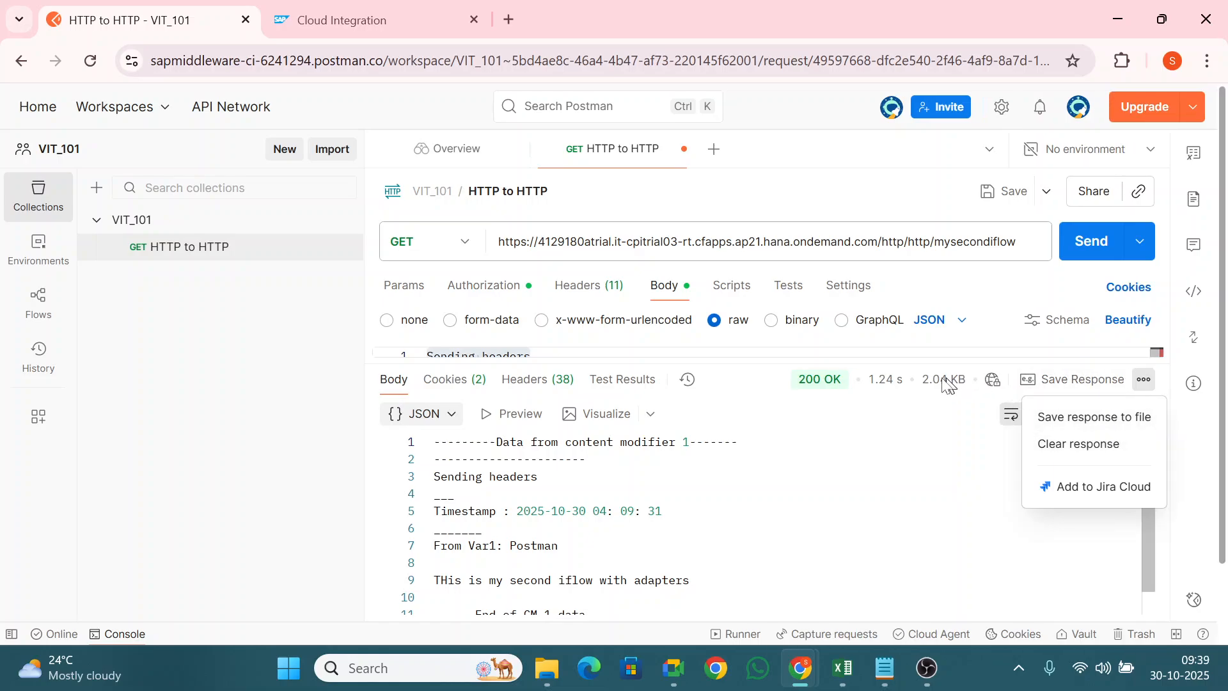
pyautogui.moveTo(854, 382)
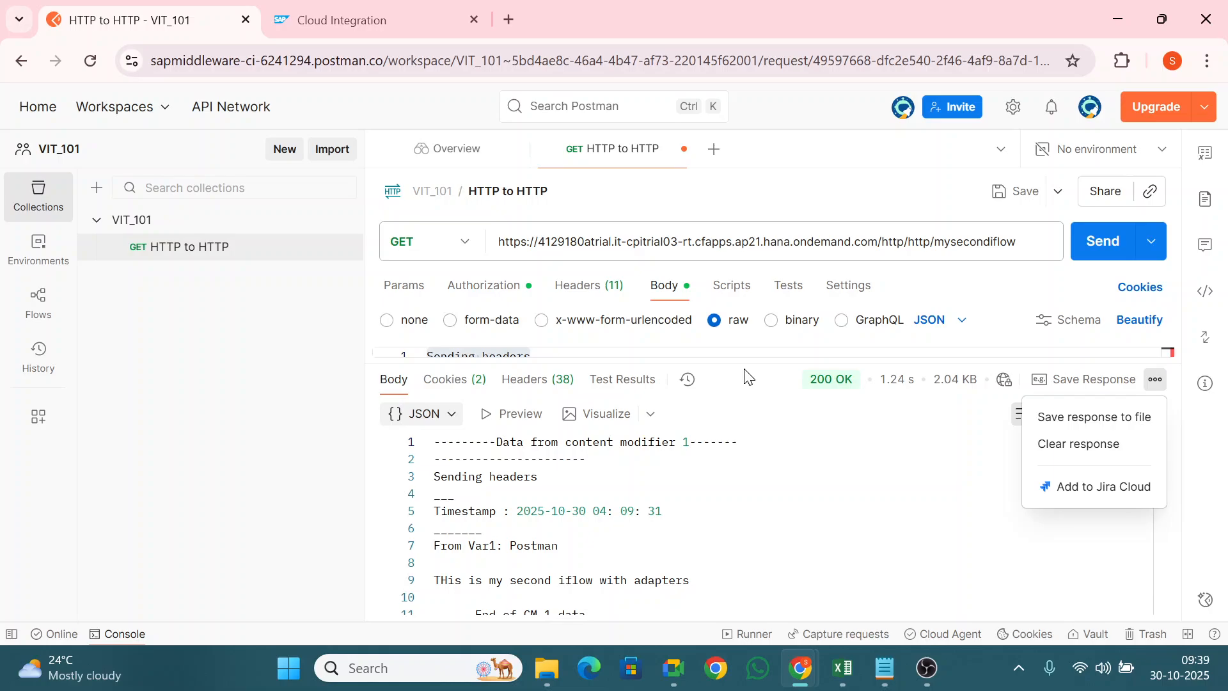
pyautogui.click(752, 341)
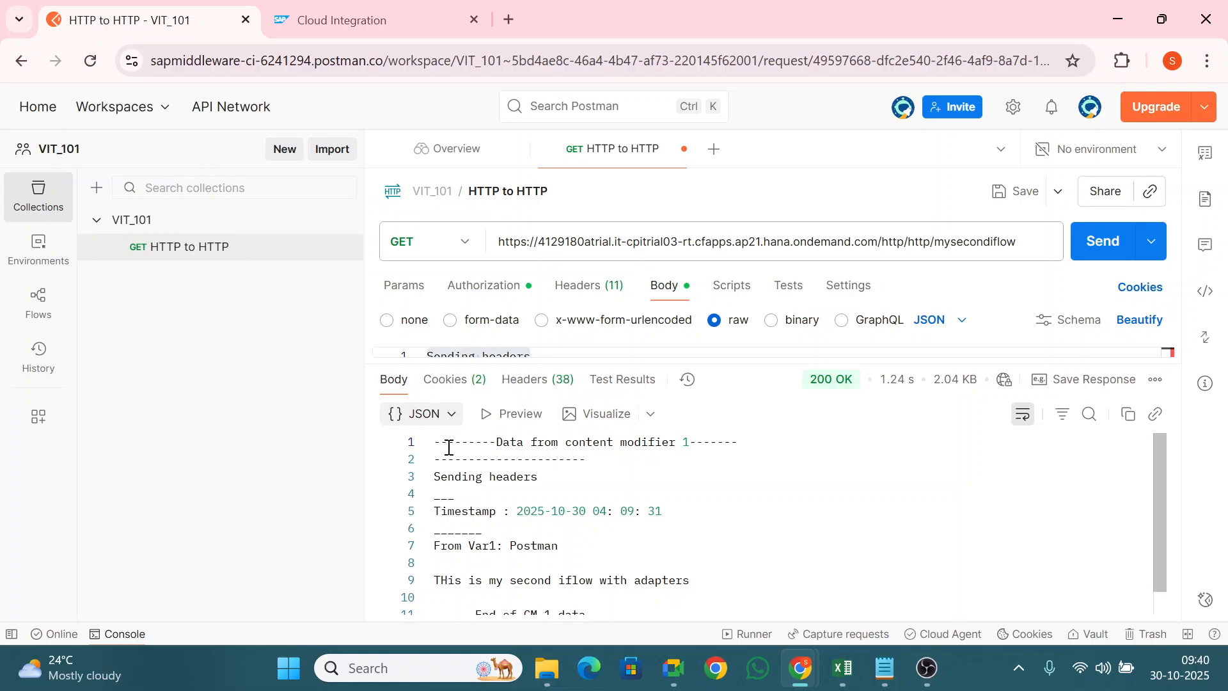
# - Review the response body and go through the list of response headers
pyautogui.moveTo(440, 441); pyautogui.dragTo(767, 497)
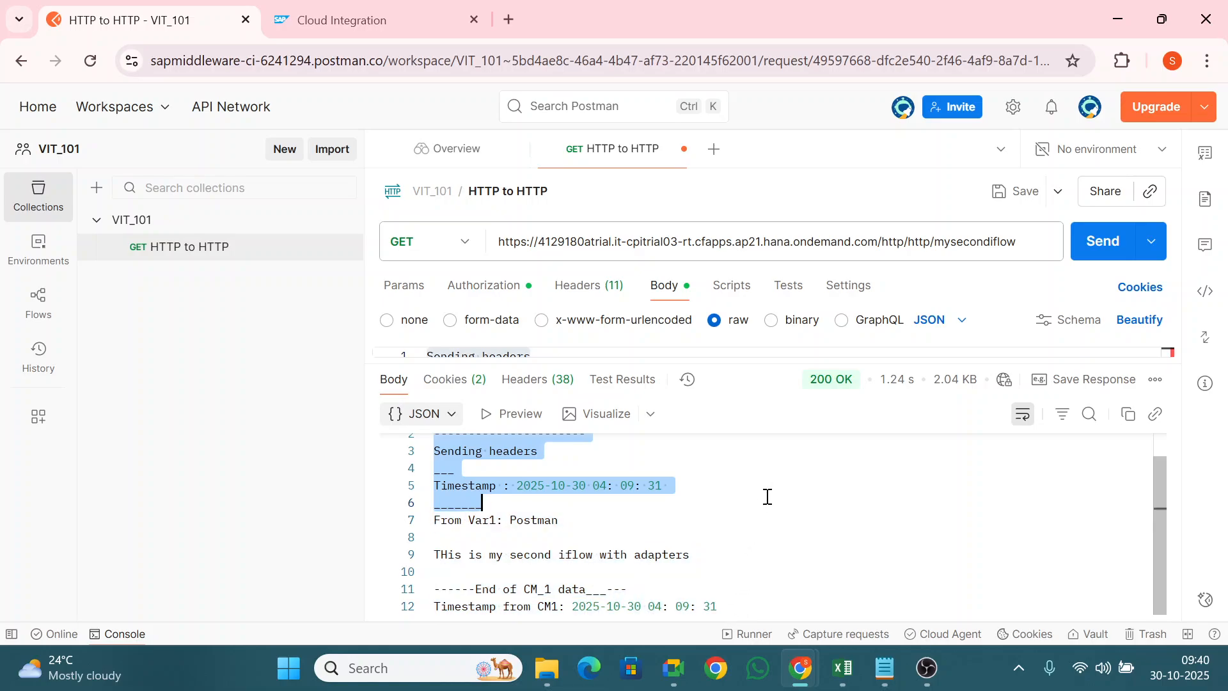
pyautogui.click(541, 390)
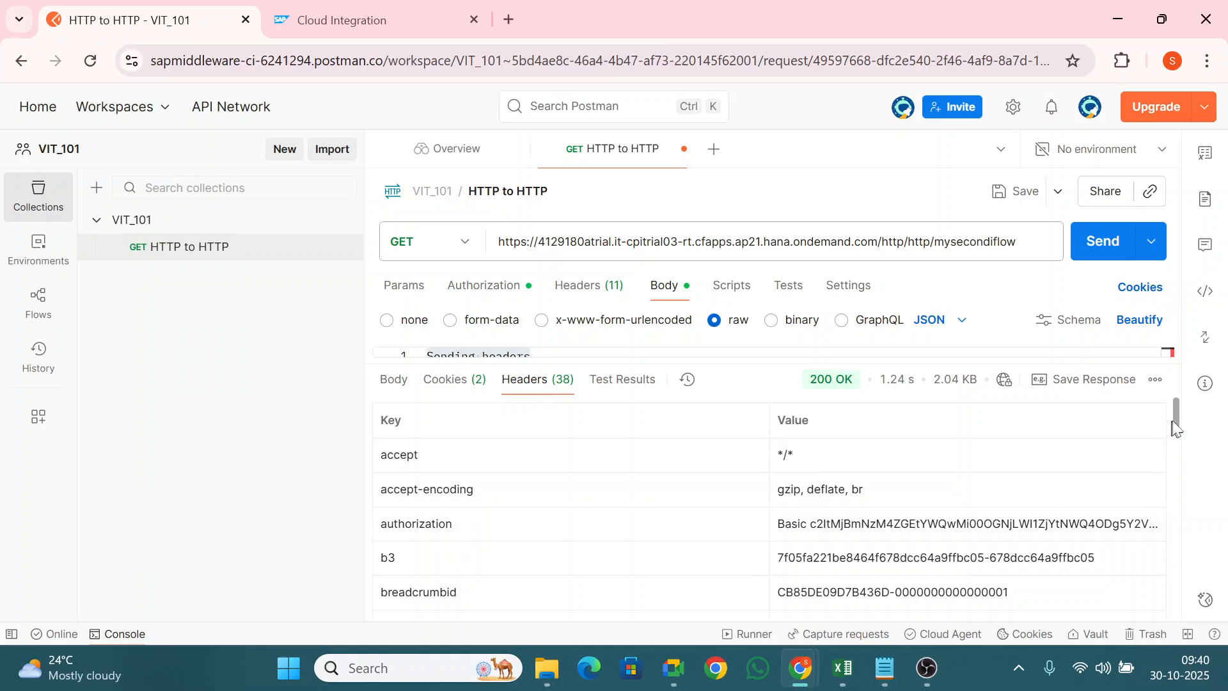
pyautogui.moveTo(1174, 412); pyautogui.dragTo(1174, 440)
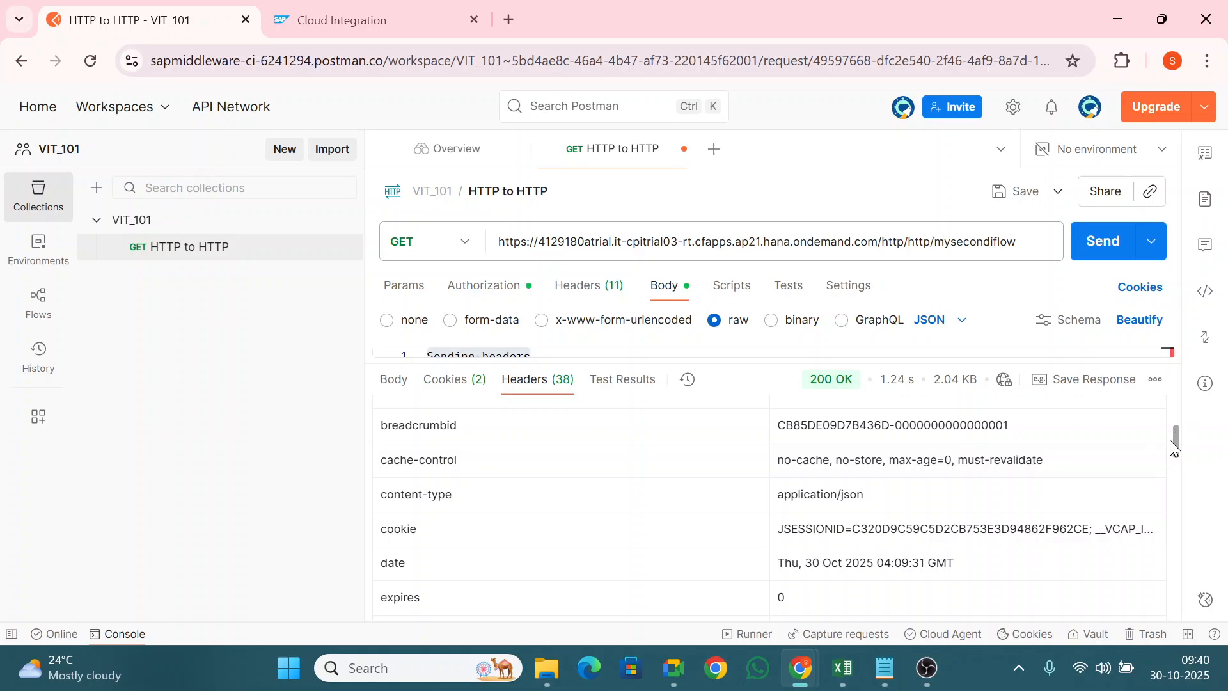
# - Switch to Cloud Integration, activate inline debugging for the 09:39:32 run, and open the headers at the End event
pyautogui.click(329, 21)
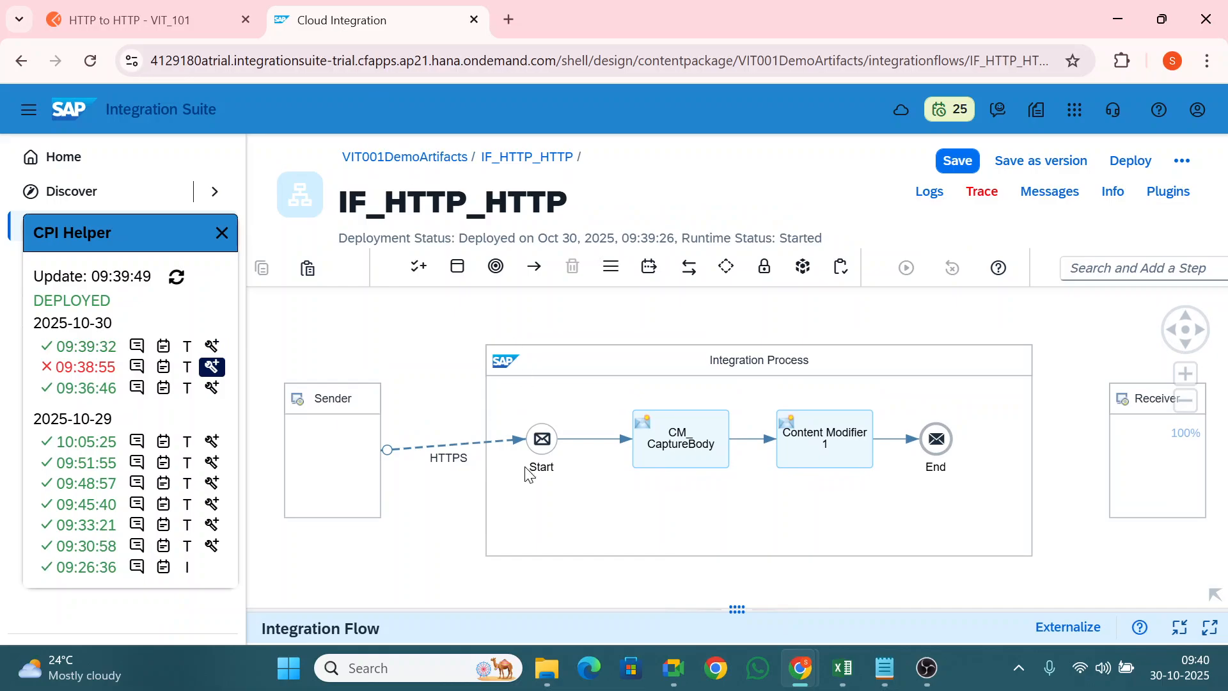
pyautogui.click(211, 345)
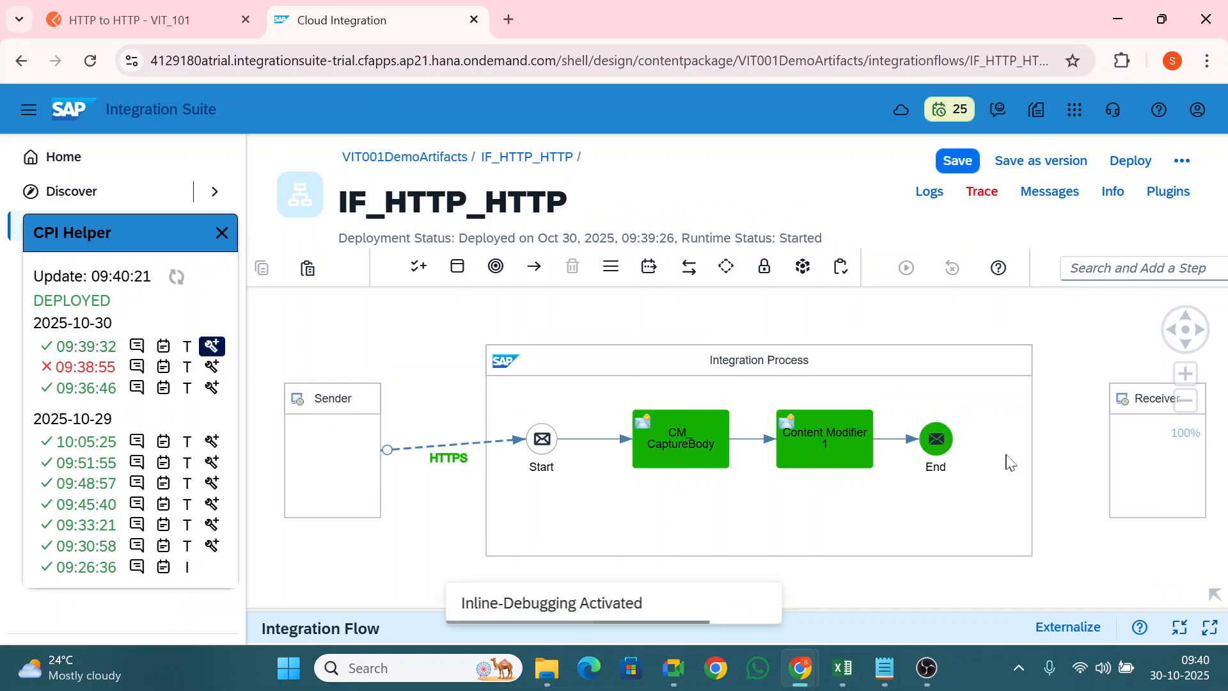
pyautogui.click(935, 438)
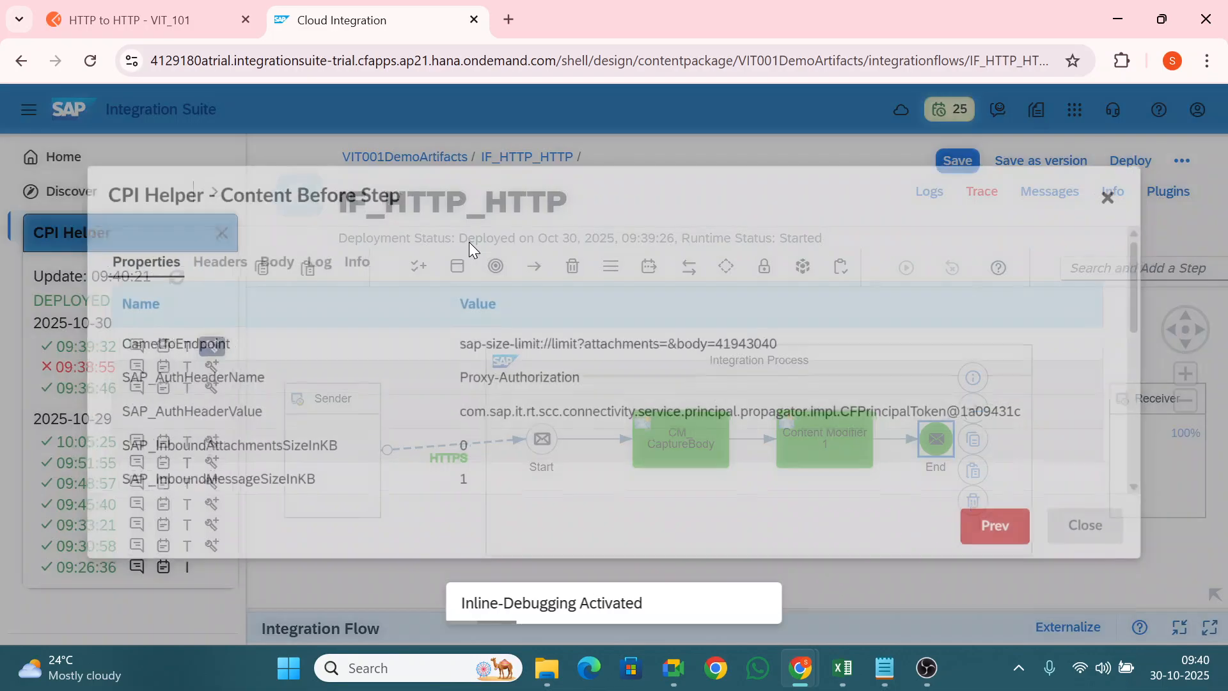
pyautogui.click(167, 263)
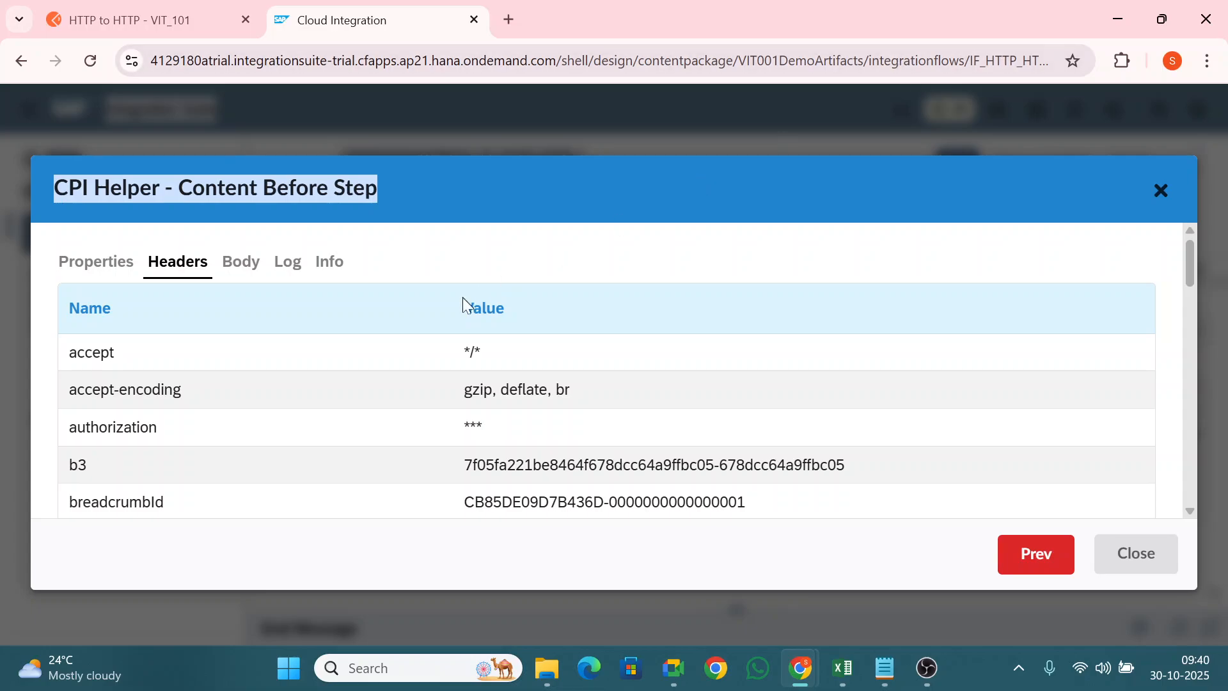
pyautogui.click(641, 259)
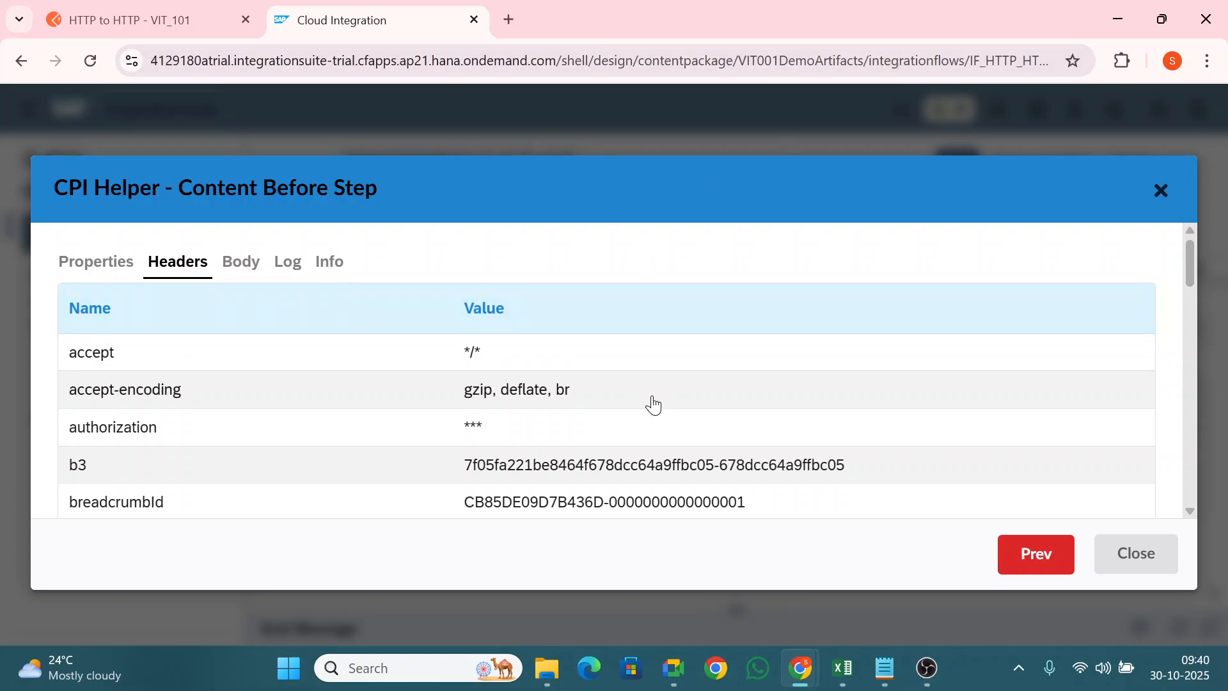
# - Examine the header list before the End event for headers passed from Postman, such as accept and accept-encoding, and close the message content
pyautogui.moveTo(94, 356); pyautogui.dragTo(52, 368)
pyautogui.moveTo(184, 398); pyautogui.dragTo(51, 410)
pyautogui.moveTo(166, 439); pyautogui.dragTo(63, 455)
pyautogui.moveTo(1191, 259); pyautogui.dragTo(1189, 294)
pyautogui.moveTo(80, 344); pyautogui.dragTo(239, 356)
pyautogui.moveTo(79, 384); pyautogui.dragTo(176, 384)
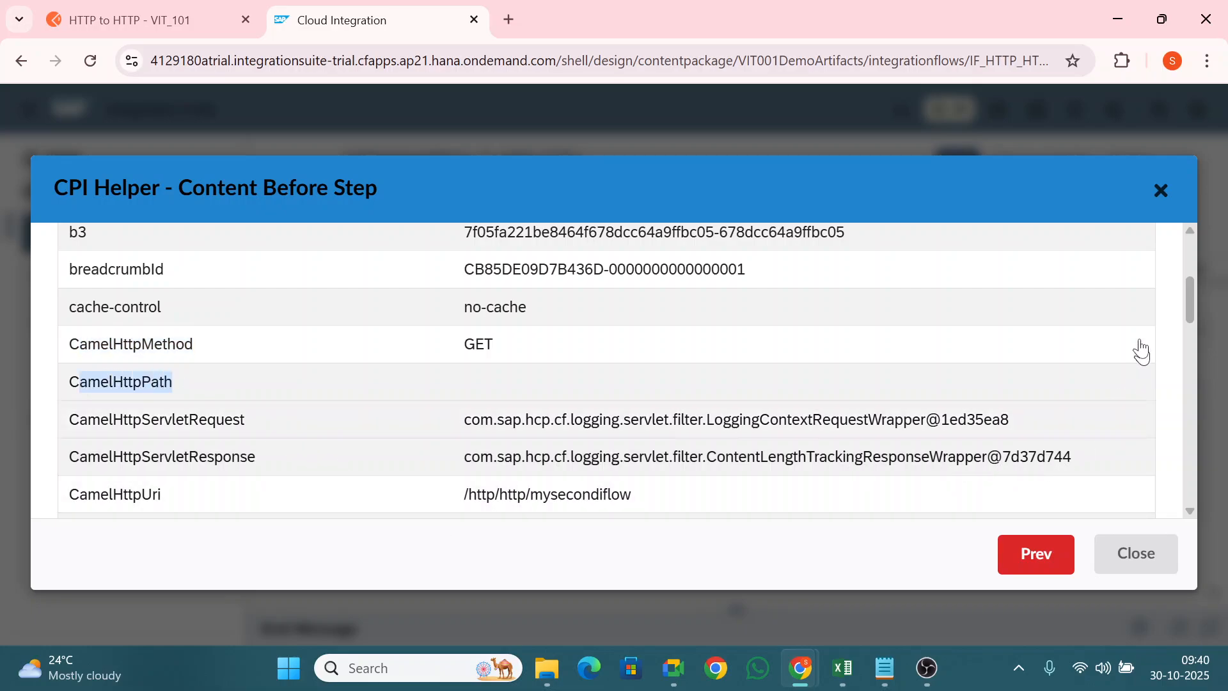
pyautogui.moveTo(1191, 298); pyautogui.dragTo(1192, 188)
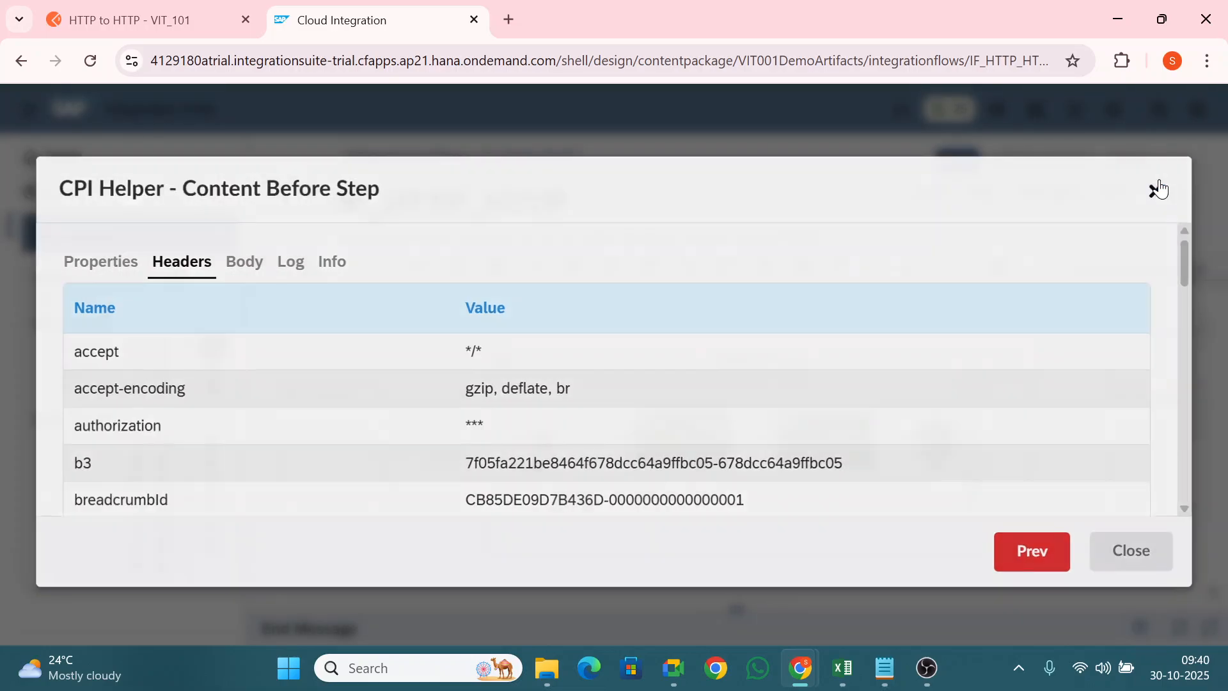
pyautogui.click(1161, 188)
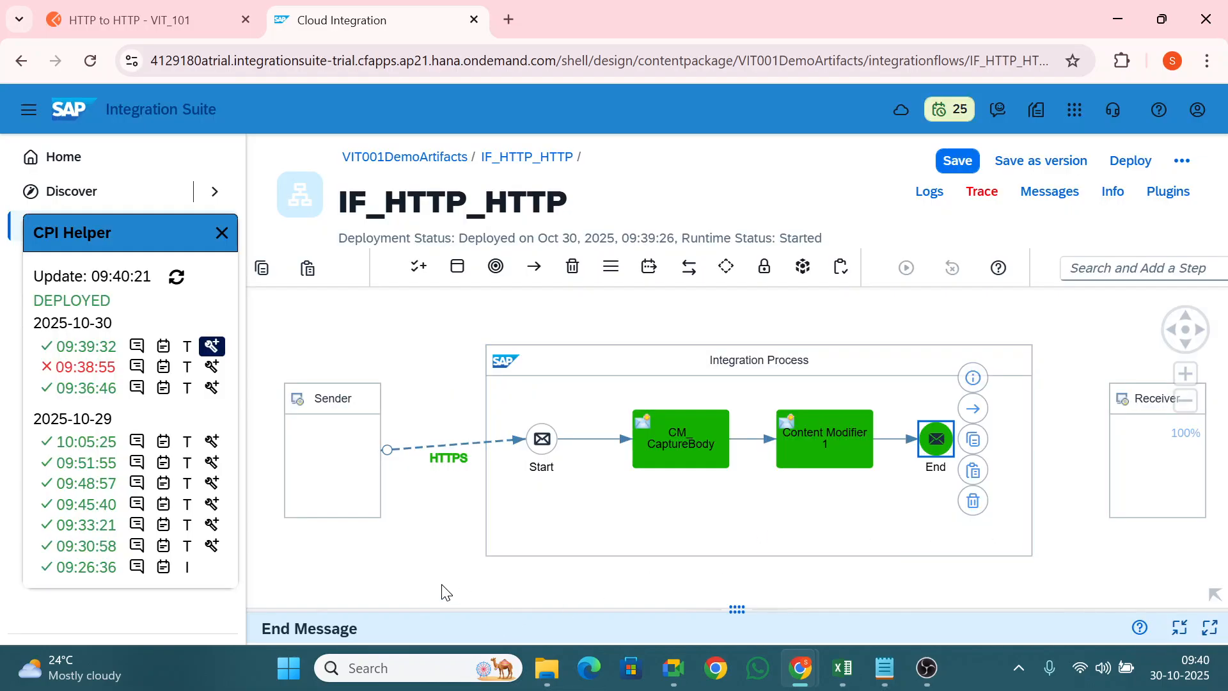
# - Expand the integration flow's properties and check the Allowed Header(s) entry in its runtime configuration
pyautogui.click(445, 592)
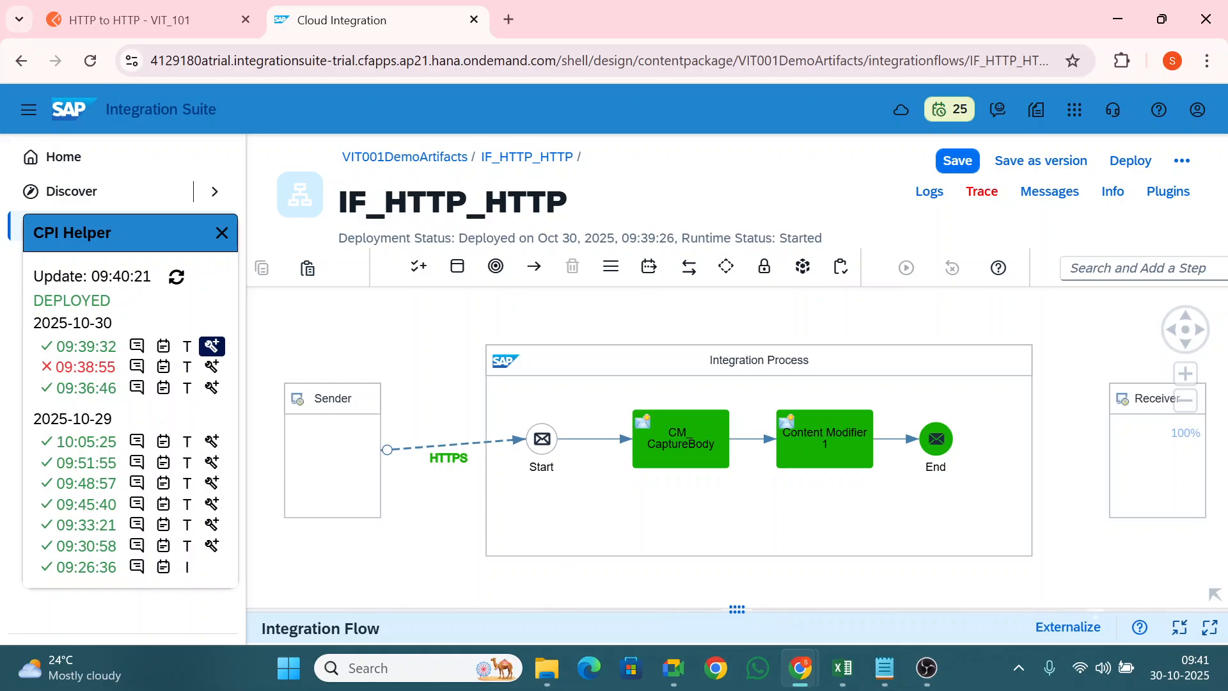
pyautogui.click(1211, 627)
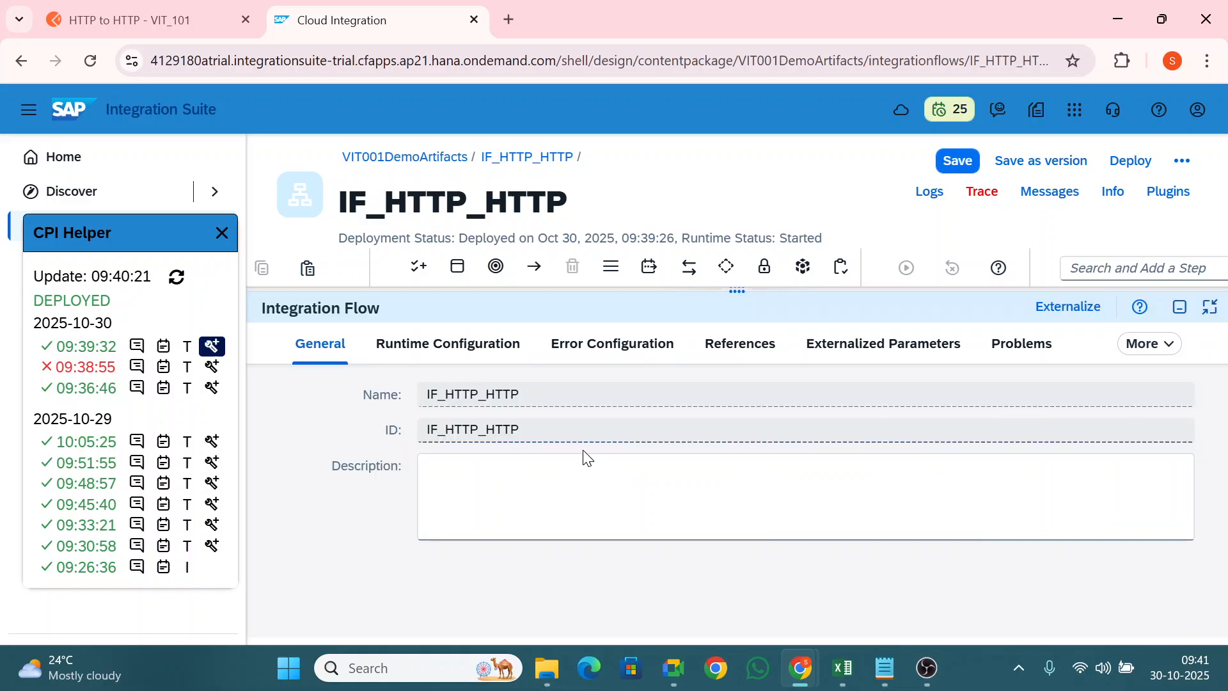
pyautogui.click(499, 341)
pyautogui.click(293, 467)
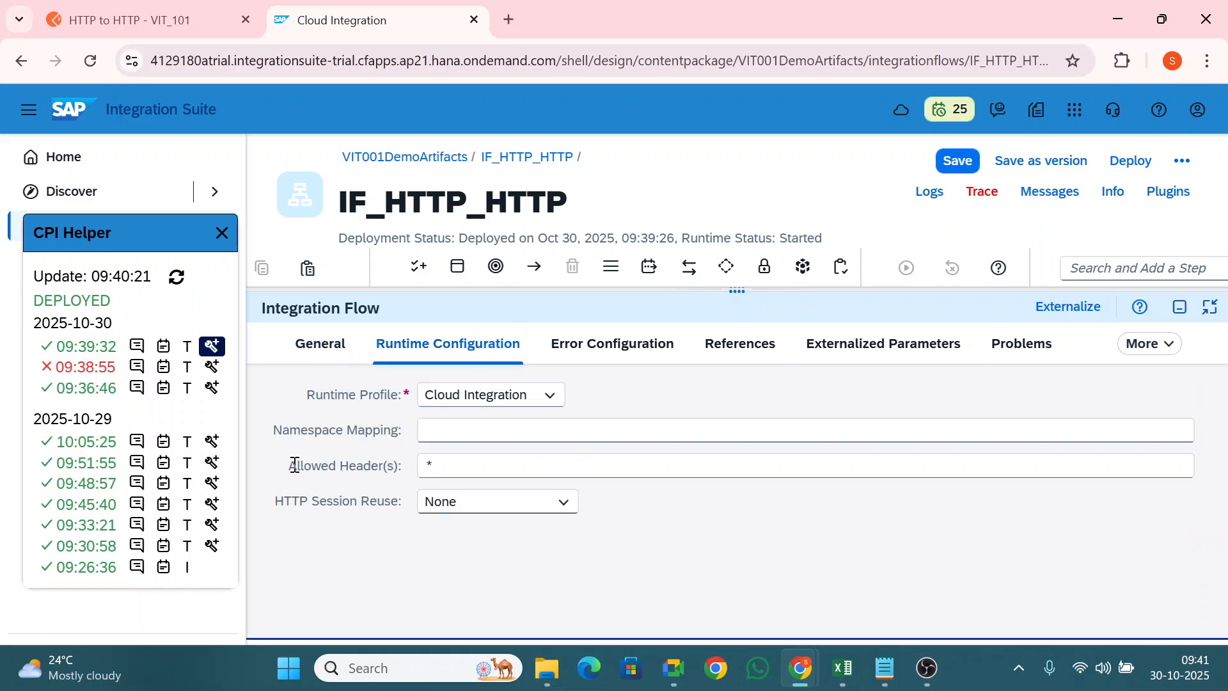
pyautogui.moveTo(407, 440); pyautogui.dragTo(424, 468)
pyautogui.click(479, 466)
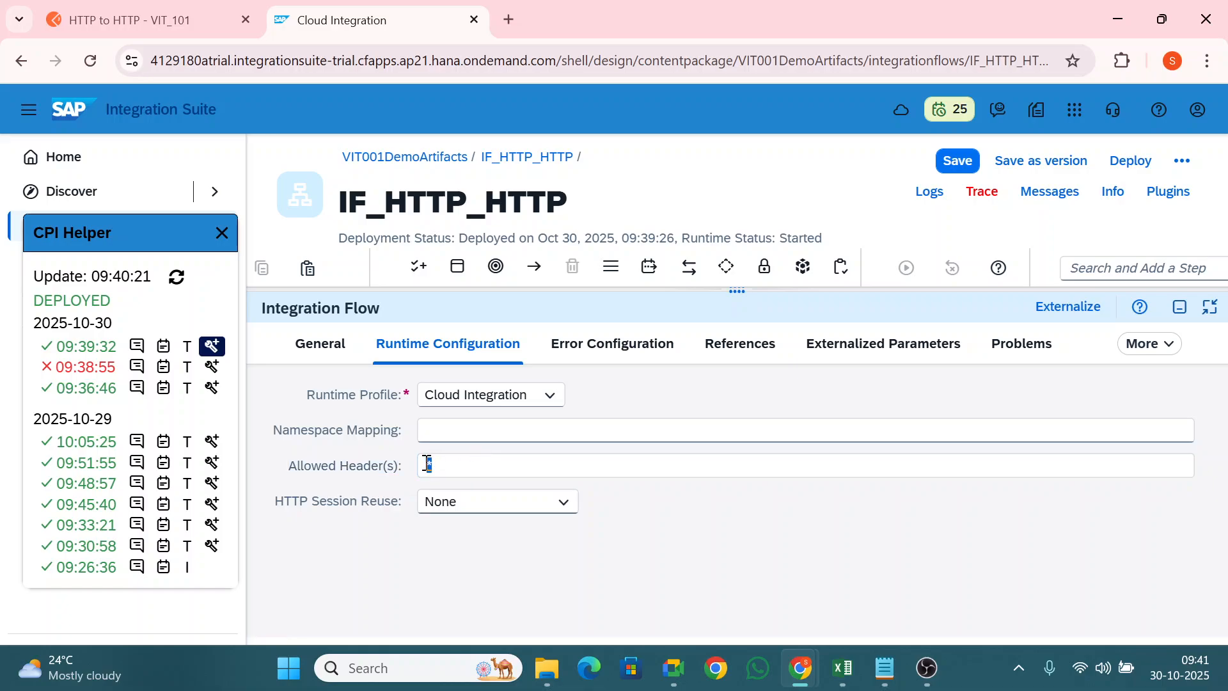
# - Check the request's headers in Postman and return to the integration flow in Cloud Integration
pyautogui.click(190, 32)
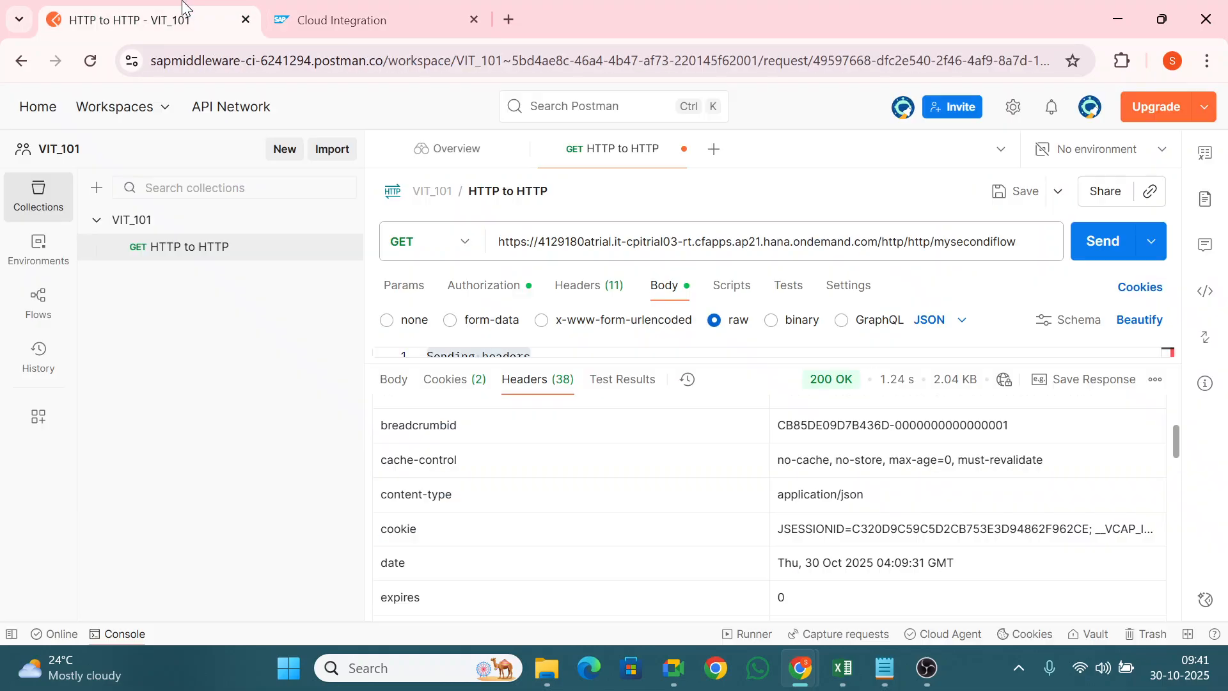
pyautogui.click(605, 297)
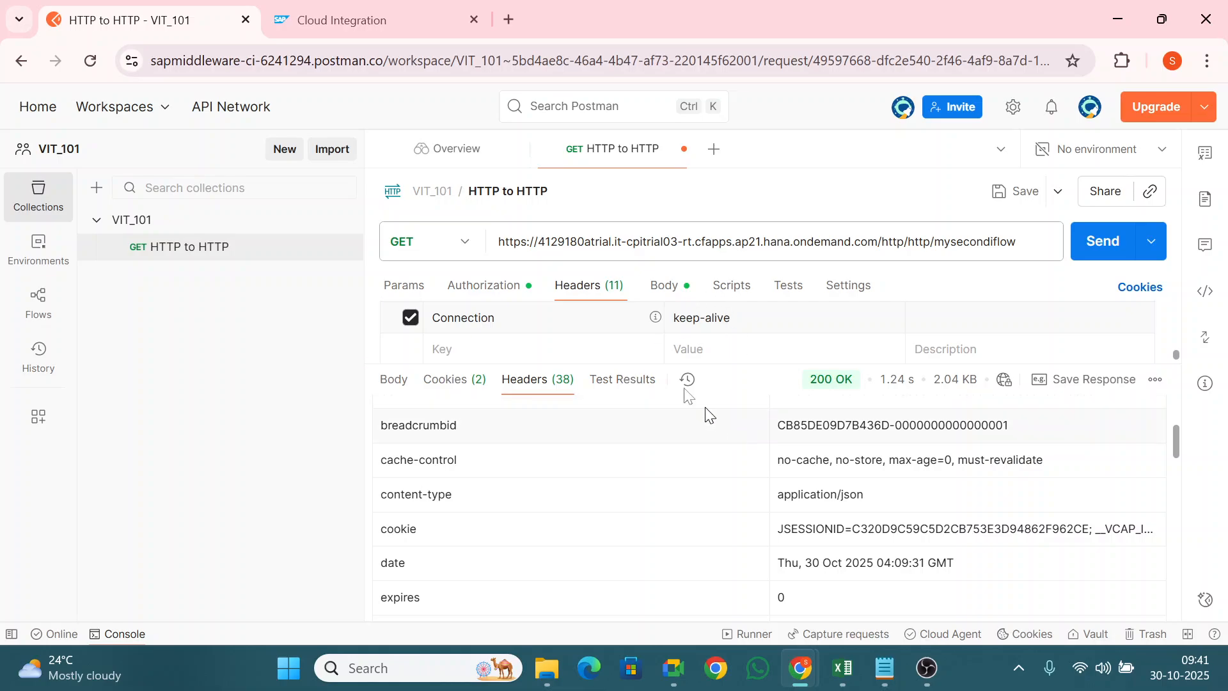
pyautogui.click(354, 9)
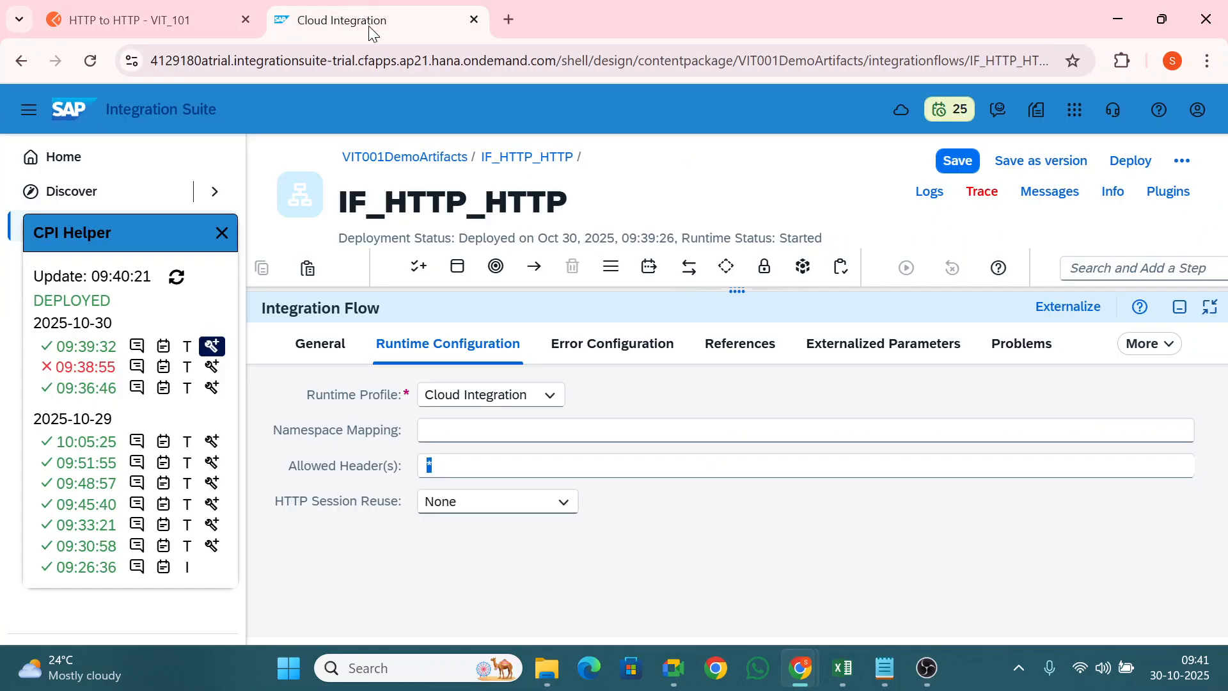
# - Switch to Postman and add the request header Postmanheader with the value headerfrompostman to the HTTP to HTTP request
pyautogui.click(450, 466)
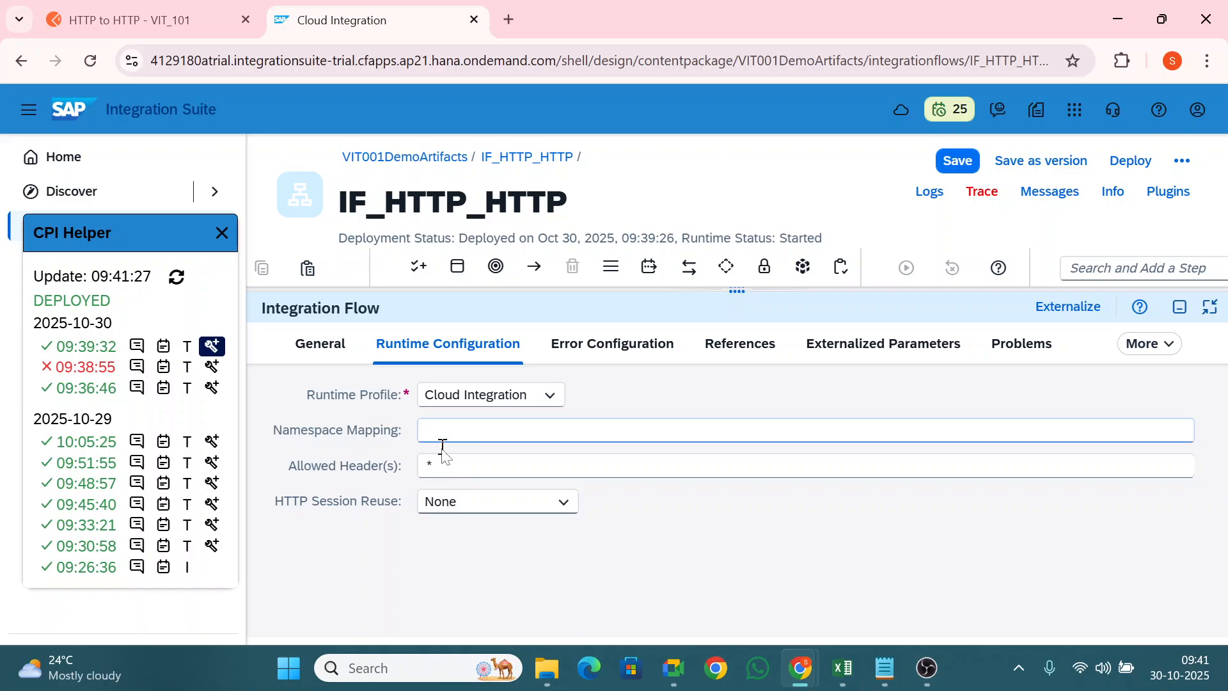
pyautogui.click(128, 19)
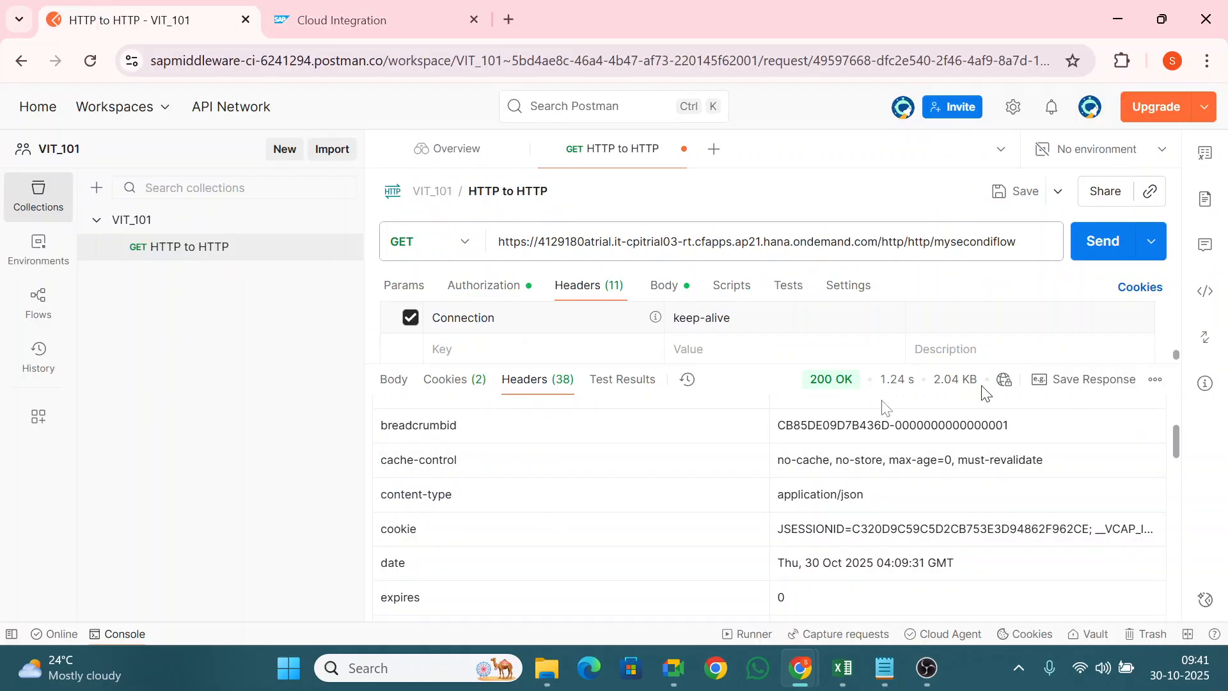
pyautogui.moveTo(767, 366); pyautogui.dragTo(739, 575)
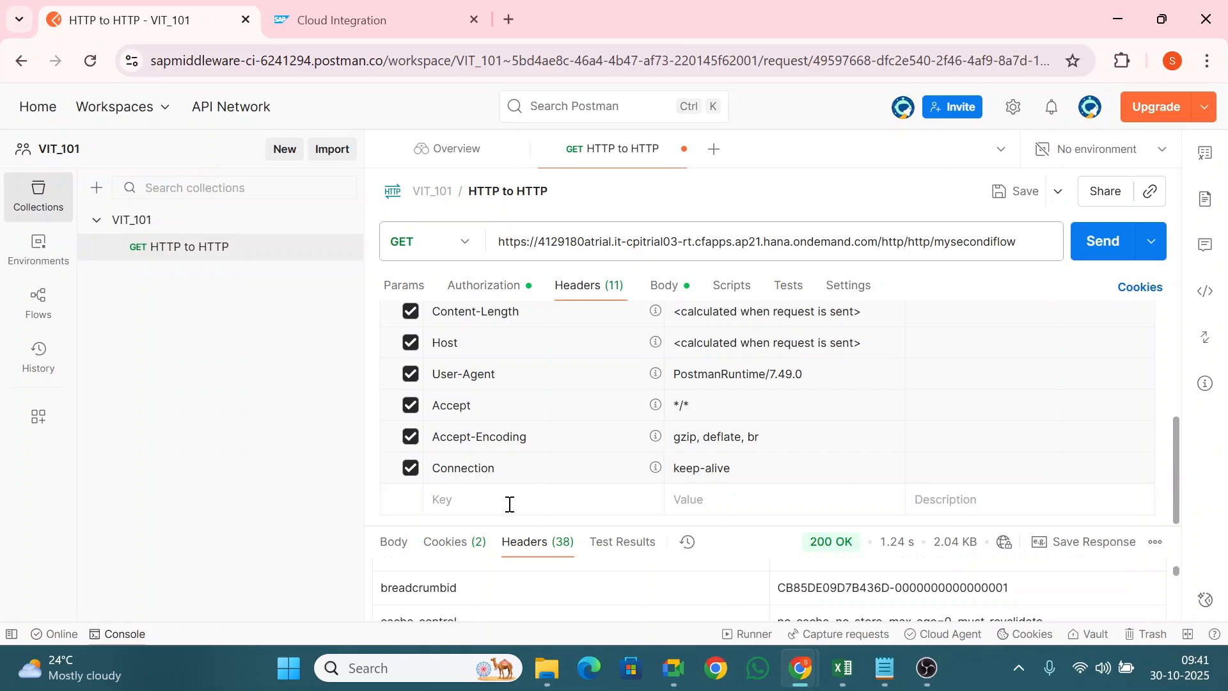
pyautogui.click(480, 497)
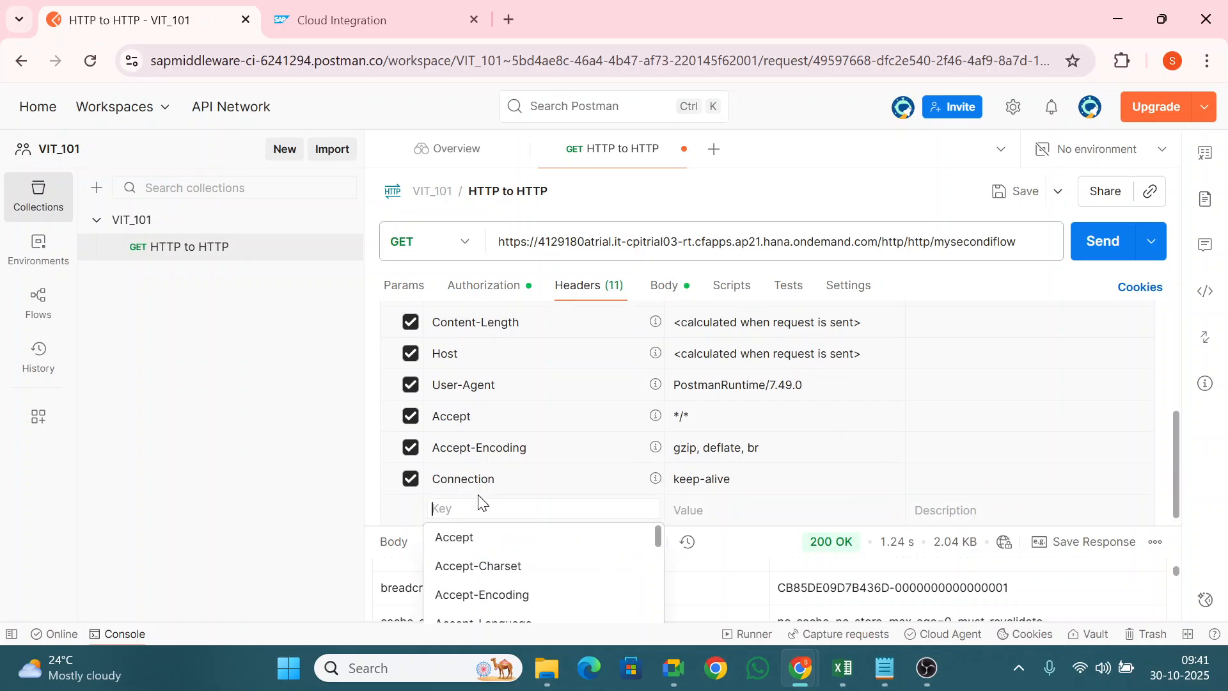
pyautogui.write('Postmanheader')
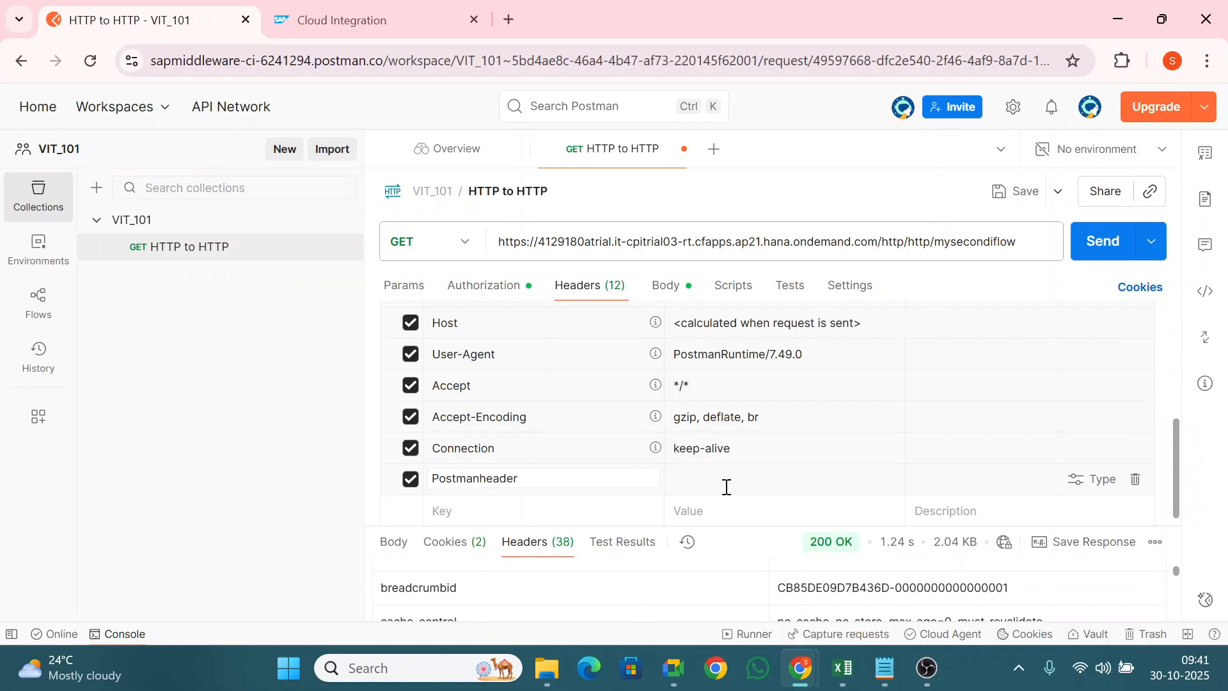
pyautogui.click(728, 487)
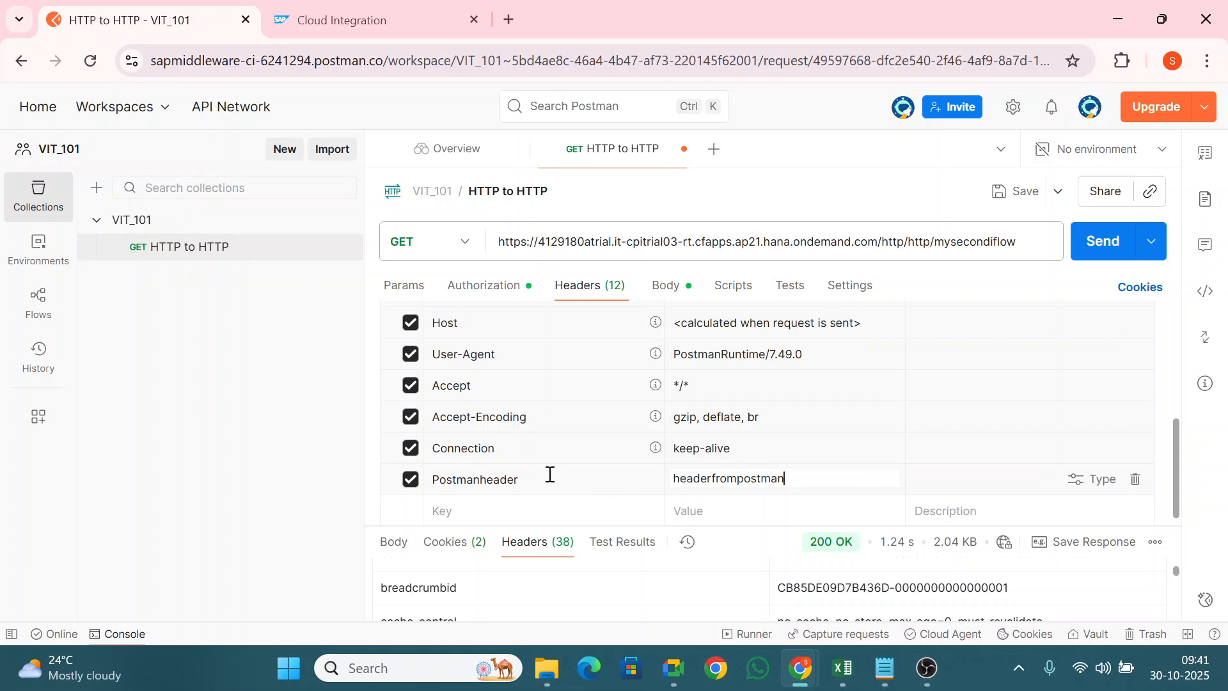
pyautogui.click(530, 480)
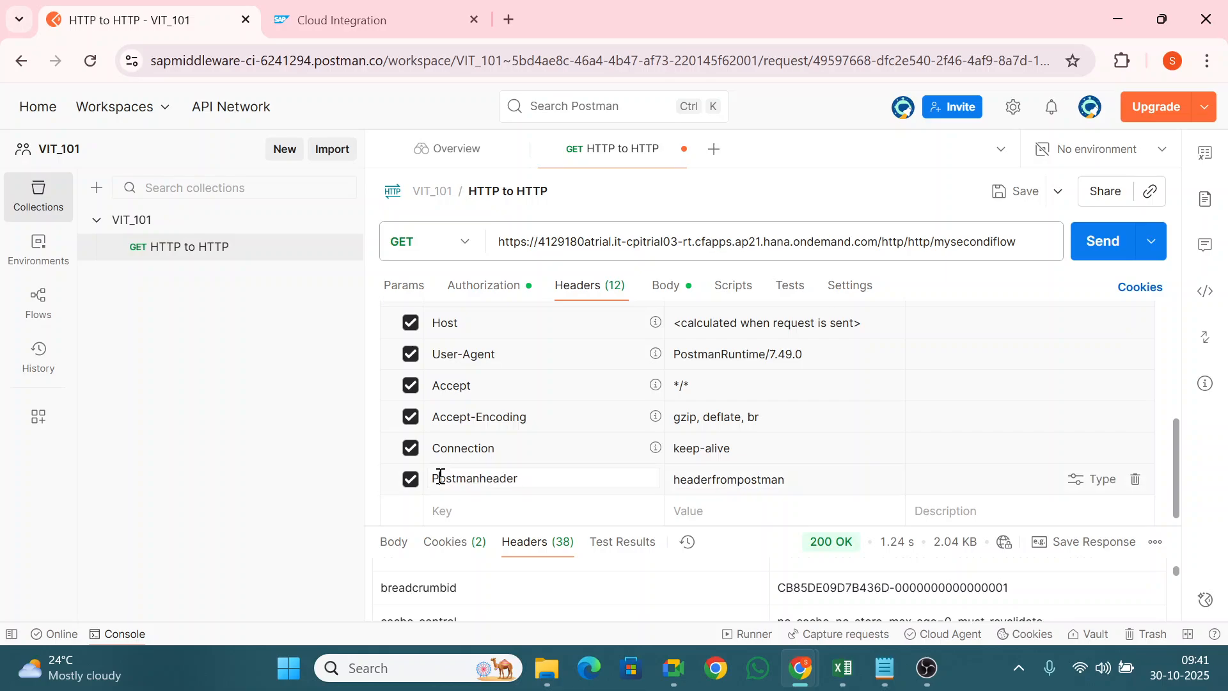
# - Copy the new header's name from Postman and set Allowed Header(s) of IF_HTTP_HTTP to Postmanheader in Cloud Integration
pyautogui.moveTo(542, 479); pyautogui.dragTo(432, 489)
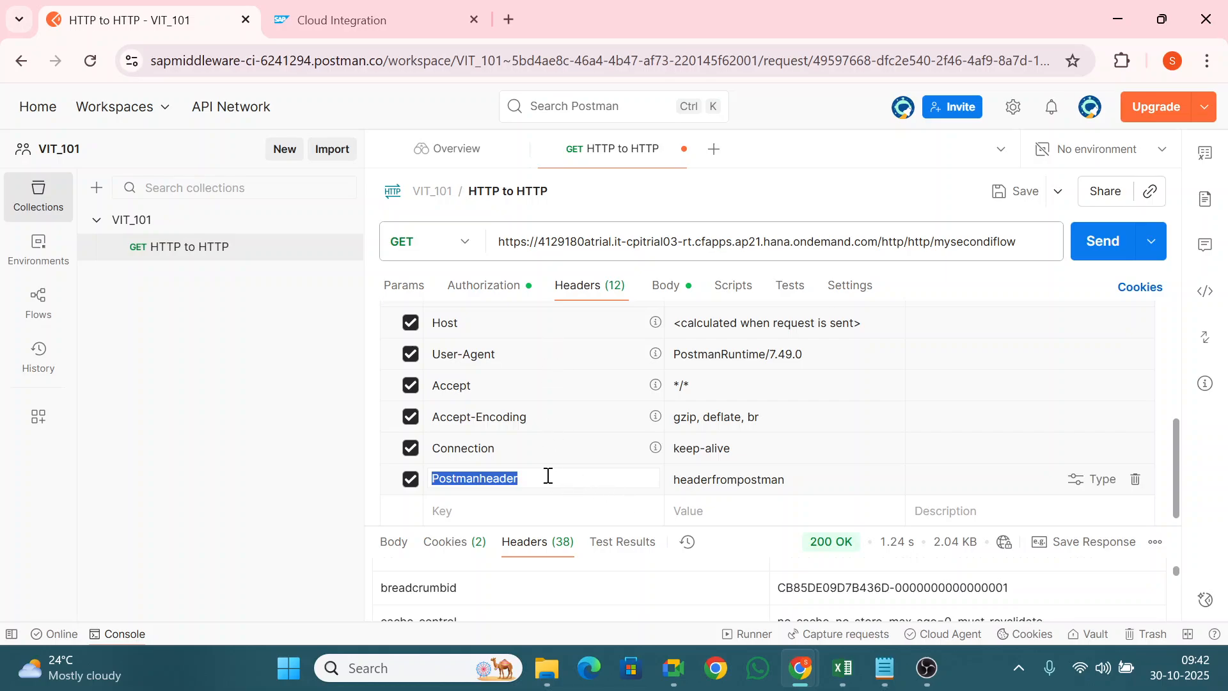
pyautogui.moveTo(532, 477); pyautogui.dragTo(434, 478)
pyautogui.hotkey('ctrl', 'c')
pyautogui.hotkey('ctrl', 'Tab')
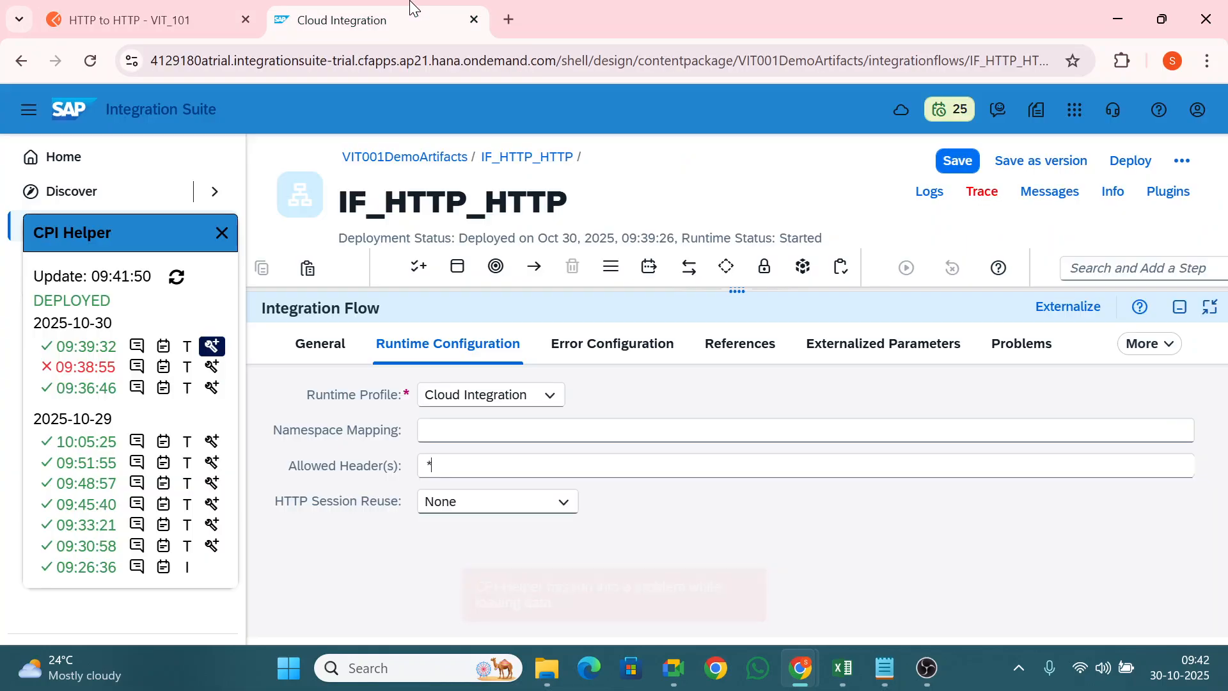
pyautogui.moveTo(459, 465); pyautogui.dragTo(421, 466)
pyautogui.hotkey('ctrl', 'v')
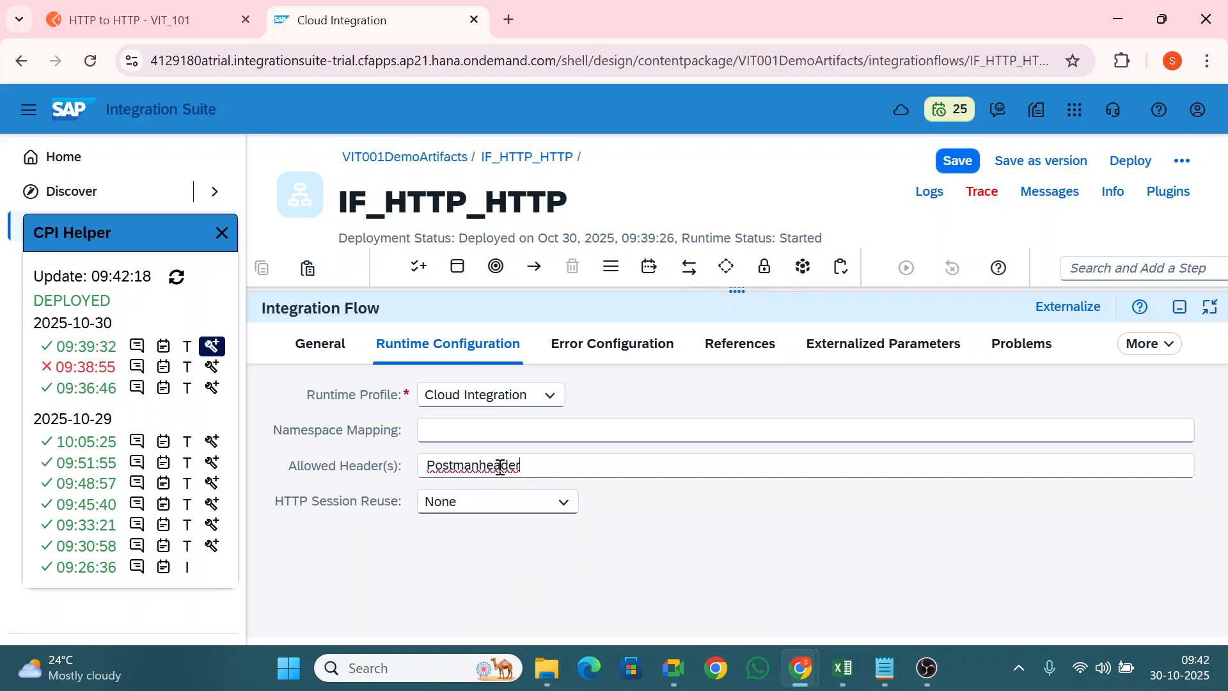
# - Deploy the IF_HTTP_HTTP integration flow and minimise its properties
pyautogui.click(1131, 161)
pyautogui.click(736, 441)
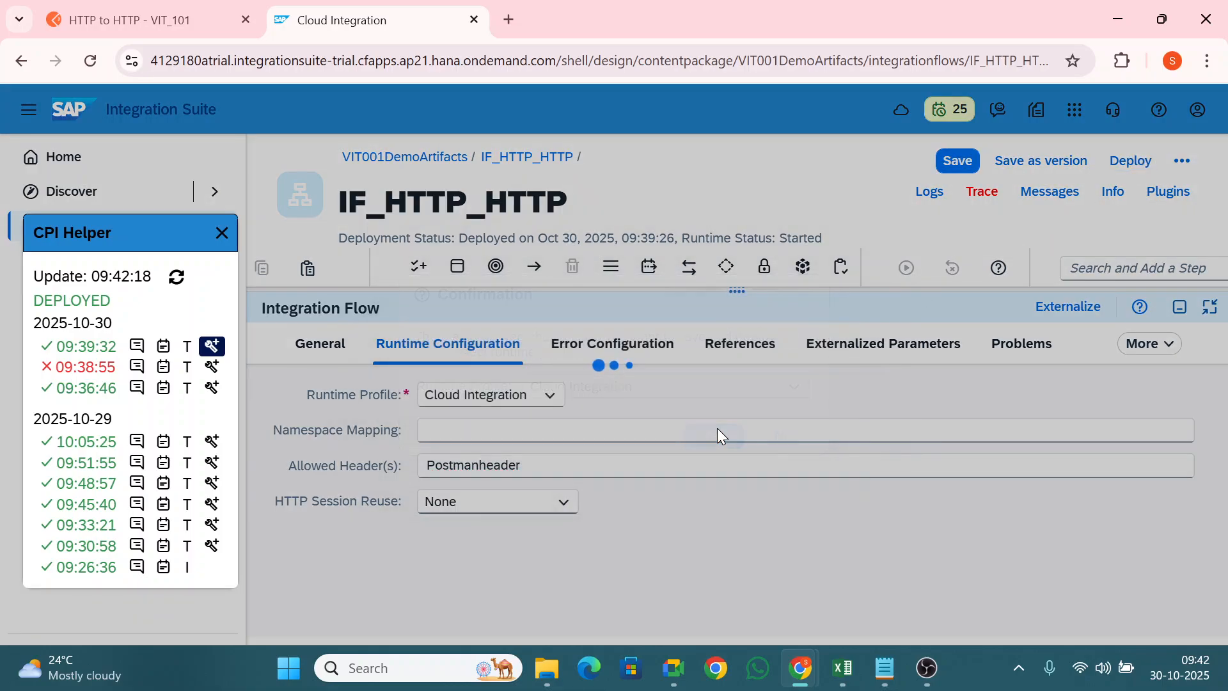
pyautogui.click(719, 407)
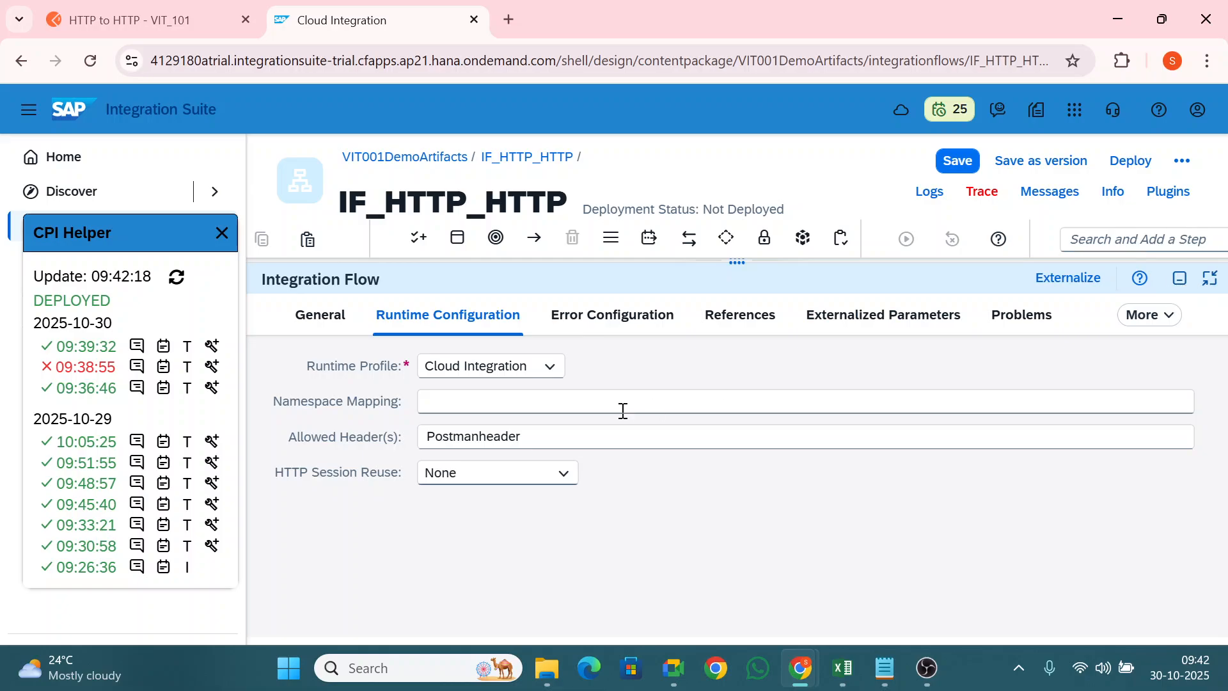
pyautogui.moveTo(530, 436); pyautogui.dragTo(423, 437)
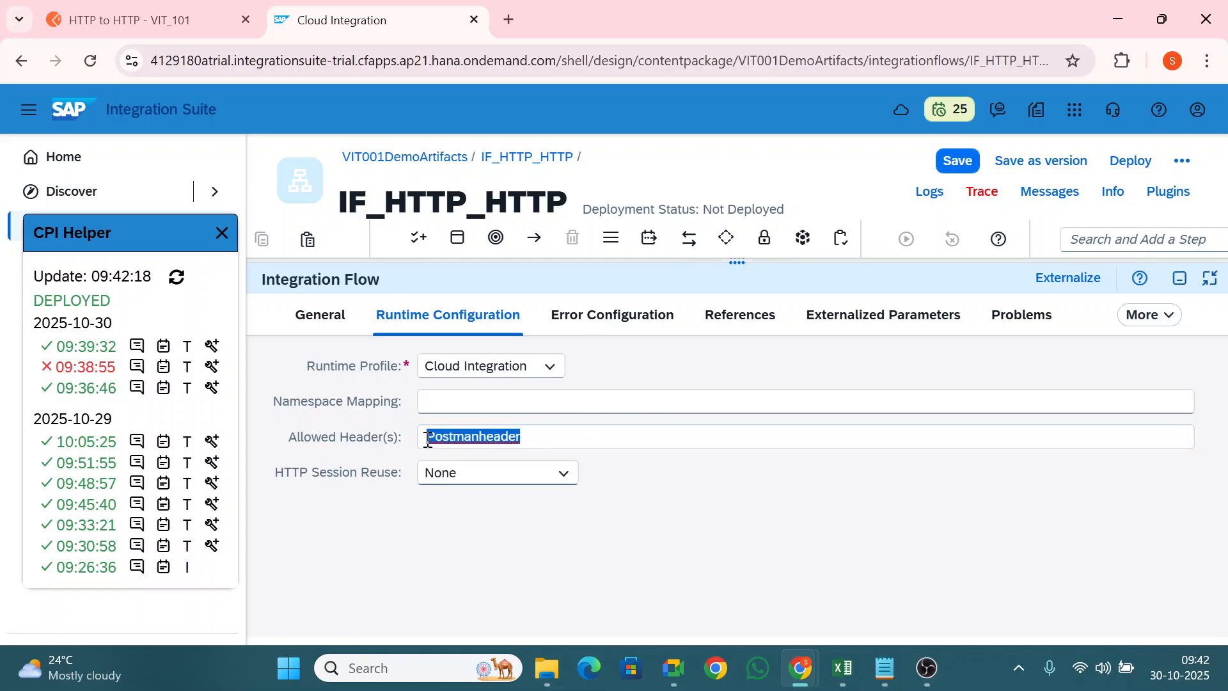
pyautogui.click(1180, 310)
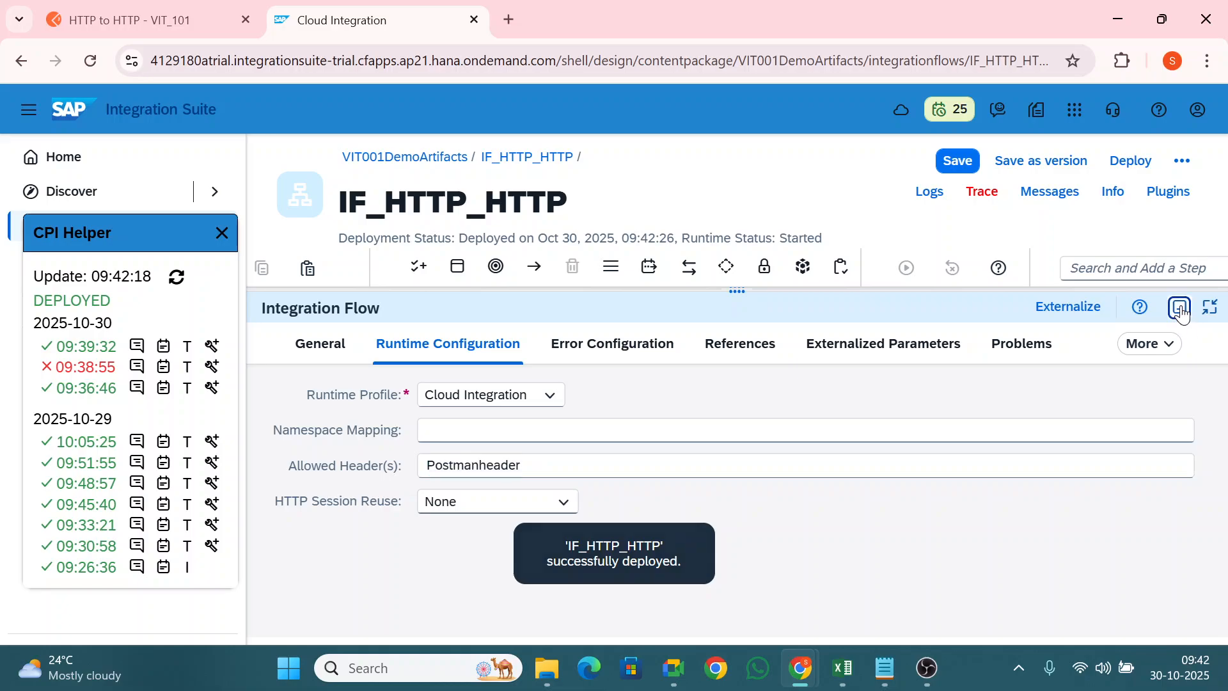
# - Send the HTTP to HTTP request from Postman and check the response headers for postmanheader and its value
pyautogui.click(133, 7)
pyautogui.click(1104, 246)
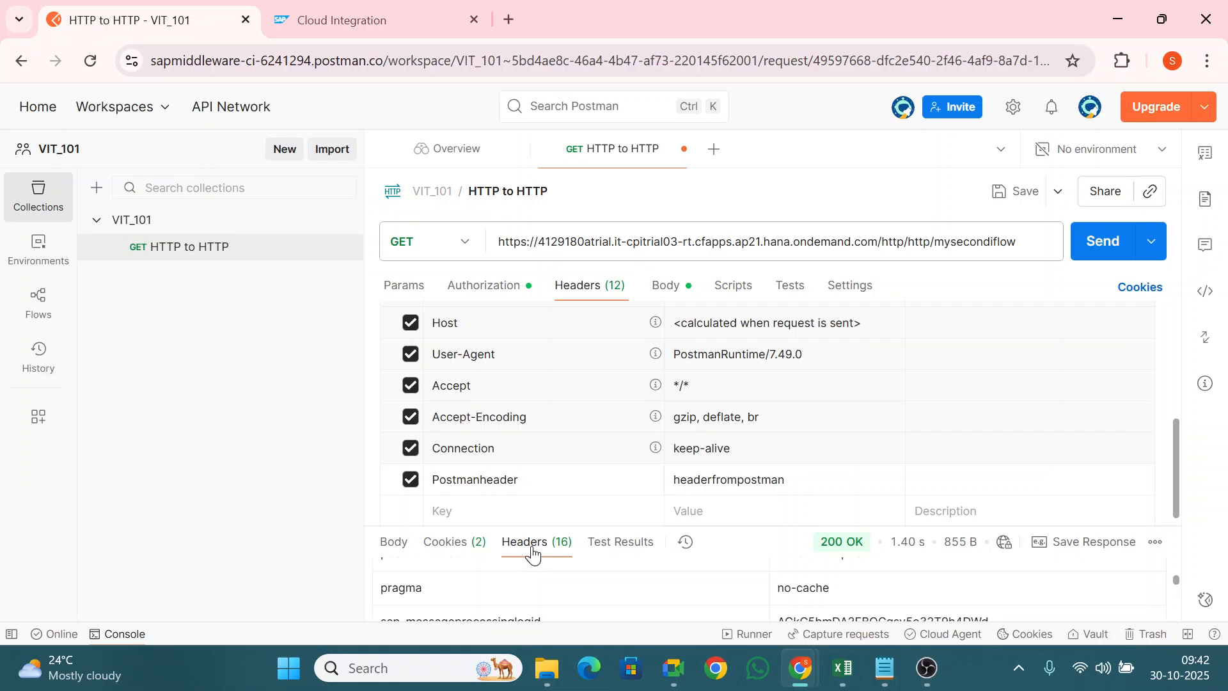
pyautogui.moveTo(754, 525); pyautogui.dragTo(833, 341)
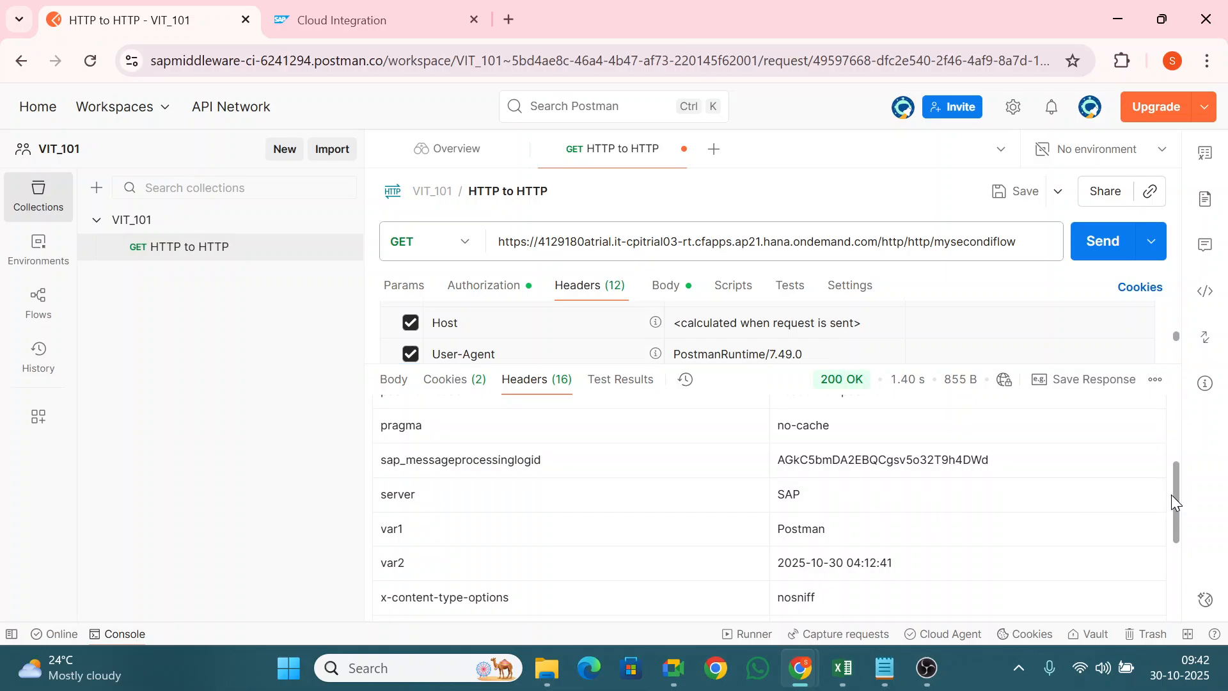
pyautogui.moveTo(1174, 505); pyautogui.dragTo(1178, 466)
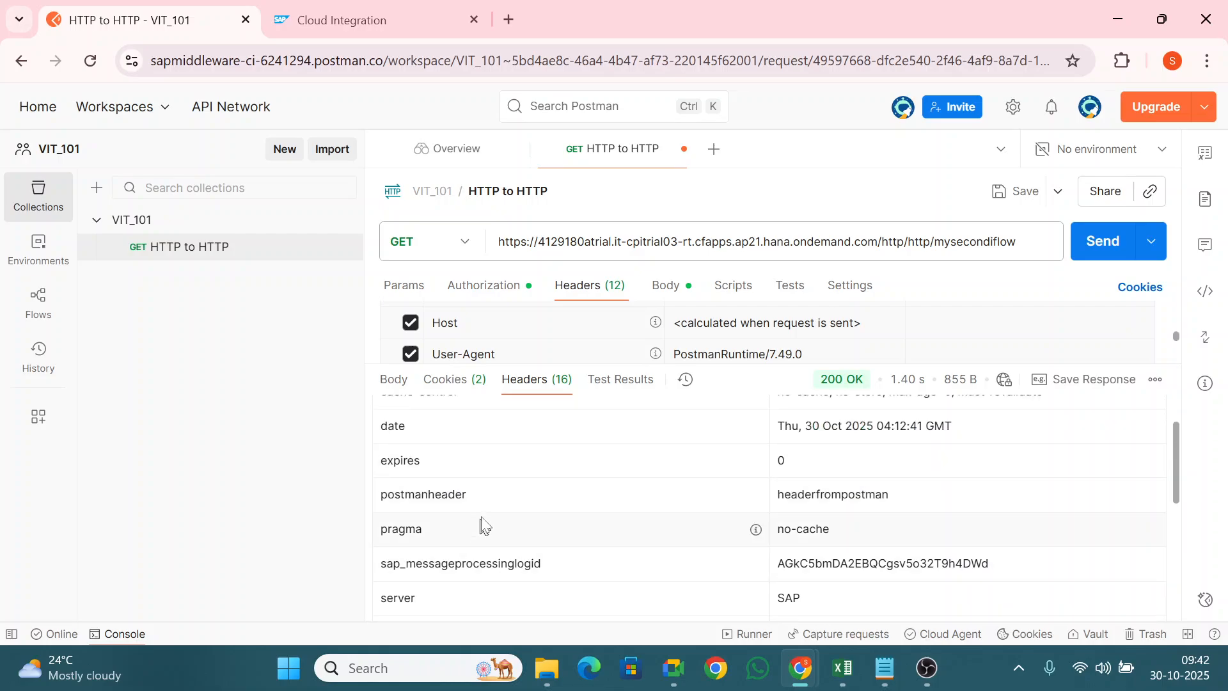
pyautogui.moveTo(481, 498); pyautogui.dragTo(379, 497)
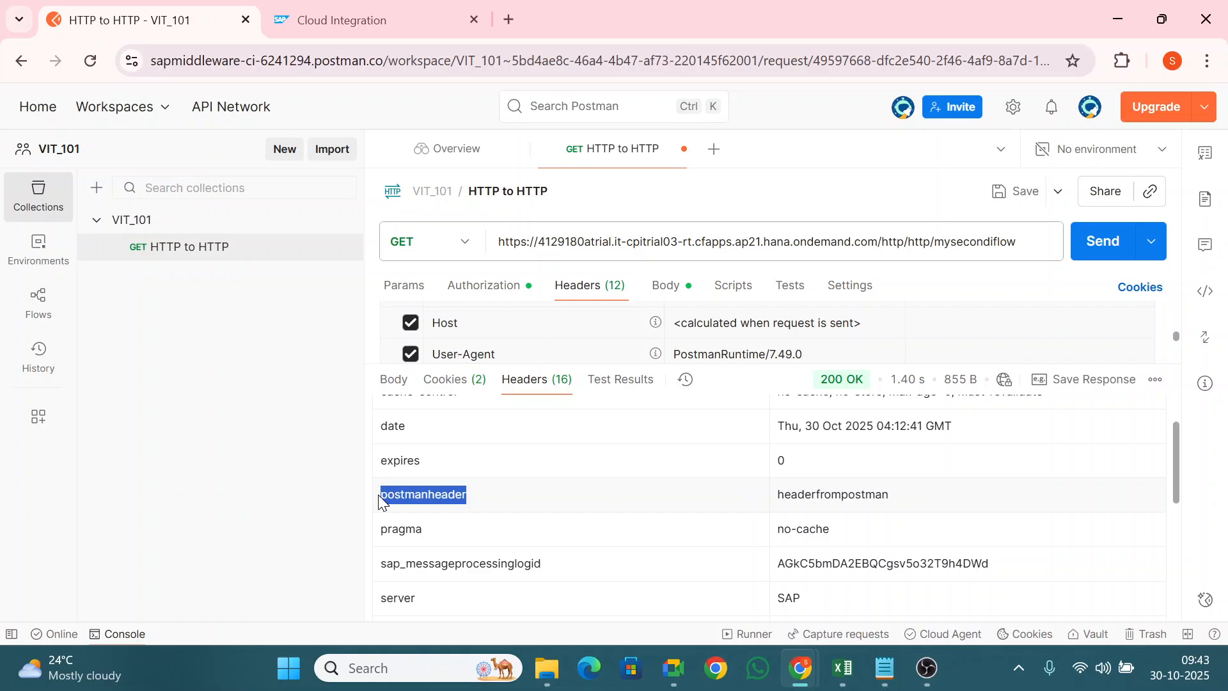
pyautogui.moveTo(770, 494); pyautogui.dragTo(716, 483)
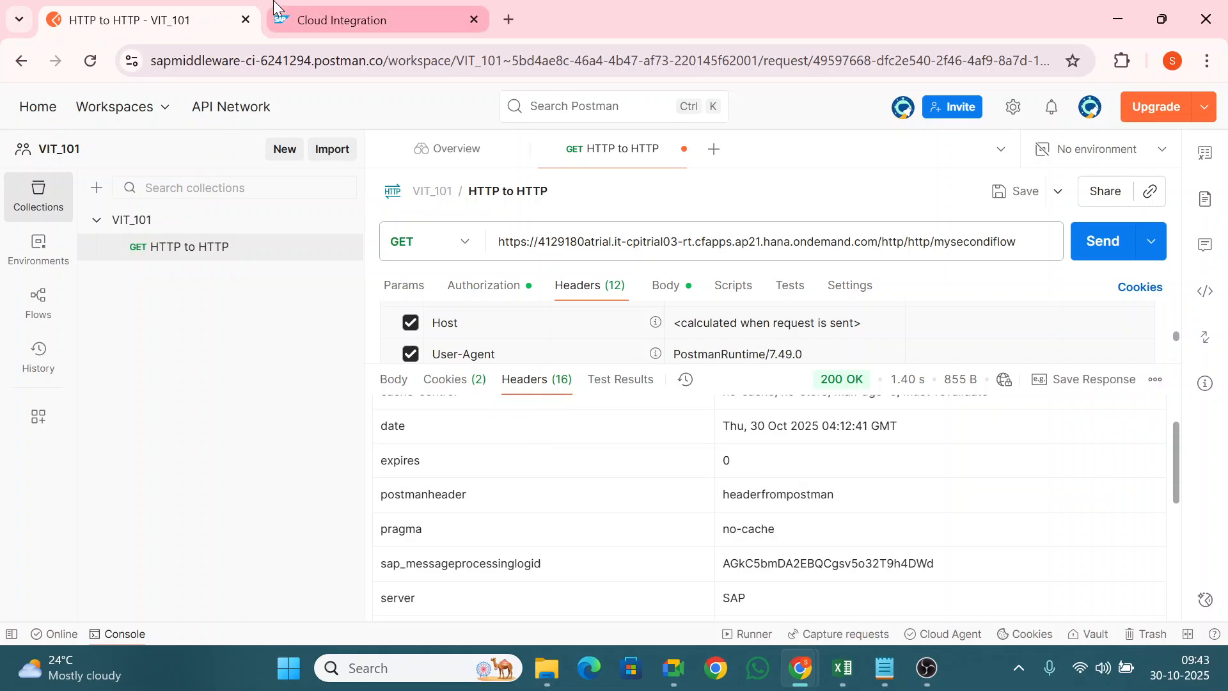
# - Switch to Cloud Integration, activate inline debugging for the 09:42:41 run, and open the headers at the End event
pyautogui.click(300, 13)
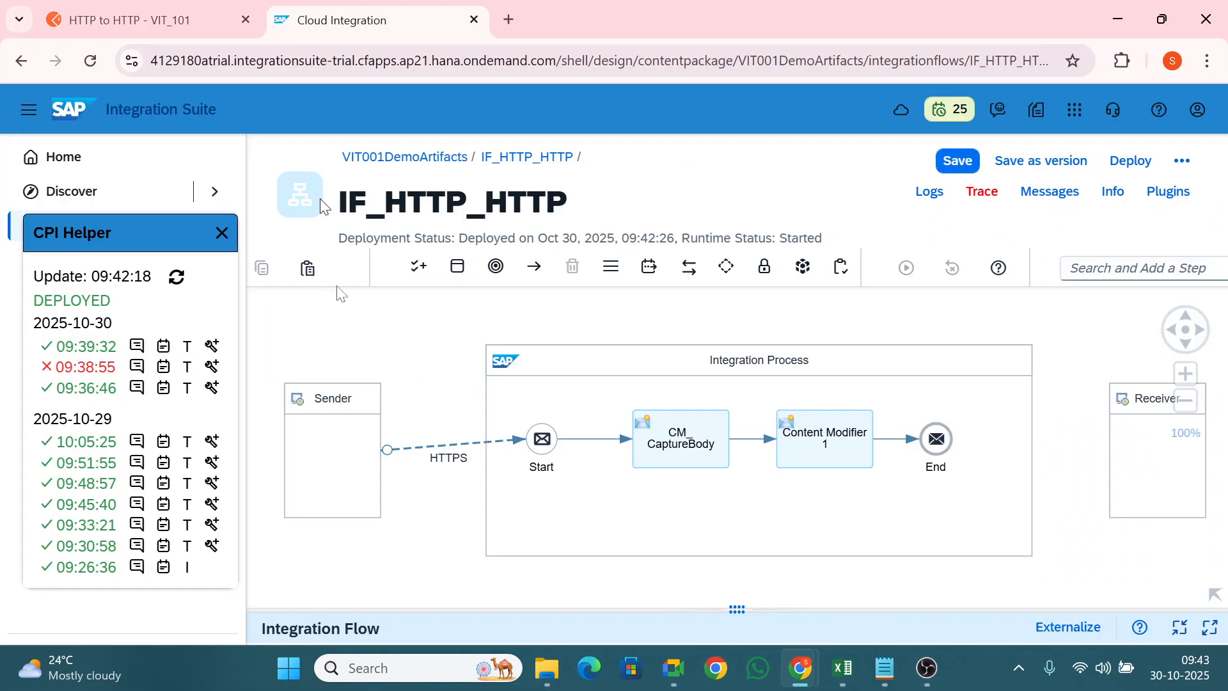
pyautogui.click(212, 349)
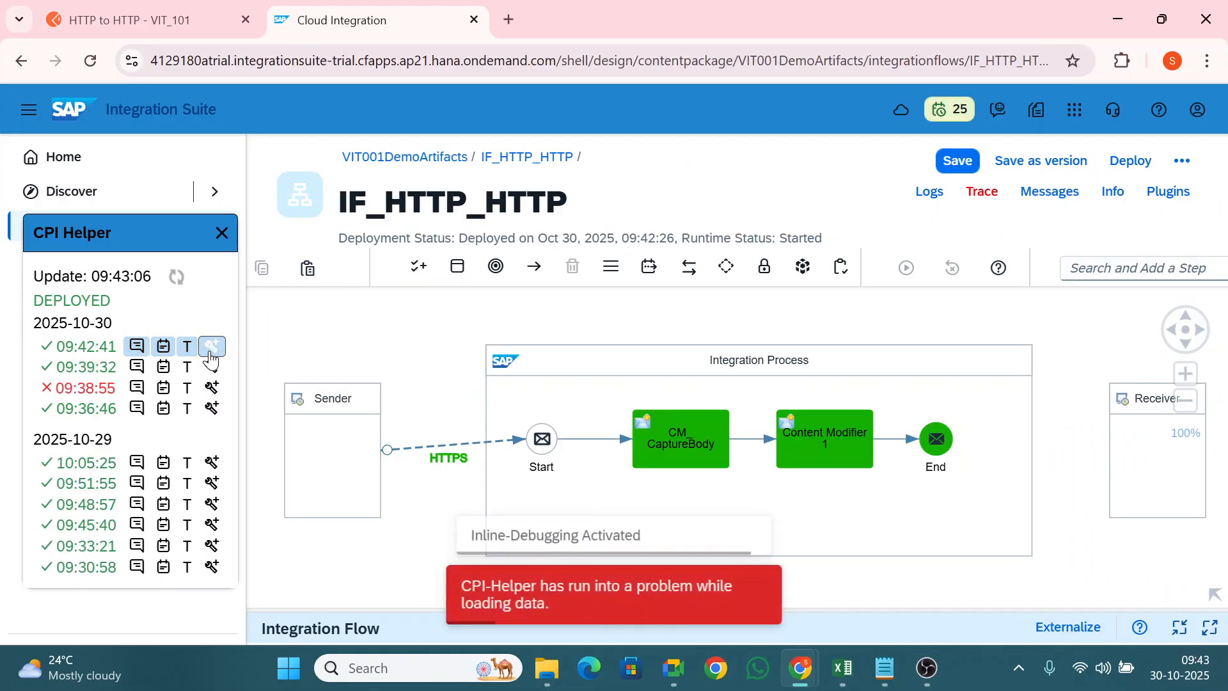
pyautogui.click(937, 443)
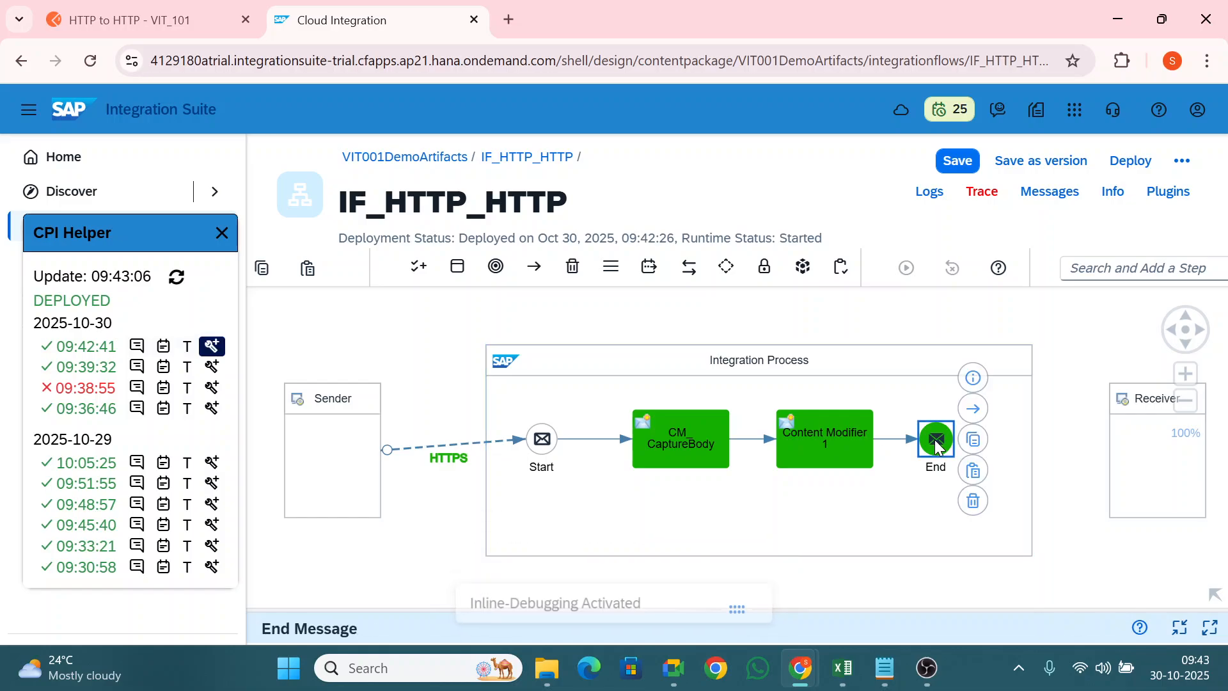
pyautogui.click(935, 441)
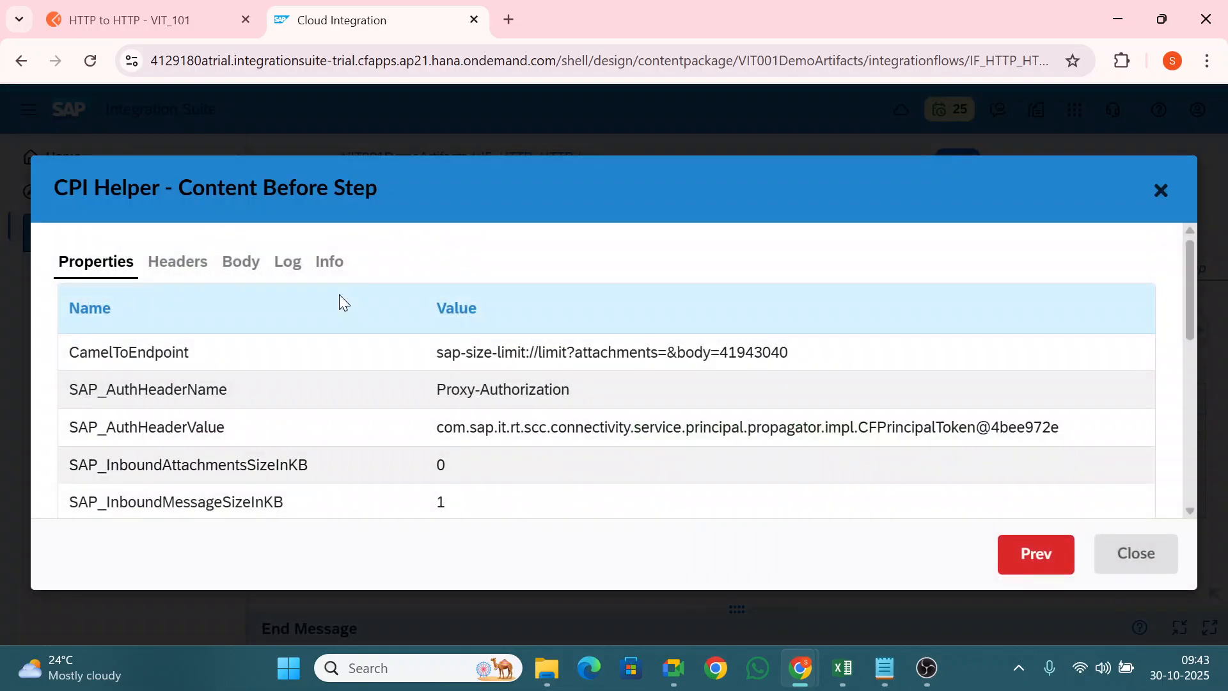
pyautogui.click(172, 264)
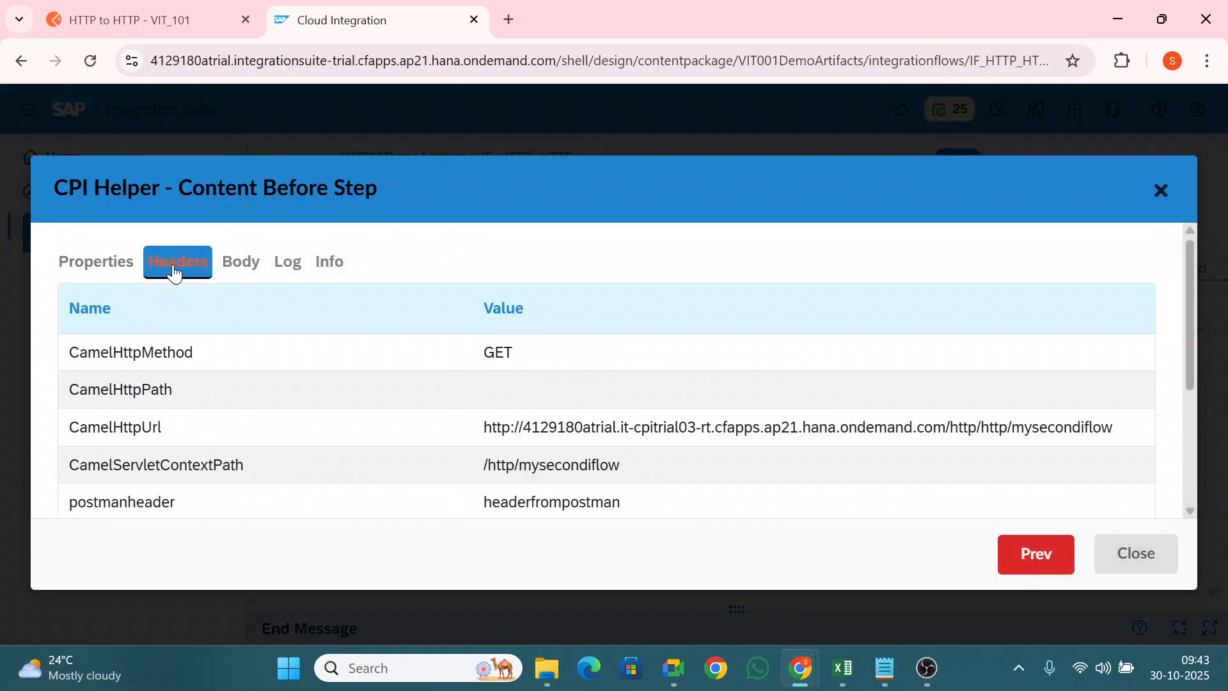
# - Examine the header list before the End event for postmanheader and its value, and close the message content
pyautogui.moveTo(1191, 323); pyautogui.dragTo(1191, 404)
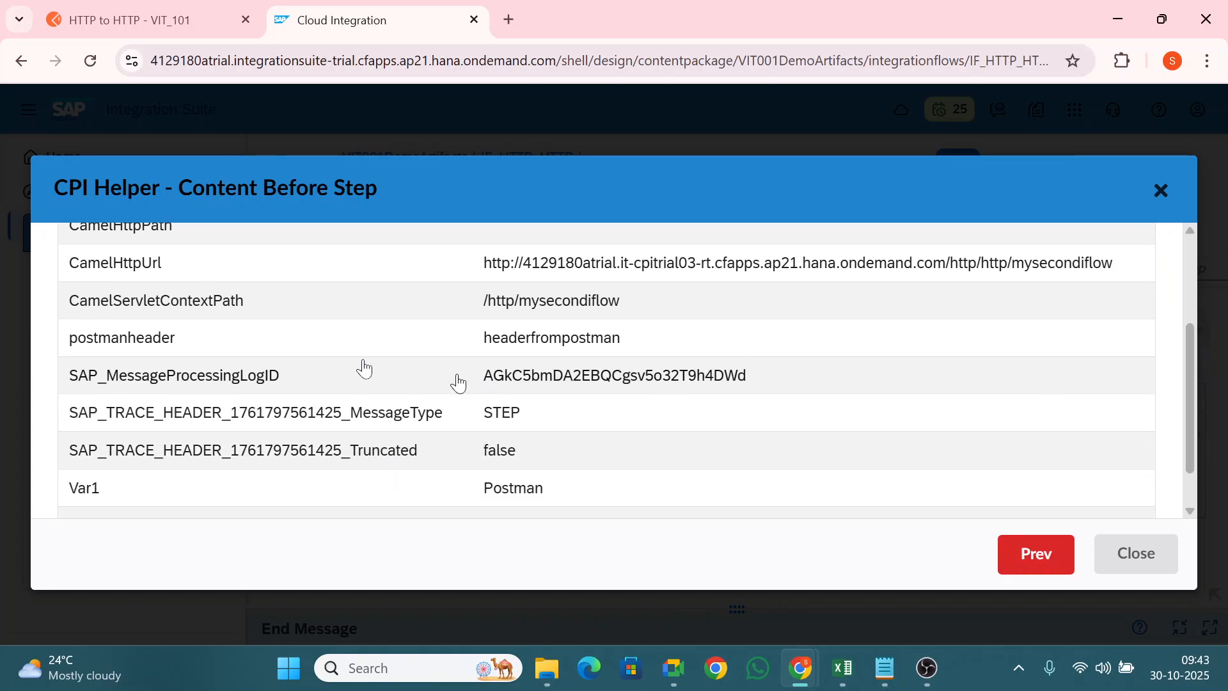
pyautogui.moveTo(174, 342); pyautogui.dragTo(60, 351)
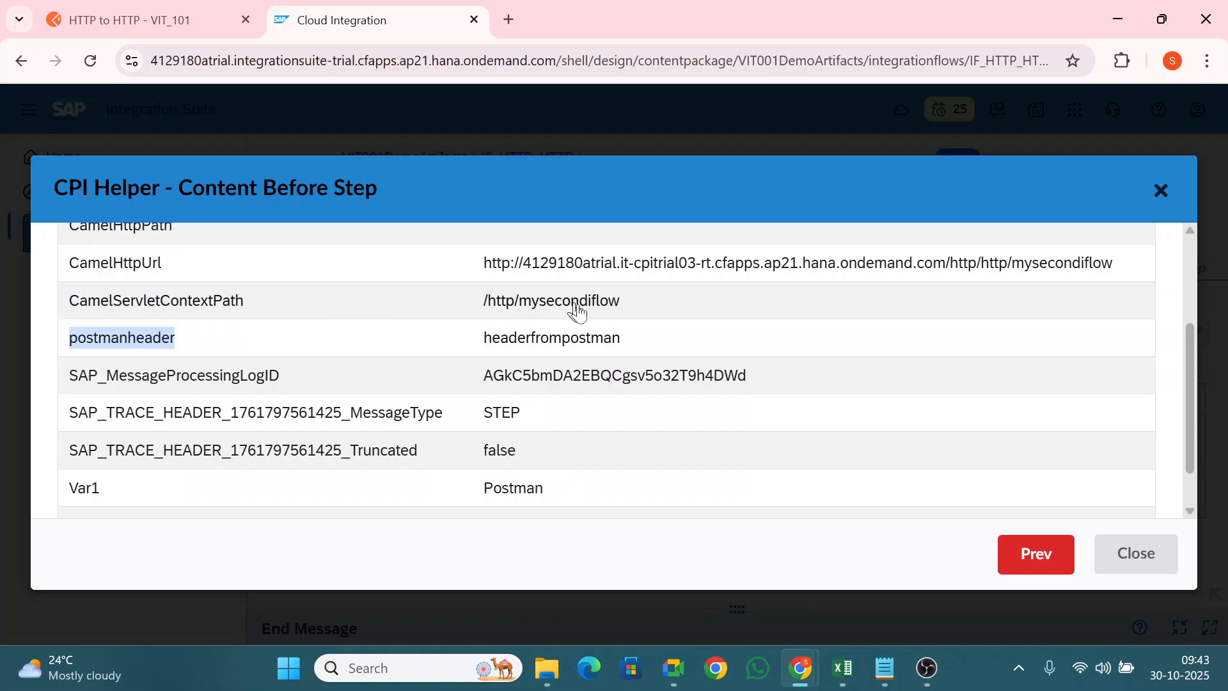
pyautogui.moveTo(647, 347); pyautogui.dragTo(479, 348)
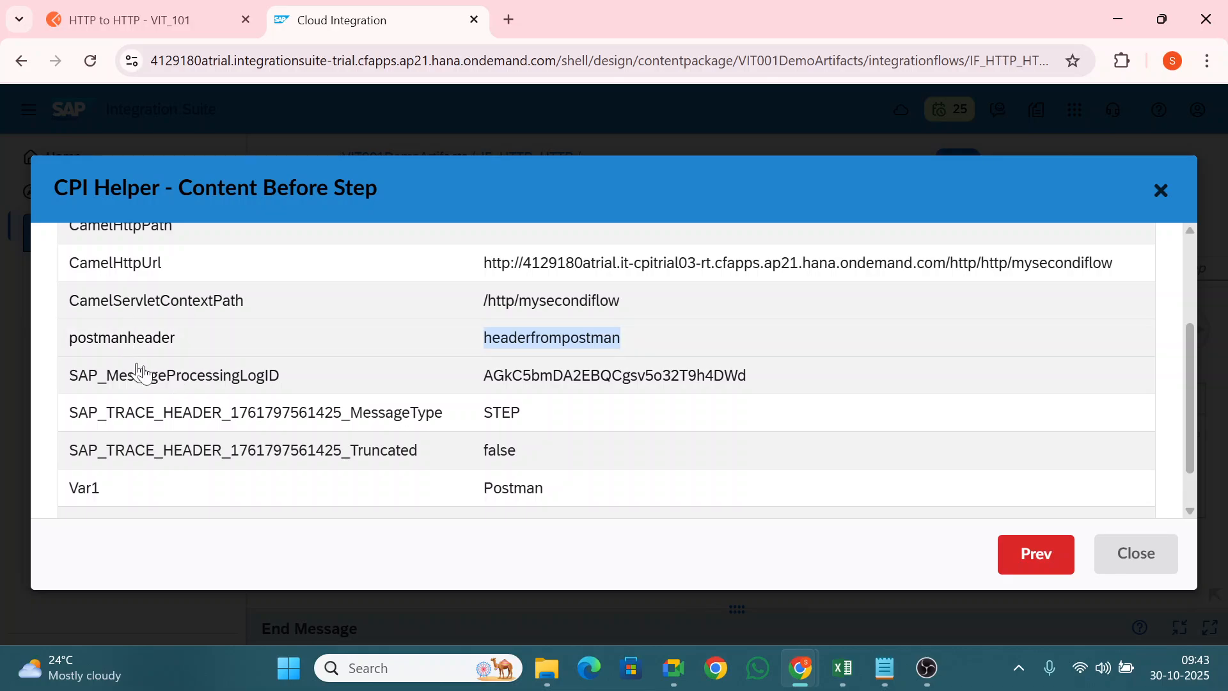
pyautogui.click(1132, 568)
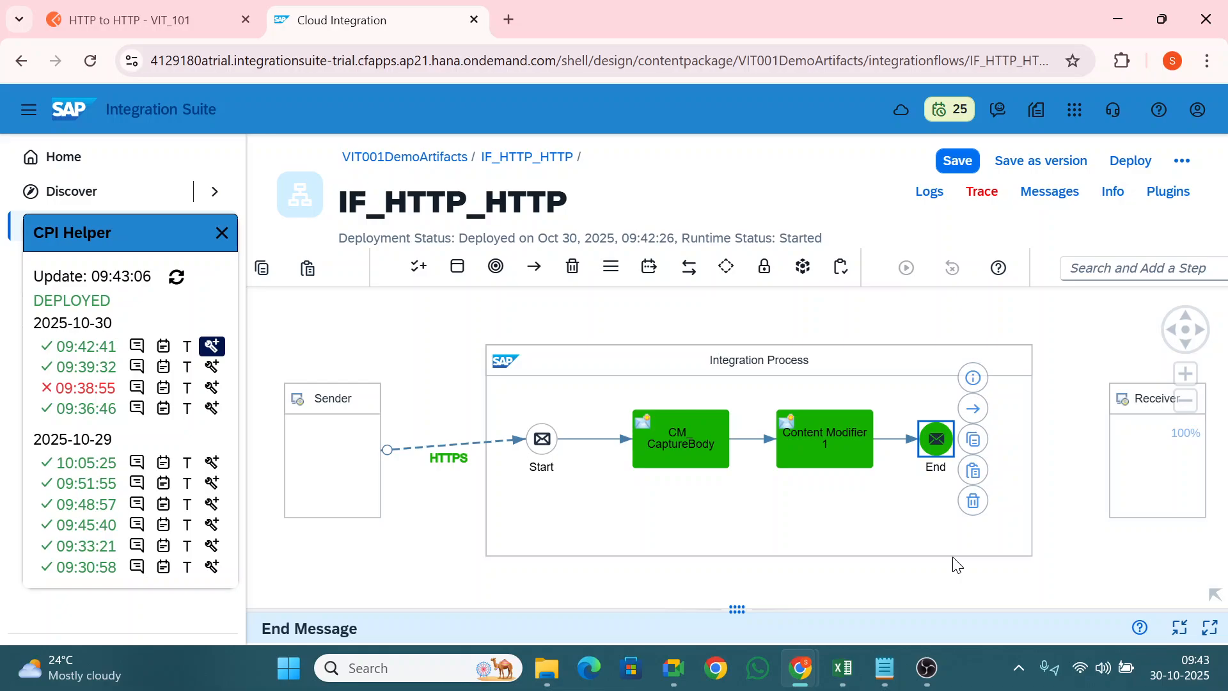
pyautogui.click(1056, 579)
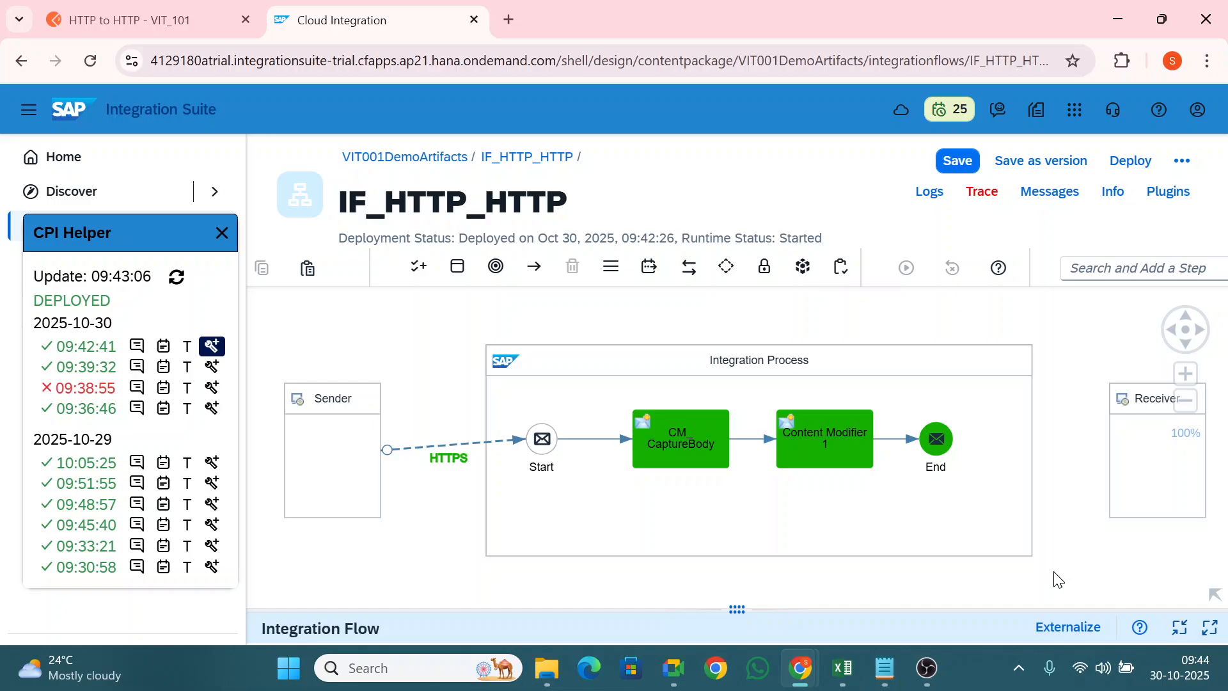
# - Switch to Postman and review the Postmanheader entry and its value in the request headers
pyautogui.click(681, 428)
pyautogui.click(172, 9)
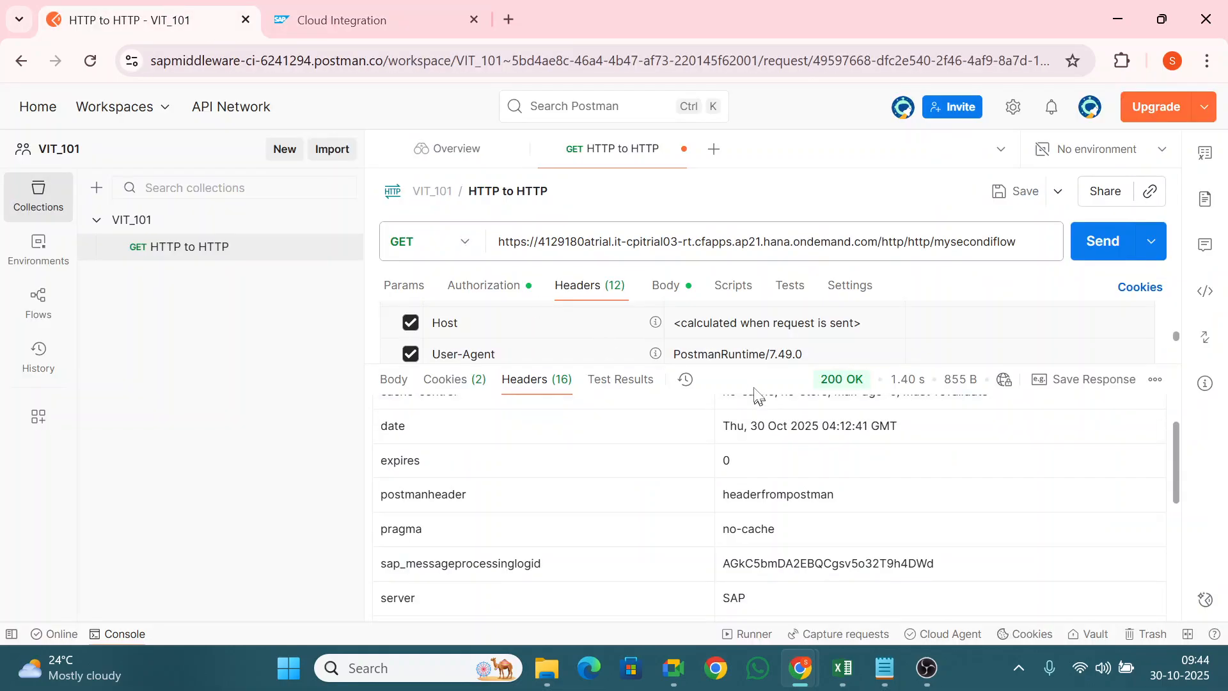
pyautogui.moveTo(750, 364); pyautogui.dragTo(745, 590)
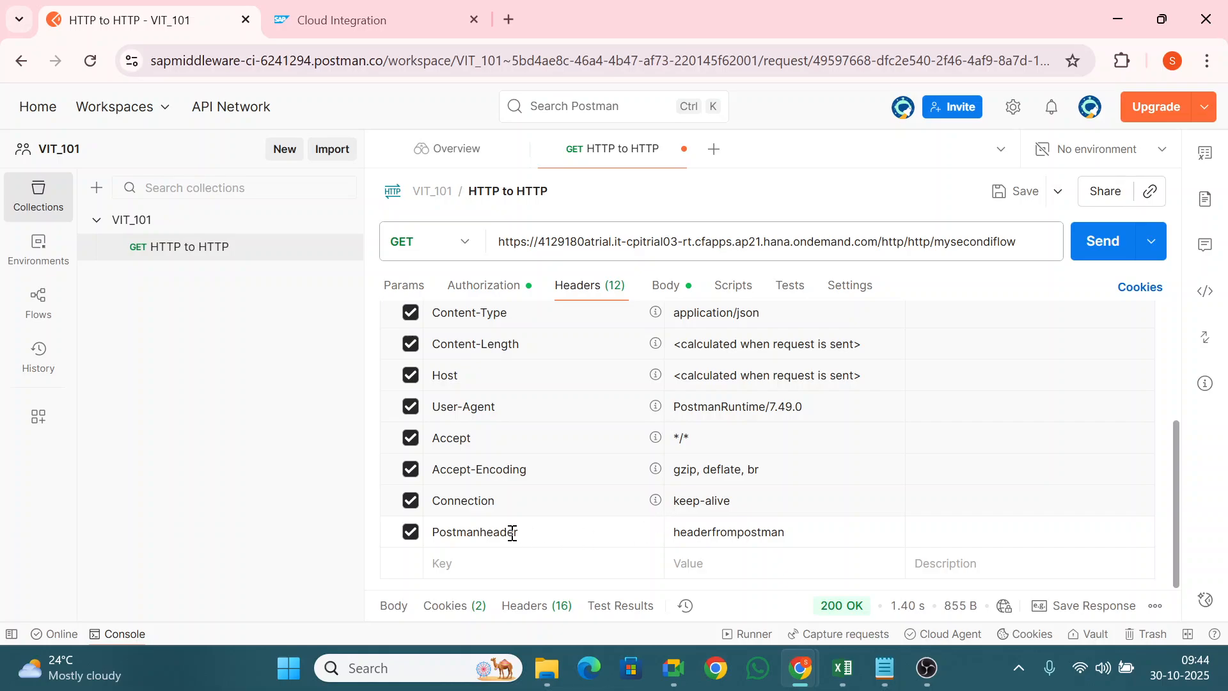
pyautogui.scroll(1, 511, 532)
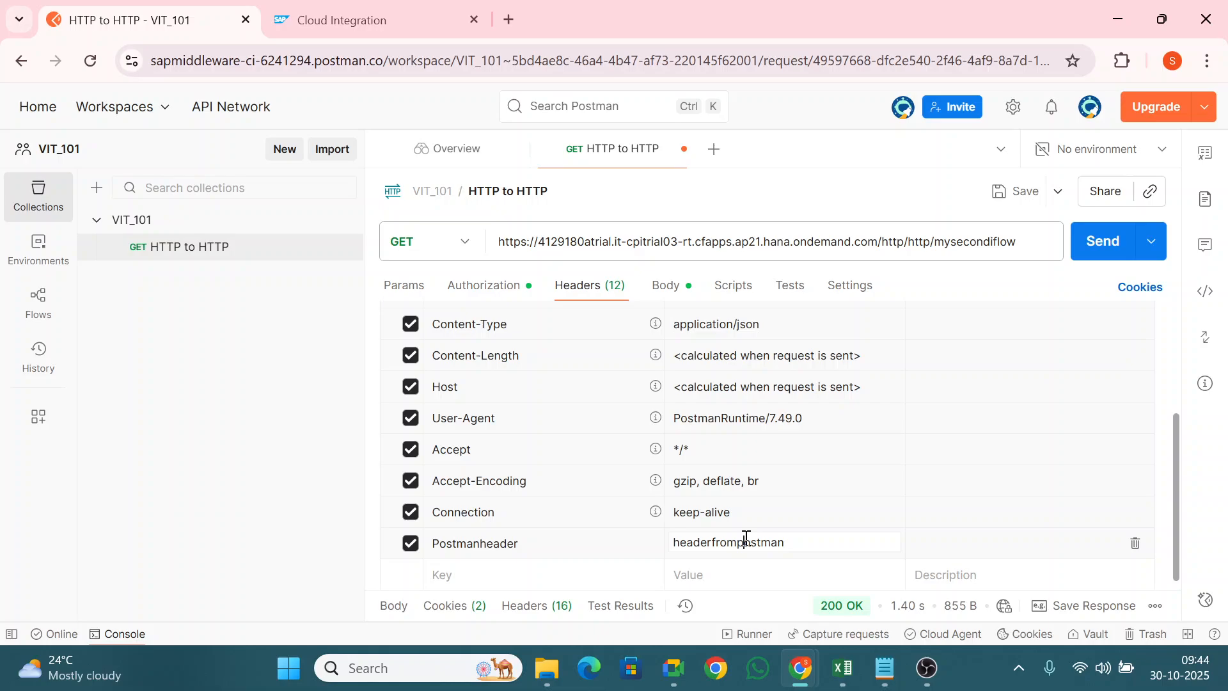
pyautogui.moveTo(786, 540); pyautogui.dragTo(664, 545)
# - Switch to Cloud Integration and add a new message header entry to the CM_CaptureBody content modifier
pyautogui.click(346, 18)
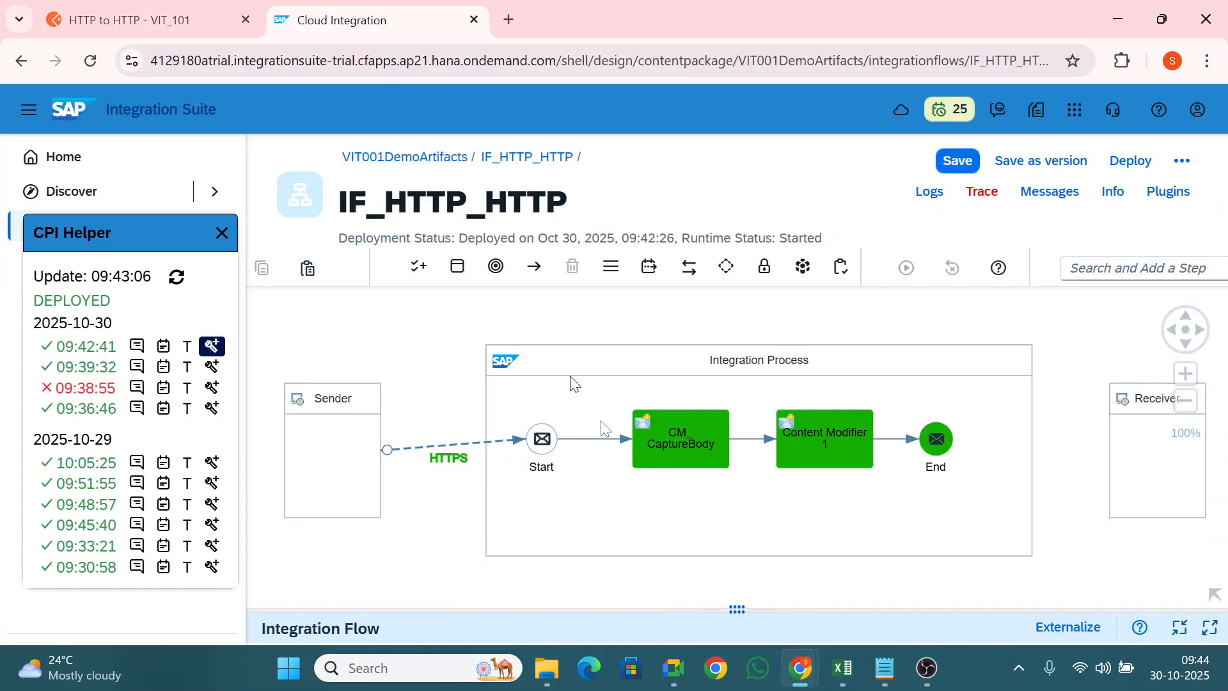
pyautogui.click(686, 455)
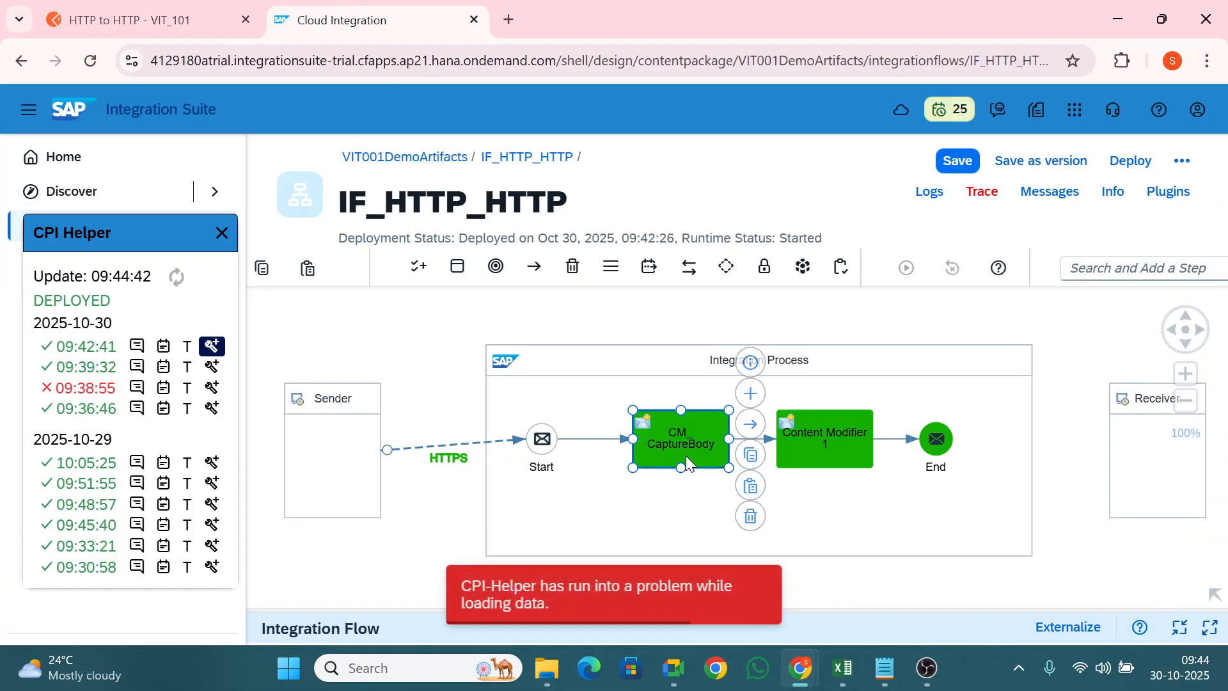
pyautogui.click(1210, 628)
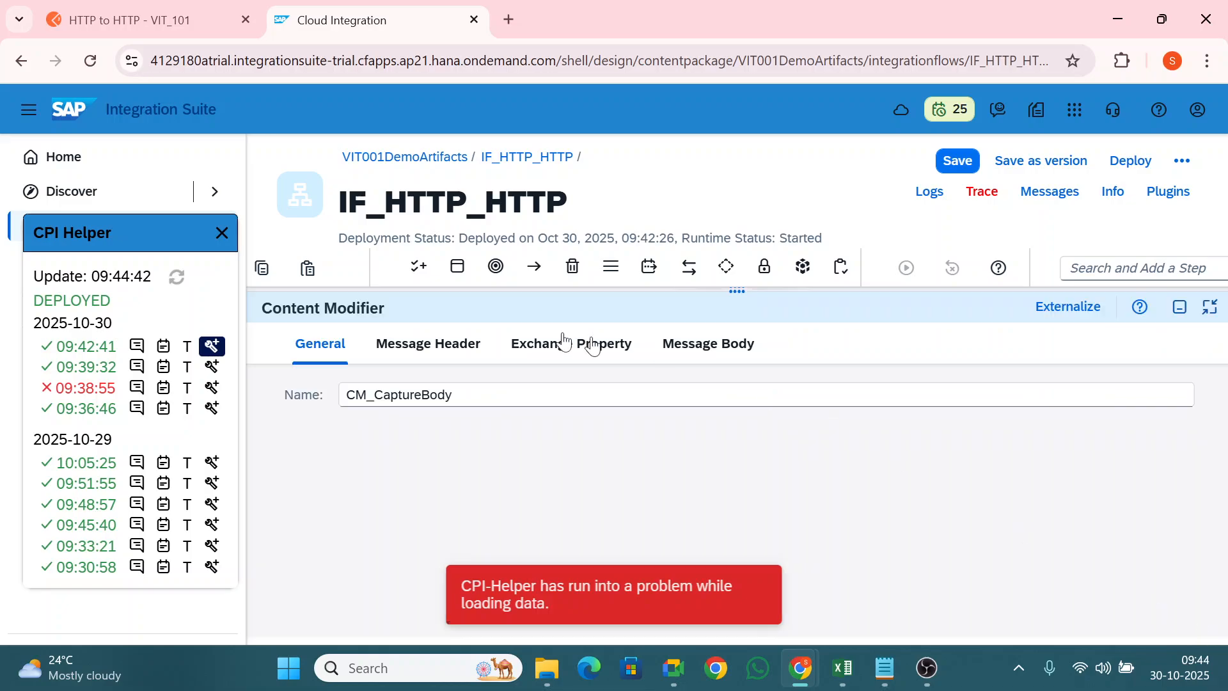
pyautogui.click(467, 346)
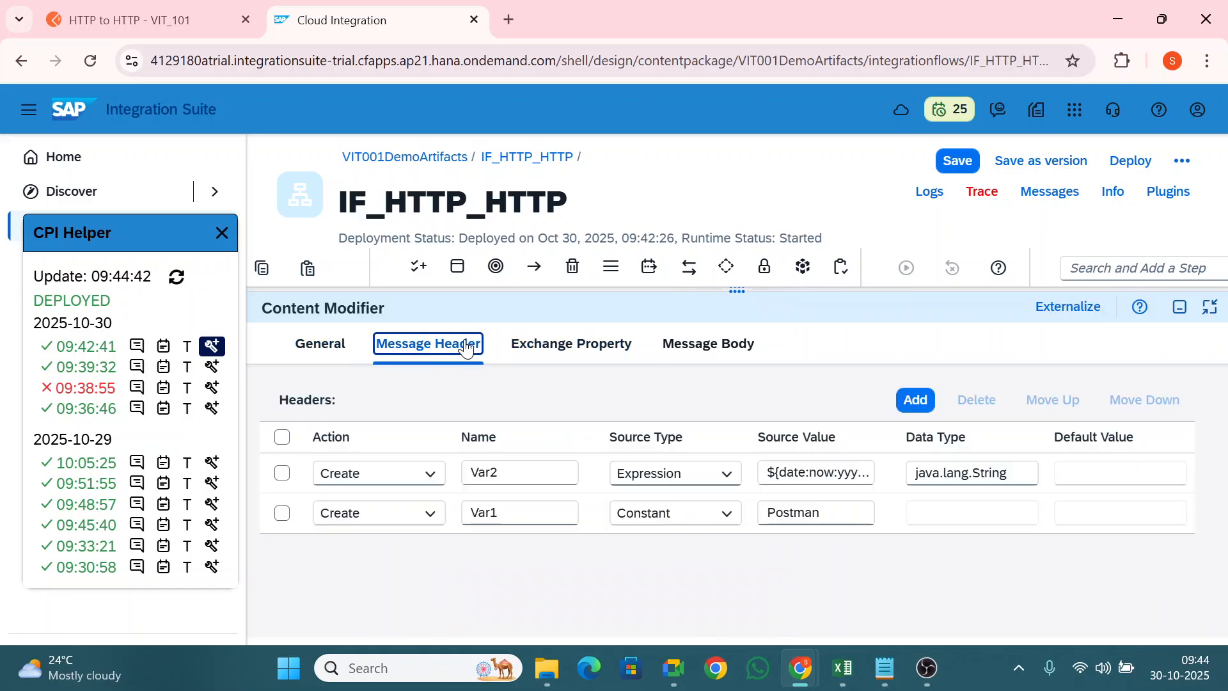
pyautogui.click(916, 401)
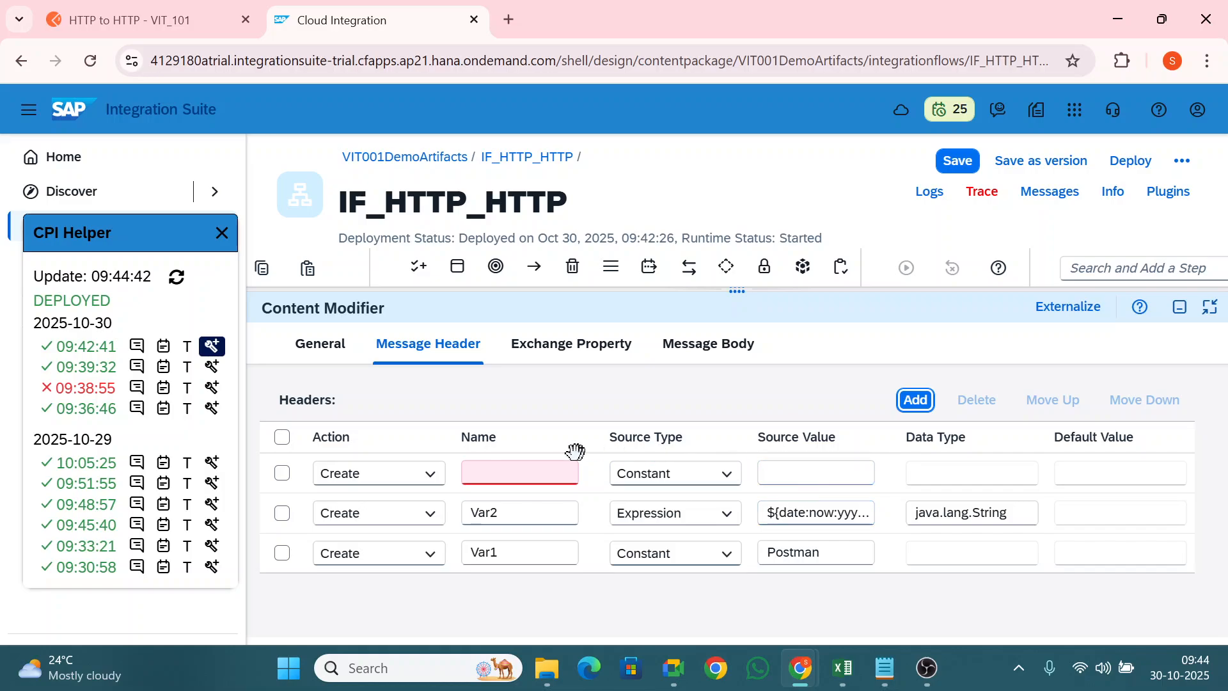
# - Copy the Postmanheader key from the Postman request headers and use it as the name of the new content modifier header
pyautogui.click(140, 9)
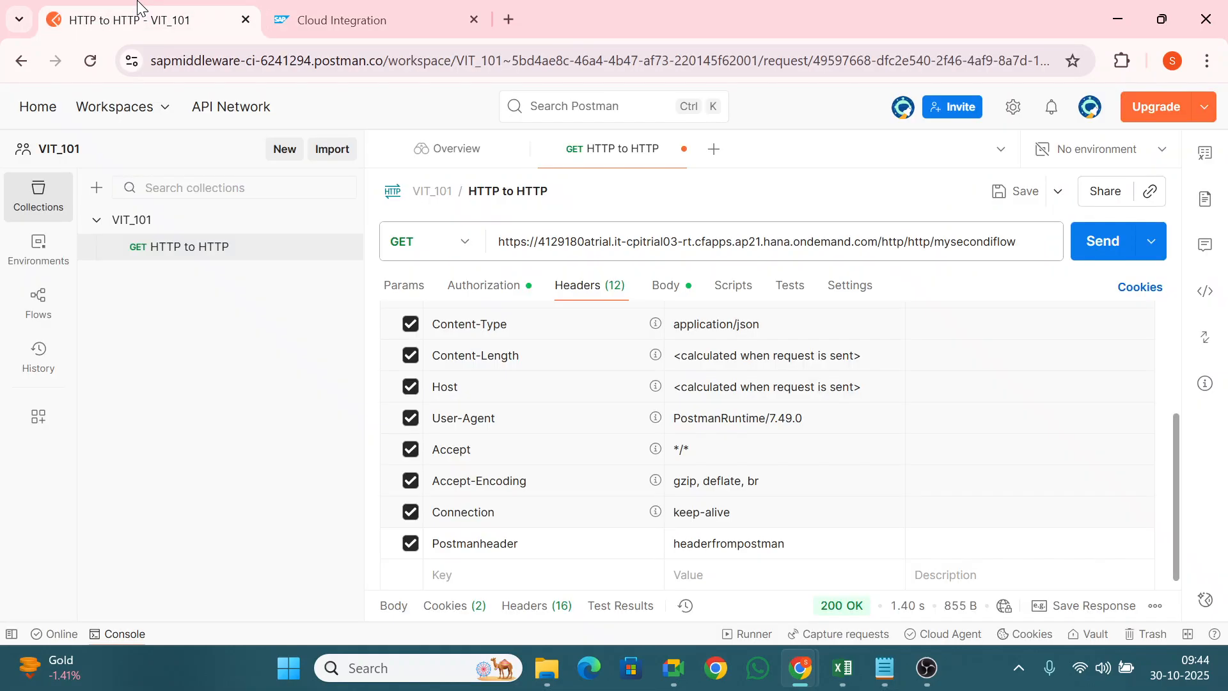
pyautogui.moveTo(526, 546); pyautogui.dragTo(392, 550)
pyautogui.hotkey('ctrl', 'c')
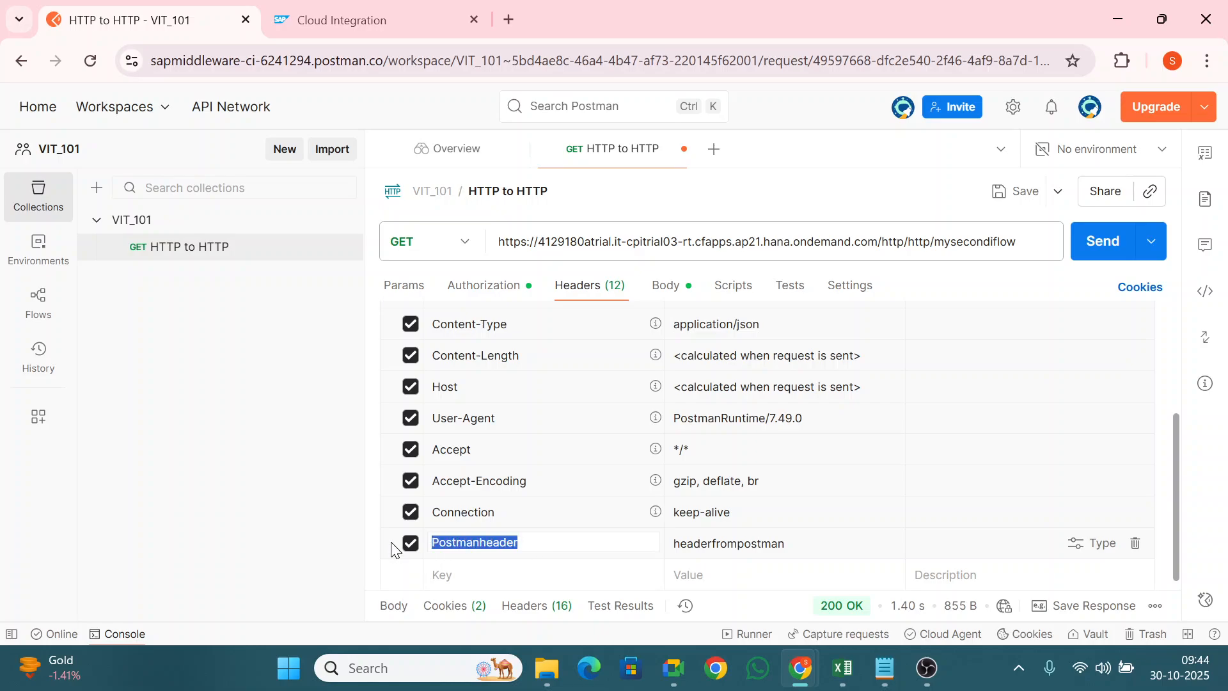
pyautogui.click(358, 20)
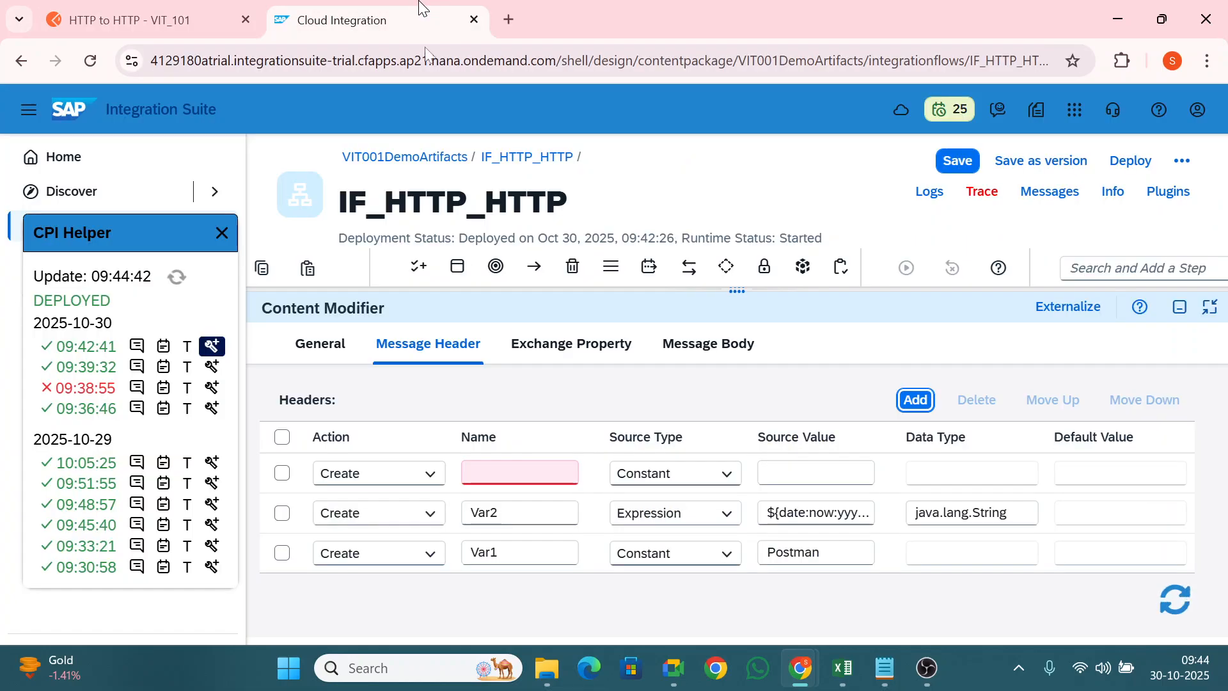
pyautogui.click(541, 474)
pyautogui.hotkey('ctrl', 'v')
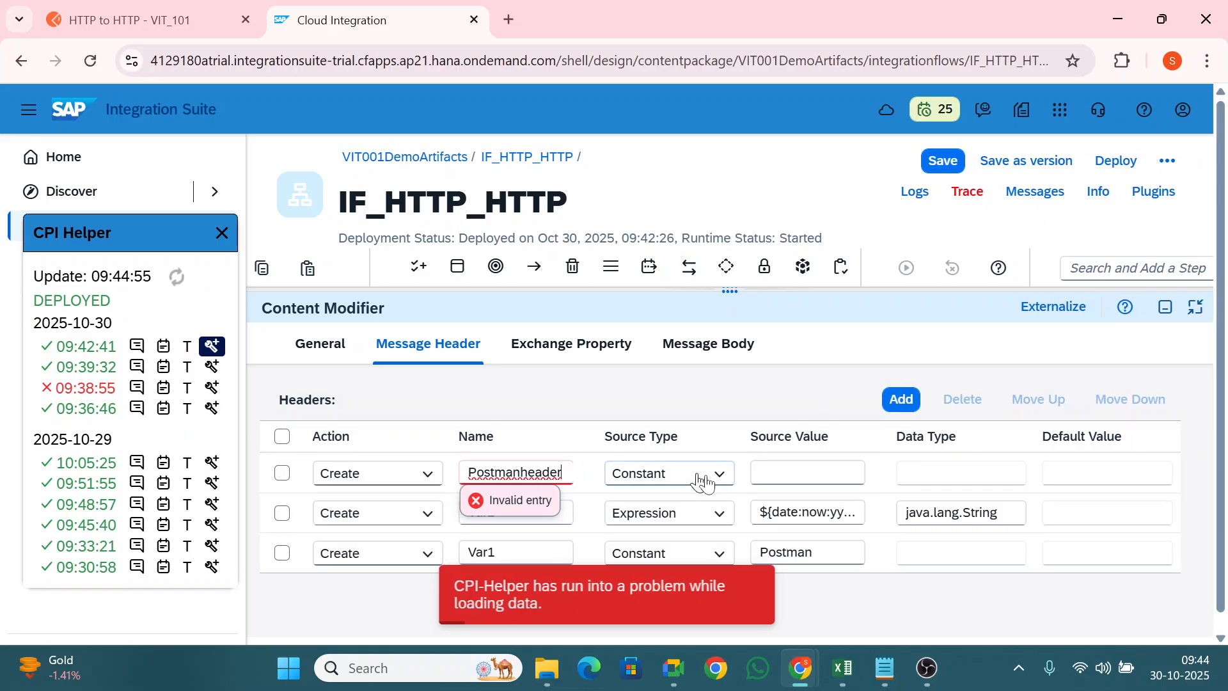
# - Set the Postmanheader entry's source type to Header and select Postmanheader as its source value
pyautogui.click(717, 481)
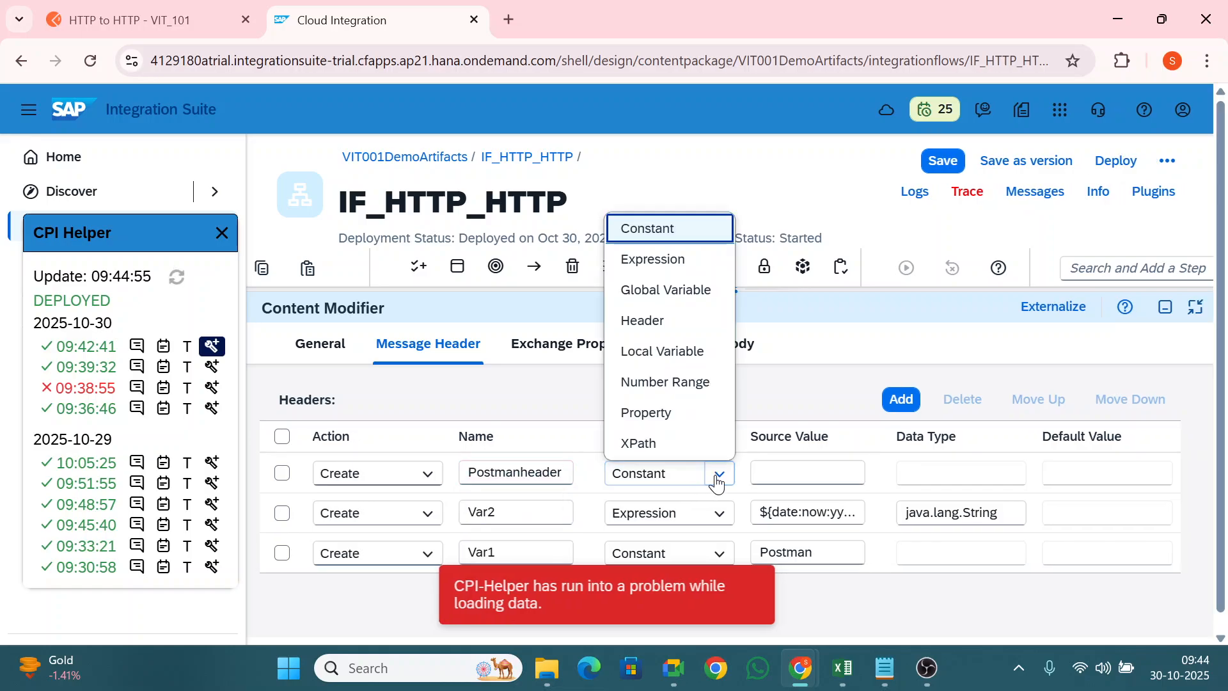
pyautogui.click(663, 321)
pyautogui.click(842, 474)
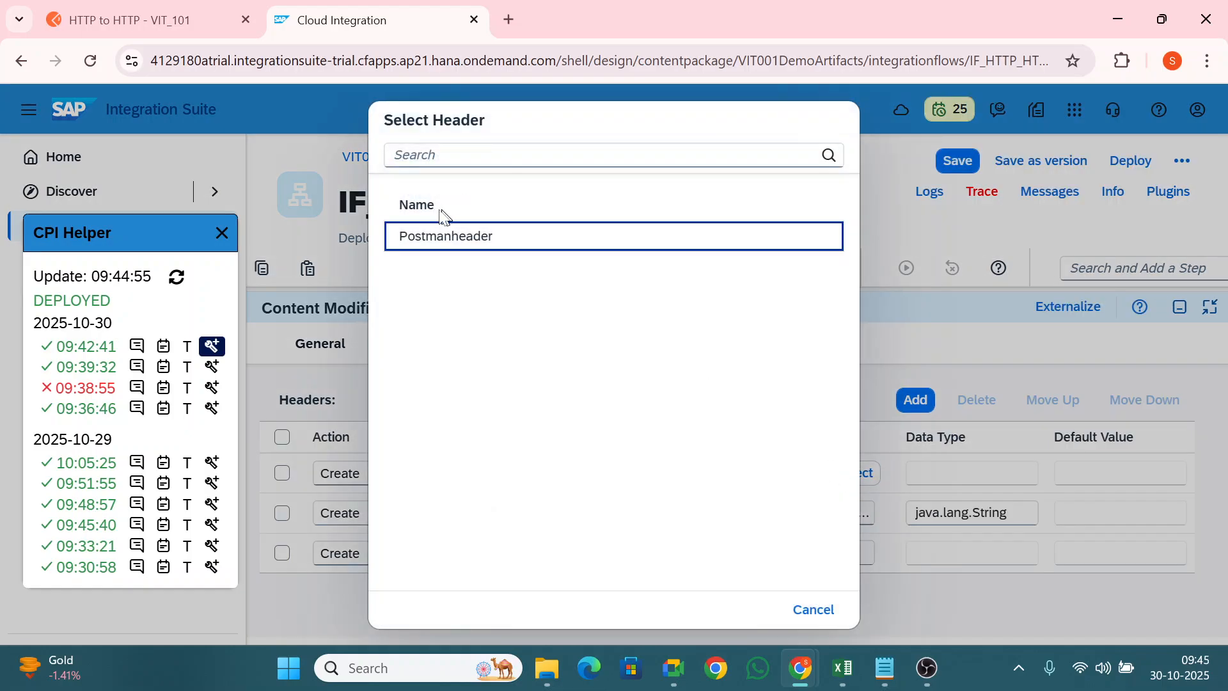
pyautogui.click(430, 247)
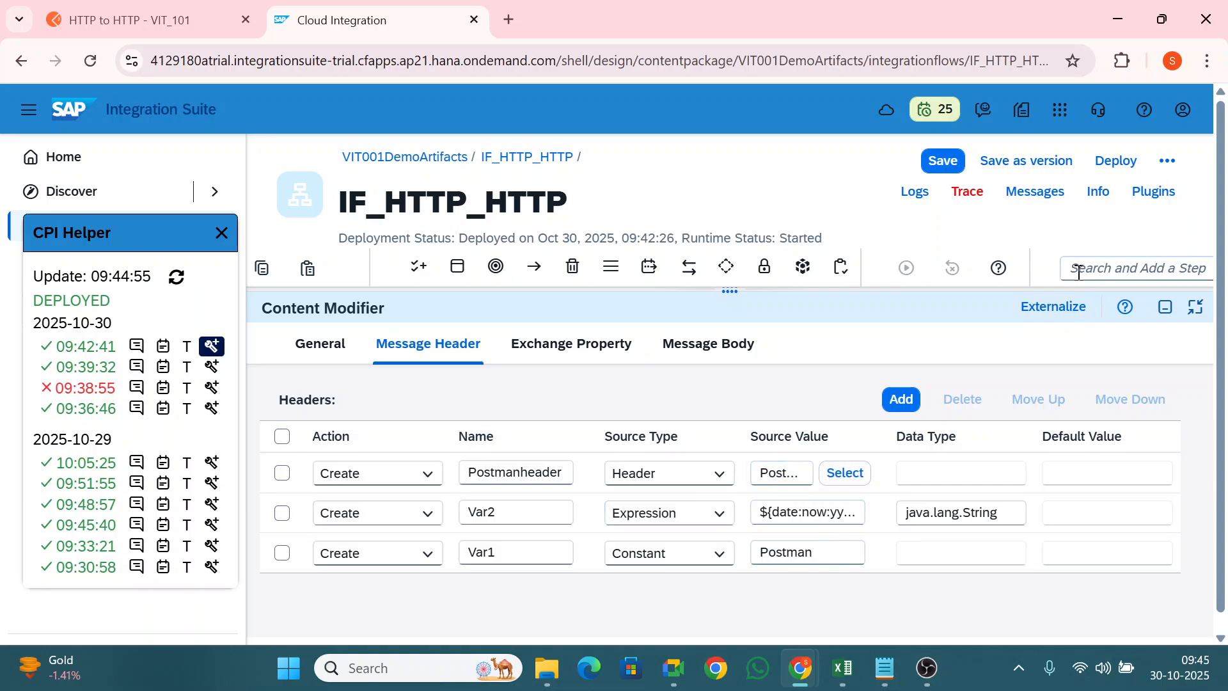
# - Save and deploy IF_HTTP_HTTP with the added Postmanheader entry
pyautogui.click(1114, 165)
pyautogui.click(714, 435)
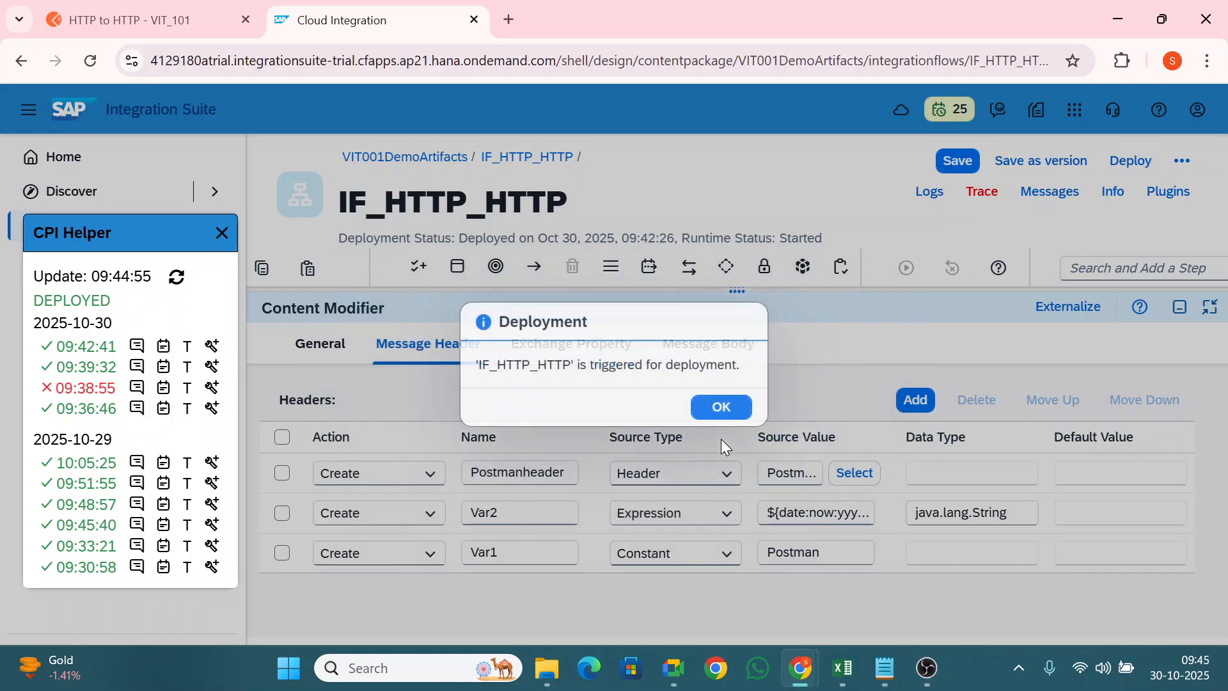
pyautogui.click(721, 408)
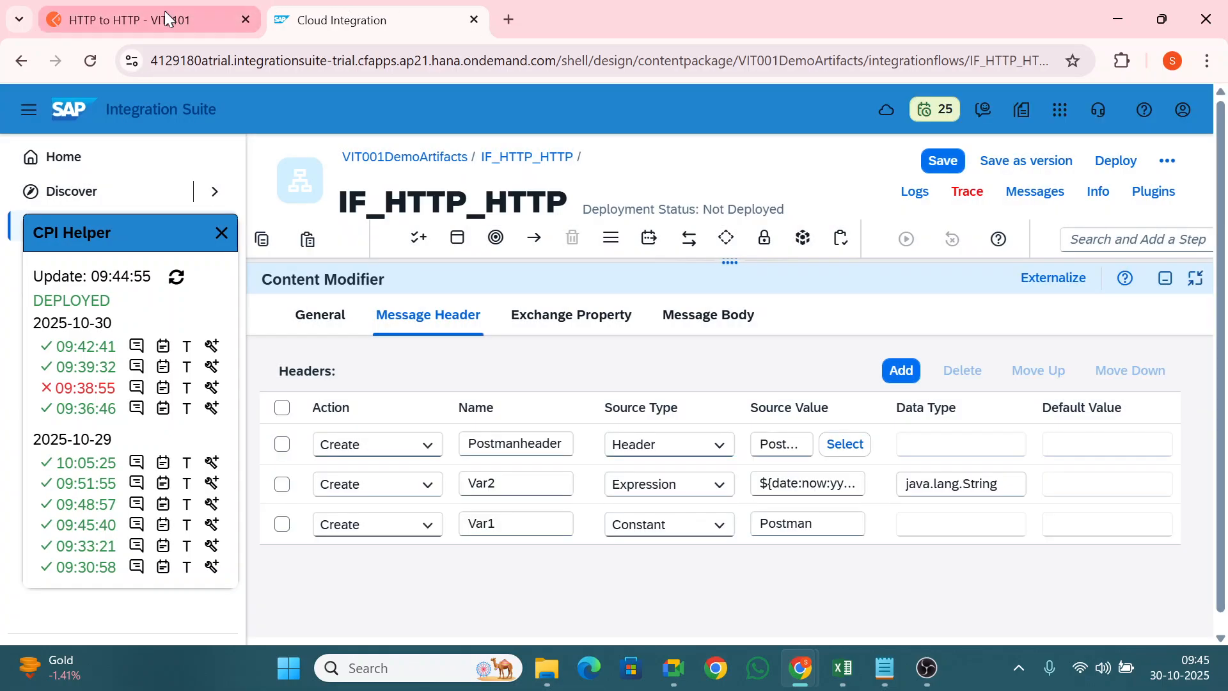
# - Review the Postmanheader value in Postman, return to Cloud Integration, and rename the new content modifier header to Postmanheadercpi
pyautogui.click(147, 20)
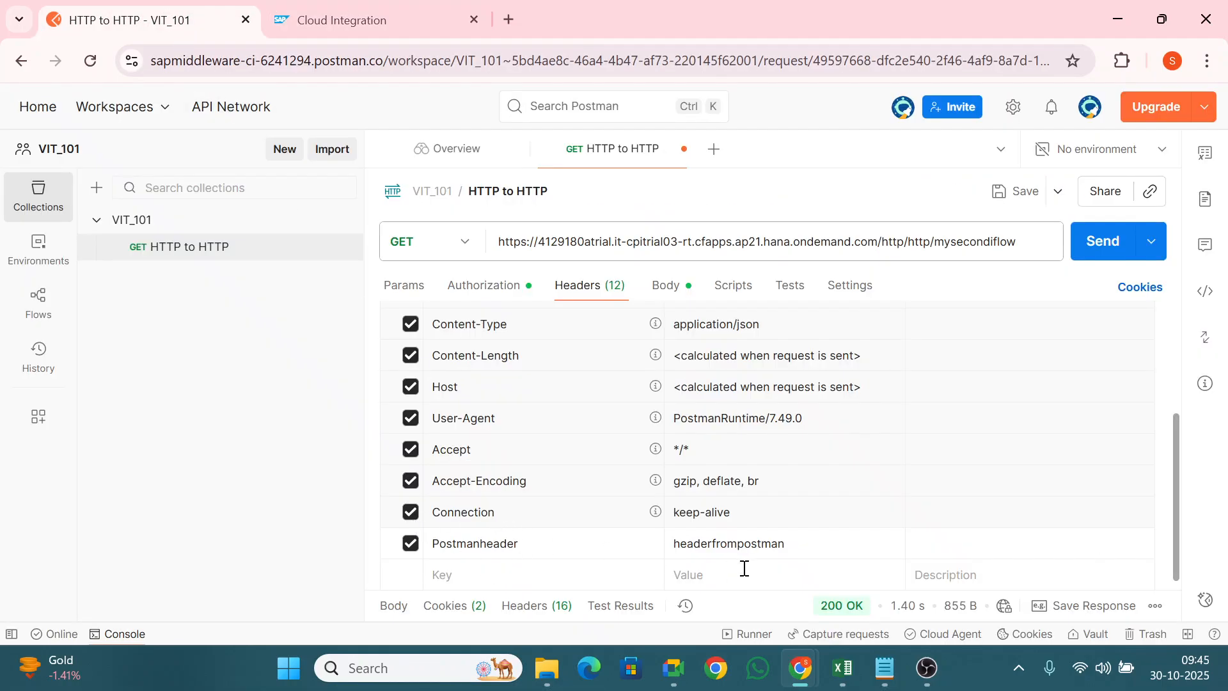
pyautogui.click(790, 541)
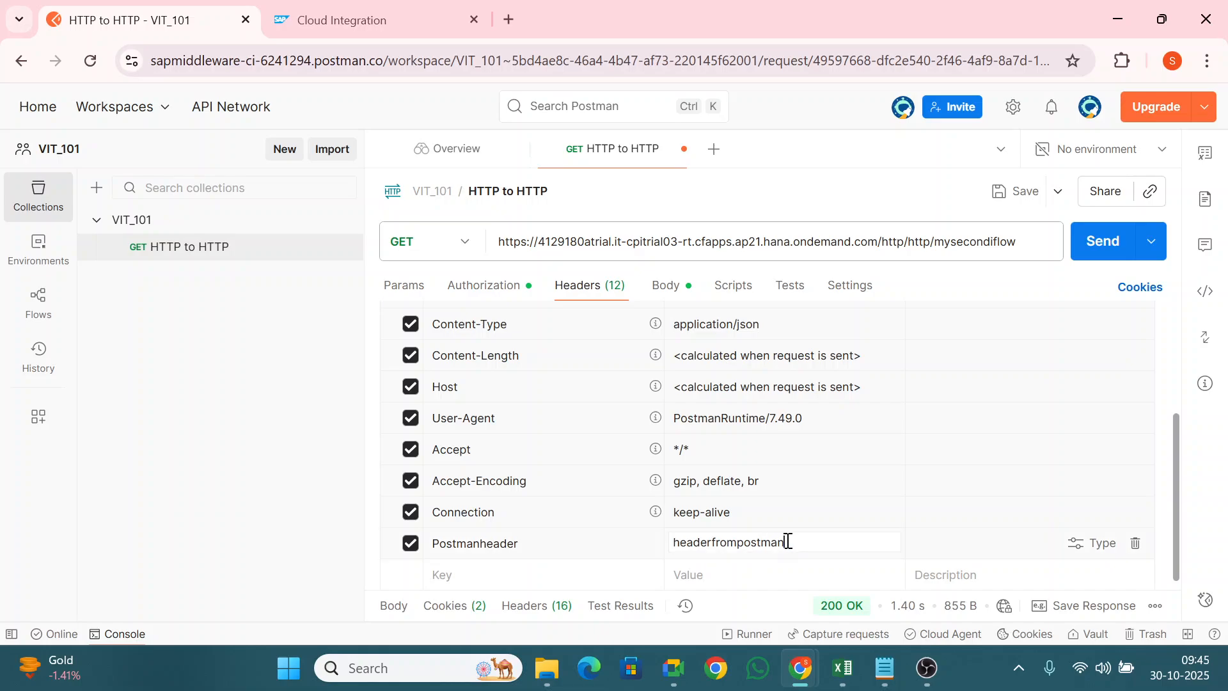
pyautogui.click(353, 8)
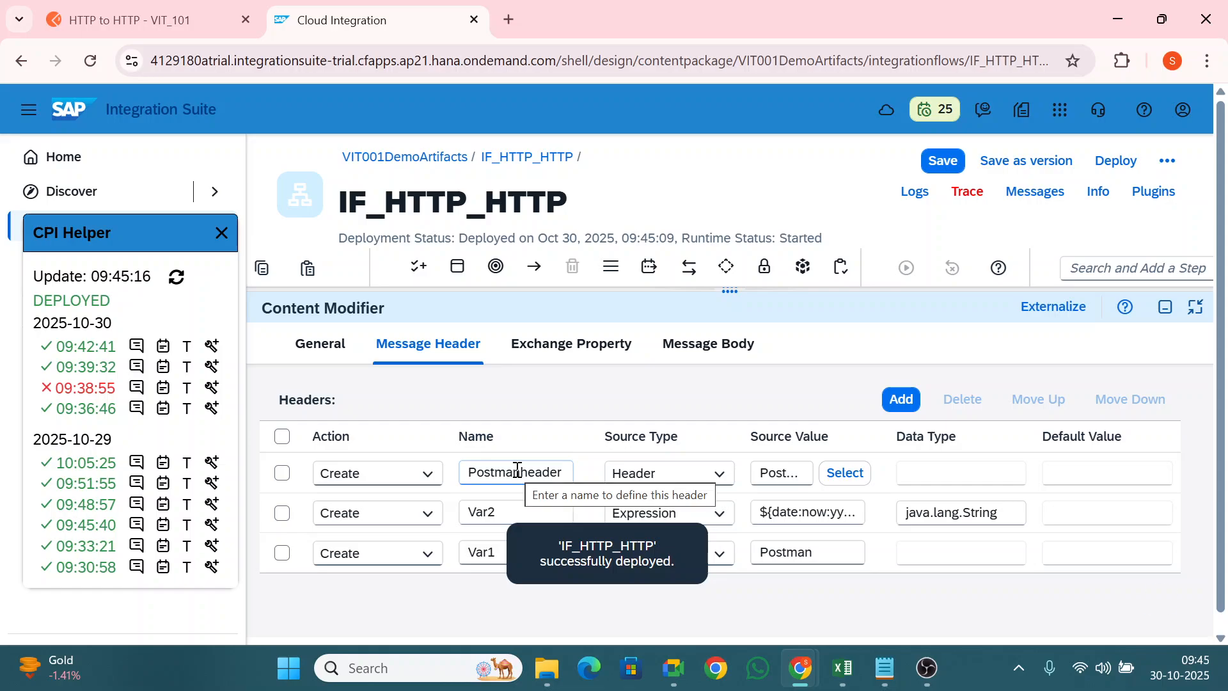
pyautogui.click(563, 472)
pyautogui.write('cpi')
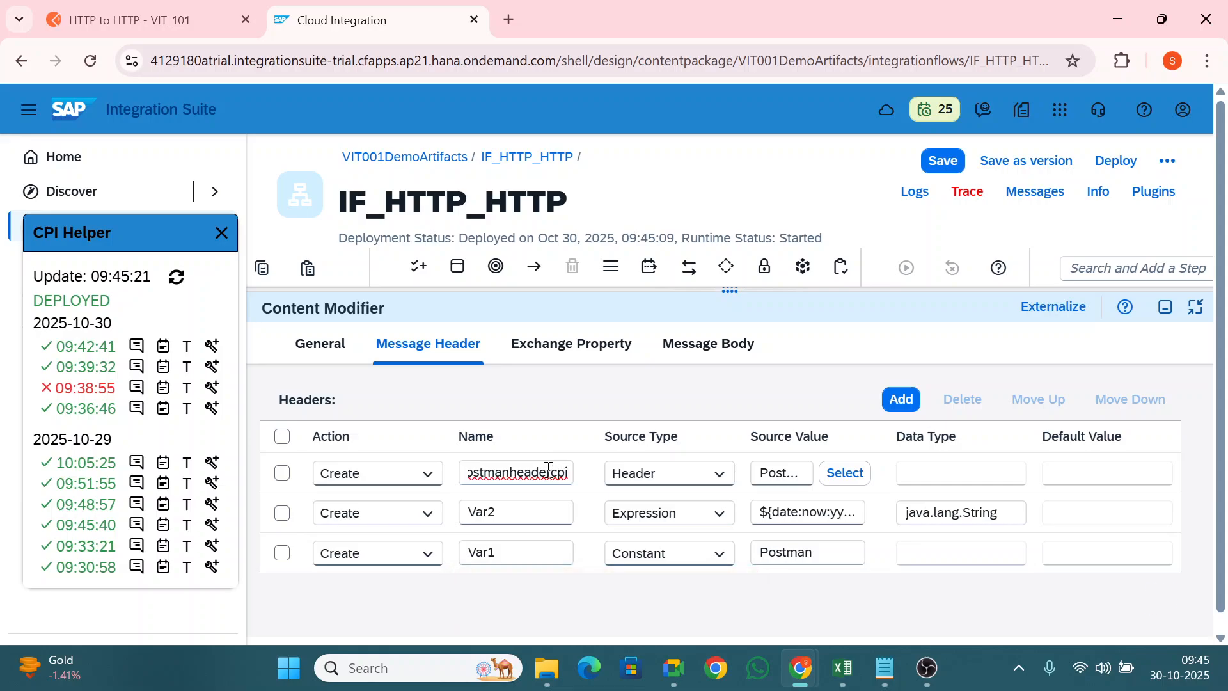
pyautogui.moveTo(549, 472); pyautogui.dragTo(571, 468)
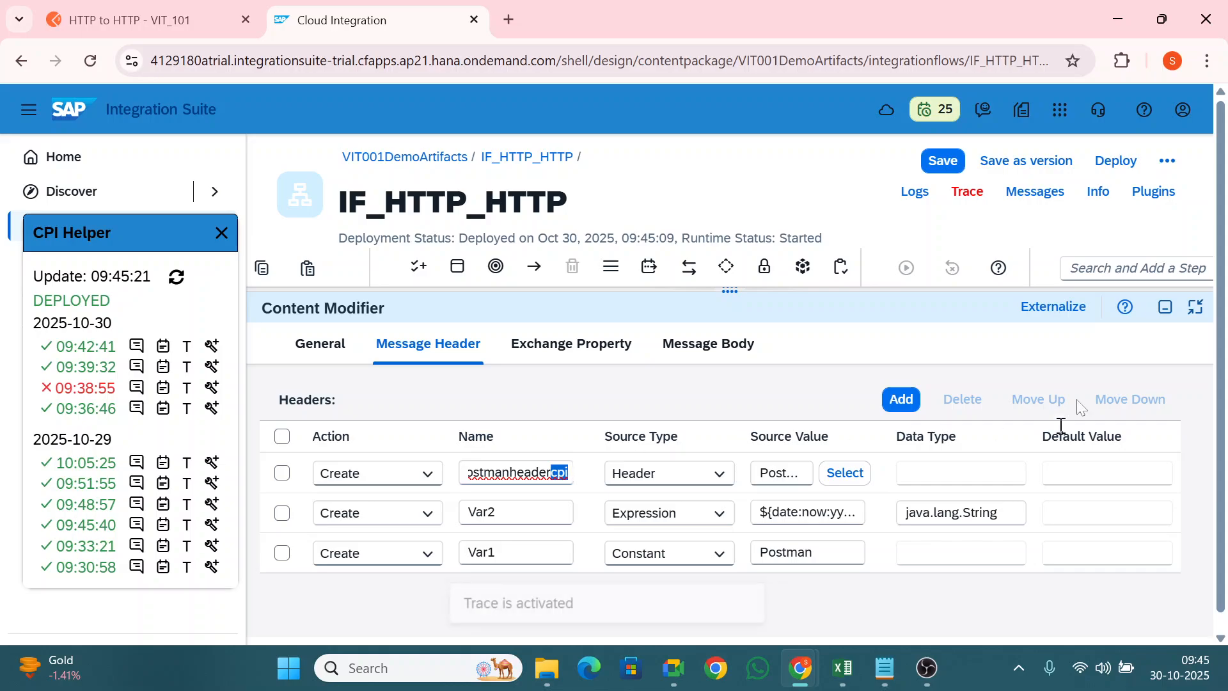
# - Save and deploy IF_HTTP_HTTP with the renamed header on the Cloud Integration runtime profile
pyautogui.click(1116, 160)
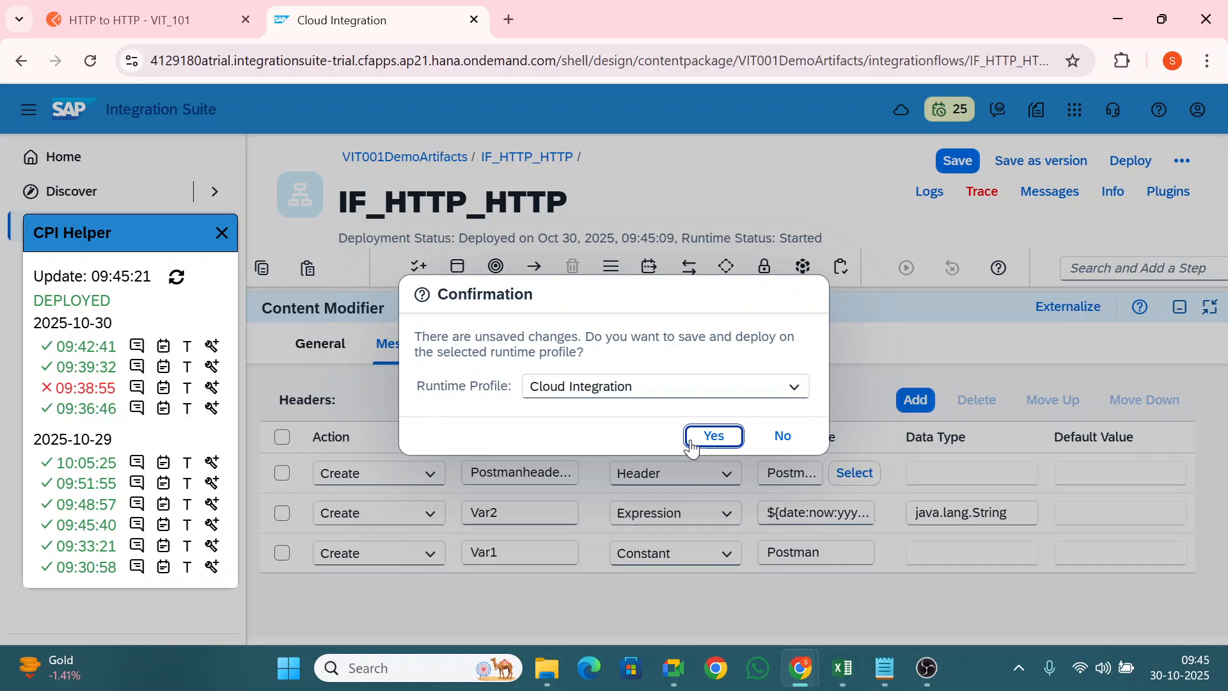
pyautogui.click(710, 435)
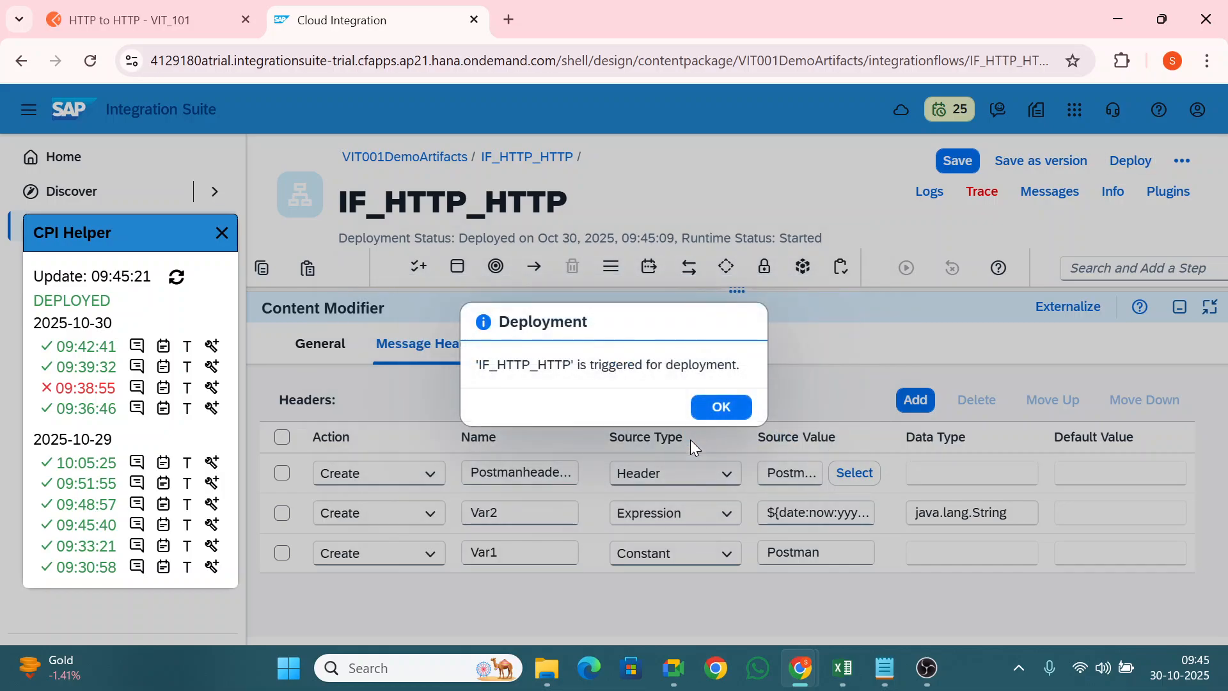
pyautogui.click(717, 405)
# - Add the line ${header.Postmanheadercpi} below the From Var1 line in the CM_CaptureBody message body
pyautogui.click(690, 314)
pyautogui.scroll(-1, 1225, 338)
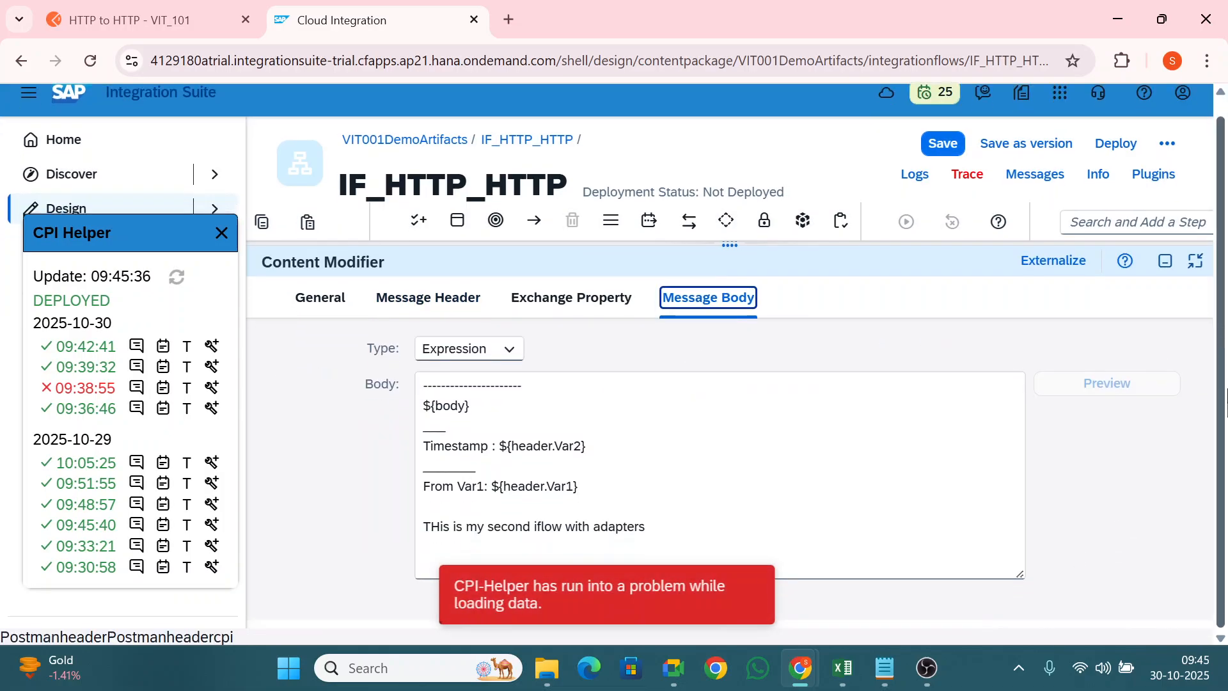
pyautogui.click(470, 496)
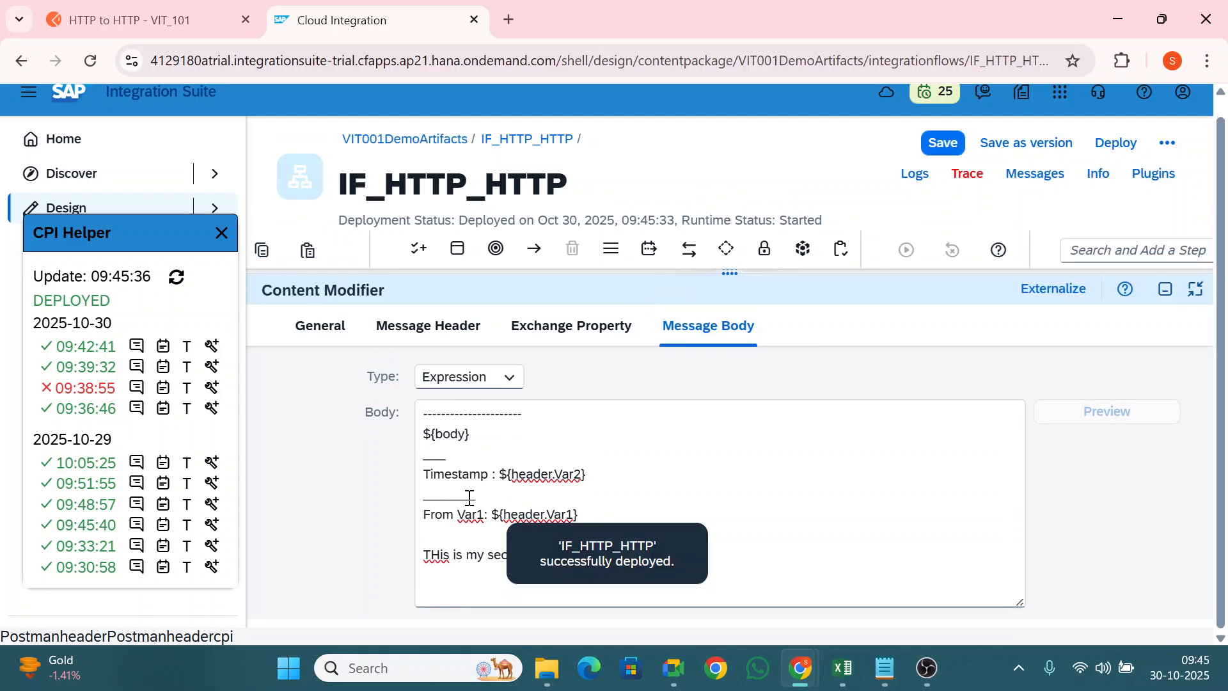
pyautogui.write('${}')
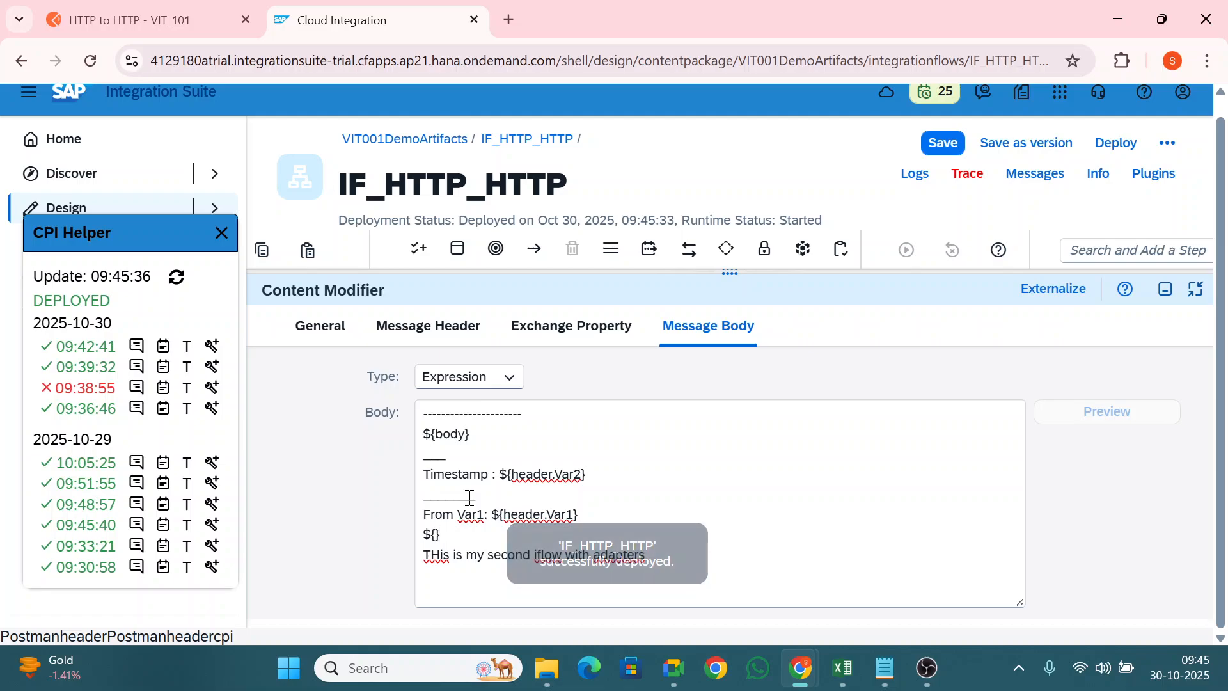
pyautogui.write('header.')
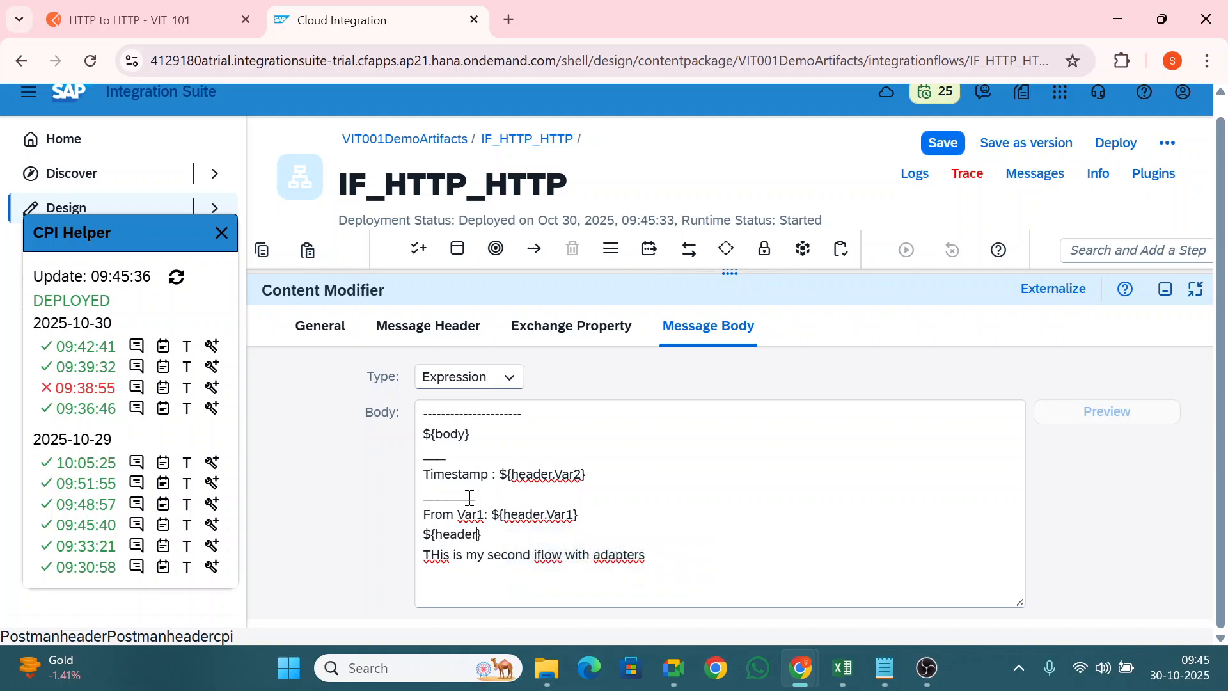
pyautogui.click(447, 326)
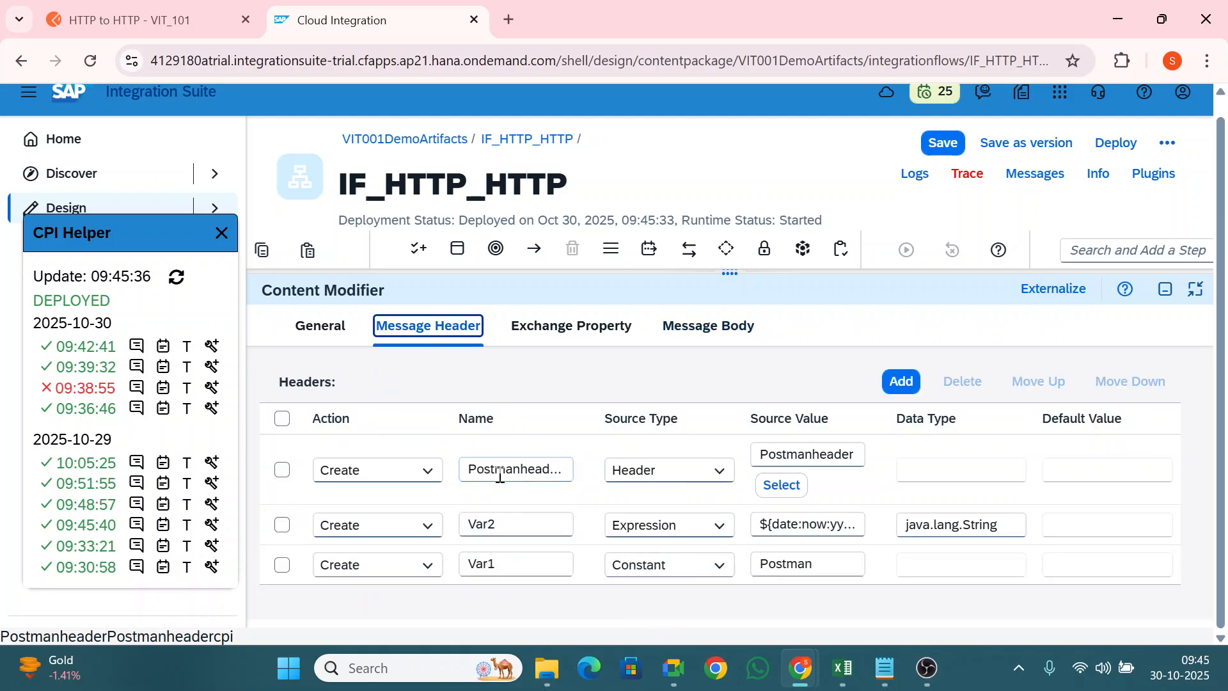
pyautogui.moveTo(474, 471); pyautogui.dragTo(591, 461)
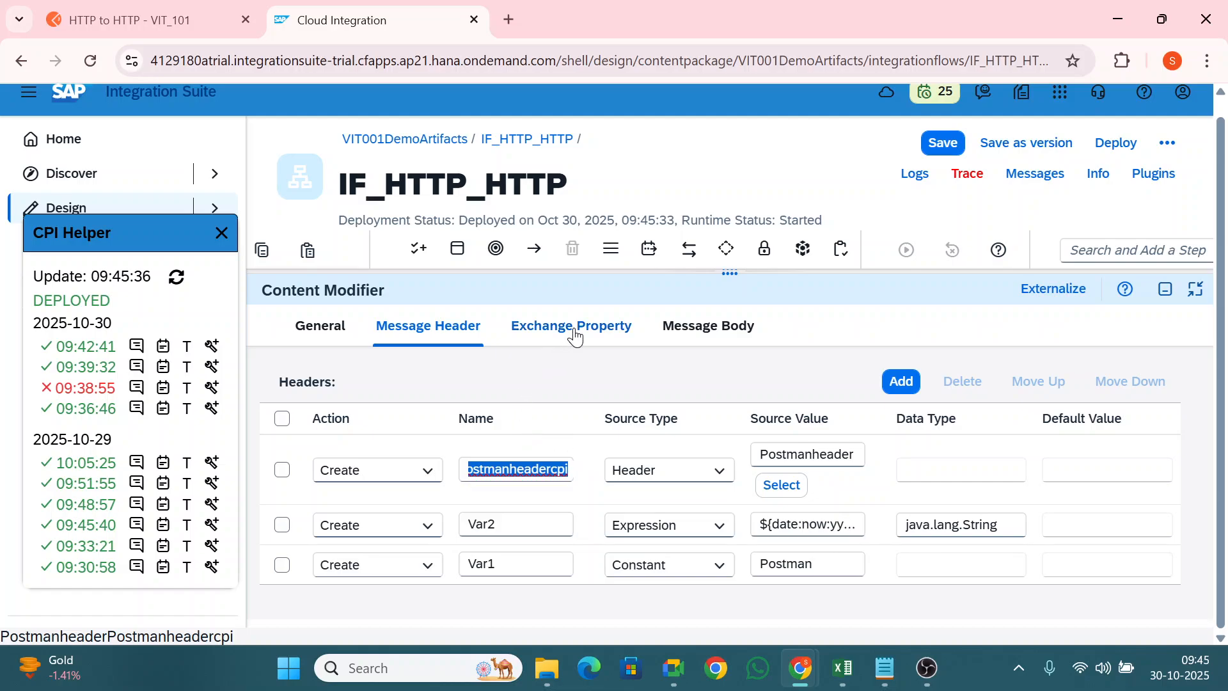
pyautogui.click(679, 325)
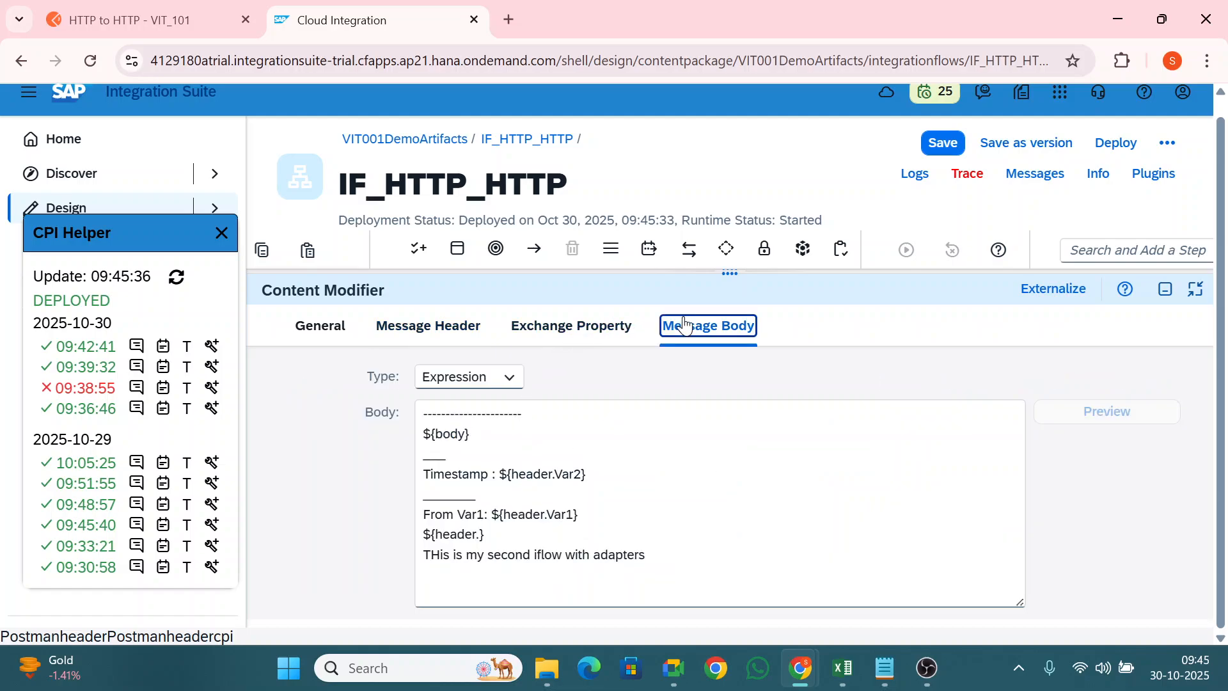
pyautogui.click(479, 533)
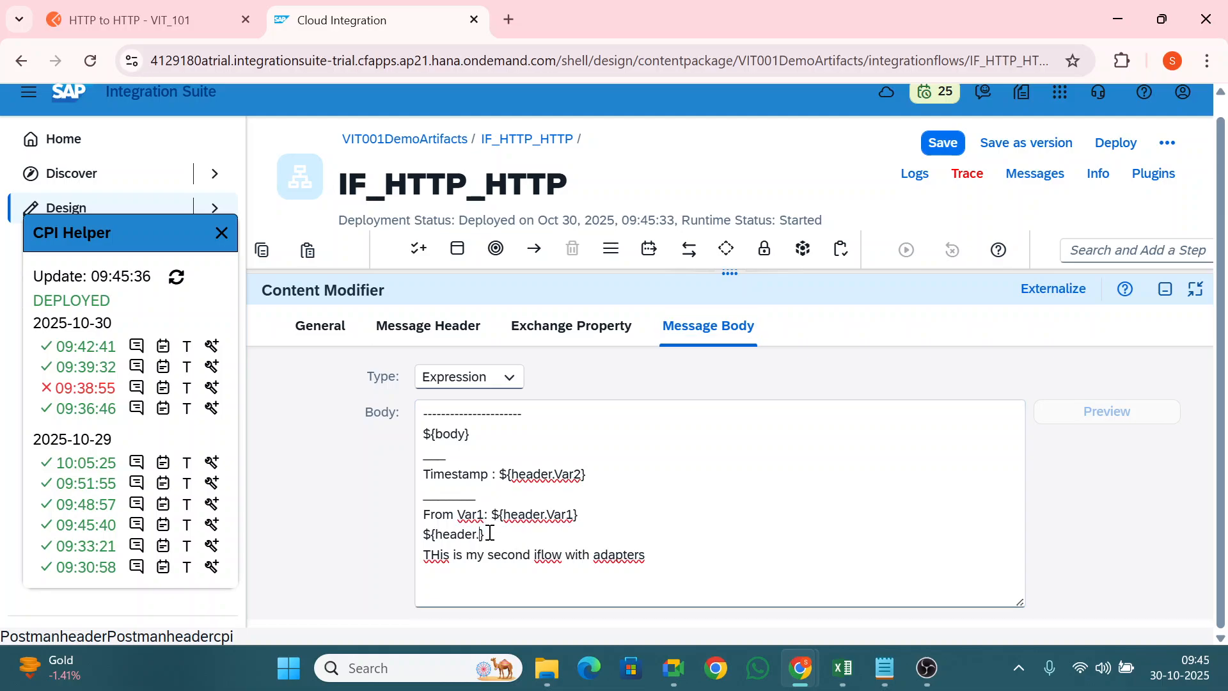
pyautogui.write('Postmanheadercpi')
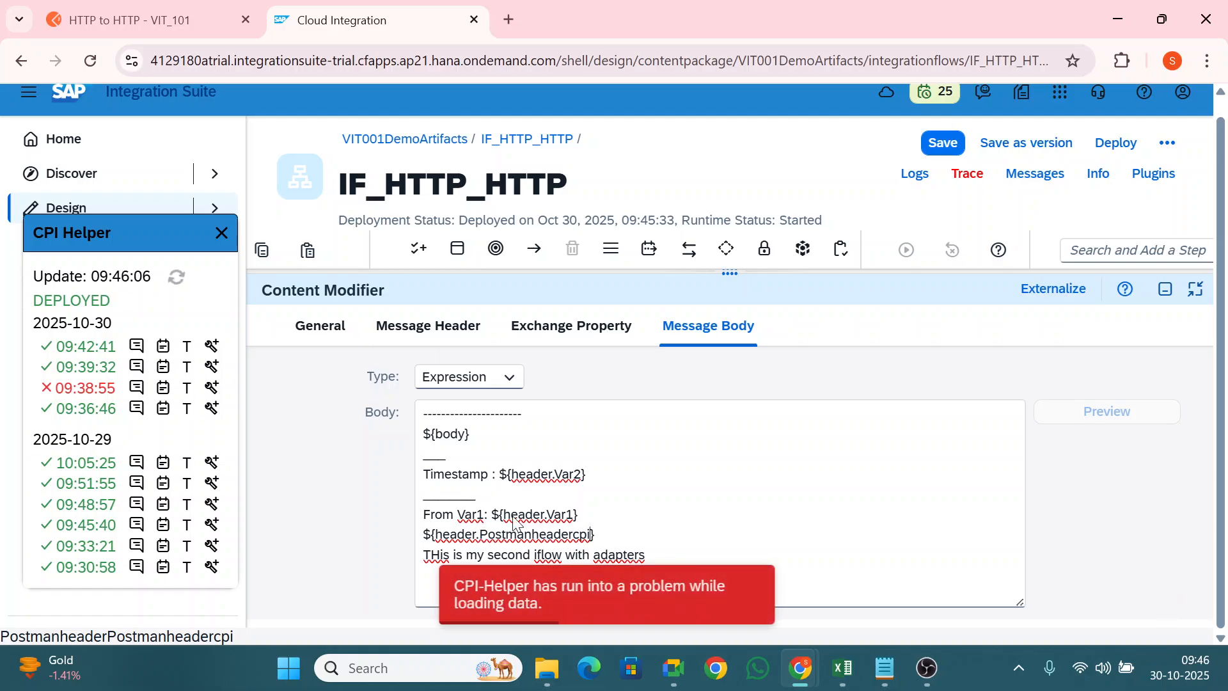
# - Save and deploy IF_HTTP_HTTP with the updated message body expression
pyautogui.click(1116, 142)
pyautogui.click(727, 430)
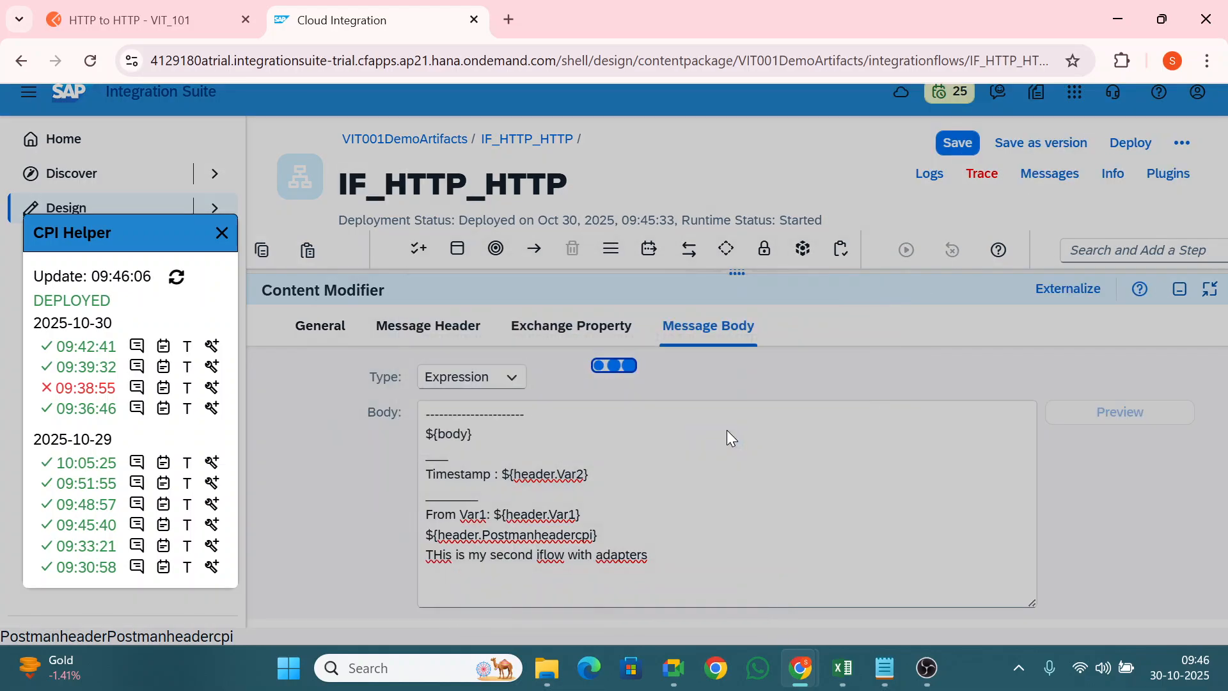
pyautogui.click(735, 407)
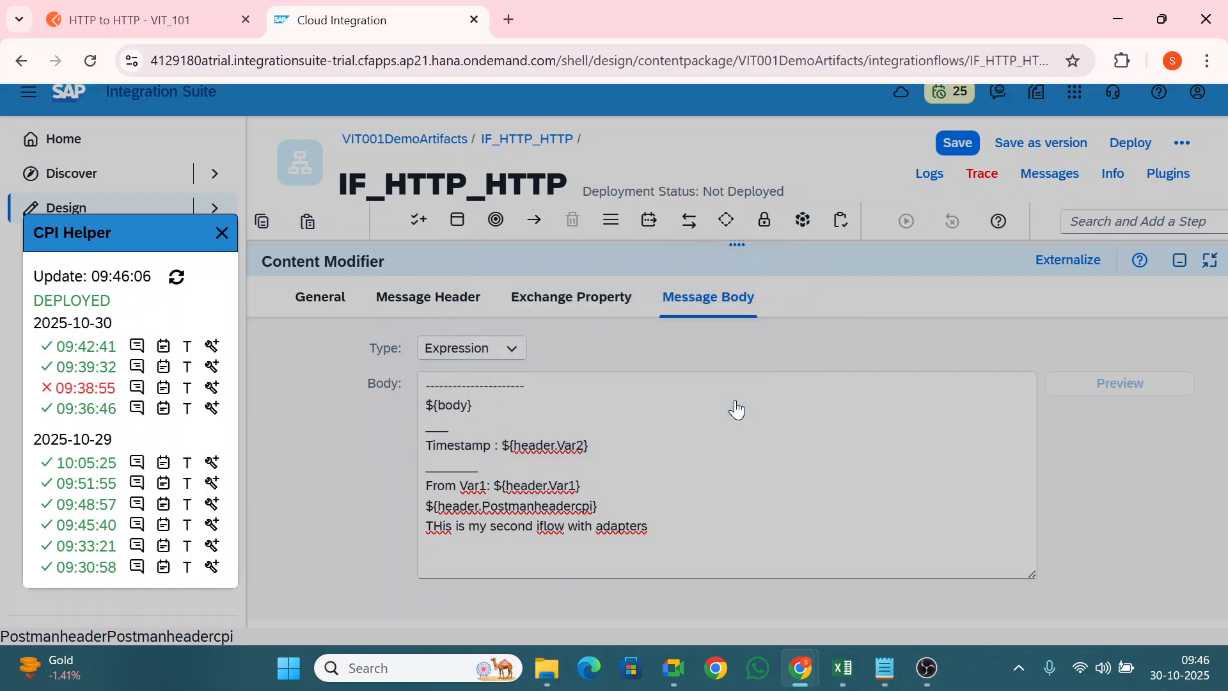
# - Switch to Postman, send the HTTP to HTTP request, and check the response headers for postmanheader and postmanheadercpi
pyautogui.click(134, 19)
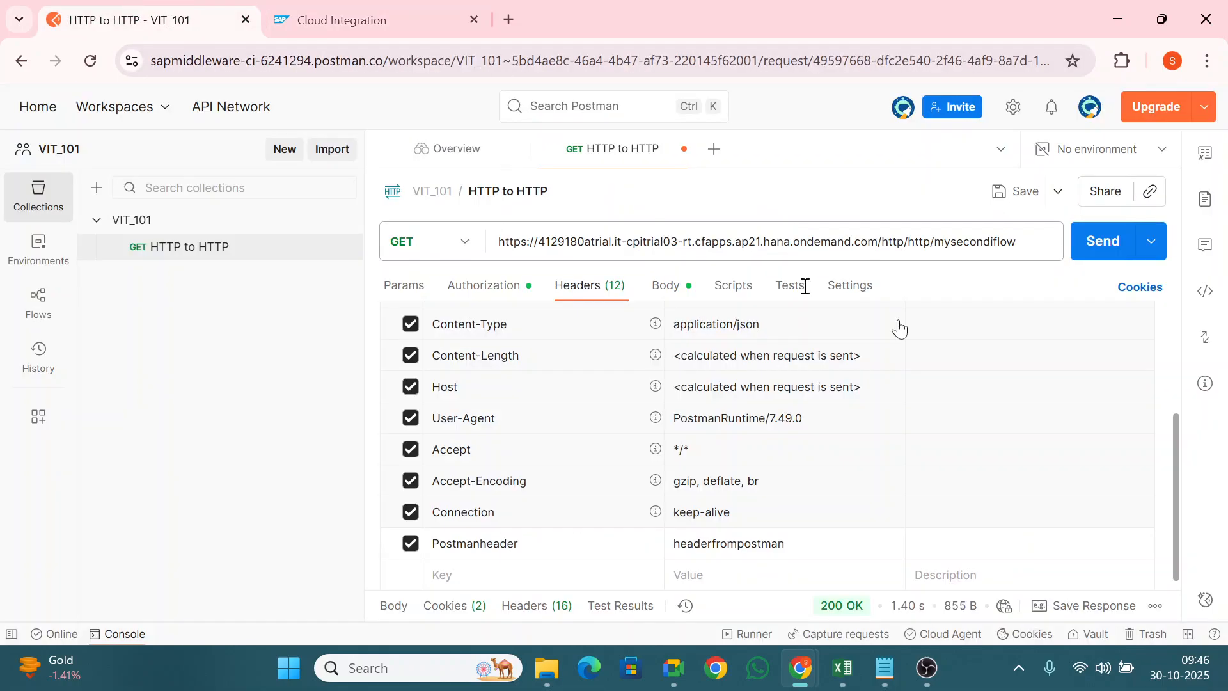
pyautogui.click(1086, 248)
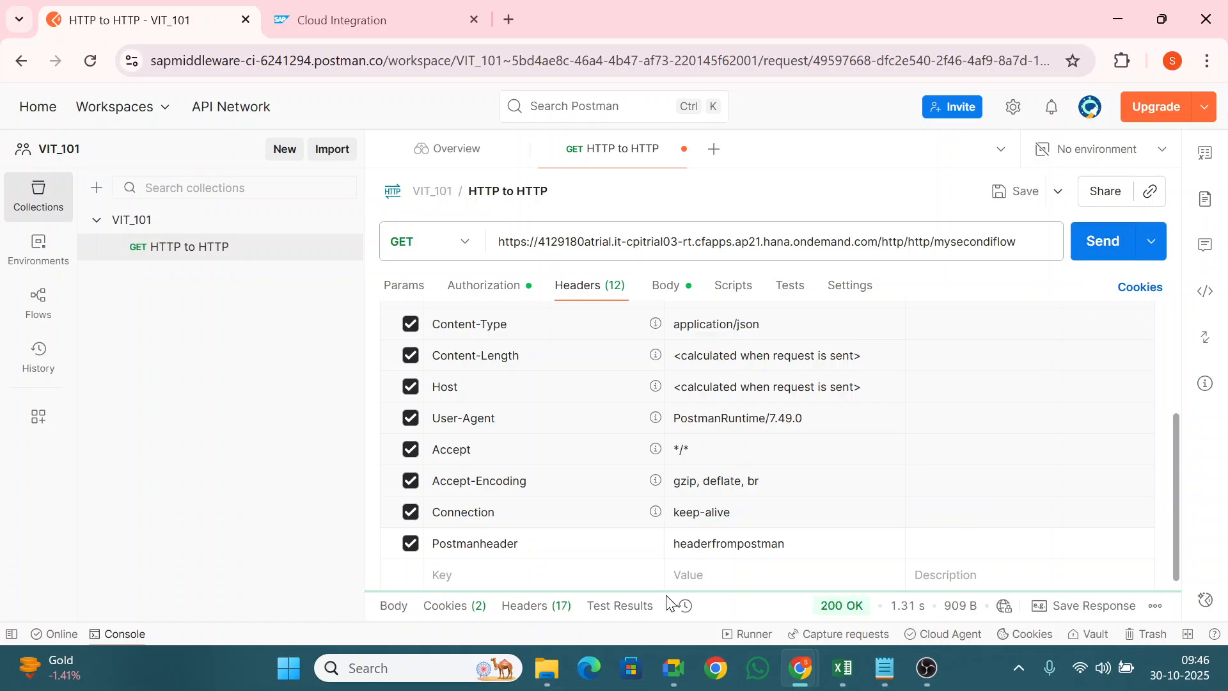
pyautogui.moveTo(698, 592); pyautogui.dragTo(704, 388)
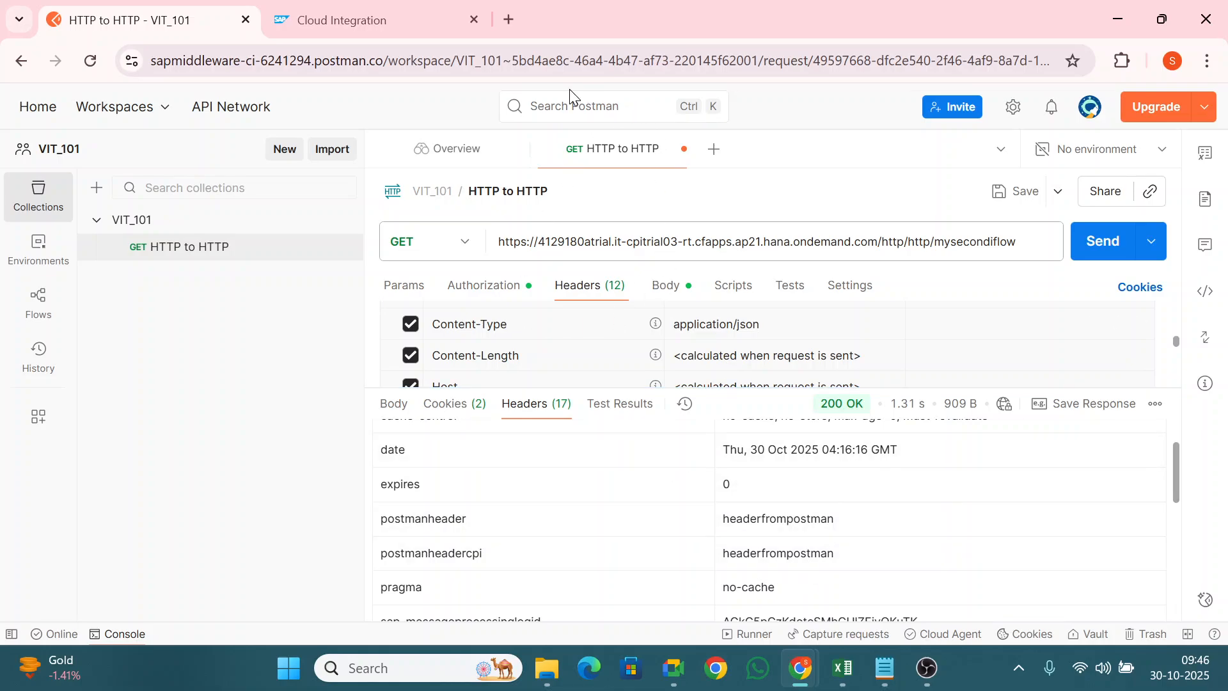
# - Switch to Cloud Integration, activate inline debugging for the latest run, and examine the message body before the End step for the Postmanheadercpi value
pyautogui.click(320, 8)
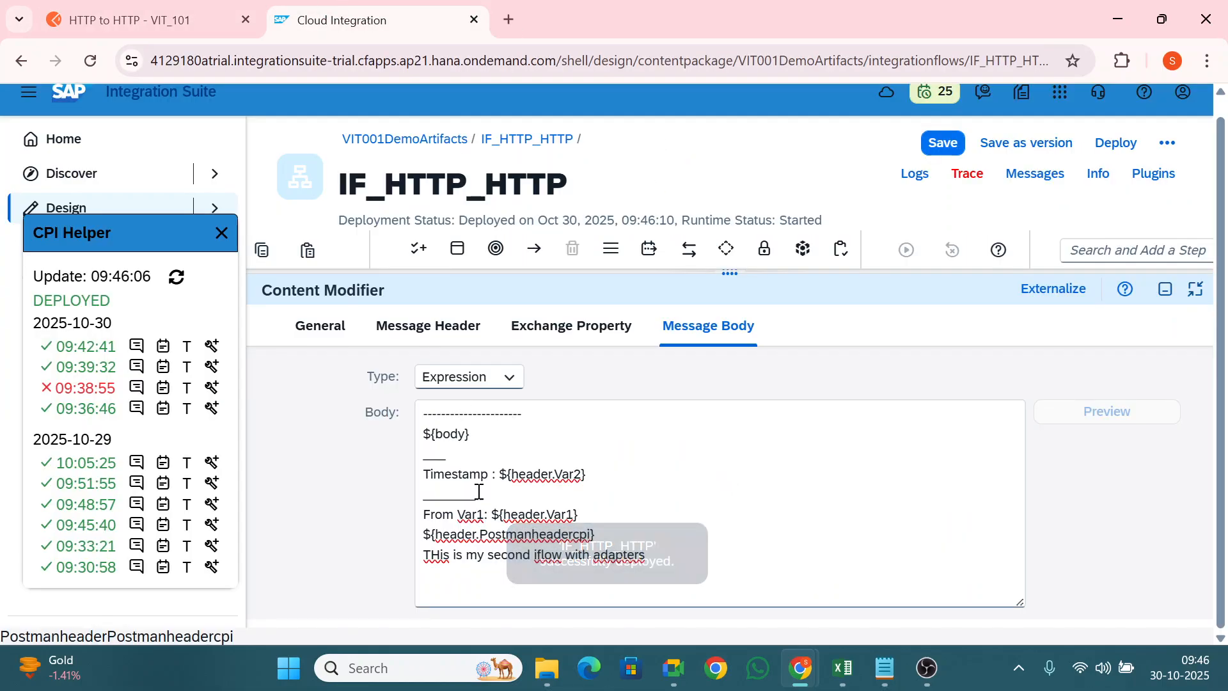
pyautogui.click(212, 346)
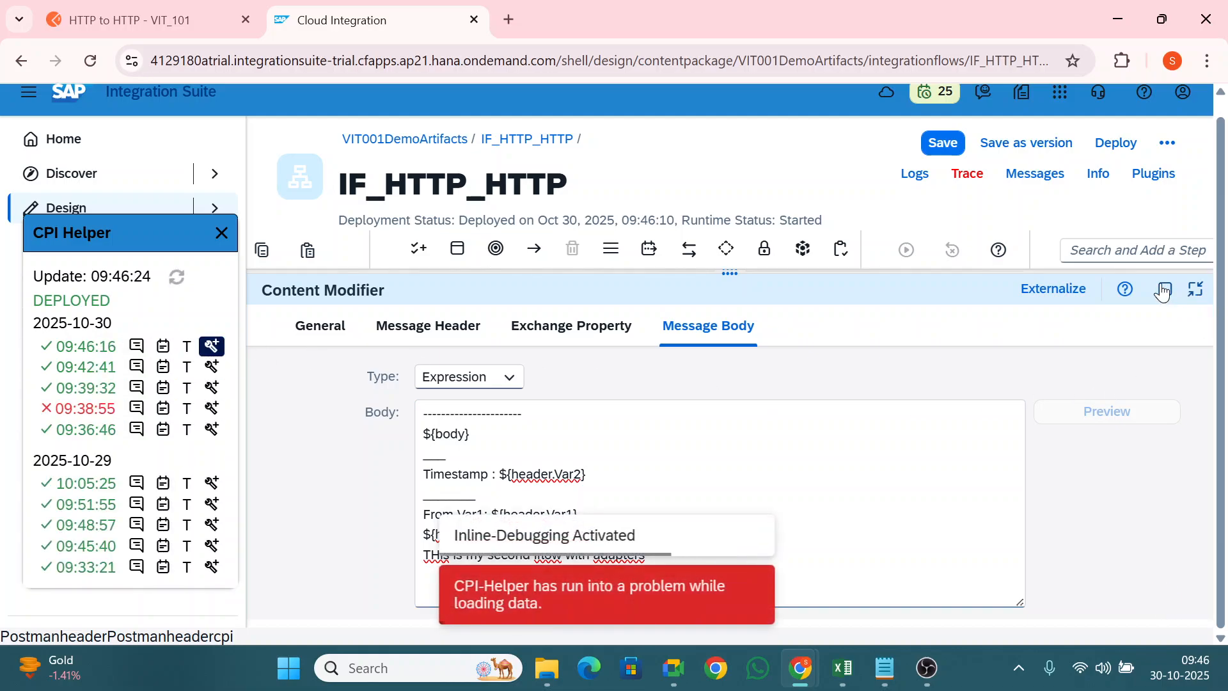
pyautogui.click(1165, 289)
pyautogui.click(935, 422)
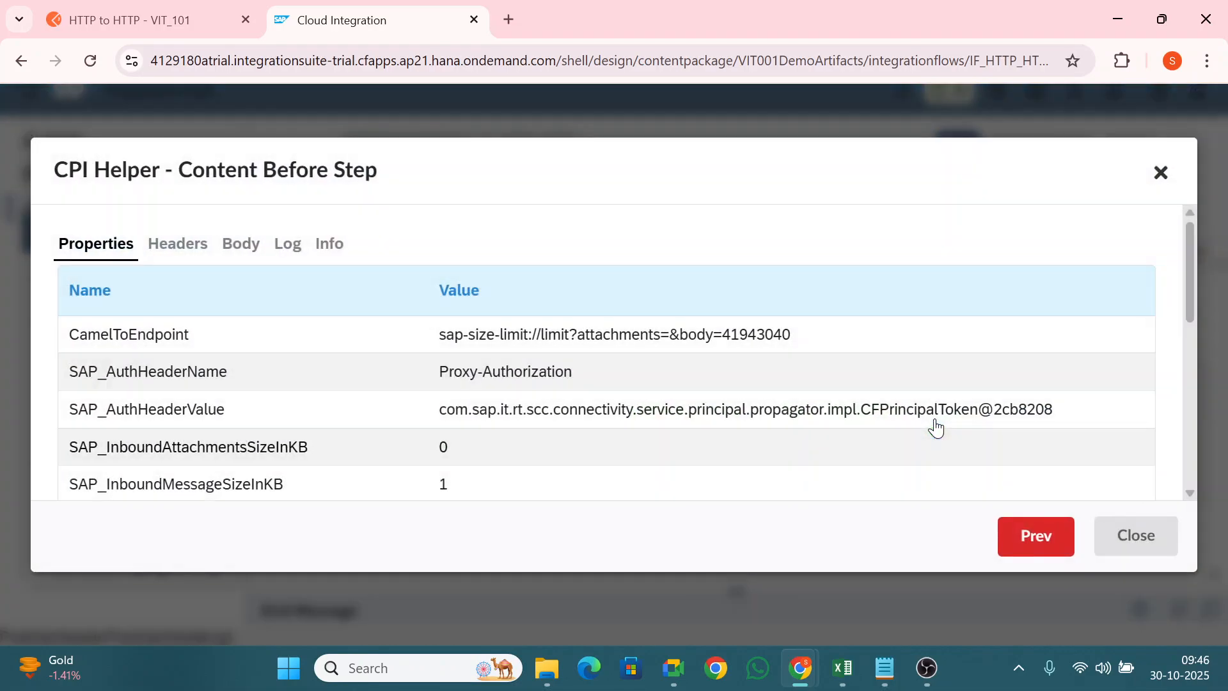
pyautogui.click(256, 252)
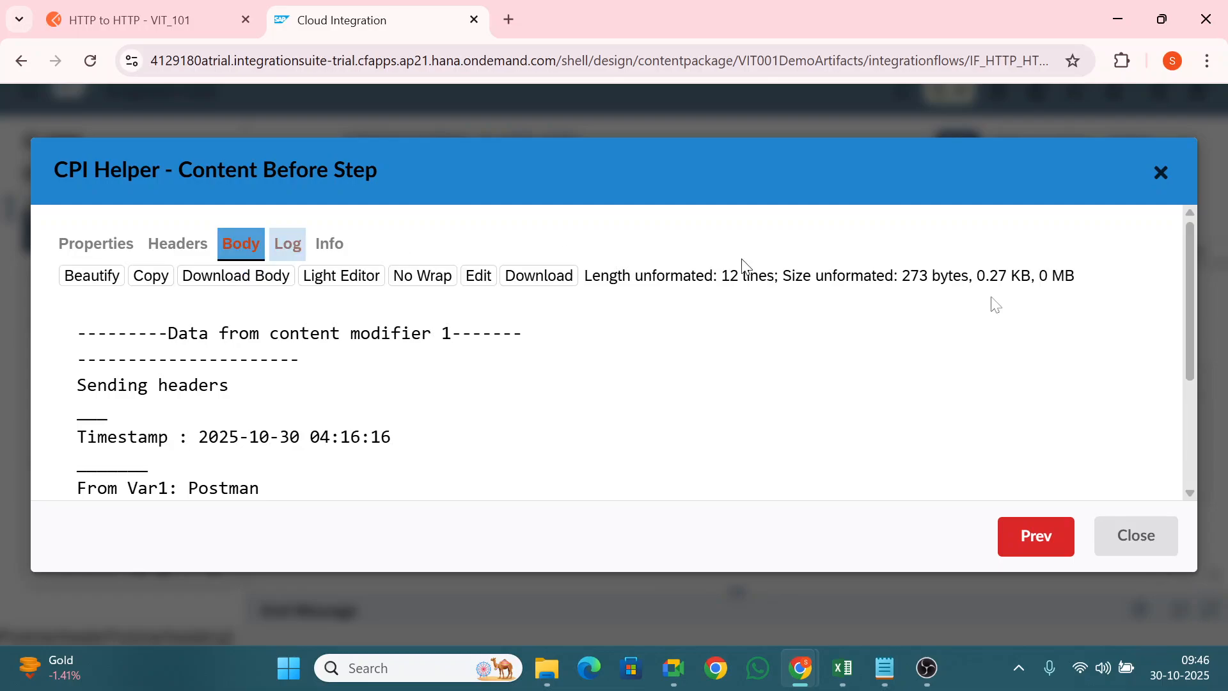
pyautogui.moveTo(1192, 302); pyautogui.dragTo(1191, 417)
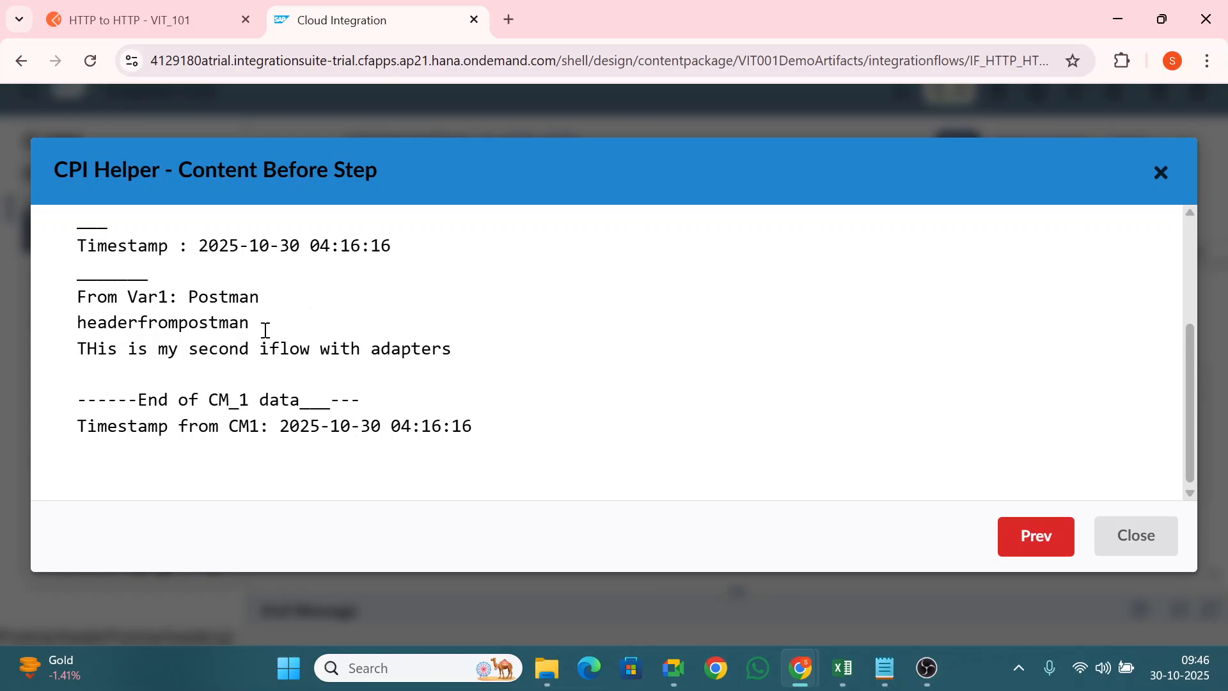
pyautogui.moveTo(243, 323); pyautogui.dragTo(74, 329)
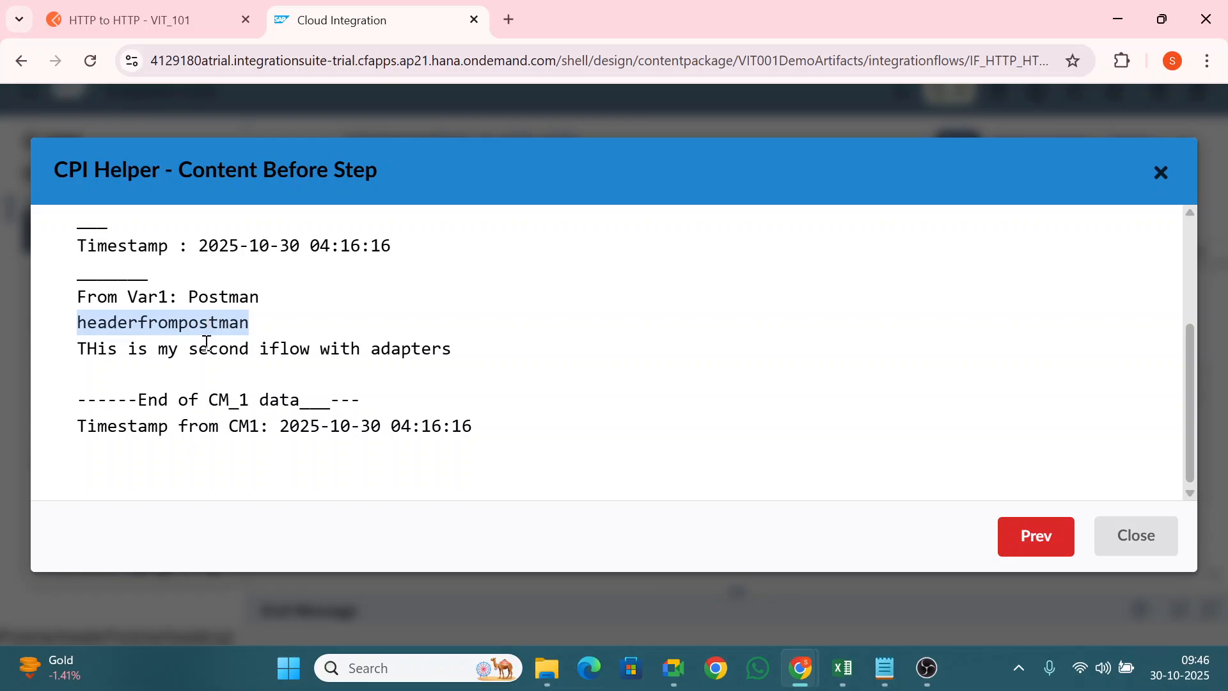
pyautogui.click(269, 324)
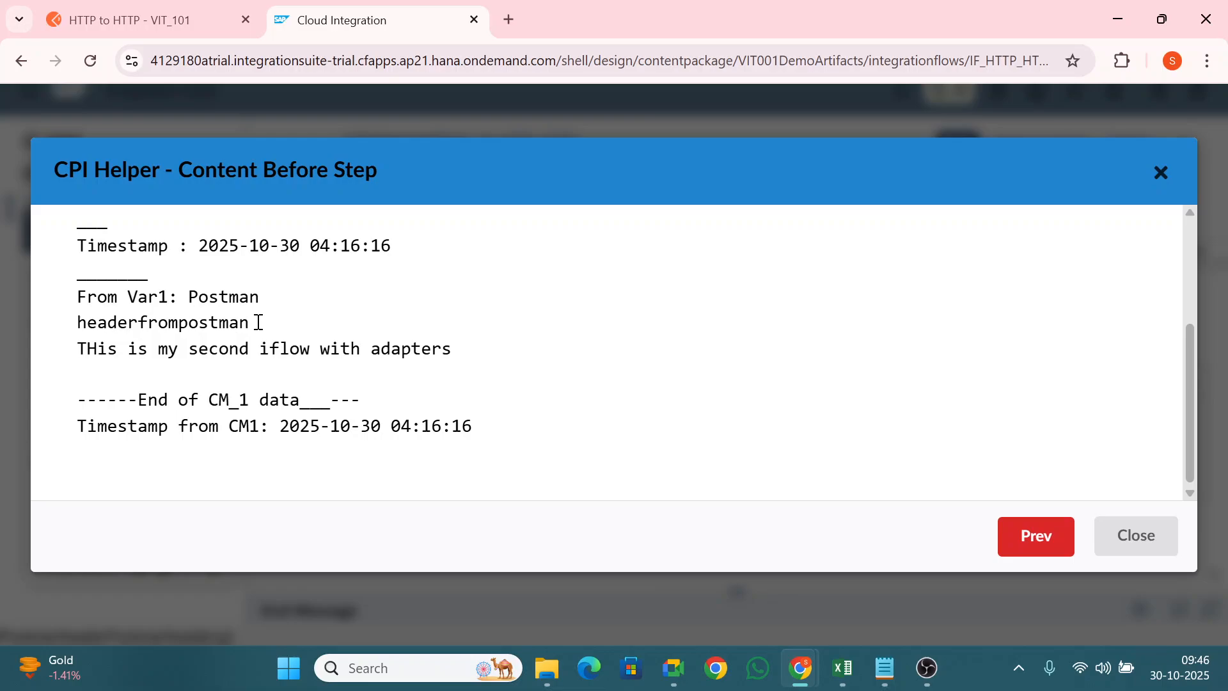
pyautogui.moveTo(74, 317); pyautogui.dragTo(256, 322)
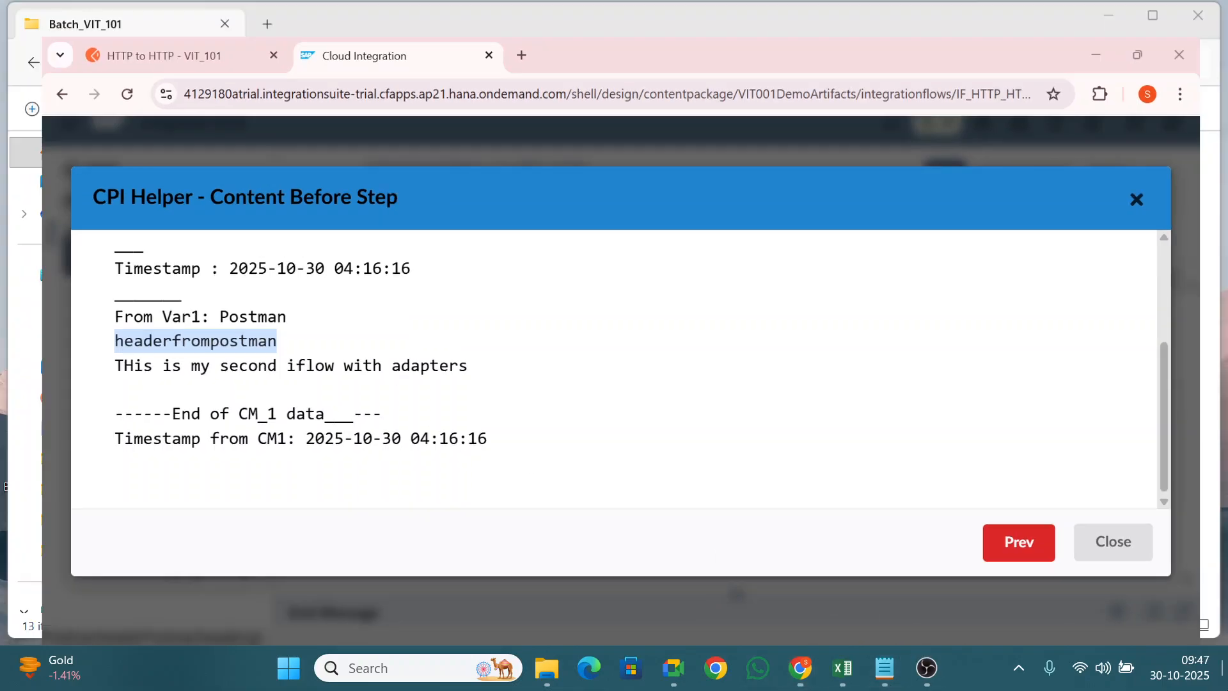
# - Open the SAP BTP-CPI-Intro presentation from the desktop in PowerPoint and show slide 25, the high level message flow of SAP CPI
pyautogui.click(1224, 669)
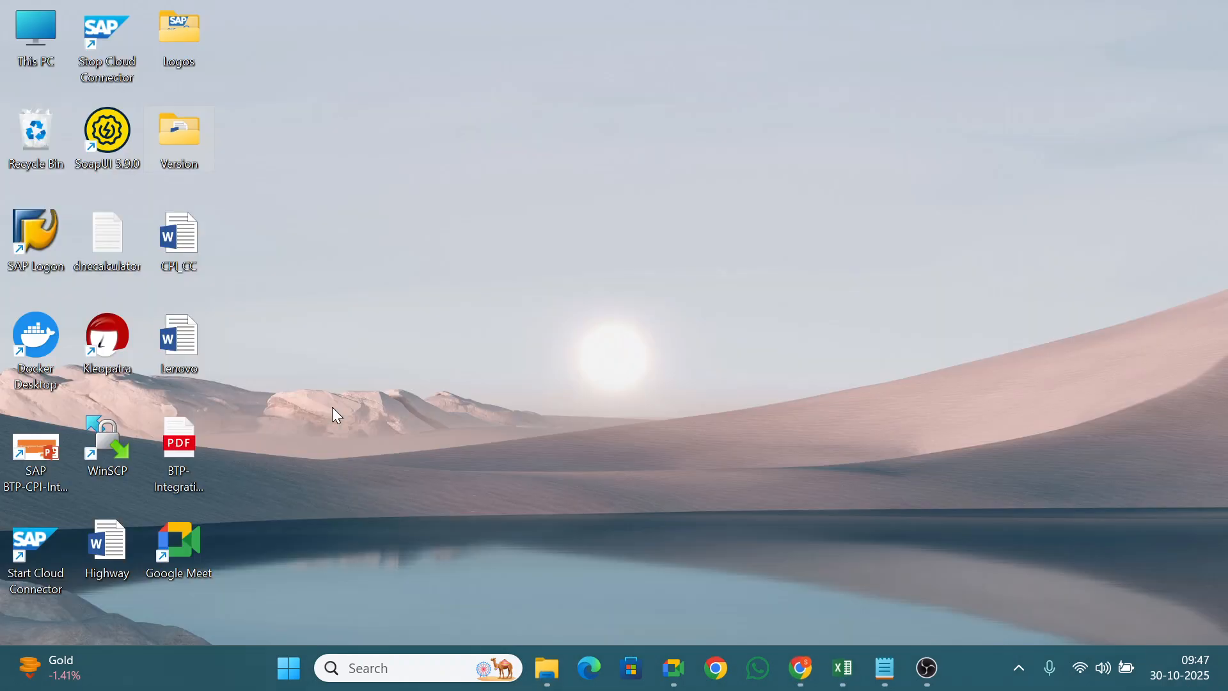
pyautogui.doubleClick(42, 424)
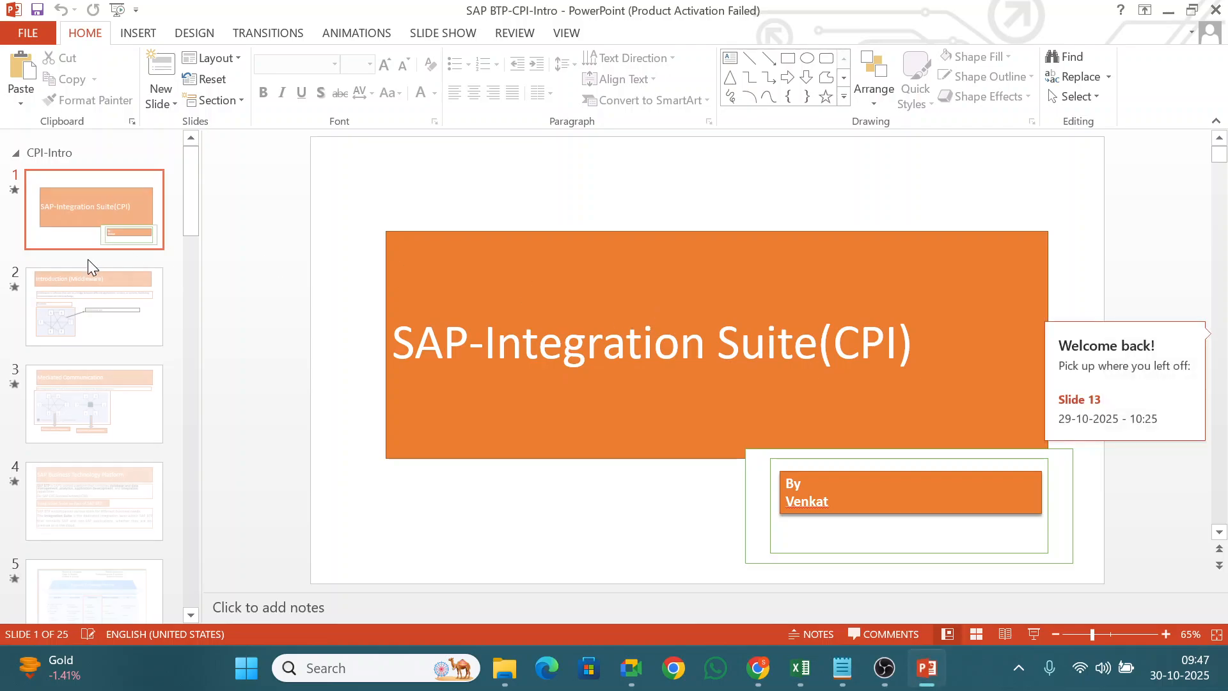
pyautogui.click(805, 524)
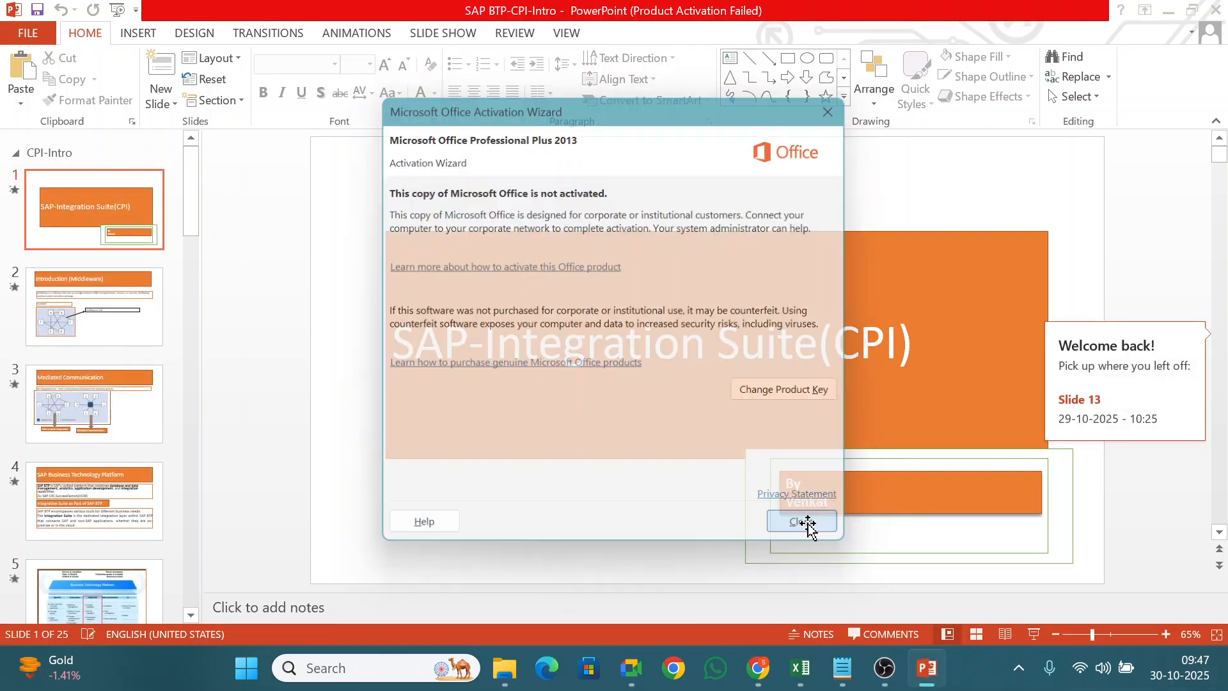
pyautogui.moveTo(197, 193); pyautogui.dragTo(236, 613)
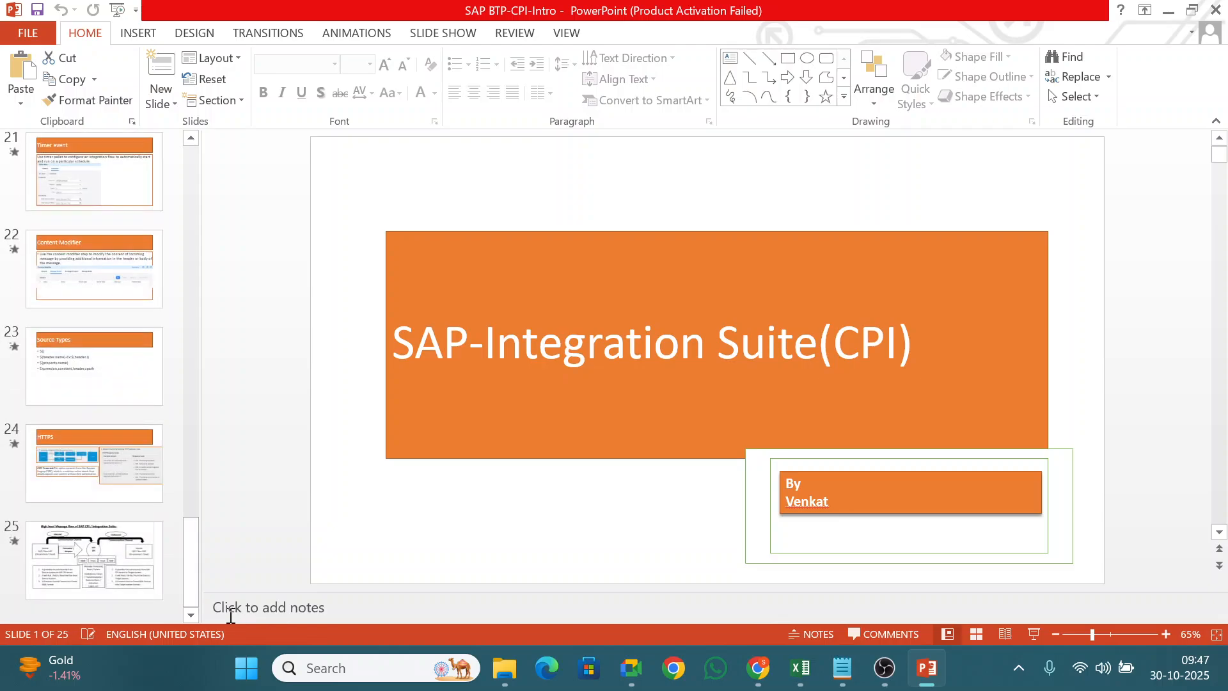
pyautogui.click(125, 568)
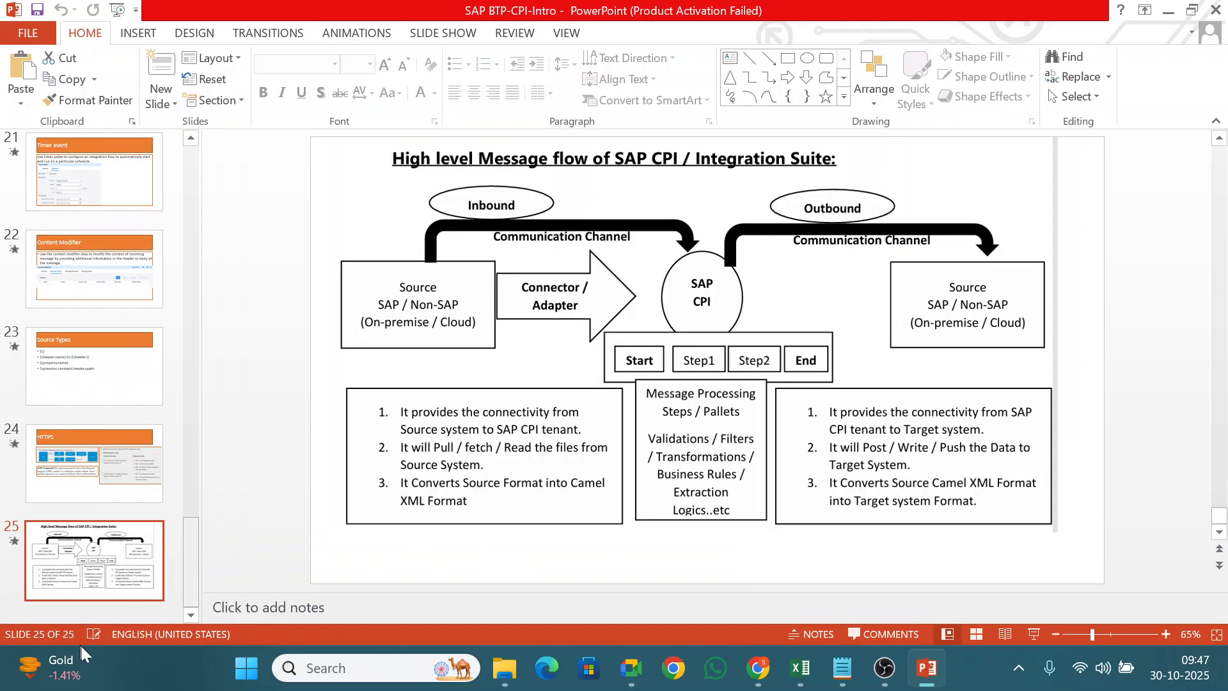
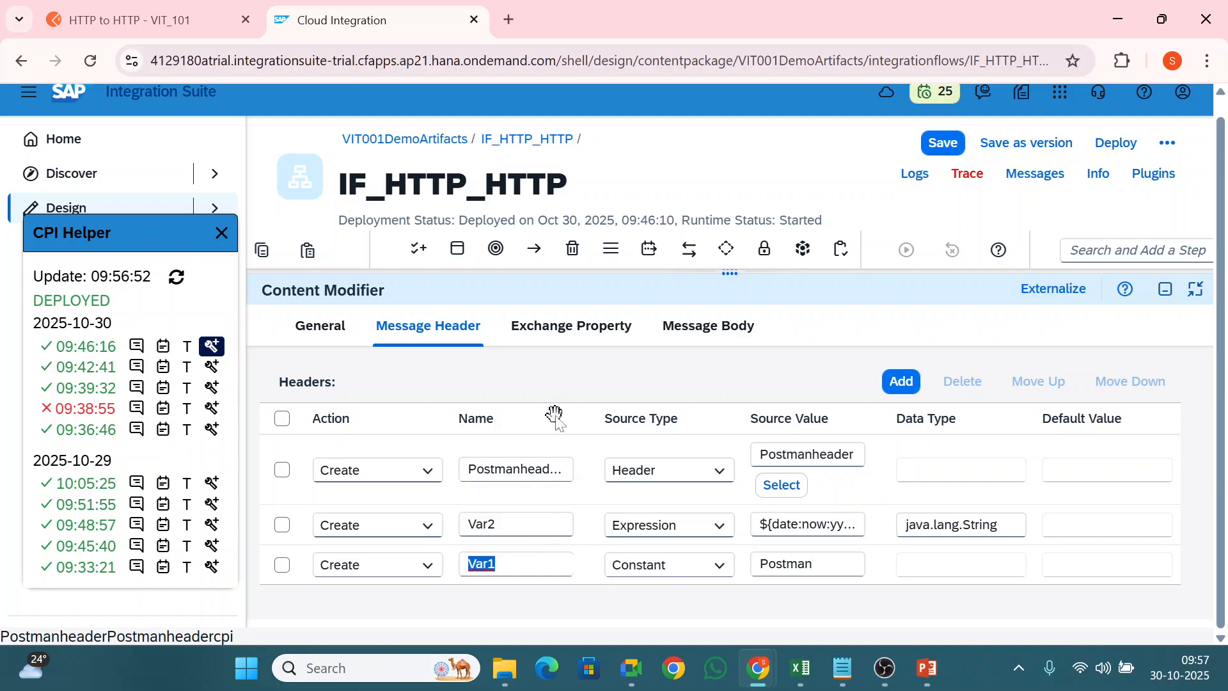
# - Create an exchange property var4 with the Constant source value "from property" in the Content Modifier and save IF_HTTP_HTTP
pyautogui.click(567, 348)
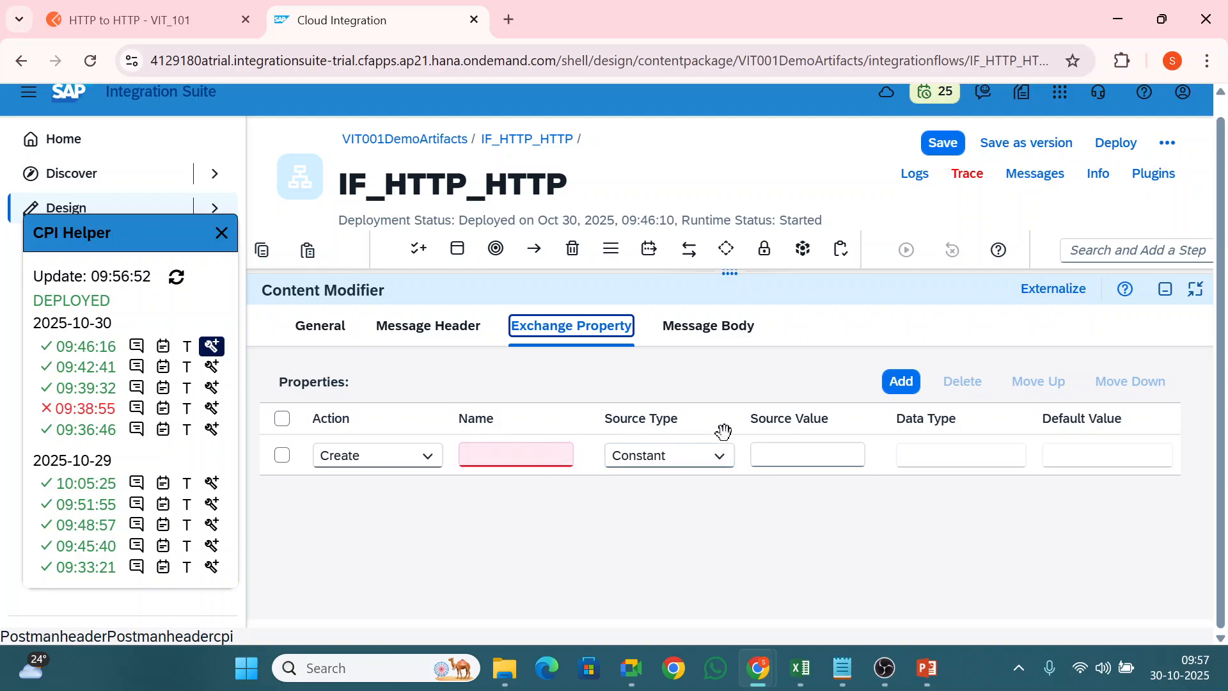
pyautogui.click(564, 460)
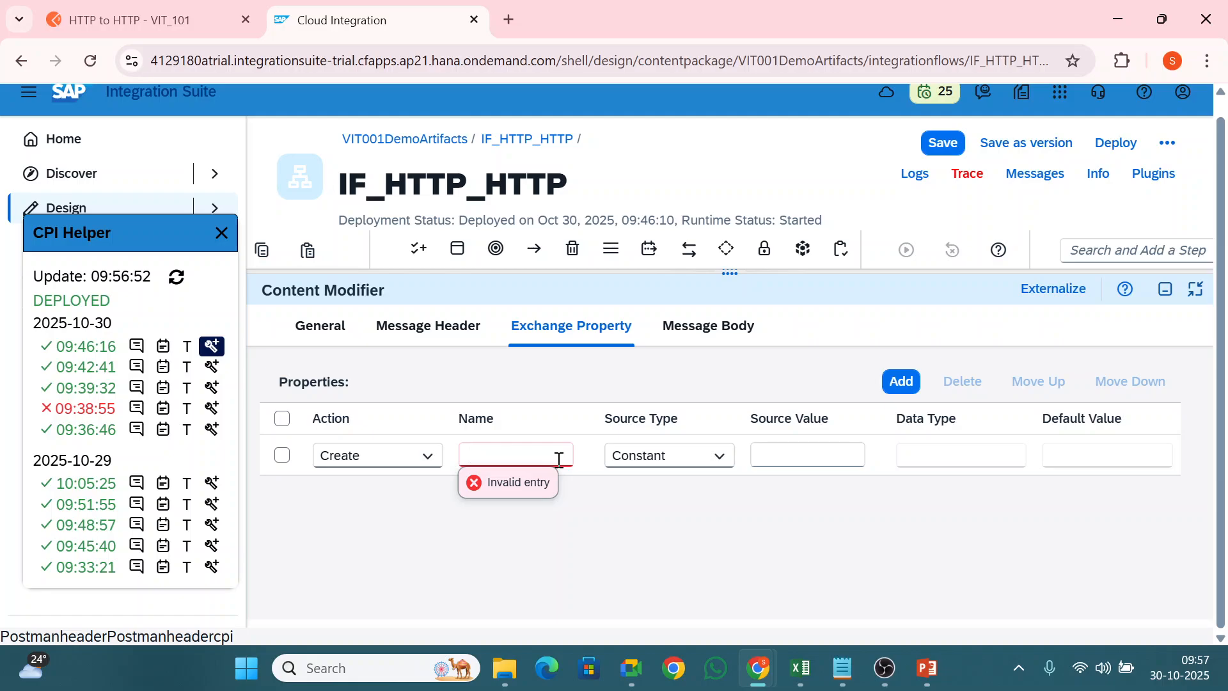
pyautogui.write('varf')
pyautogui.press('BackSpace')
pyautogui.write('4')
pyautogui.click(781, 462)
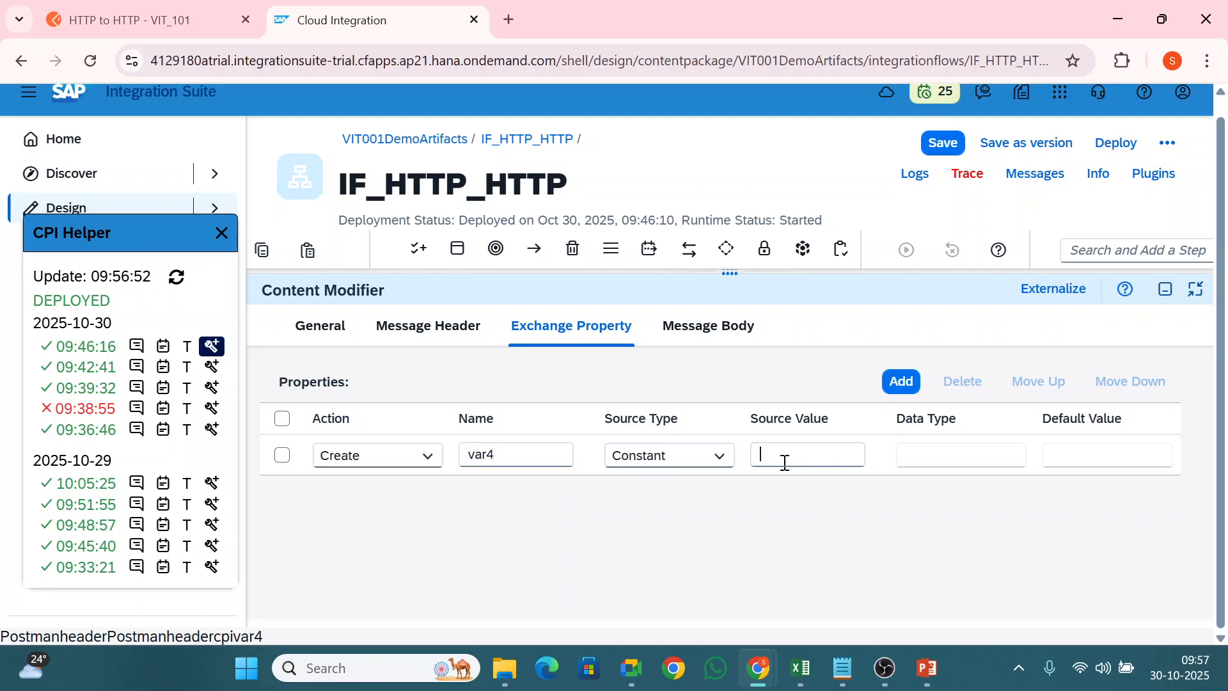
pyautogui.write('from property')
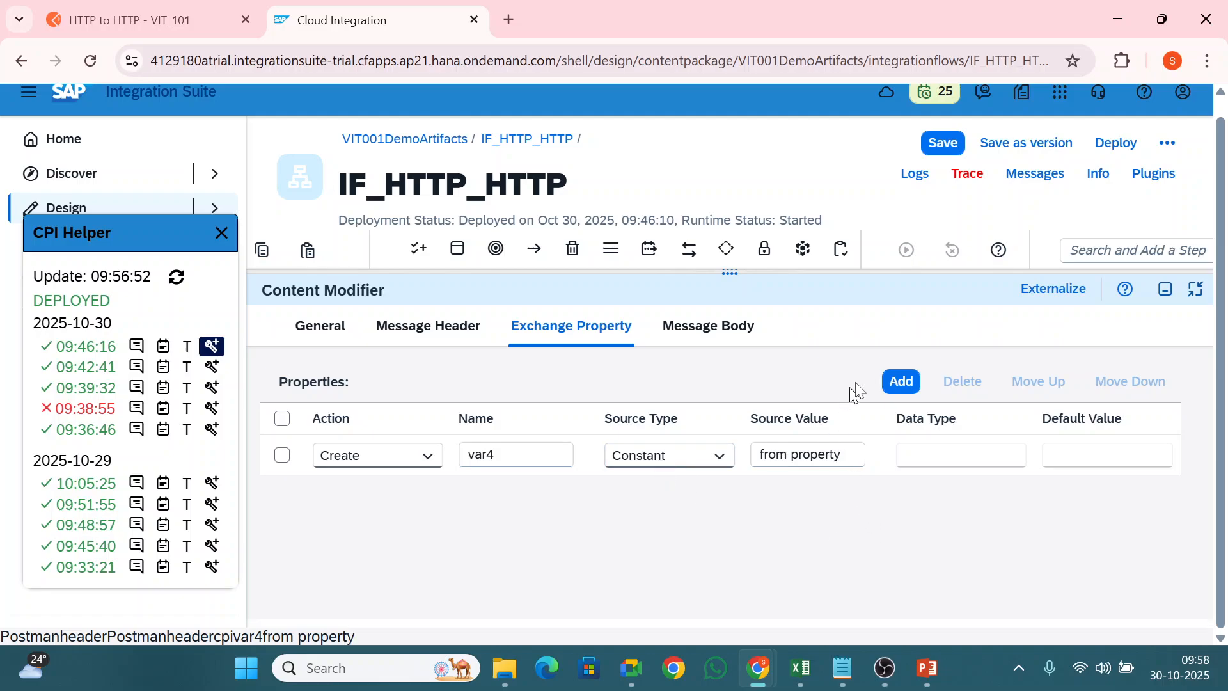
pyautogui.click(943, 143)
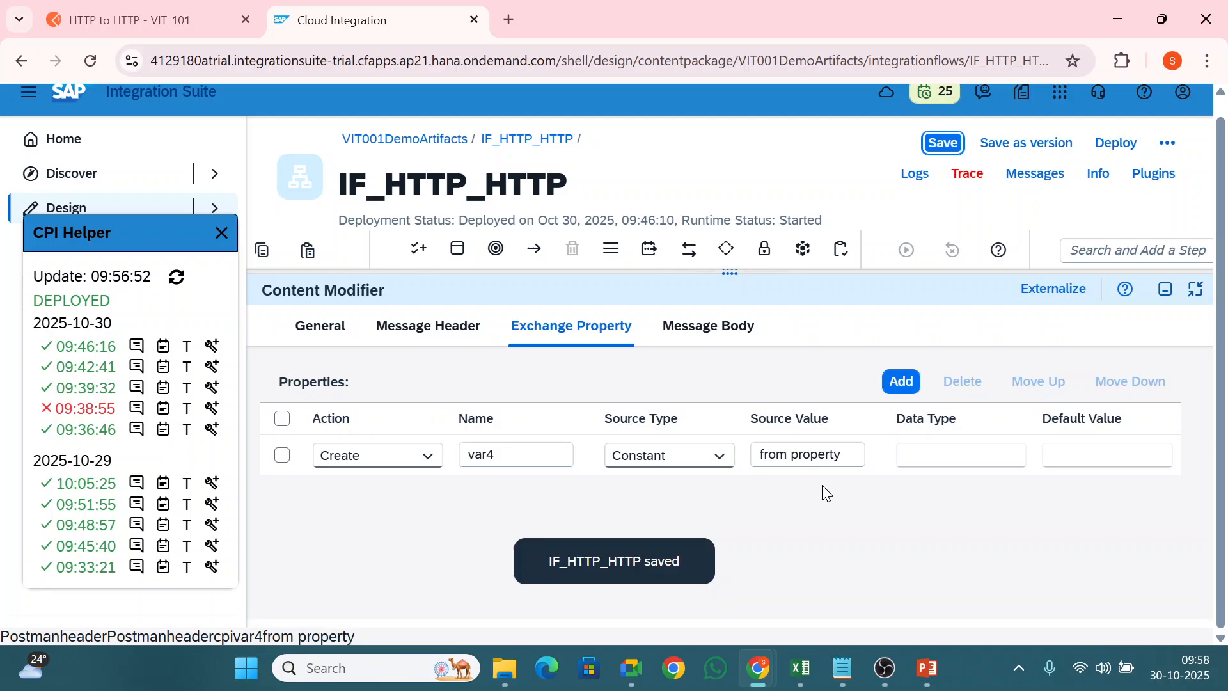
# - Add the line "Data from property tab: ${property.var4}" below the Timestamp line in the message body
pyautogui.click(754, 326)
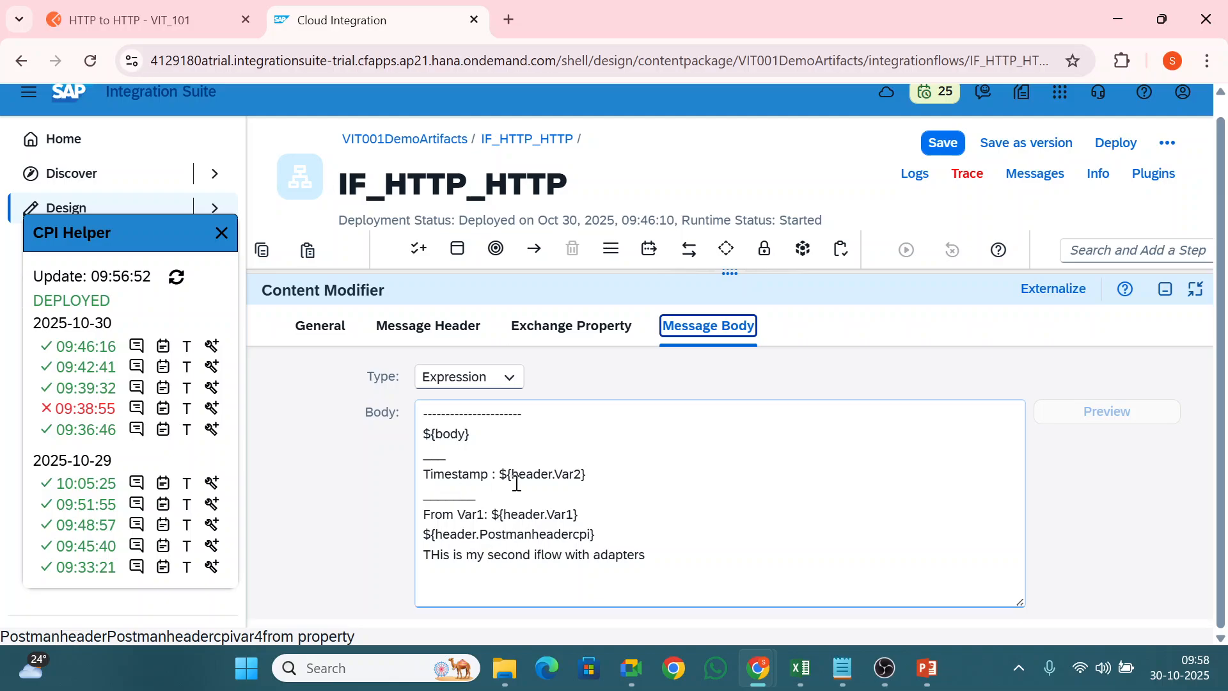
pyautogui.click(601, 473)
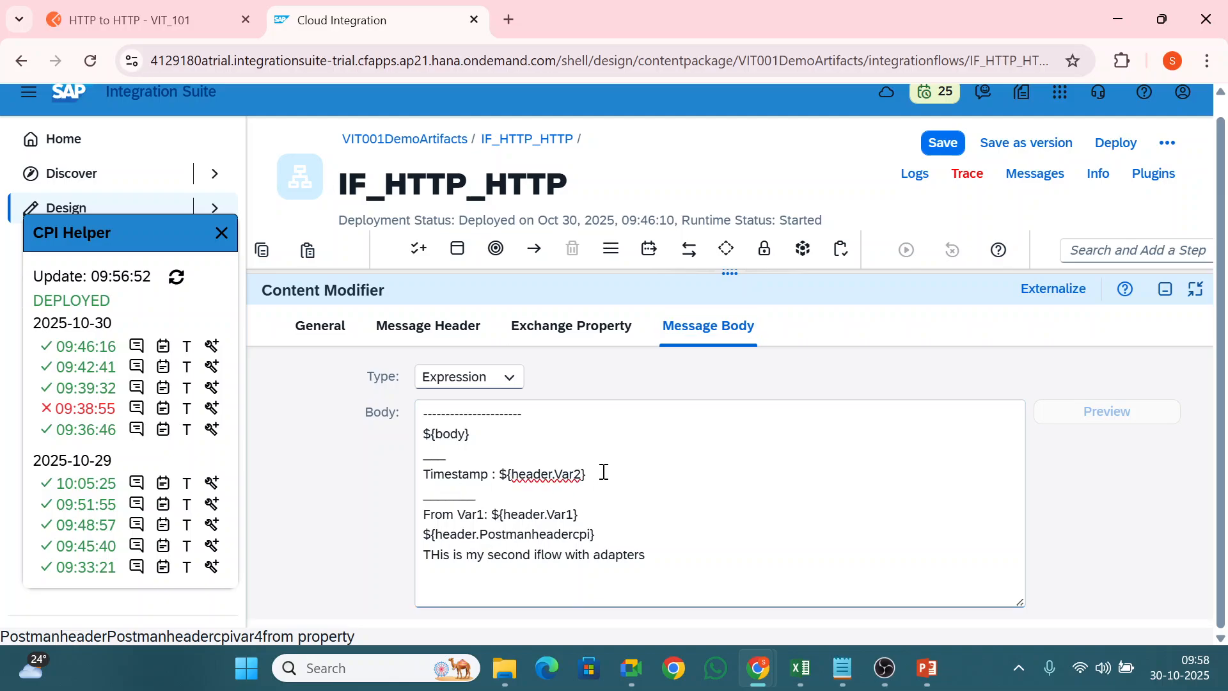
pyautogui.press('Return')
pyautogui.write('Data ')
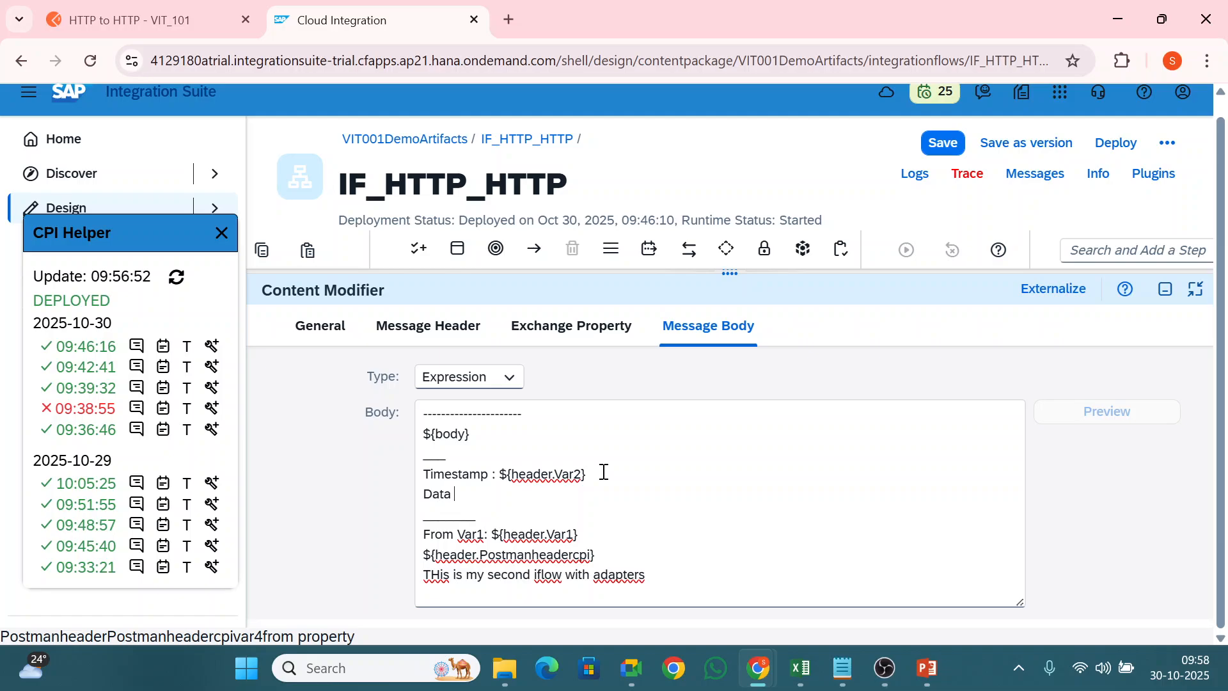
pyautogui.write('from property tab: ${property.')
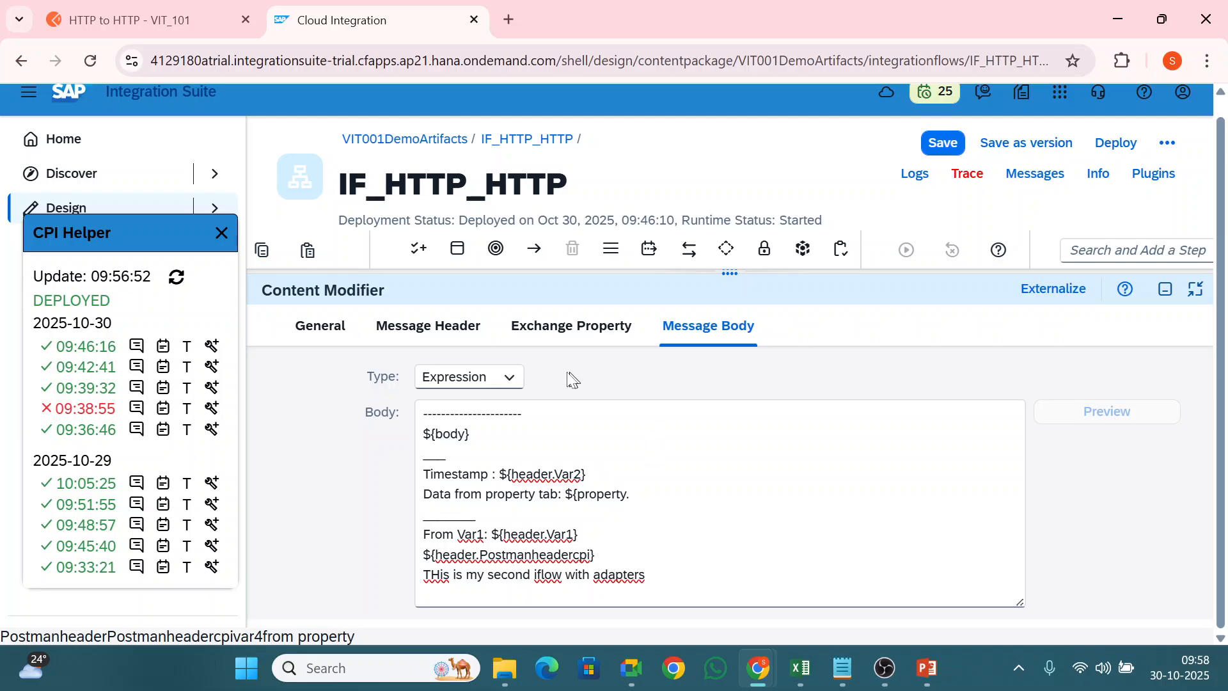
pyautogui.click(563, 330)
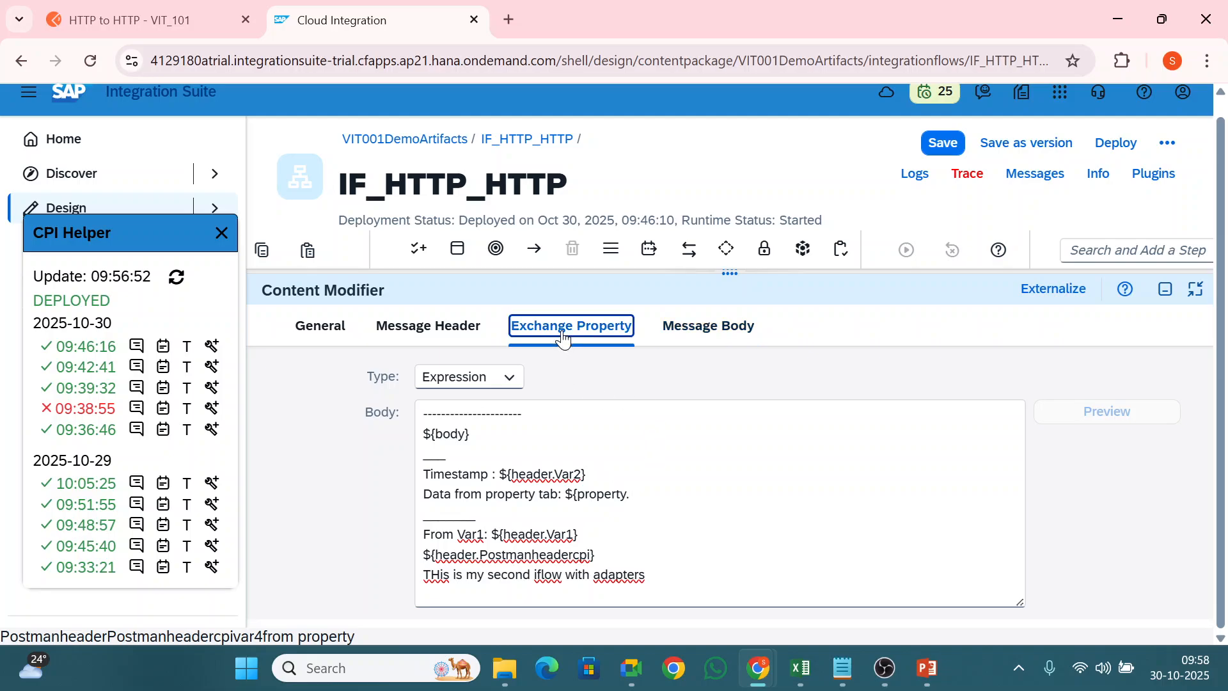
pyautogui.moveTo(522, 458); pyautogui.dragTo(461, 455)
pyautogui.hotkey('ctrl', 'c')
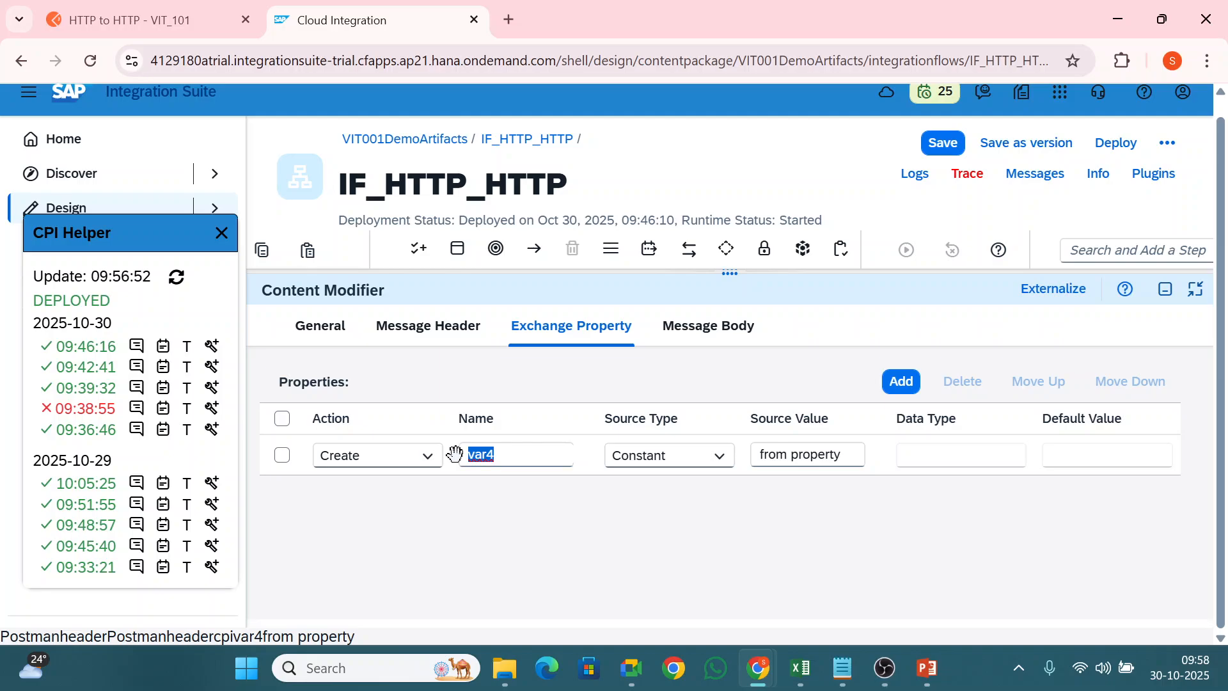
pyautogui.click(721, 326)
pyautogui.click(632, 496)
pyautogui.hotkey('ctrl', 'v')
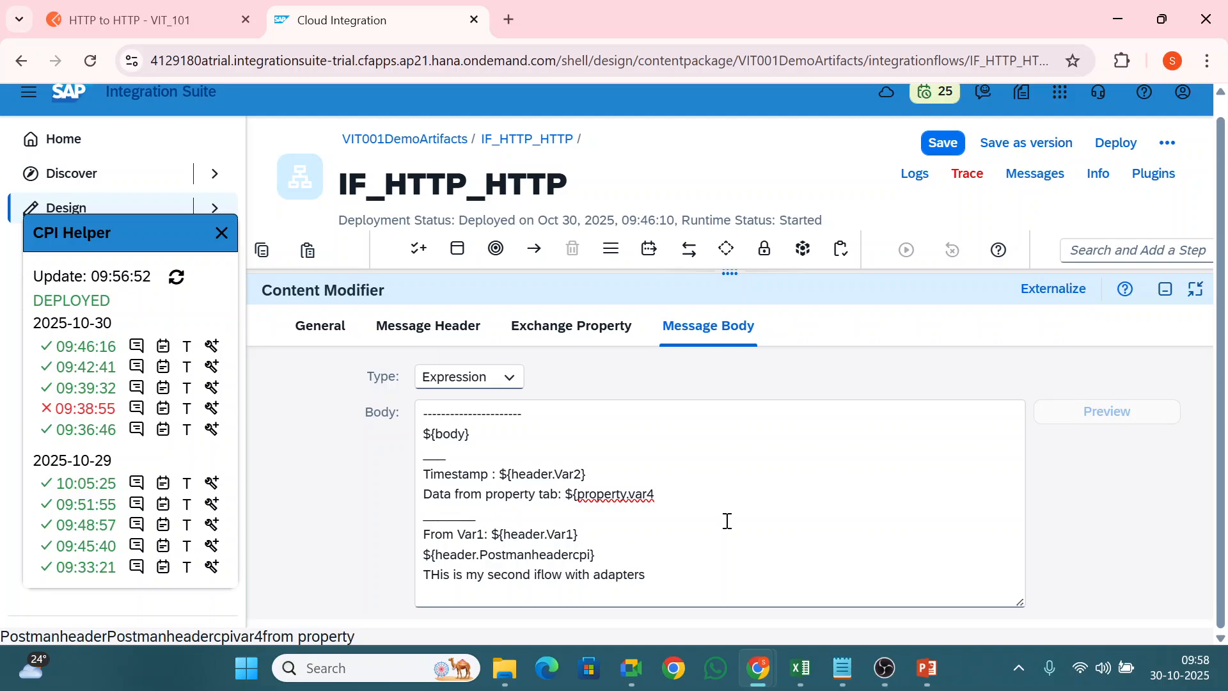
pyautogui.write('}')
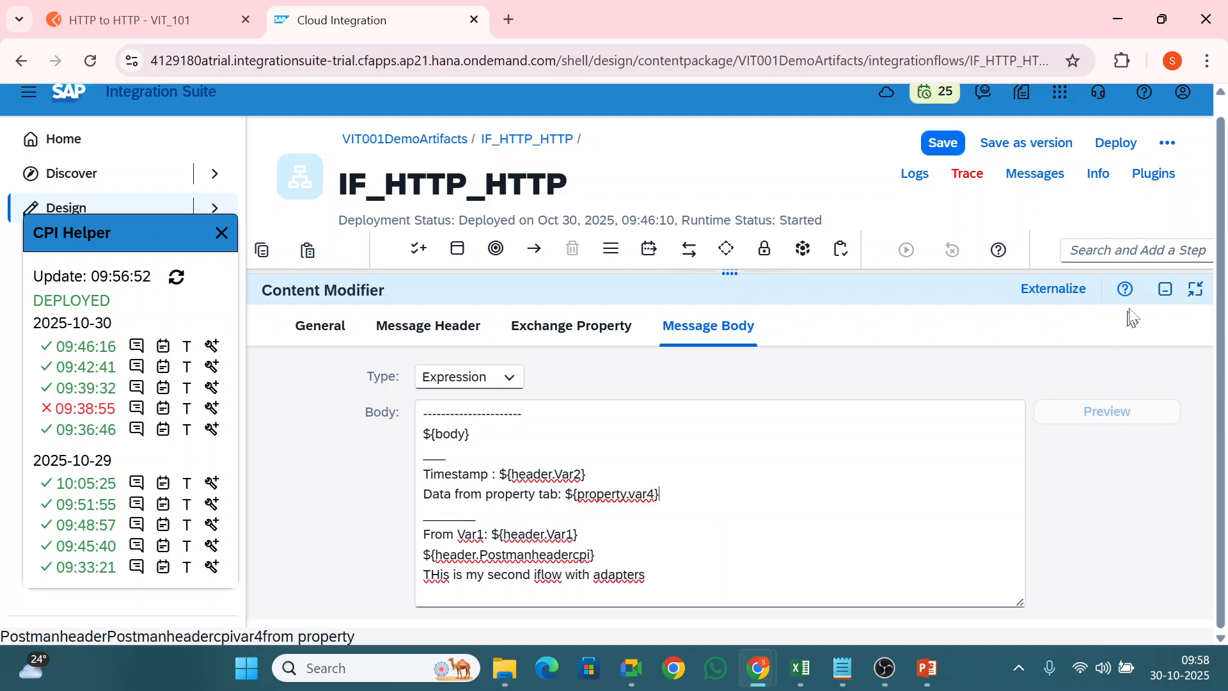
# - Deploy IF_HTTP_HTTP with the new exchange property and the updated message body
pyautogui.click(1115, 143)
pyautogui.click(718, 434)
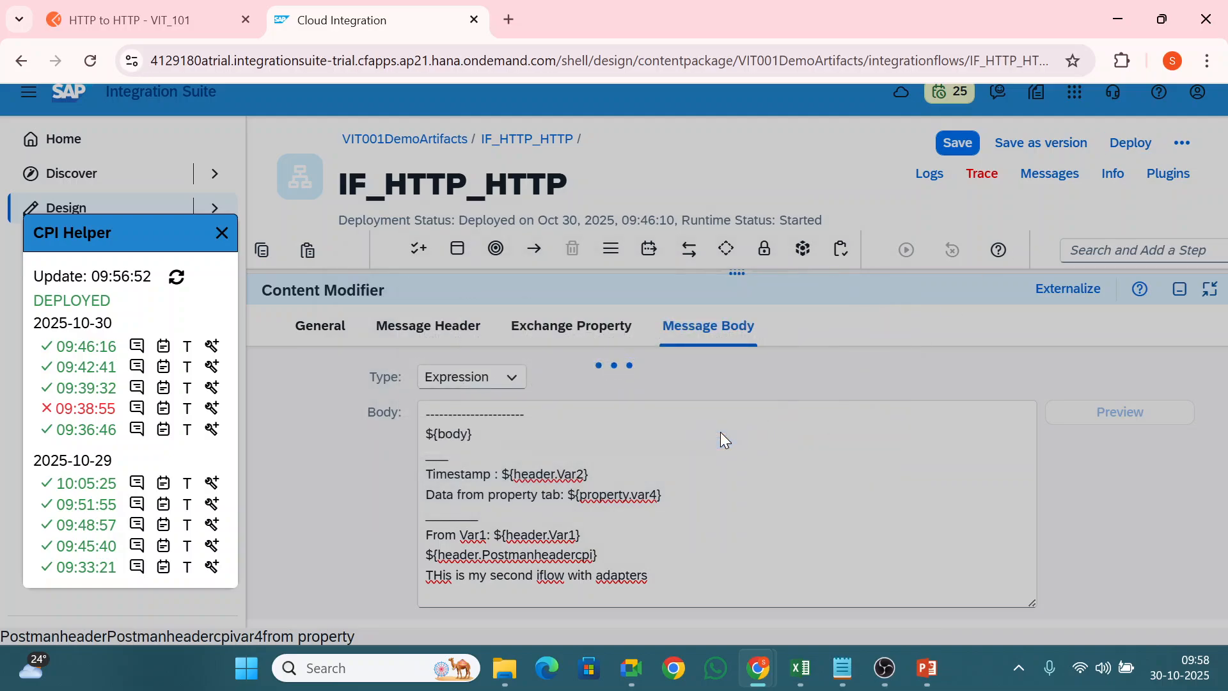
pyautogui.click(719, 406)
# - Switch to Postman, send the HTTP to HTTP request, and look through the response headers for var1, var2 and the var4 property
pyautogui.click(132, 26)
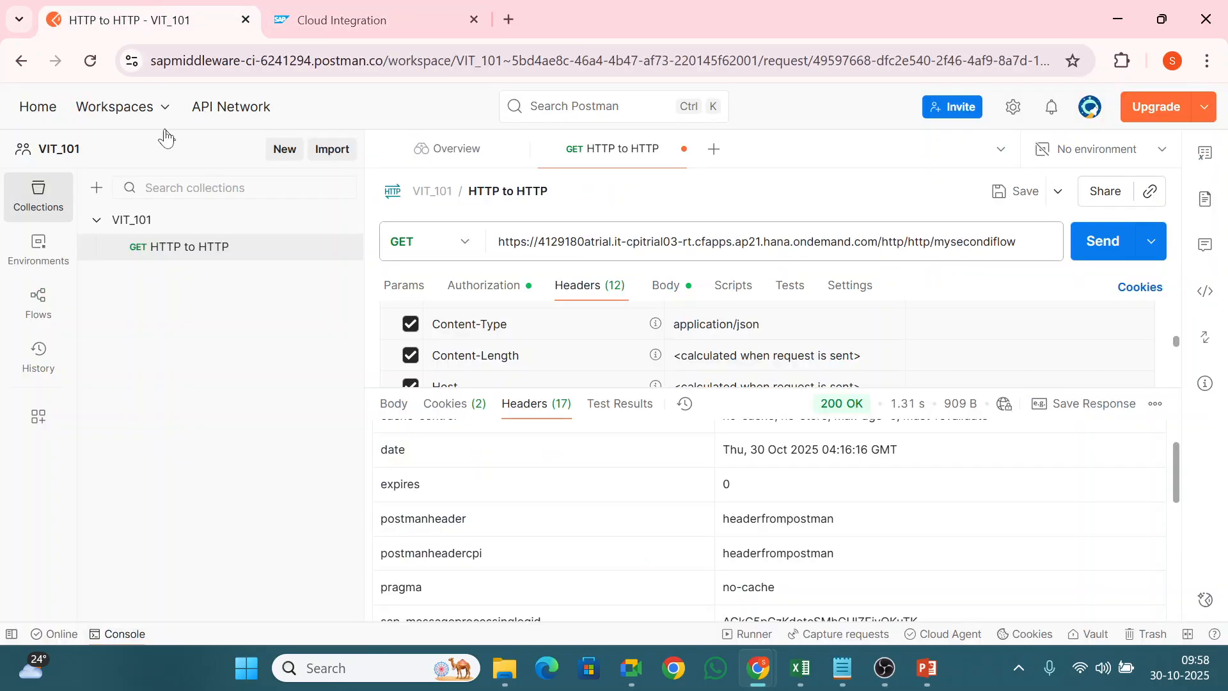
pyautogui.click(1109, 247)
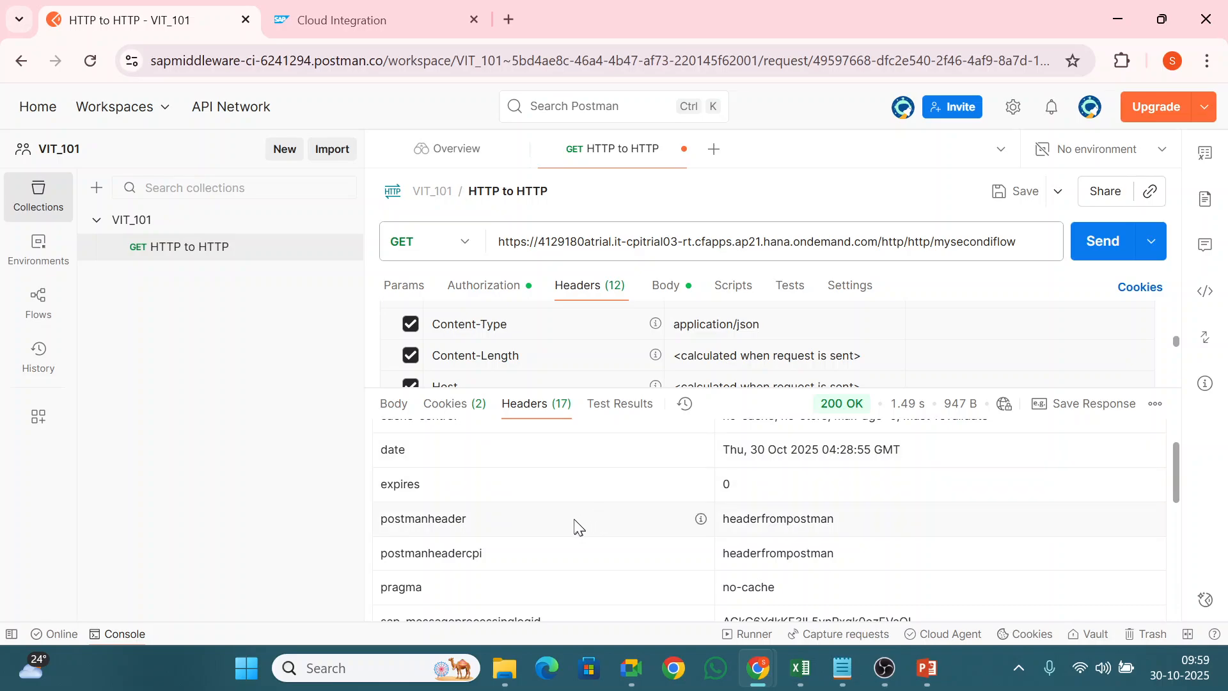
pyautogui.scroll(-5, 573, 526)
pyautogui.scroll(3, 557, 538)
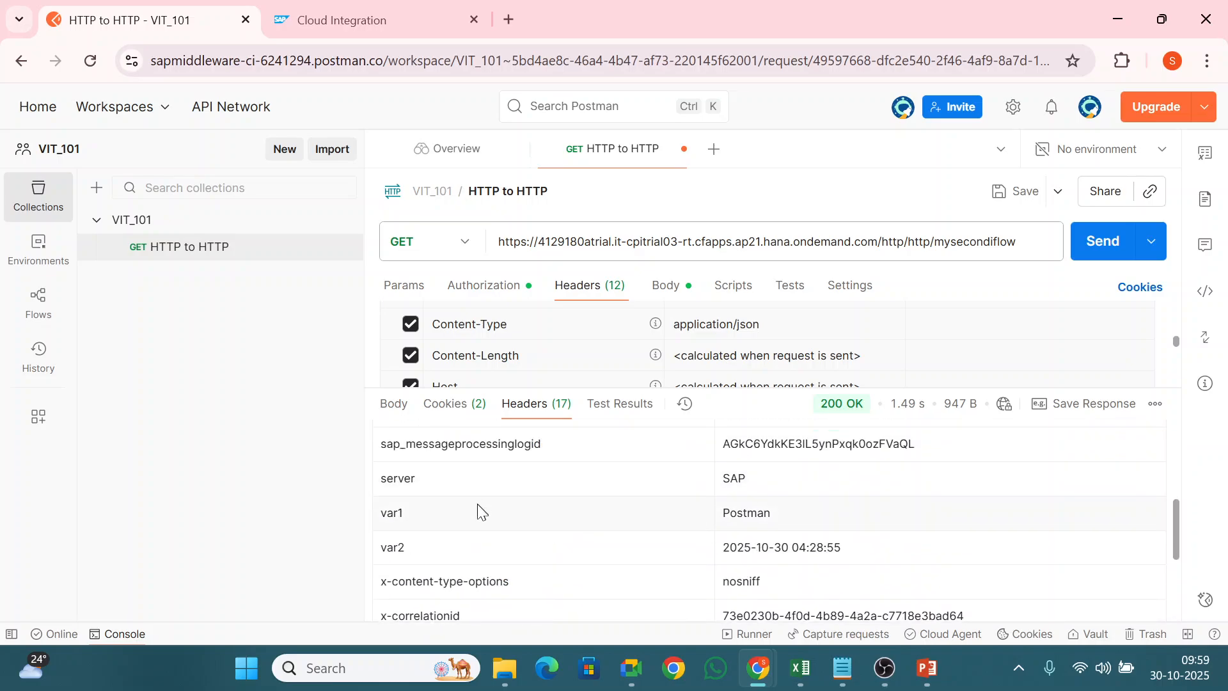
pyautogui.scroll(-3, 429, 561)
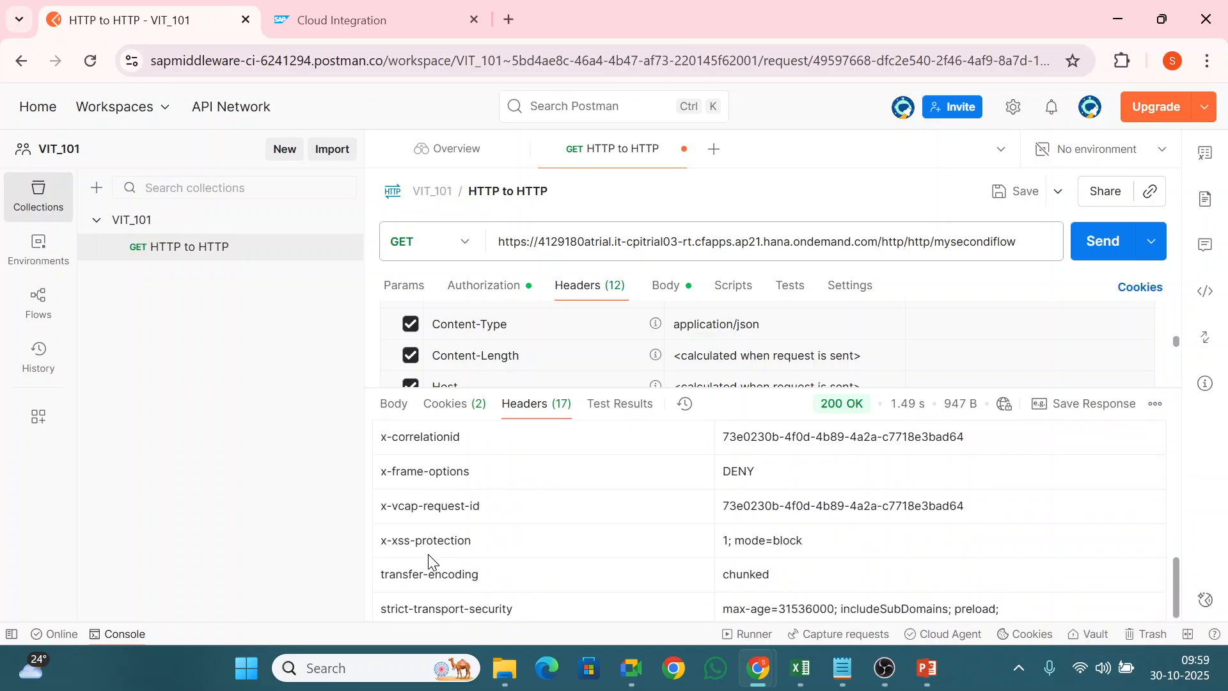
pyautogui.scroll(6, 426, 554)
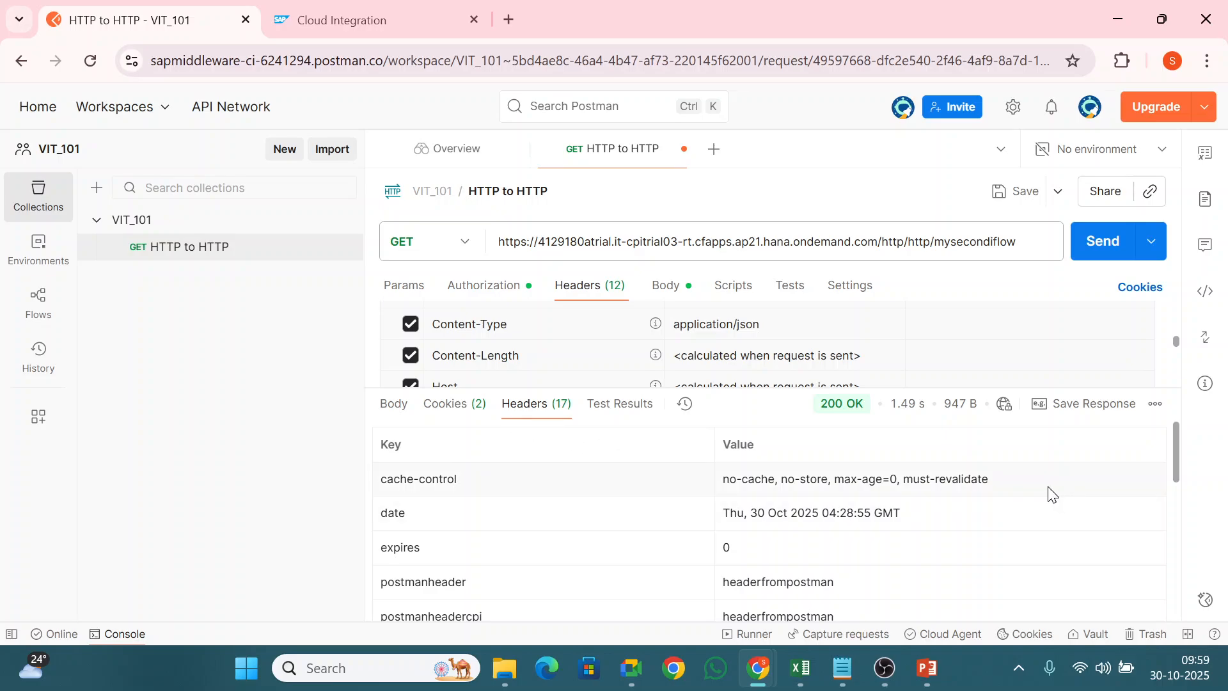
# - Switch to Cloud Integration, trace the 09:58:55 run, and look for var4 among the properties recorded before the End step
pyautogui.click(388, 9)
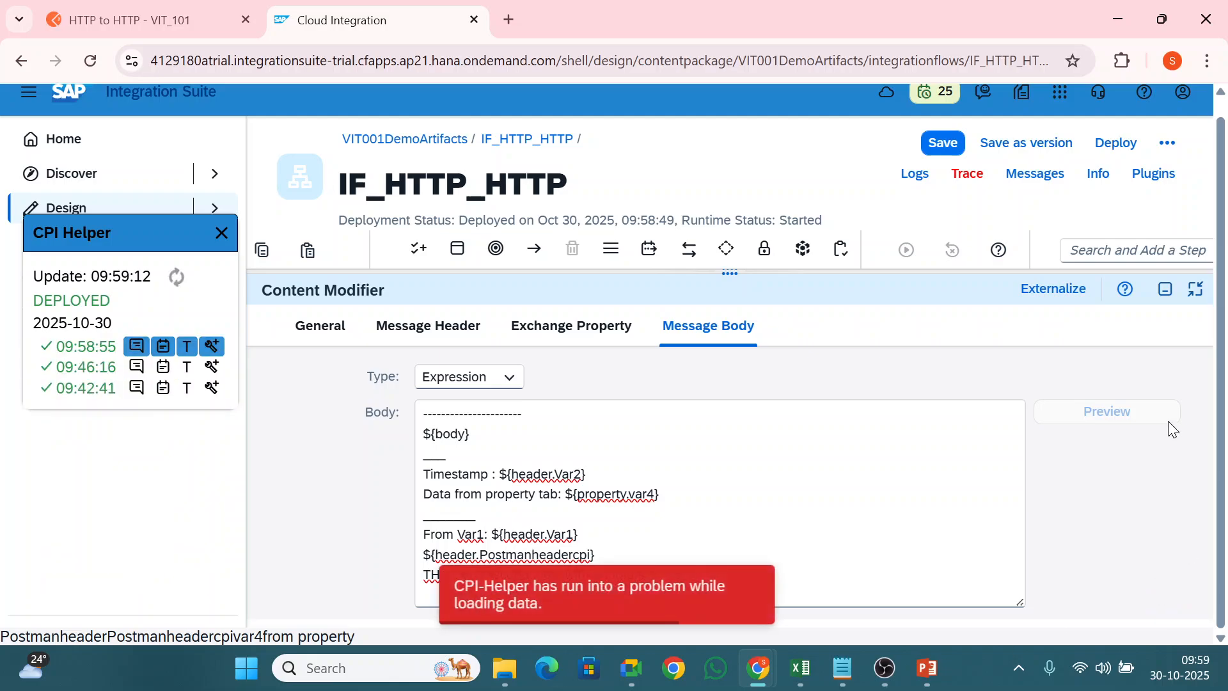
pyautogui.click(211, 346)
pyautogui.click(937, 426)
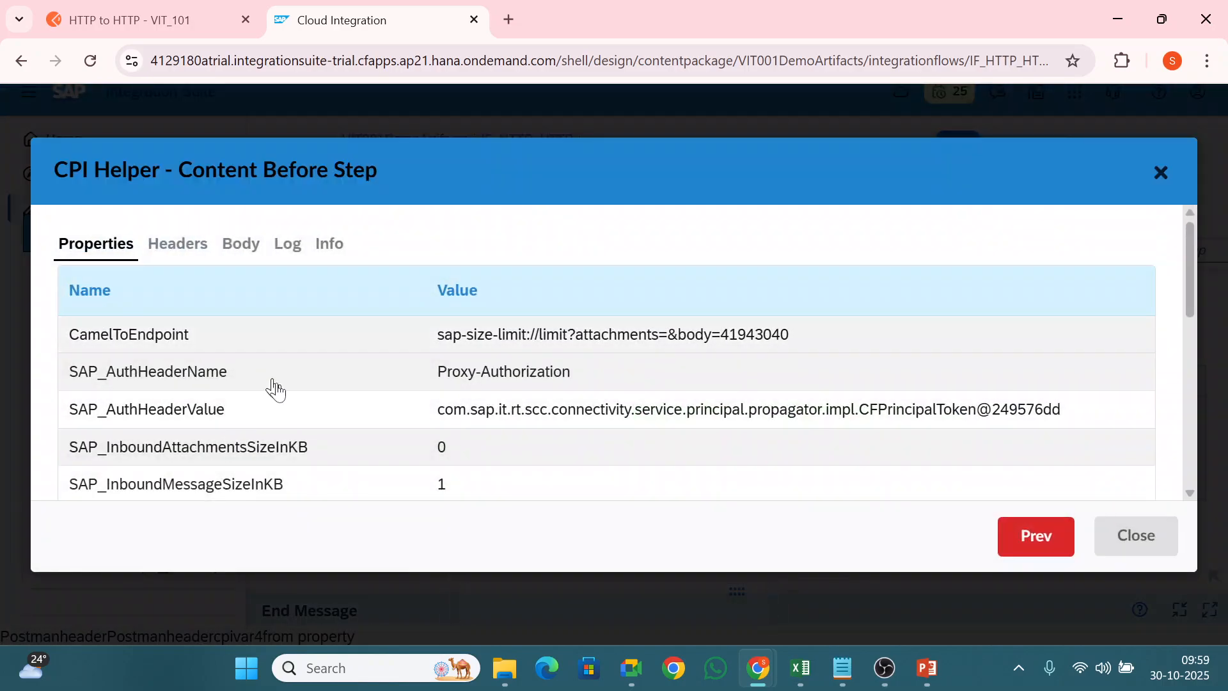
pyautogui.scroll(-10, 235, 384)
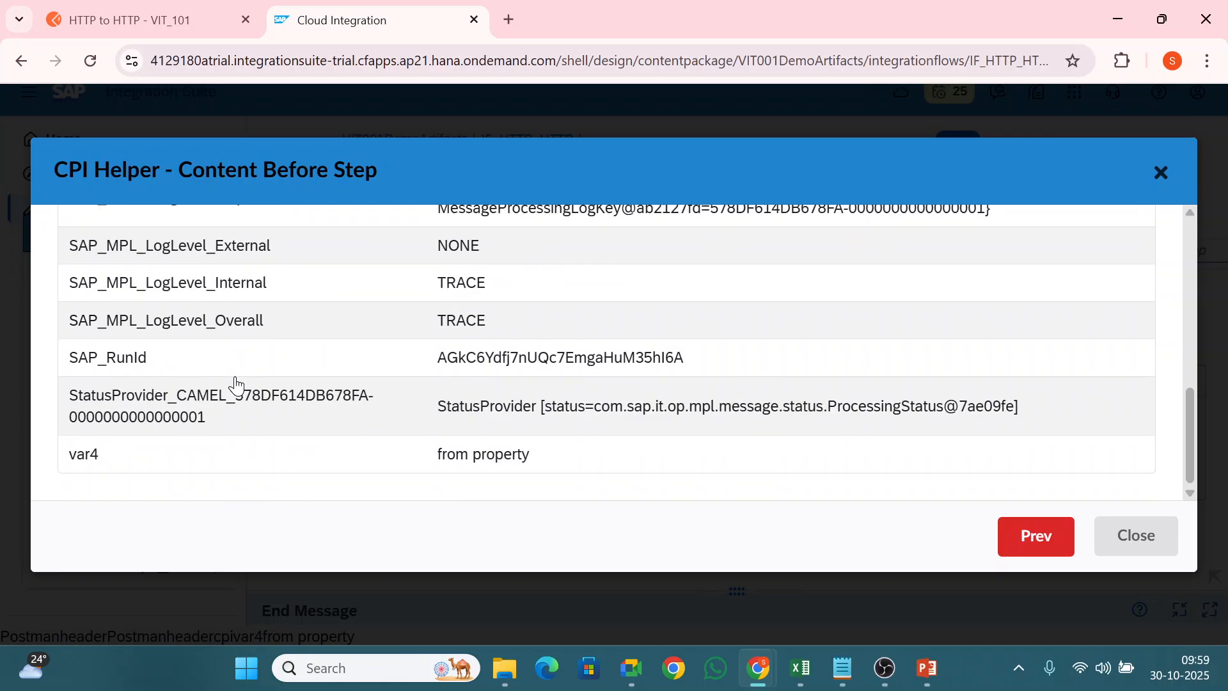
pyautogui.moveTo(104, 456); pyautogui.dragTo(68, 457)
pyautogui.scroll(10, 134, 416)
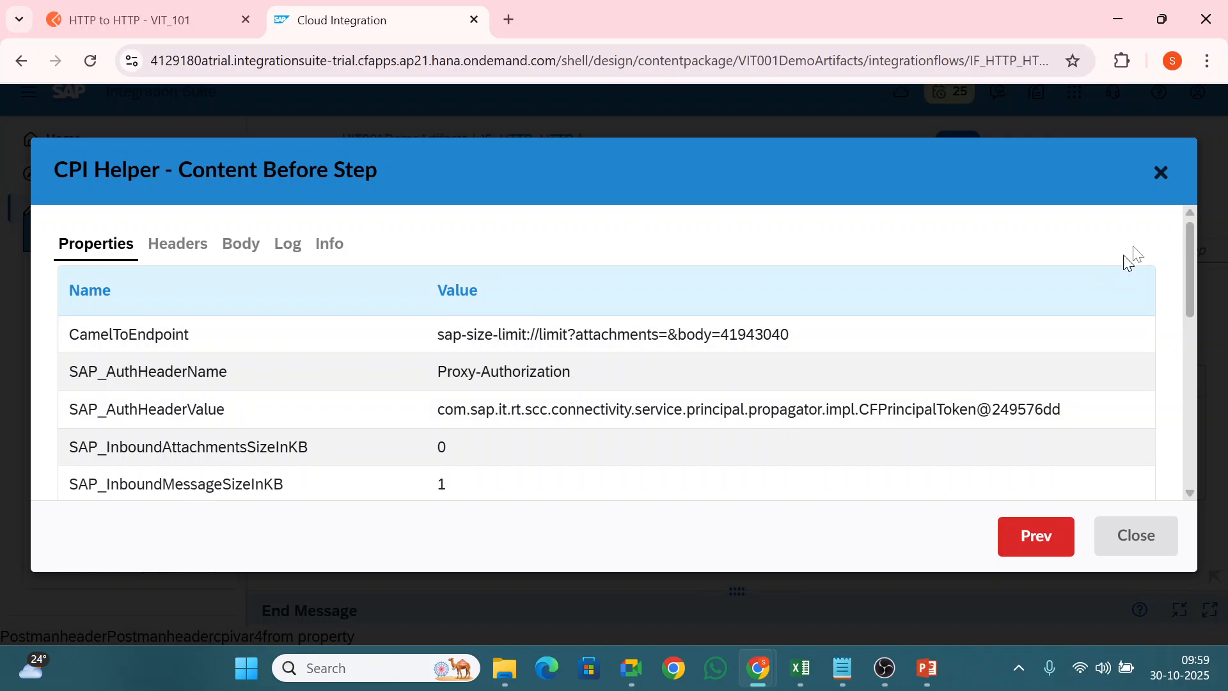
pyautogui.click(1158, 176)
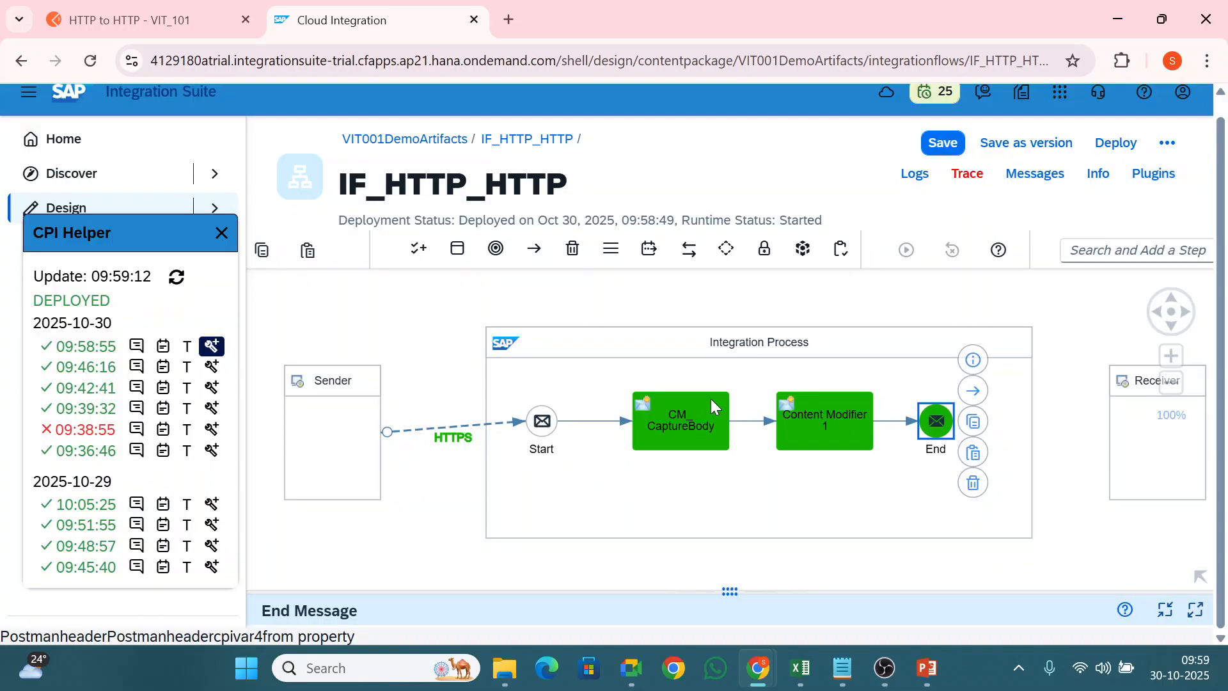
# - Compare the exchange property and message header definitions of the CM_CaptureBody content modifier, and recheck the Postman response headers
pyautogui.click(685, 432)
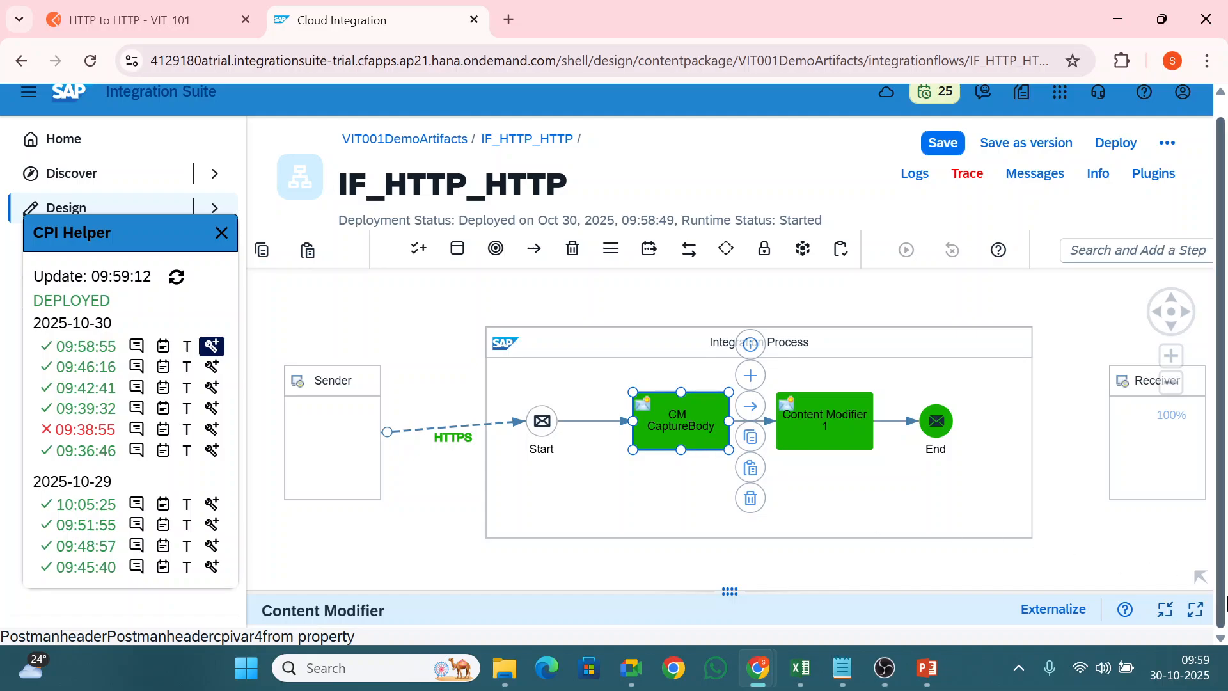
pyautogui.click(1198, 618)
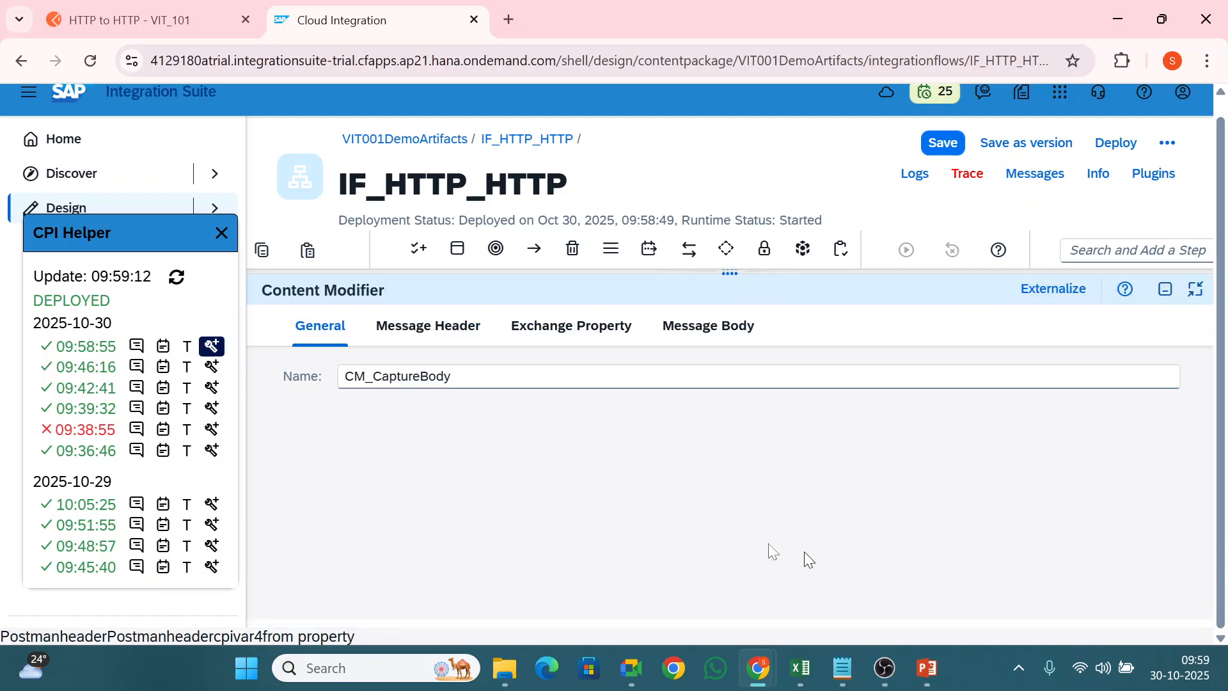
pyautogui.click(561, 330)
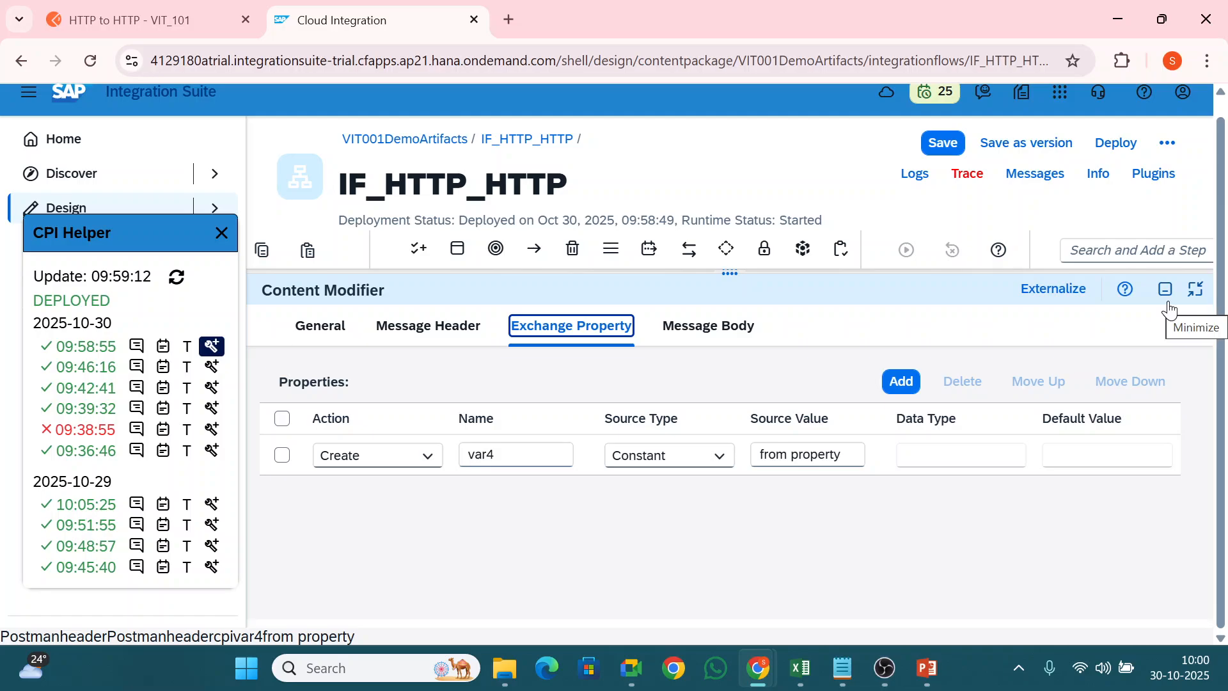
pyautogui.click(409, 341)
pyautogui.click(548, 337)
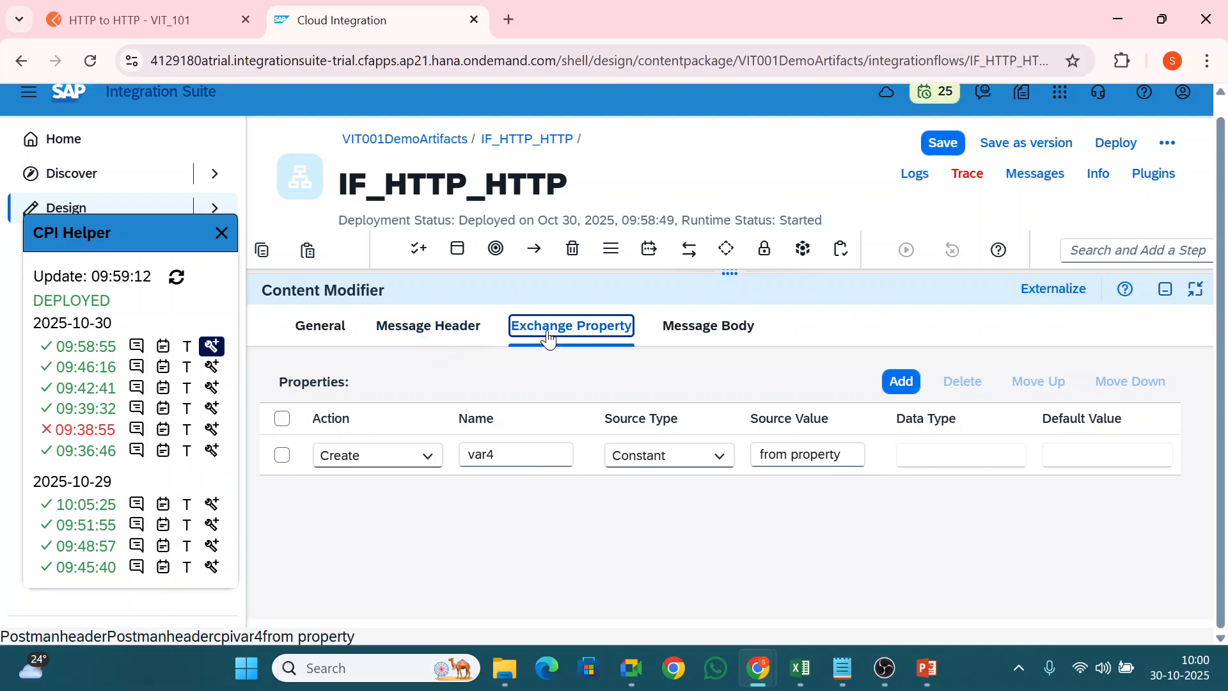
pyautogui.click(462, 335)
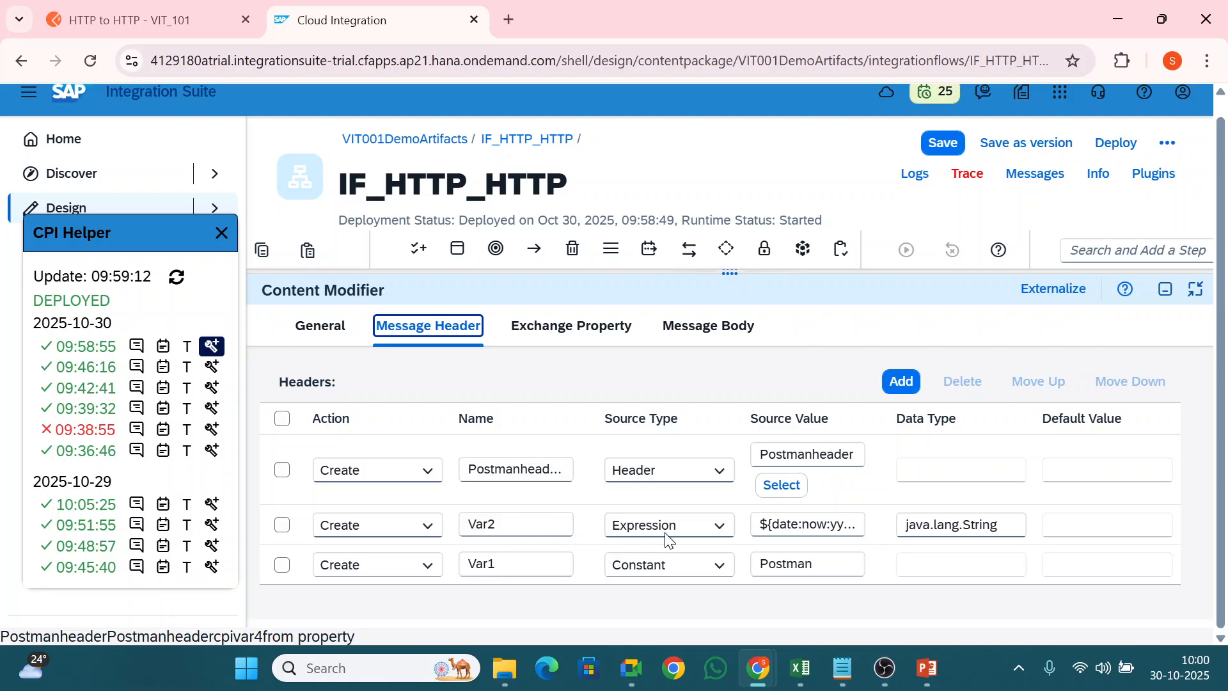
pyautogui.click(600, 341)
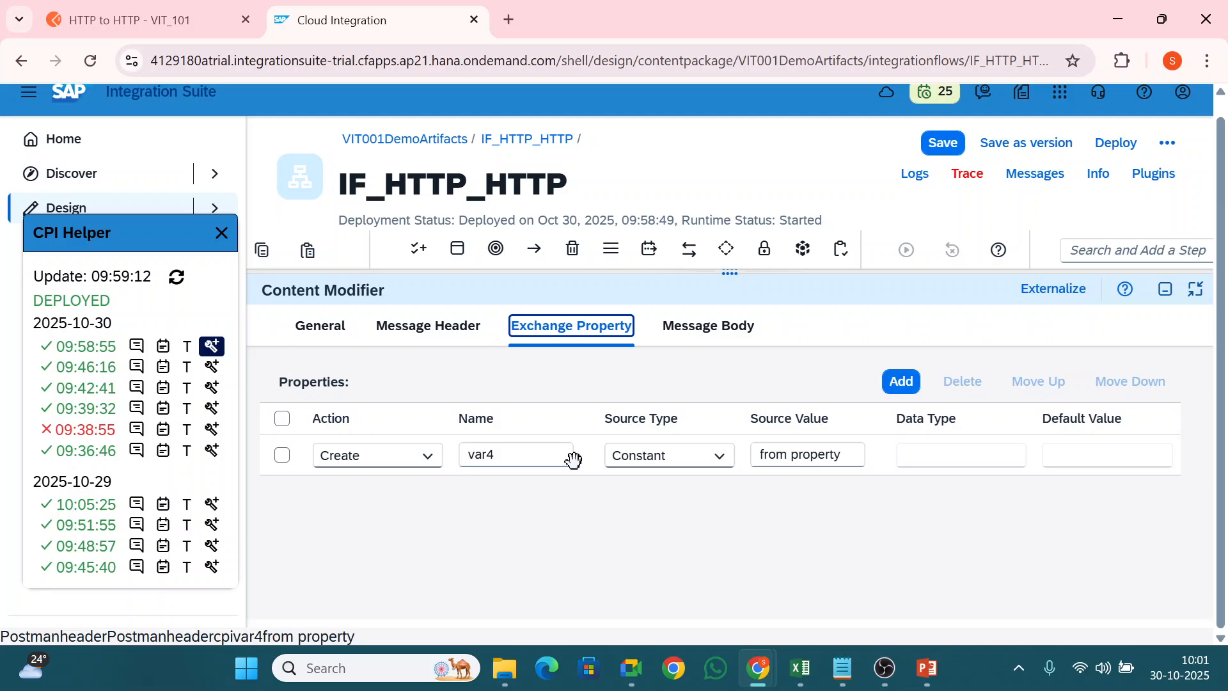
pyautogui.moveTo(522, 459); pyautogui.dragTo(478, 459)
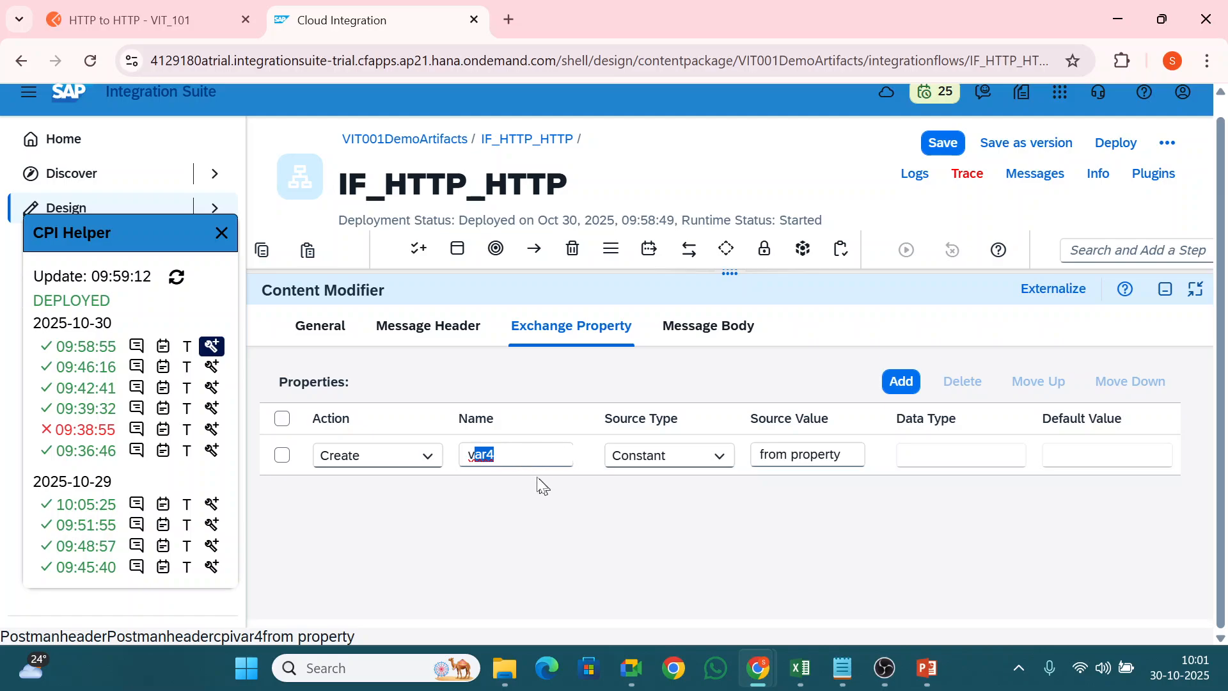
pyautogui.click(216, 14)
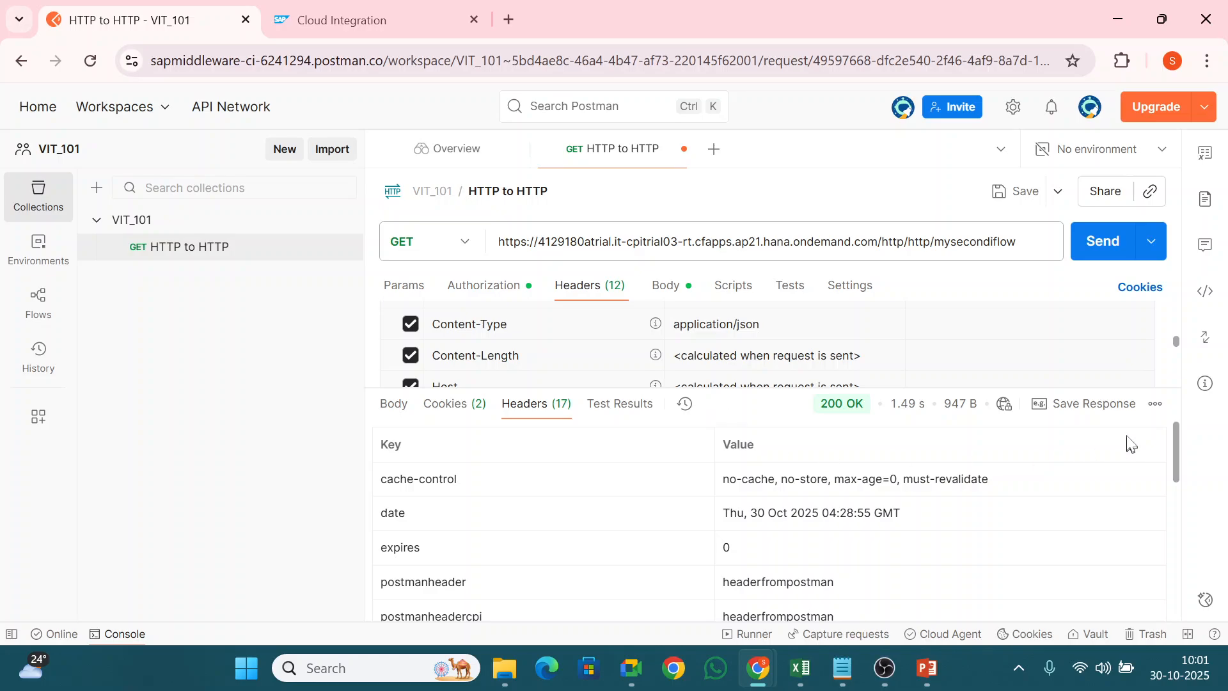
pyautogui.click(360, 18)
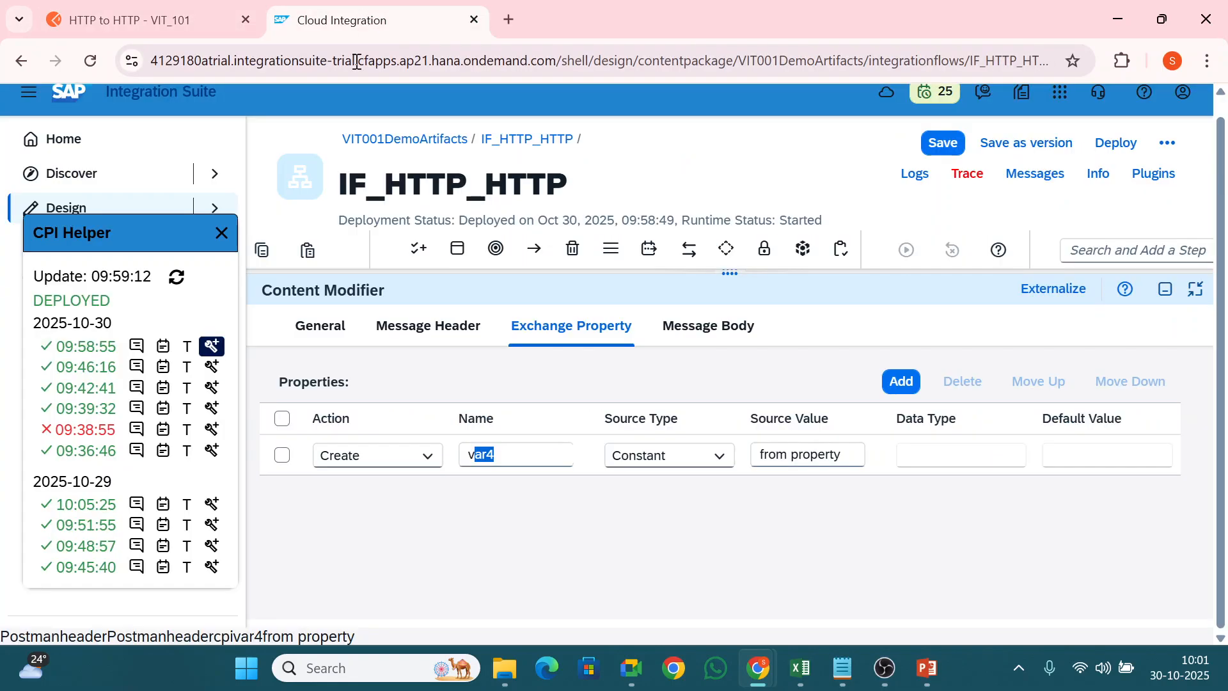
pyautogui.click(1165, 289)
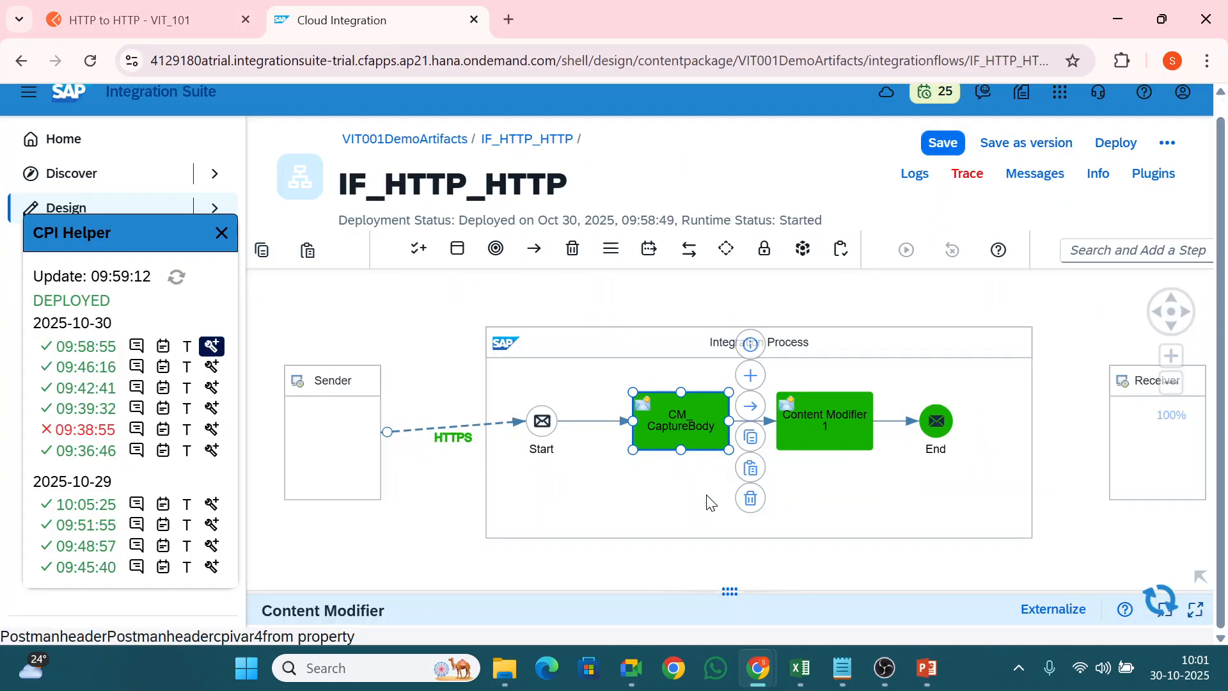
# - Review the allowed headers in the integration flow's runtime configuration
pyautogui.click(411, 540)
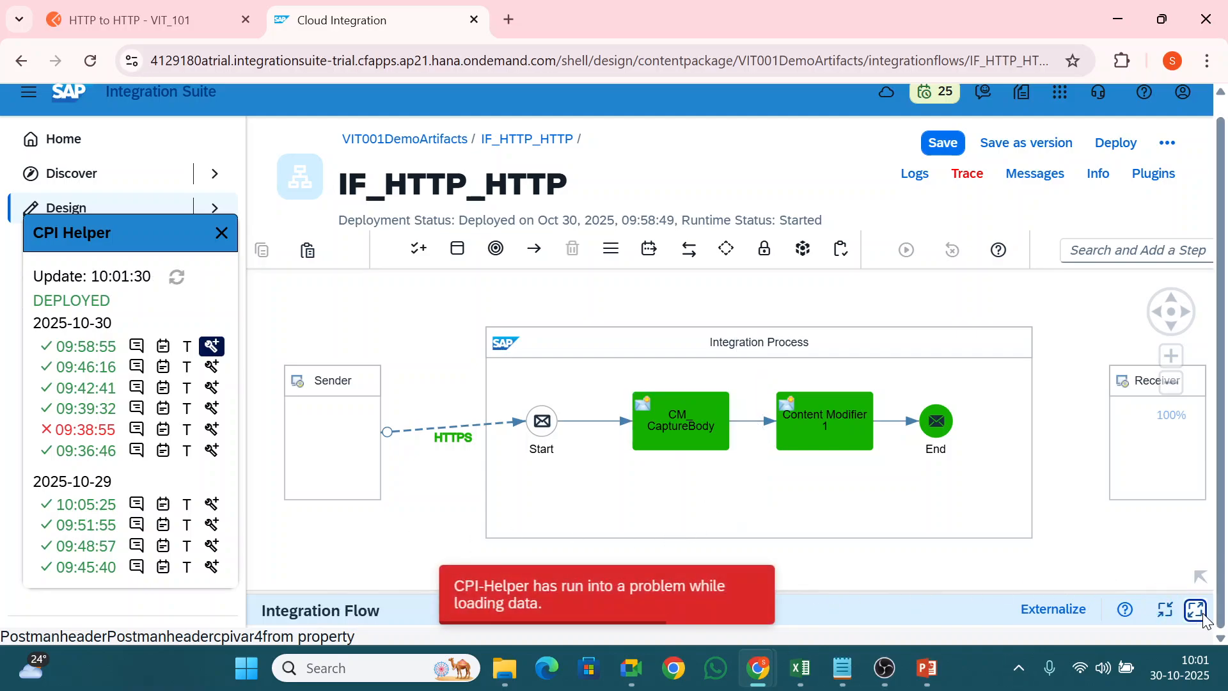
pyautogui.click(1202, 614)
pyautogui.click(453, 325)
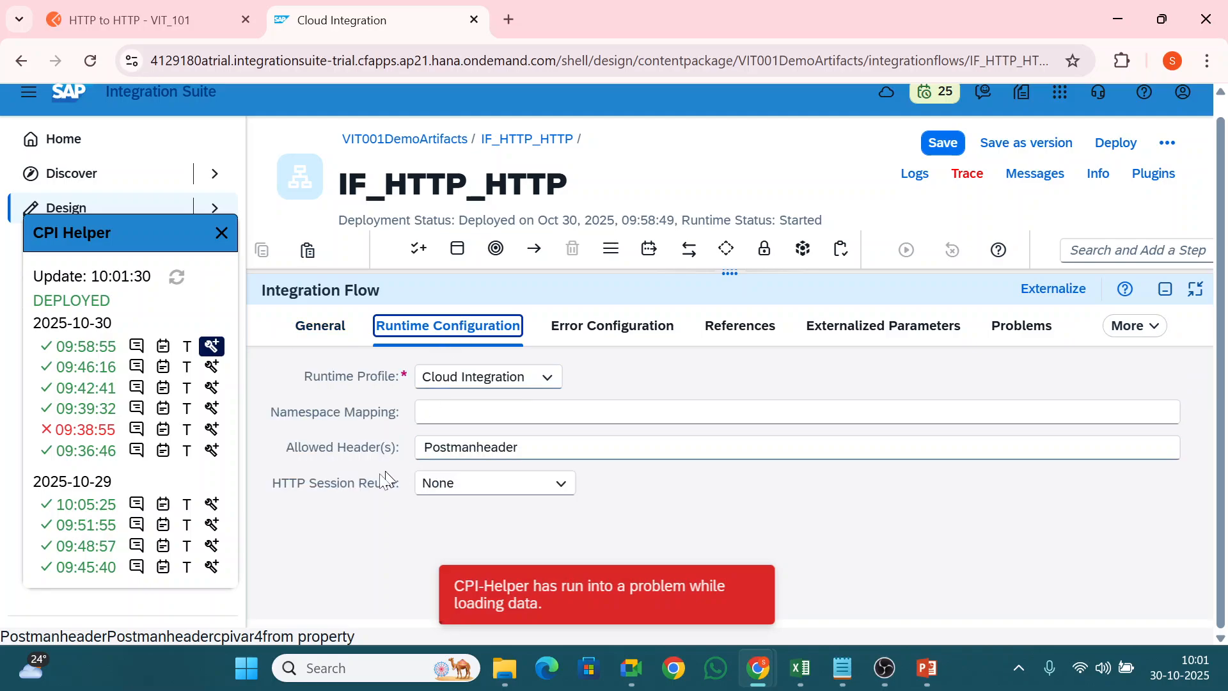
pyautogui.moveTo(285, 447); pyautogui.dragTo(404, 451)
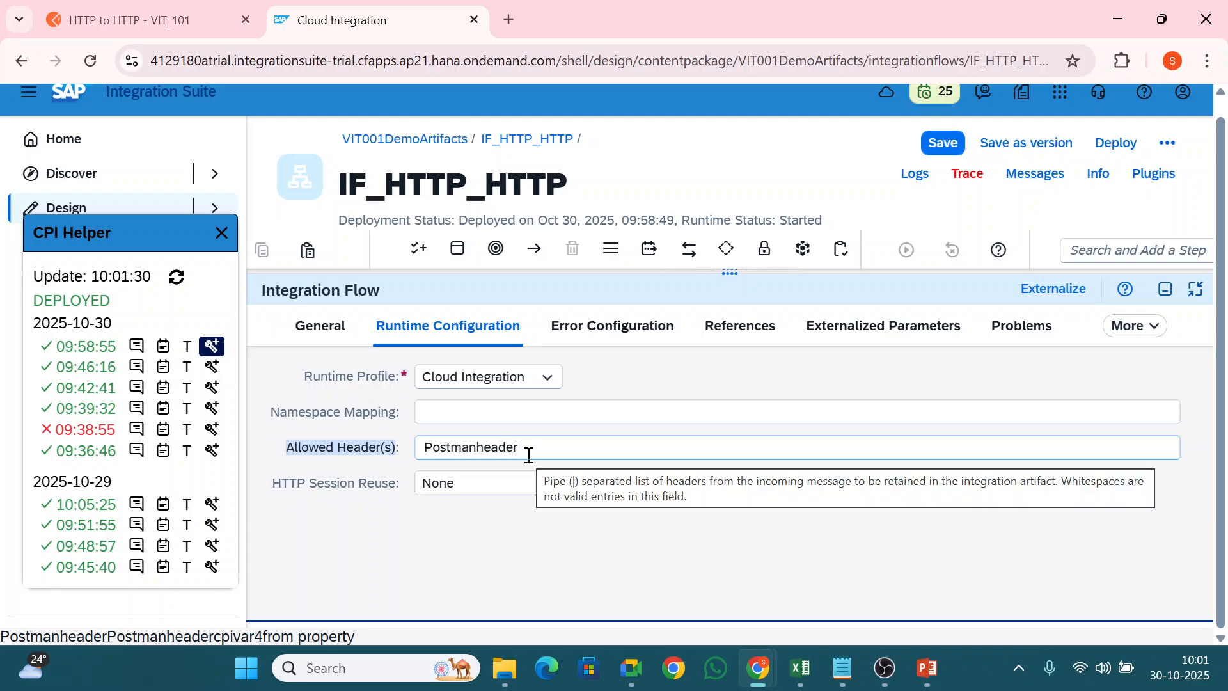
pyautogui.moveTo(529, 452); pyautogui.dragTo(423, 452)
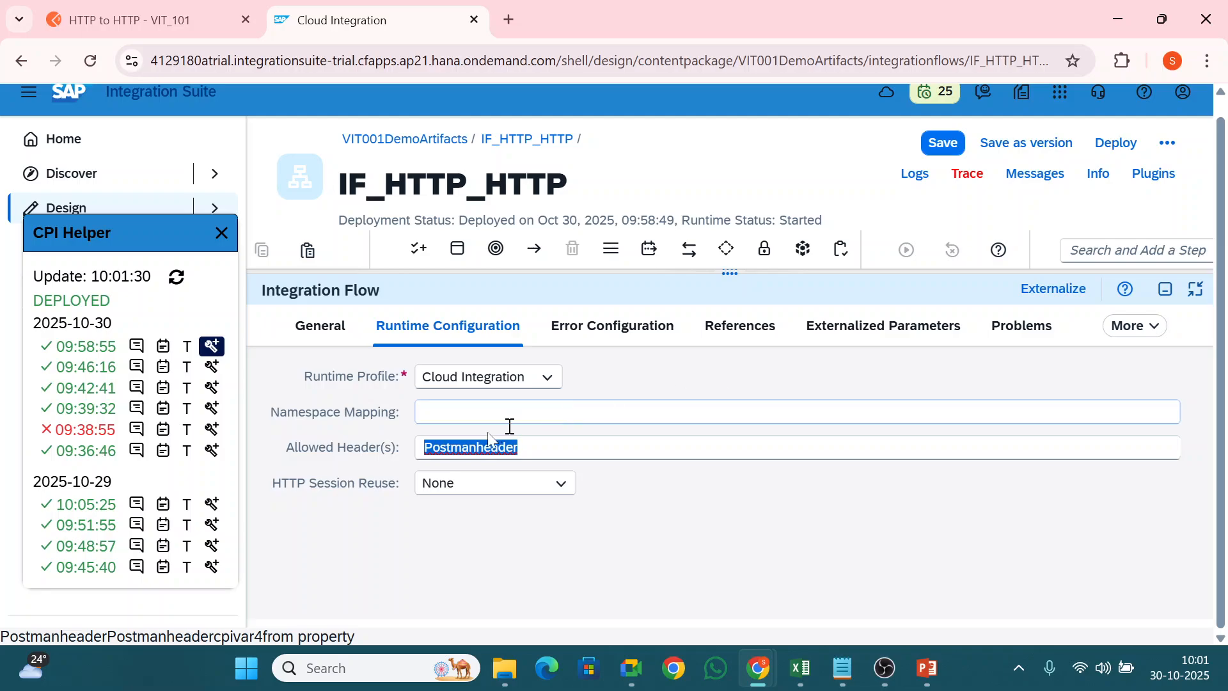
pyautogui.click(1162, 289)
# - Rename the CM_CaptureBody message header that takes its value from Postmanheader to var5
pyautogui.click(661, 436)
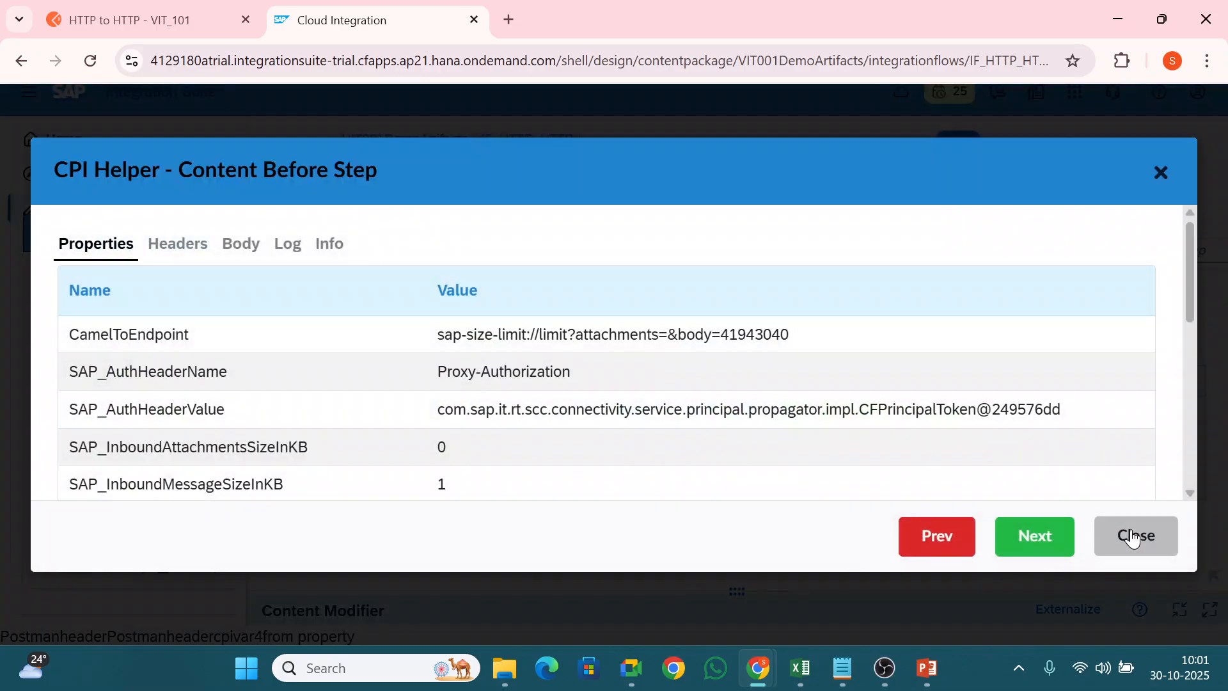
pyautogui.click(1128, 534)
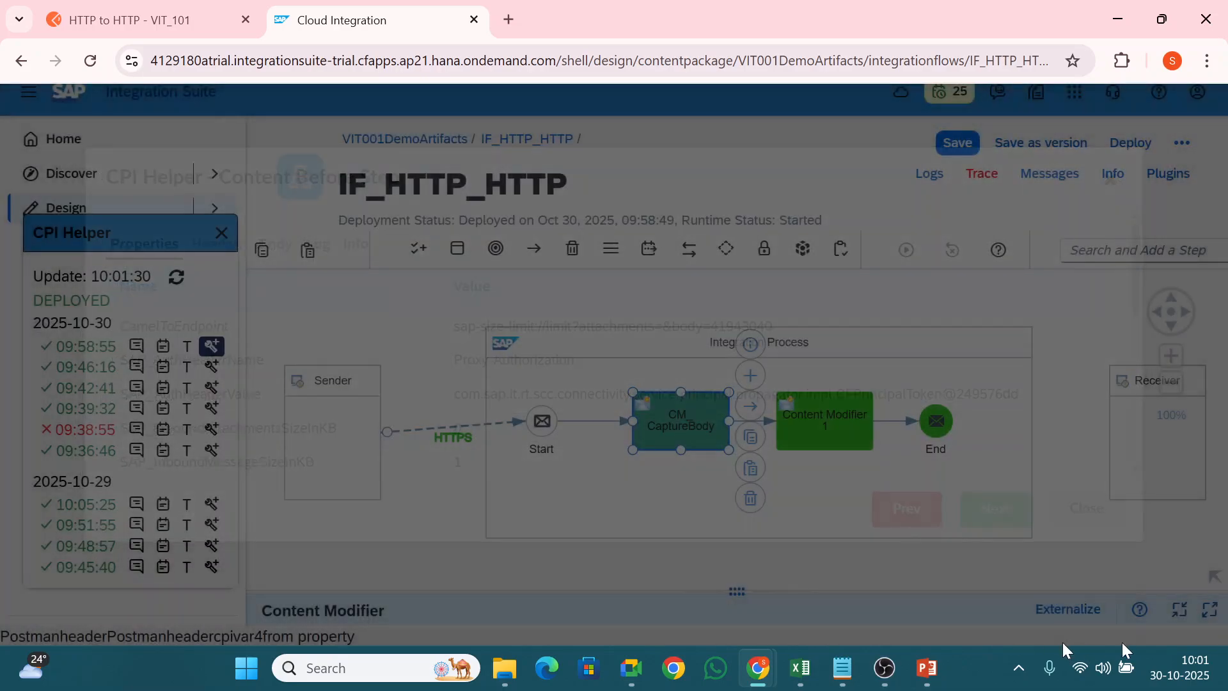
pyautogui.click(1187, 611)
pyautogui.click(470, 342)
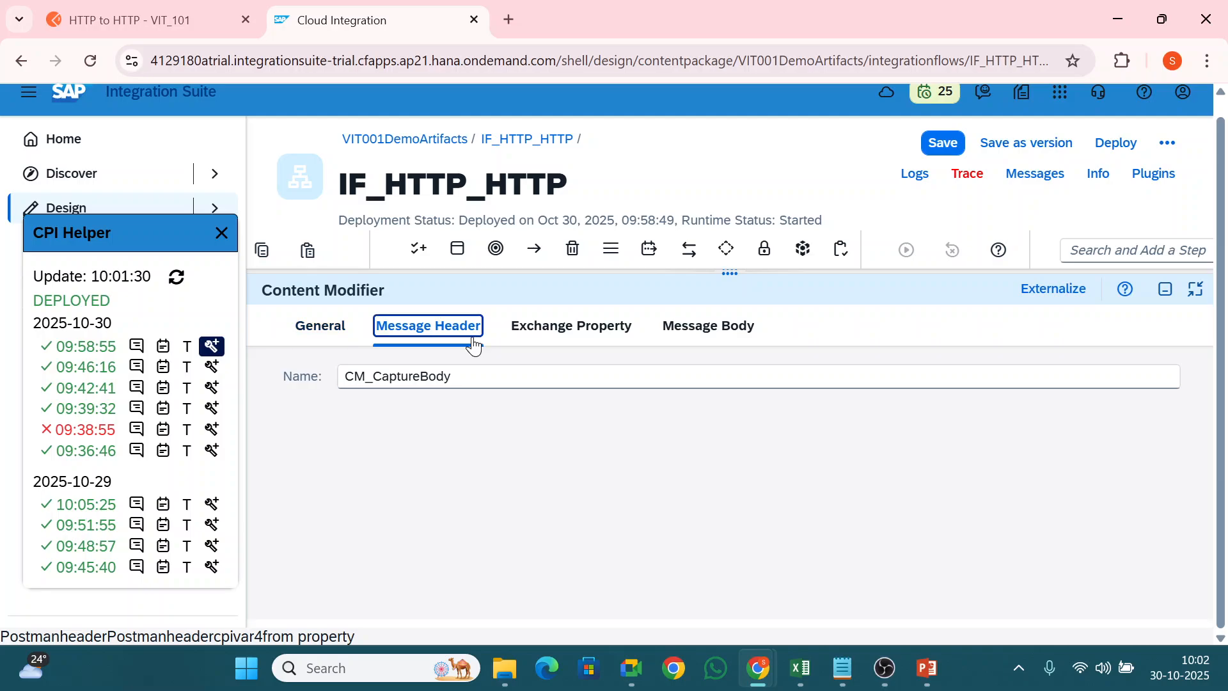
pyautogui.click(589, 330)
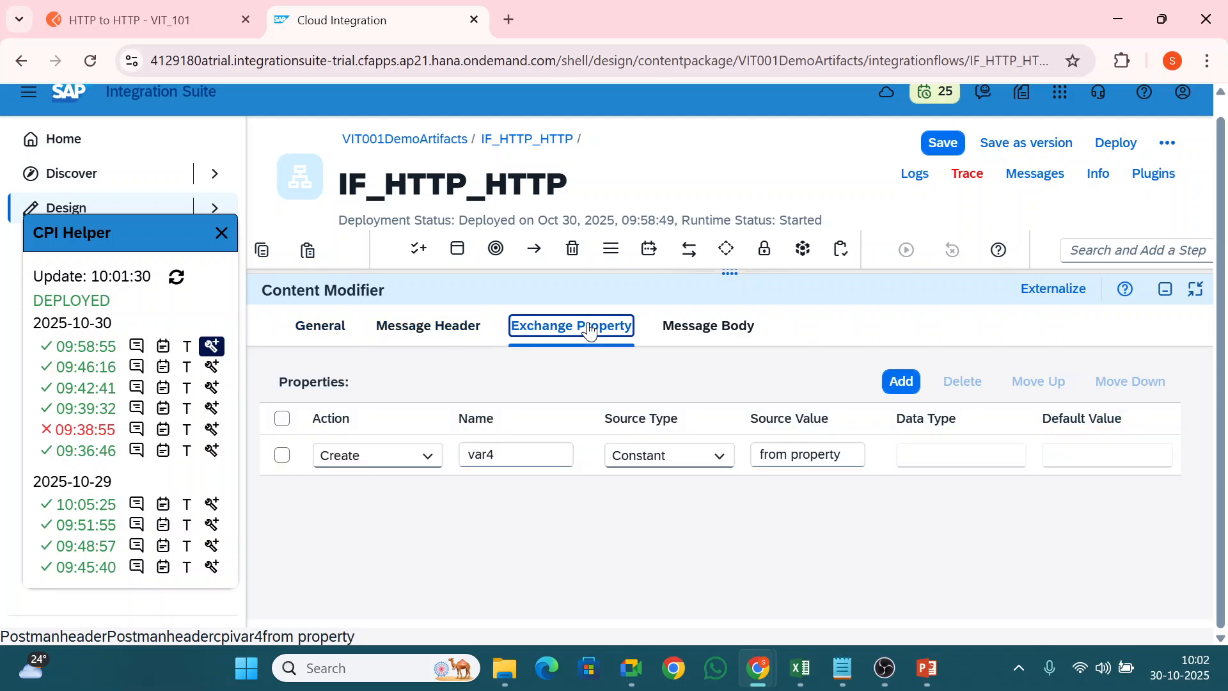
pyautogui.click(471, 330)
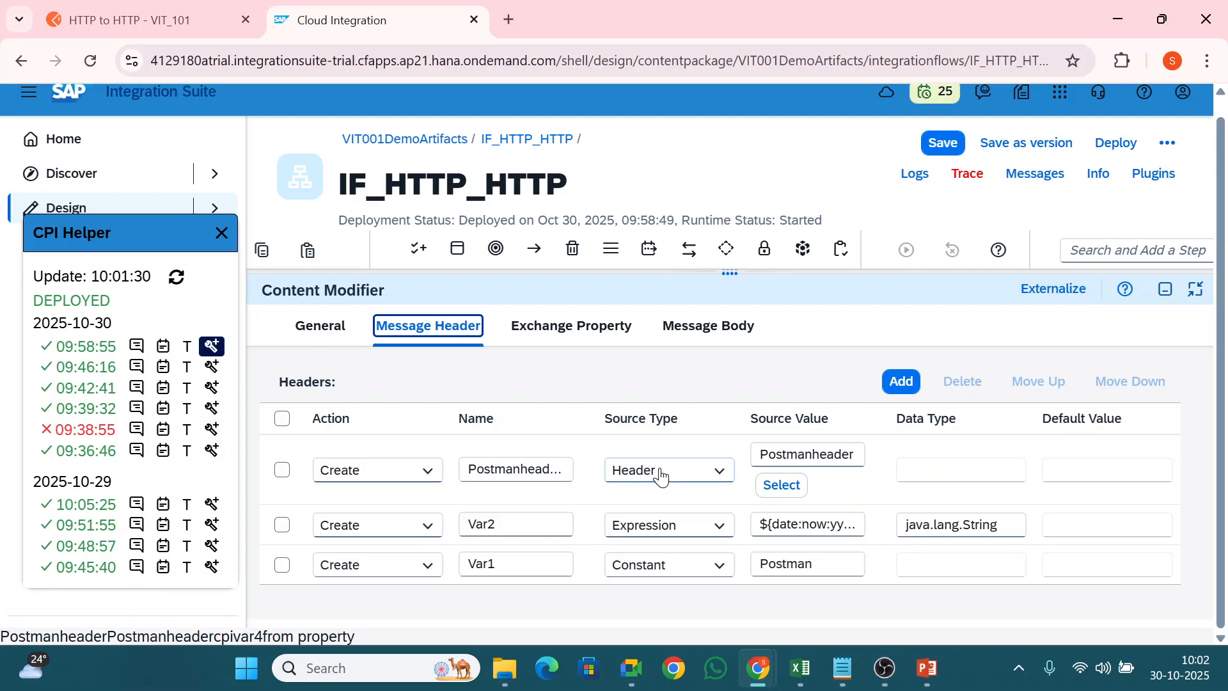
pyautogui.moveTo(759, 454); pyautogui.dragTo(873, 454)
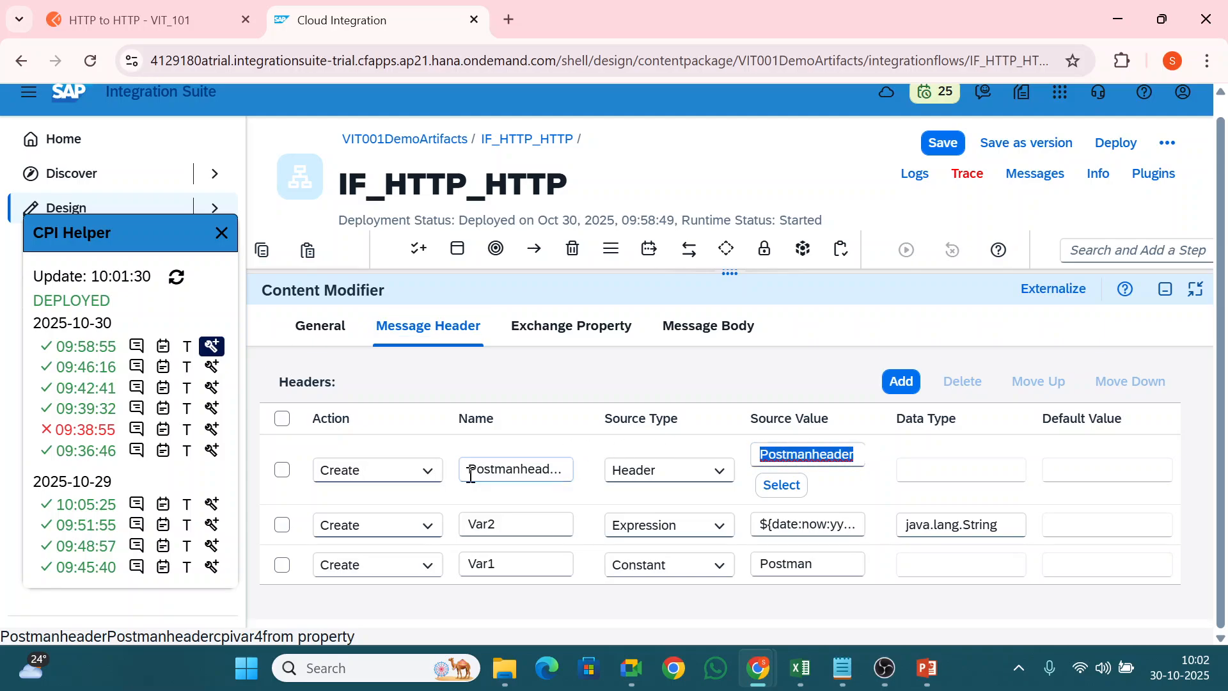
pyautogui.moveTo(467, 469); pyautogui.dragTo(617, 481)
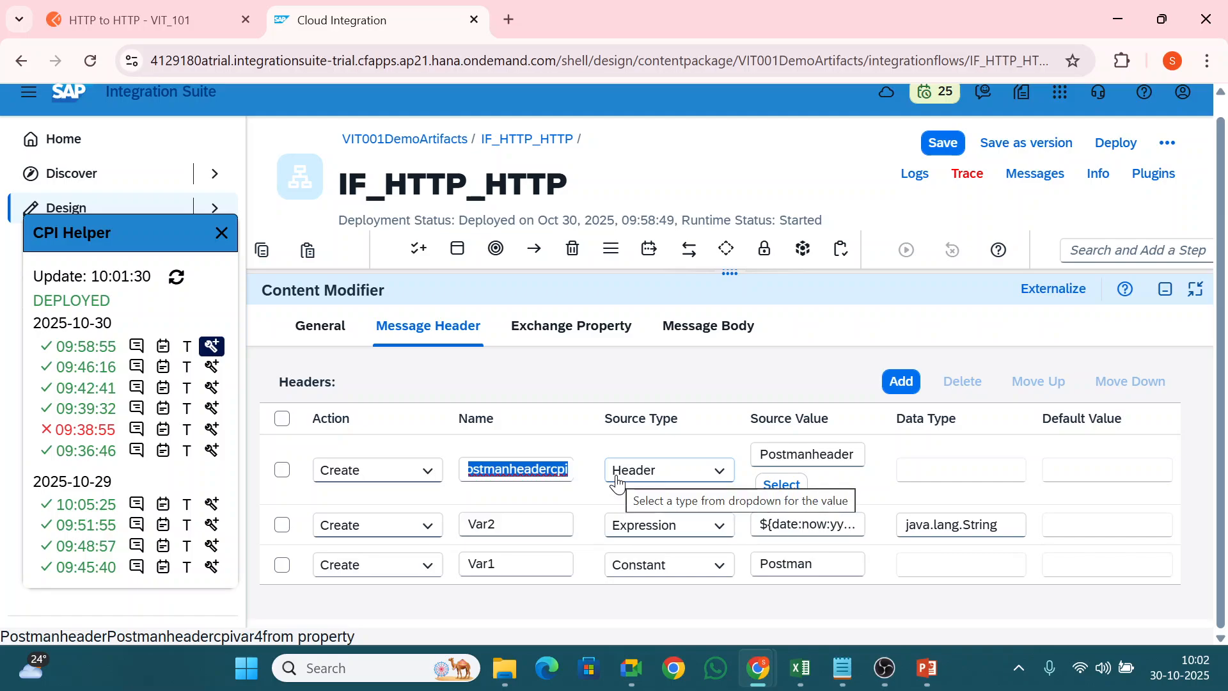
pyautogui.write('var4')
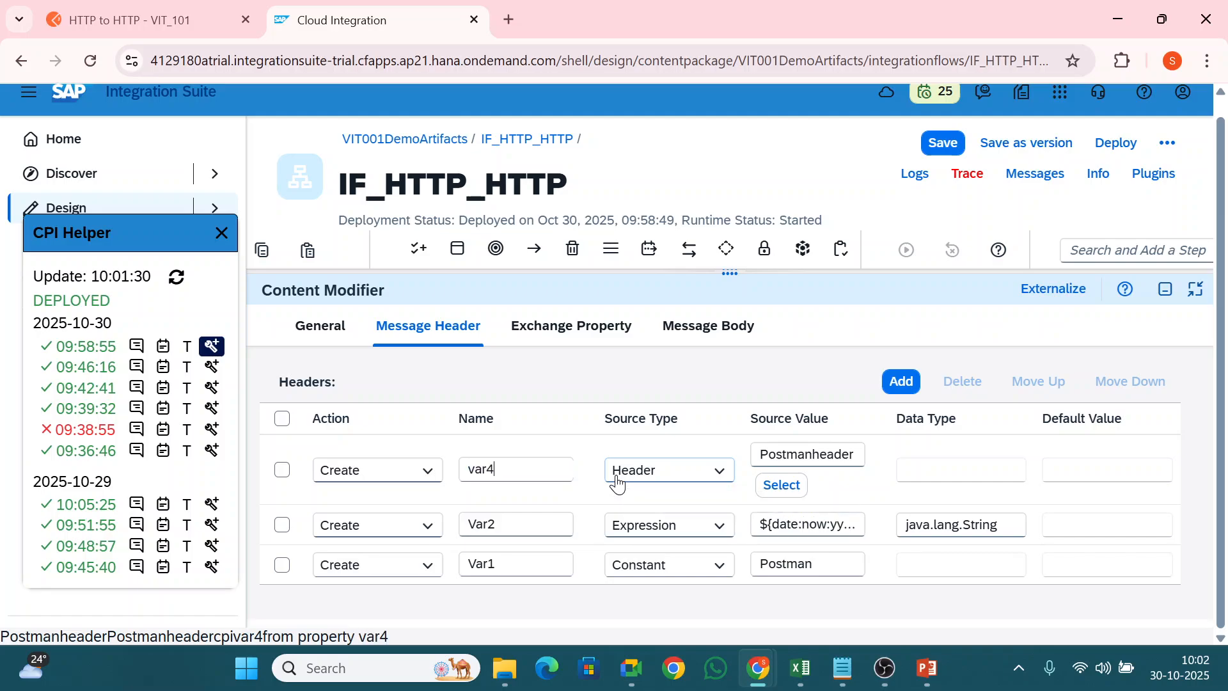
pyautogui.write('5')
# - Save and deploy IF_HTTP_HTTP on the Cloud Integration runtime profile
pyautogui.click(1116, 143)
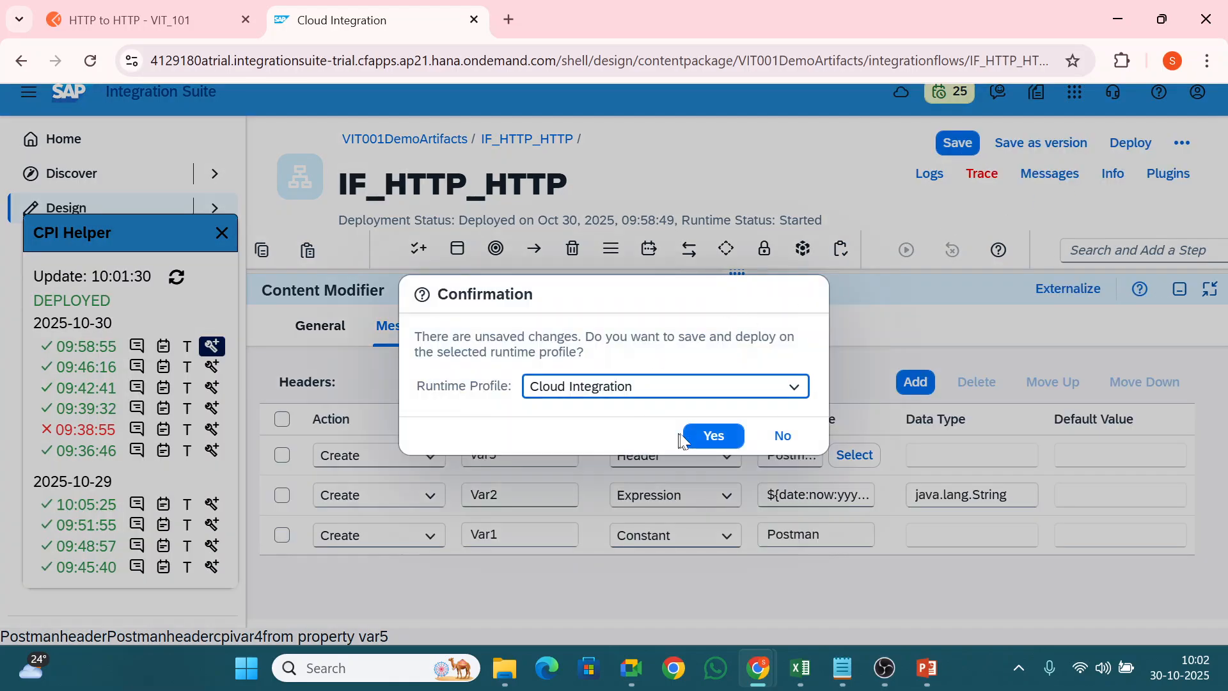
pyautogui.click(692, 434)
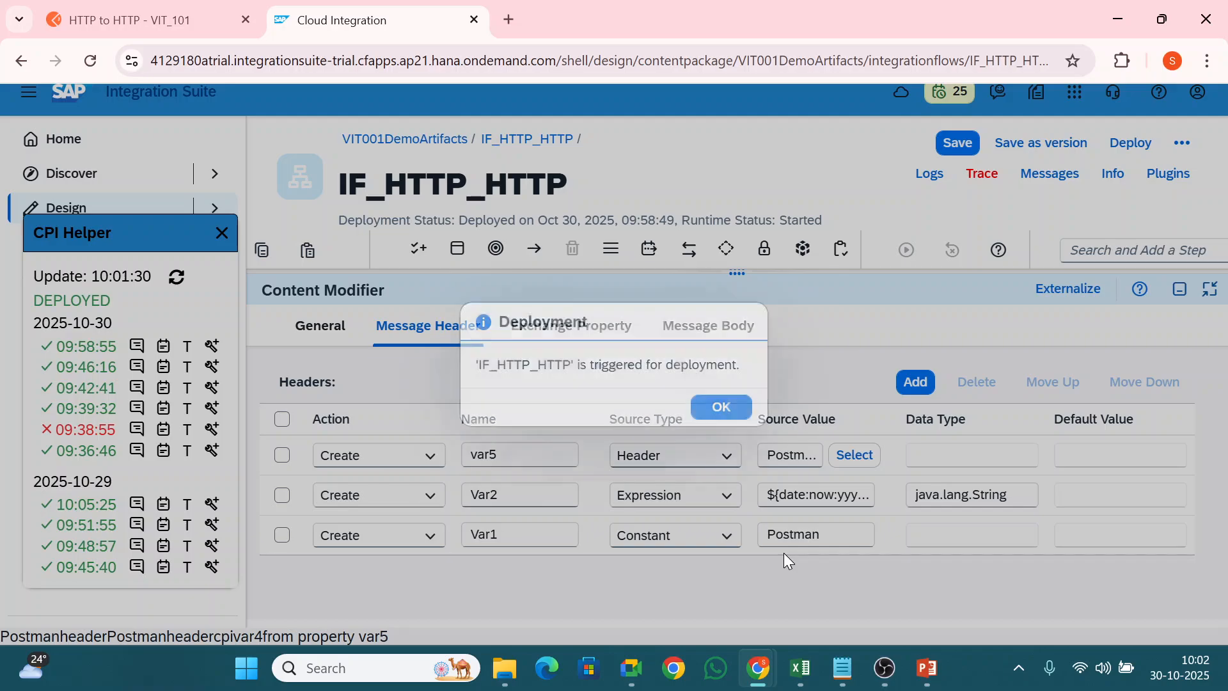
pyautogui.click(728, 409)
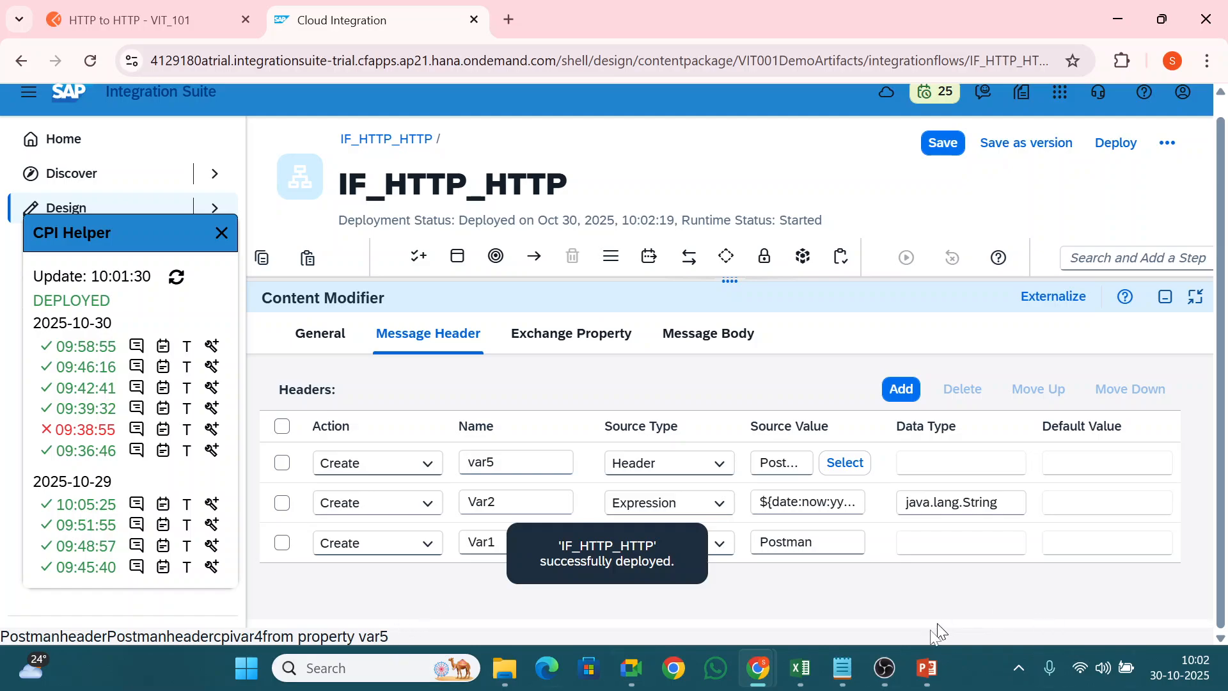
# - In the Excel Topics sheet, extend the 30-10-2025 entry to "Allowed headers,Content modifier -message & property source type: Header,Expression & constant"
pyautogui.click(802, 668)
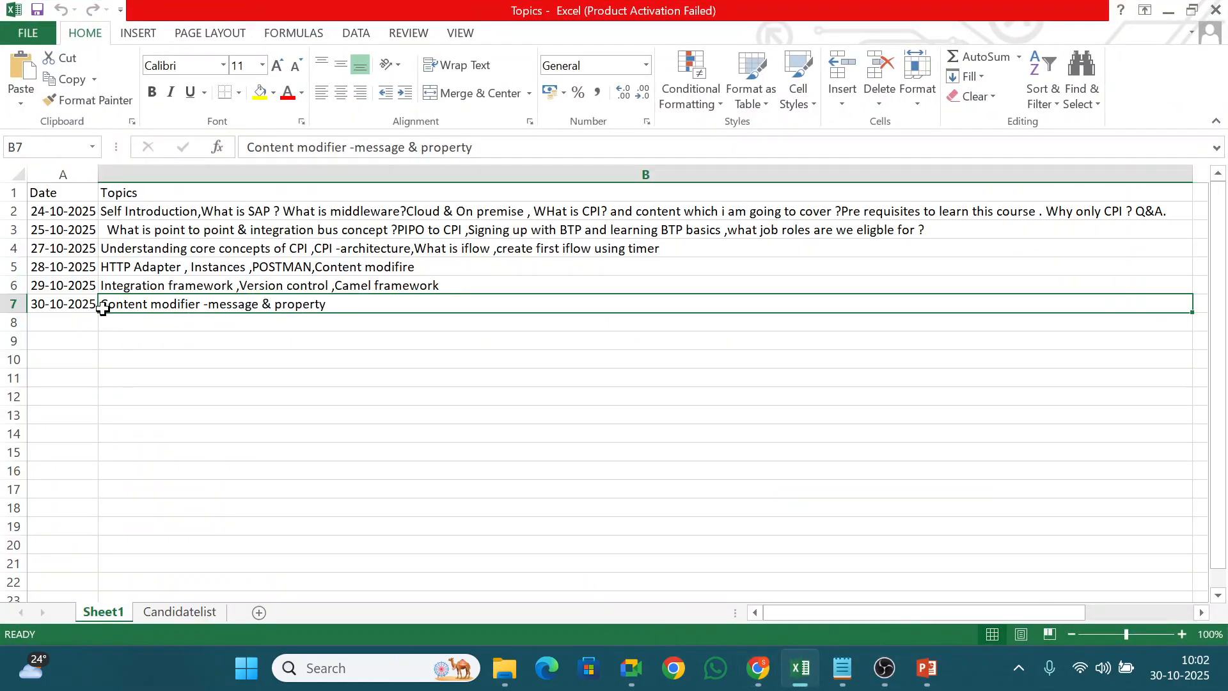
pyautogui.doubleClick(106, 303)
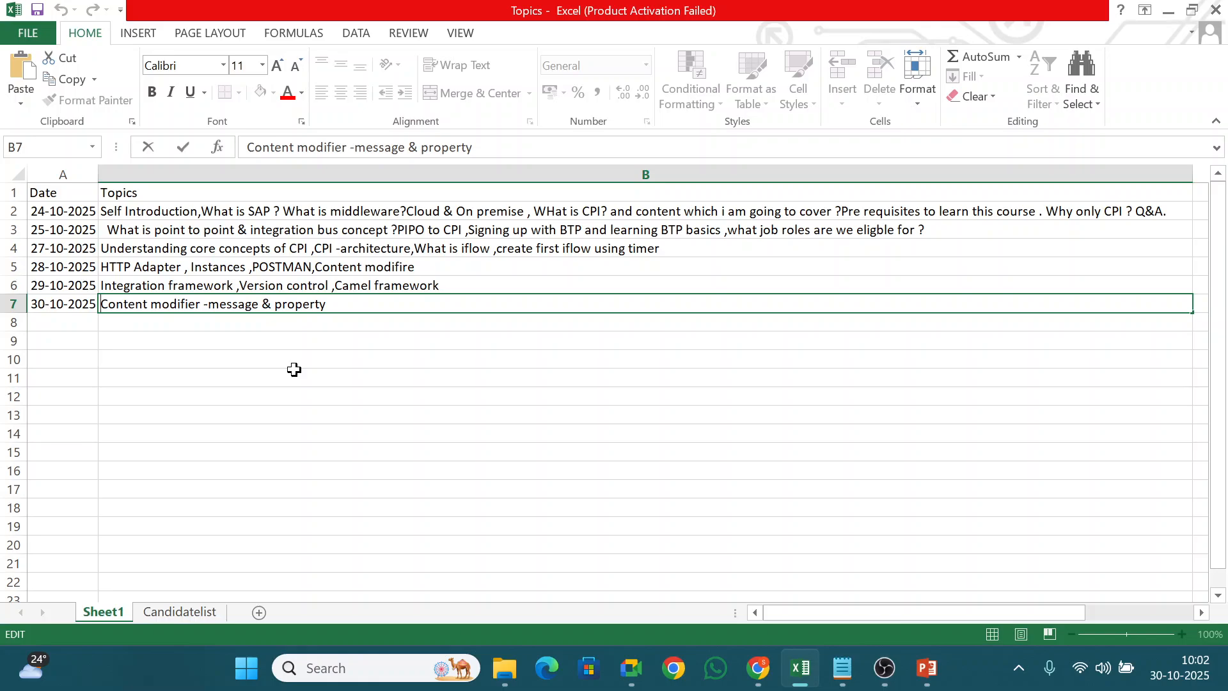
pyautogui.write('A')
pyautogui.write('llowed header')
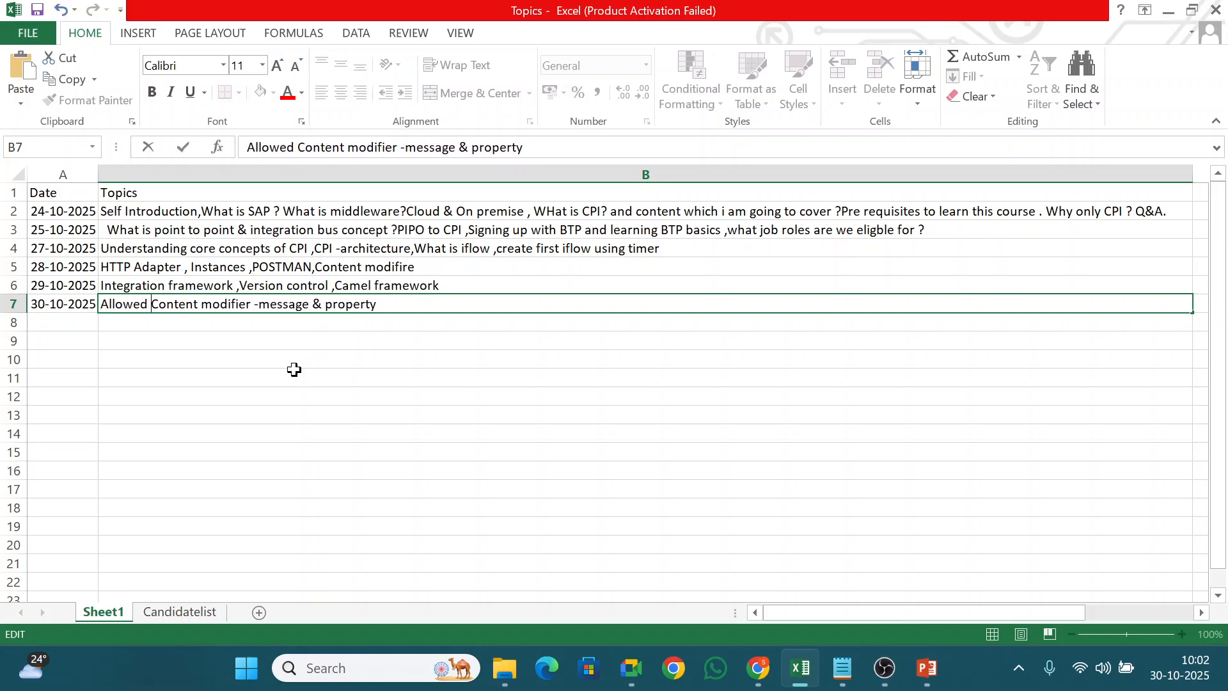
pyautogui.write('s,')
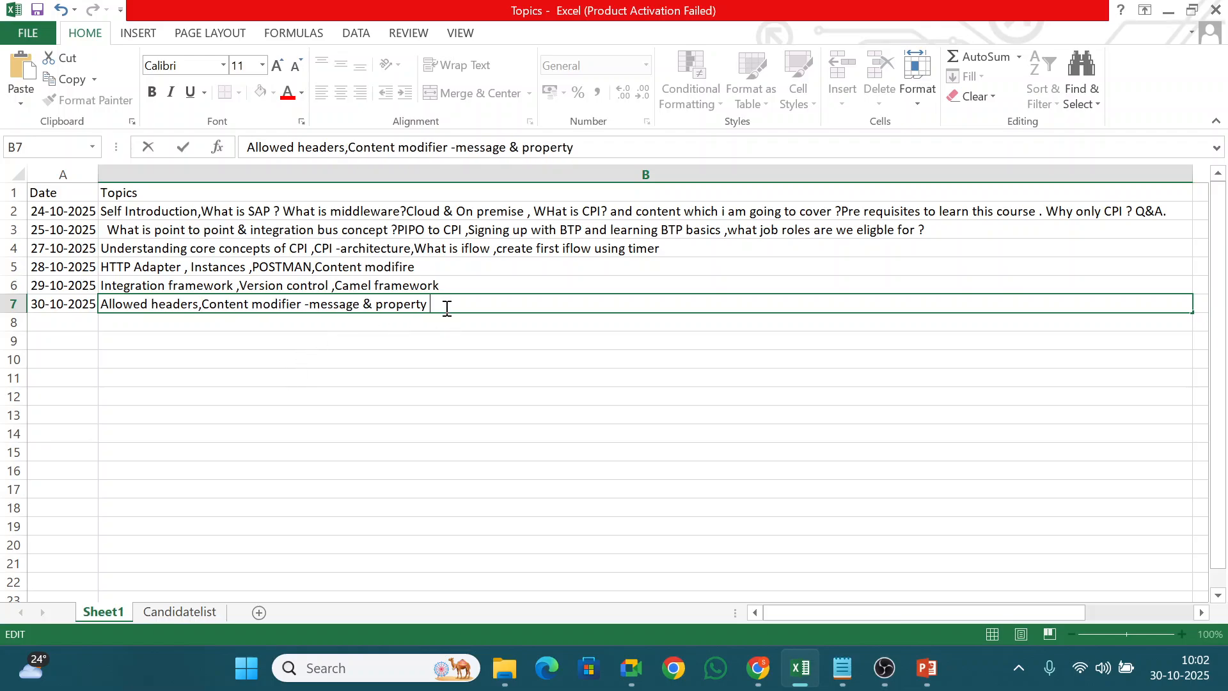
pyautogui.write('source type')
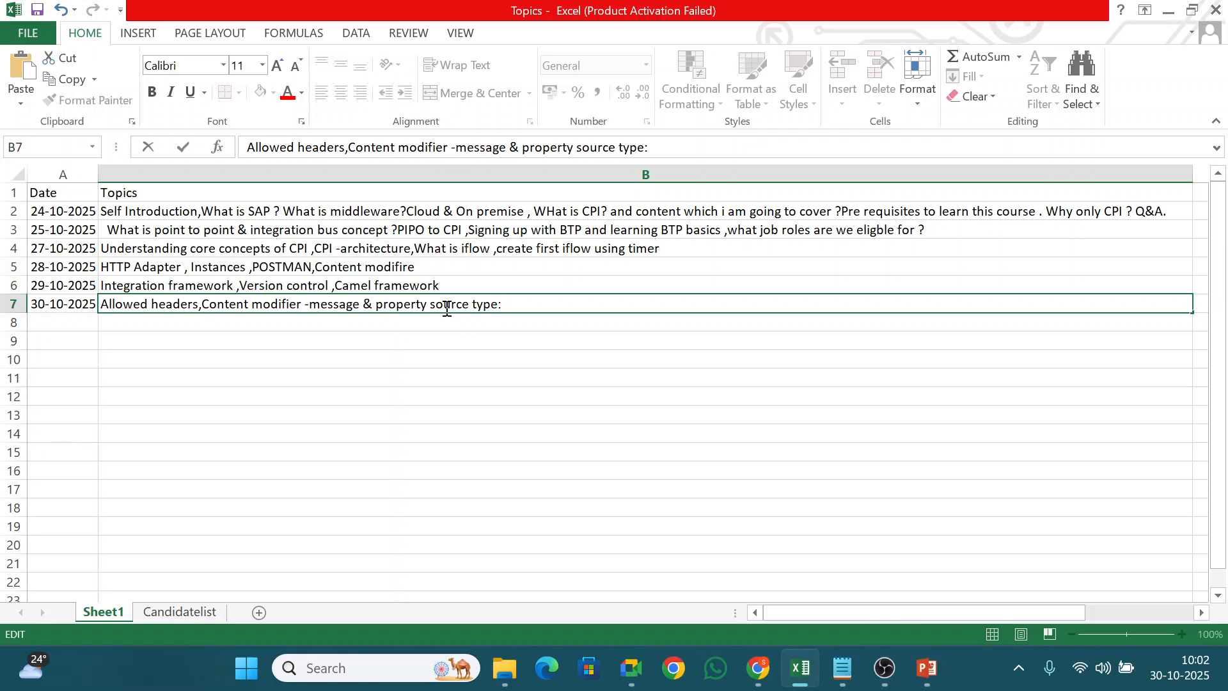
pyautogui.write(': Header')
pyautogui.write(',Exp')
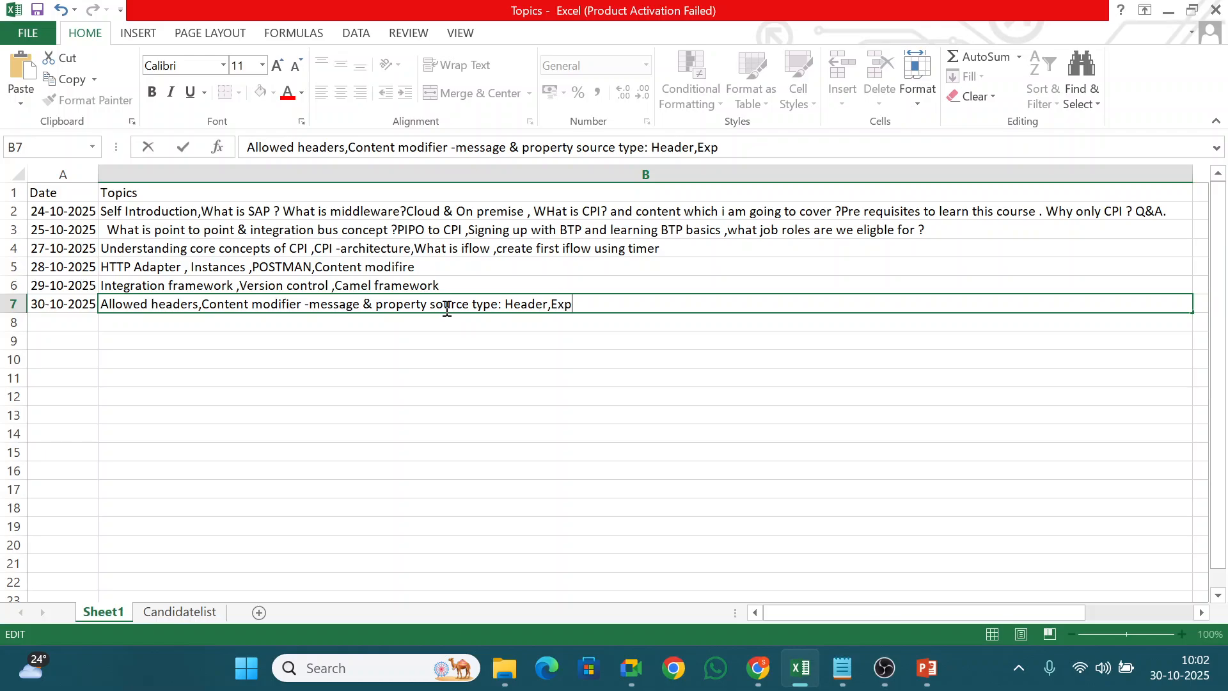
pyautogui.write('ression & constant')
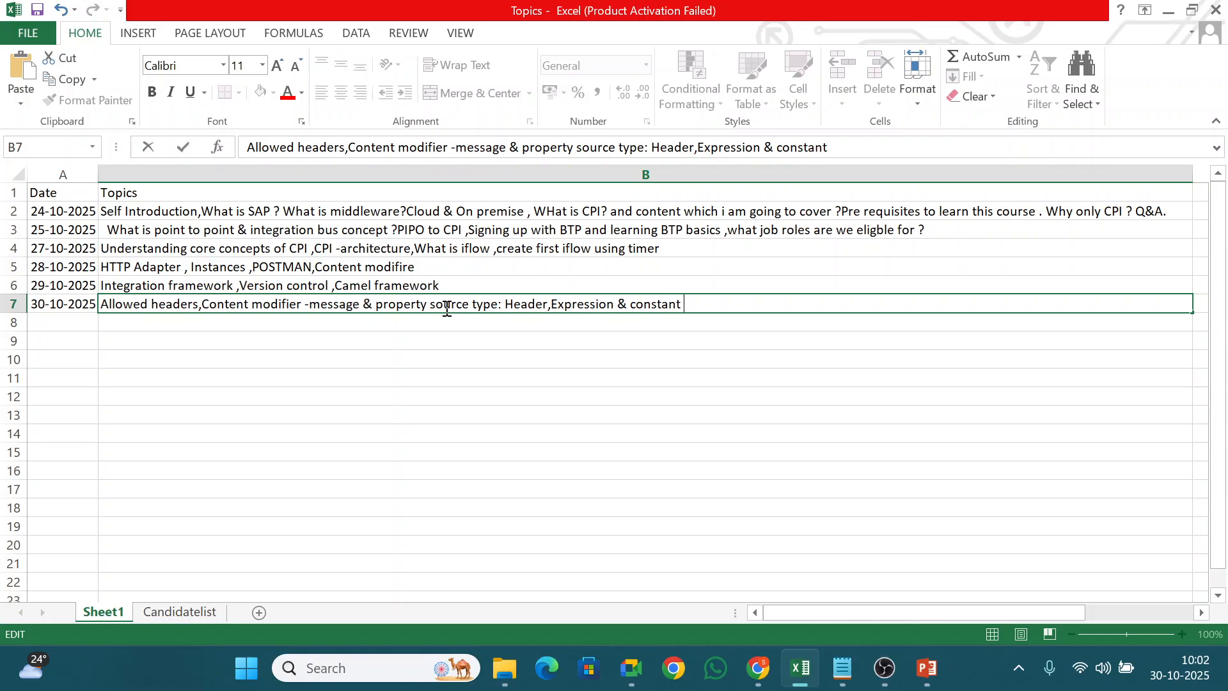
pyautogui.click(349, 335)
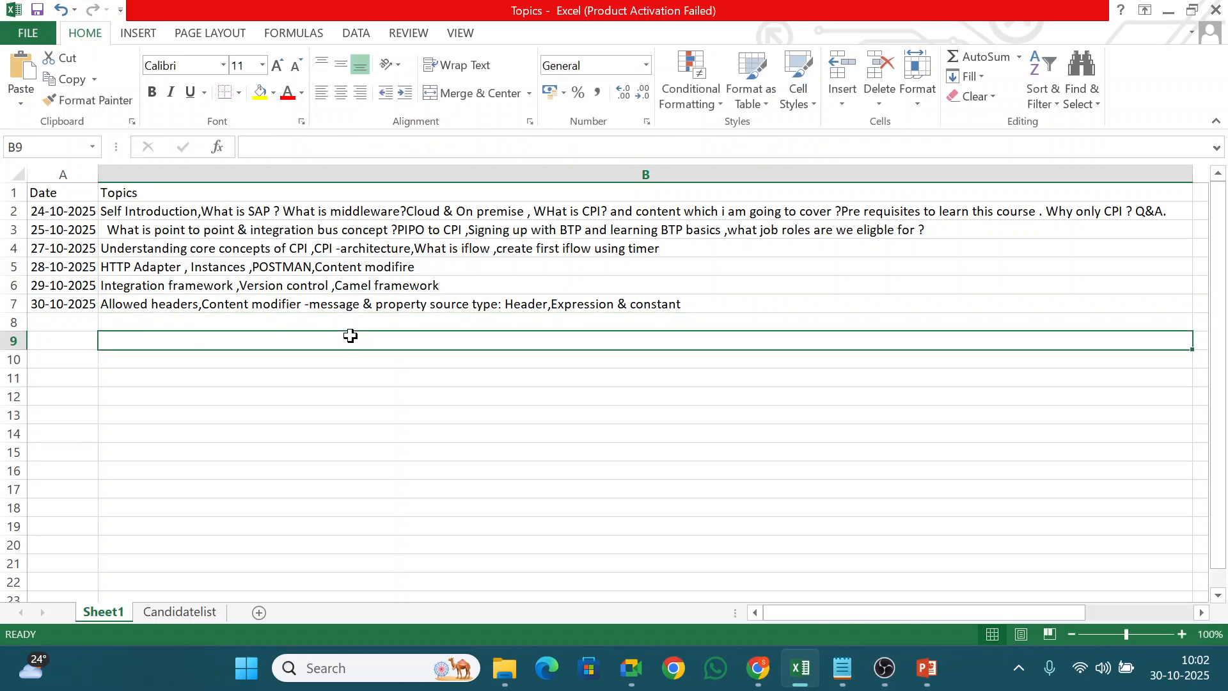